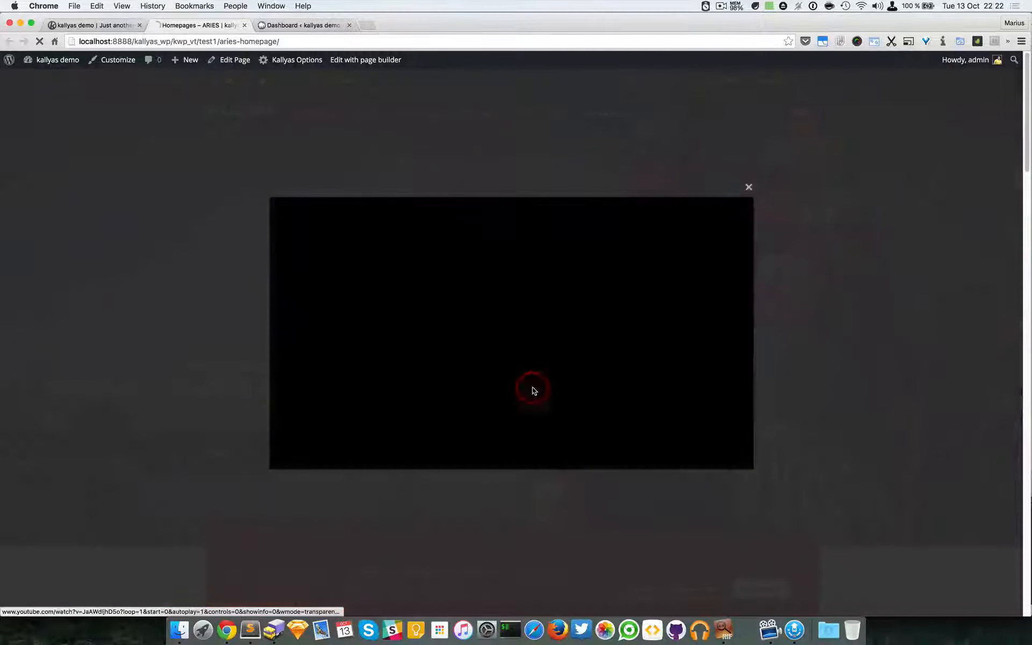
Step: Close the video popup and browse through the slides of the Aries homepage slider
left_click(868, 235)
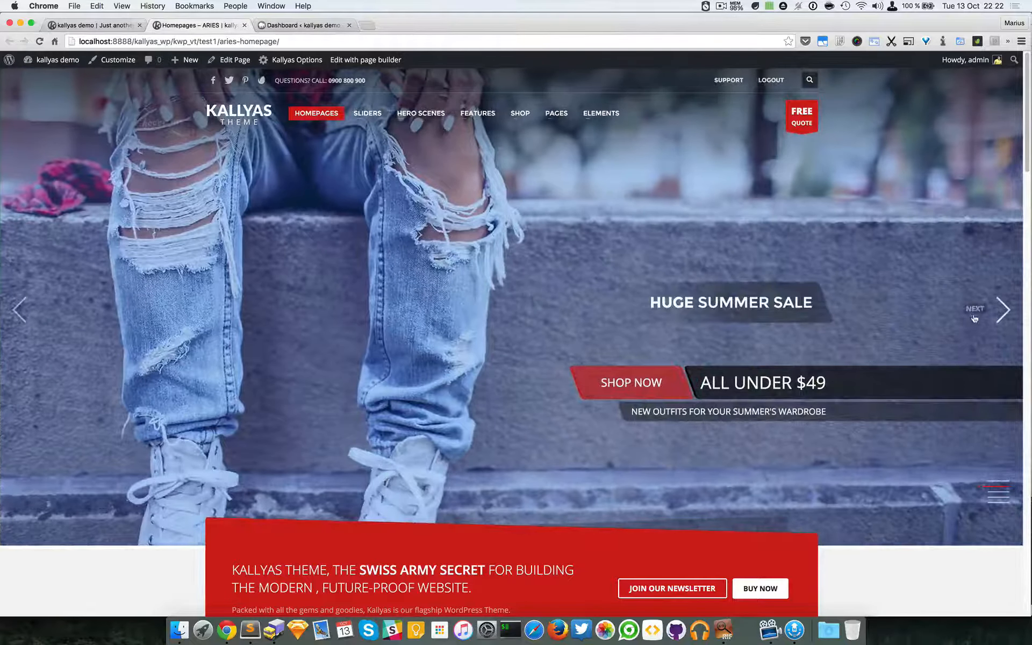
left_click(974, 318)
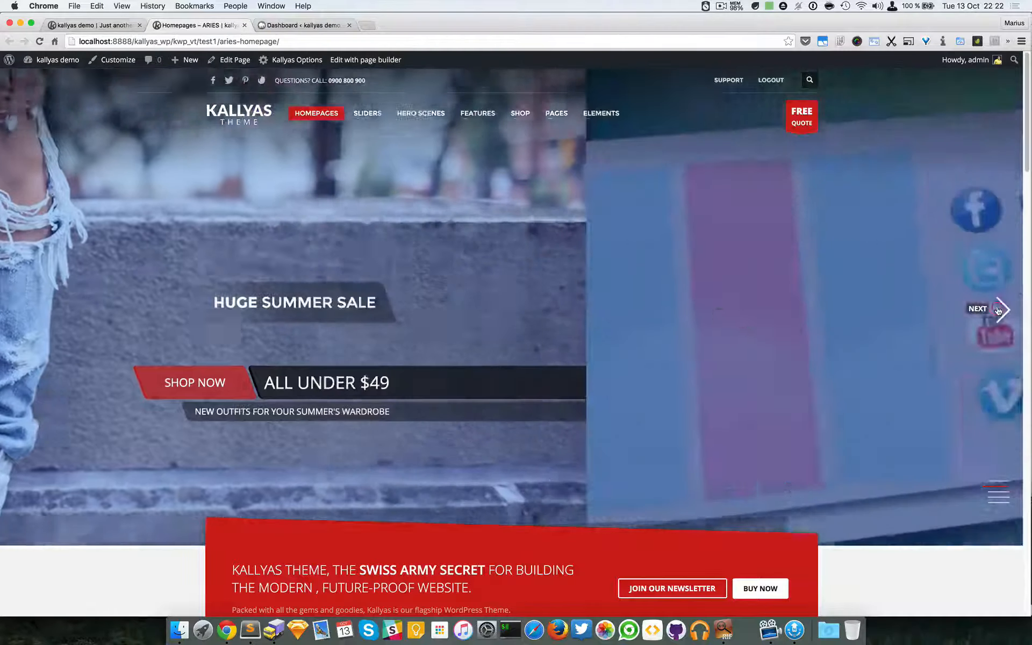
left_click(1007, 503)
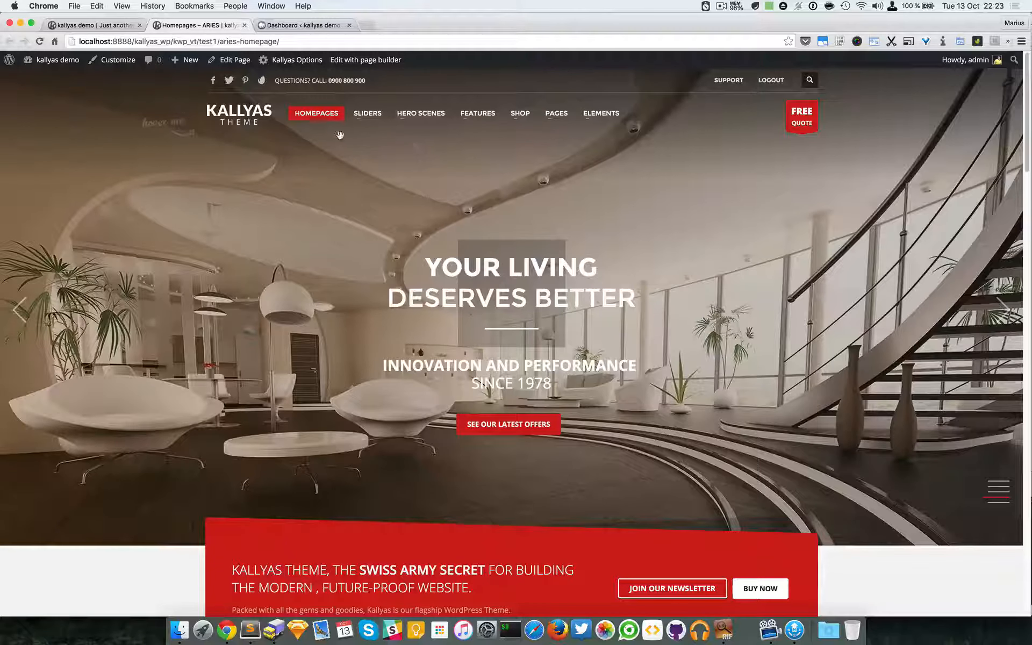
Step: Open the Orion homepage in a new tab and load it in the page builder for editing
mouse_move(316, 115)
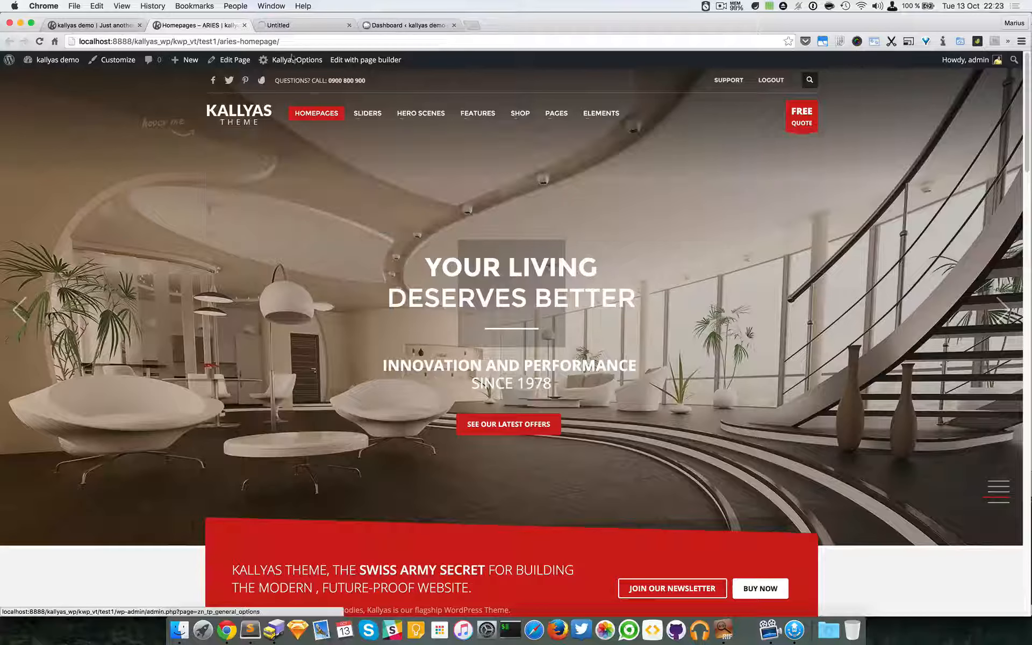
left_click(303, 26)
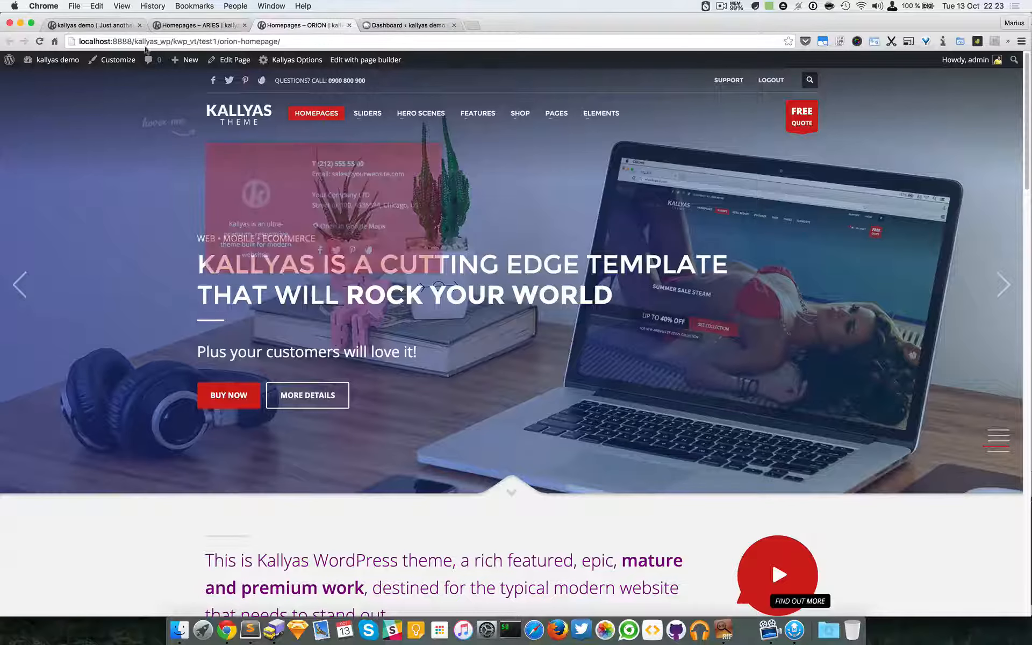
left_click(94, 25)
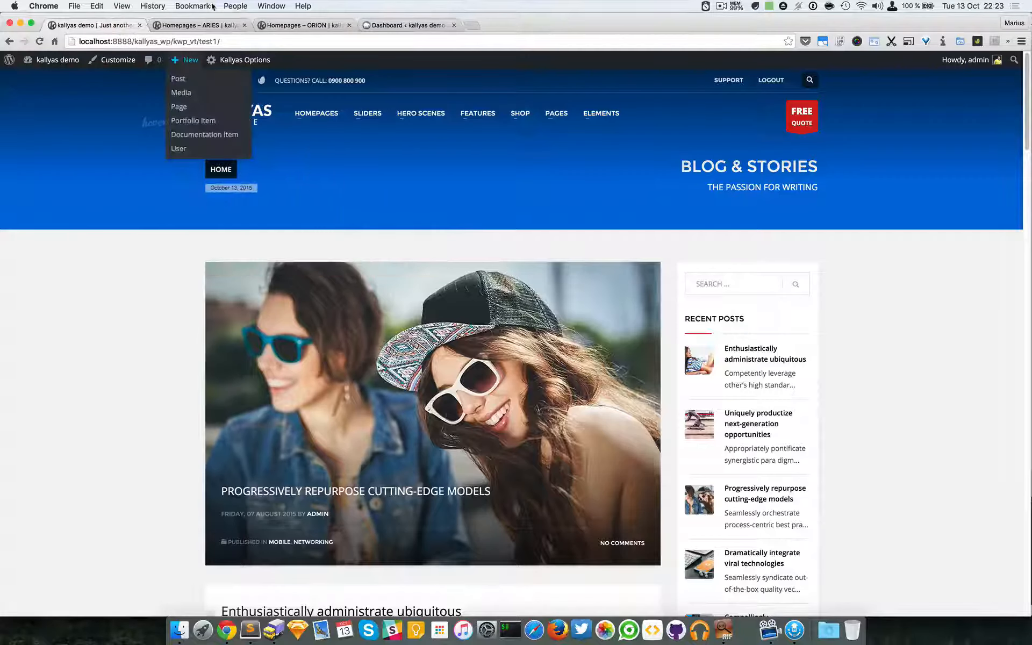
left_click(211, 26)
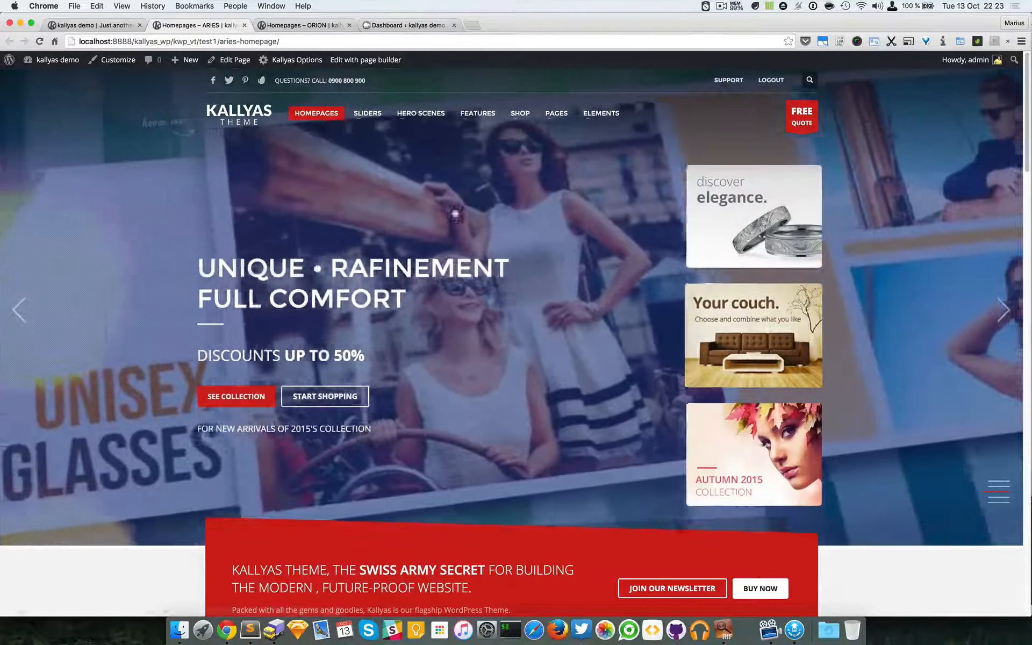
left_click(321, 26)
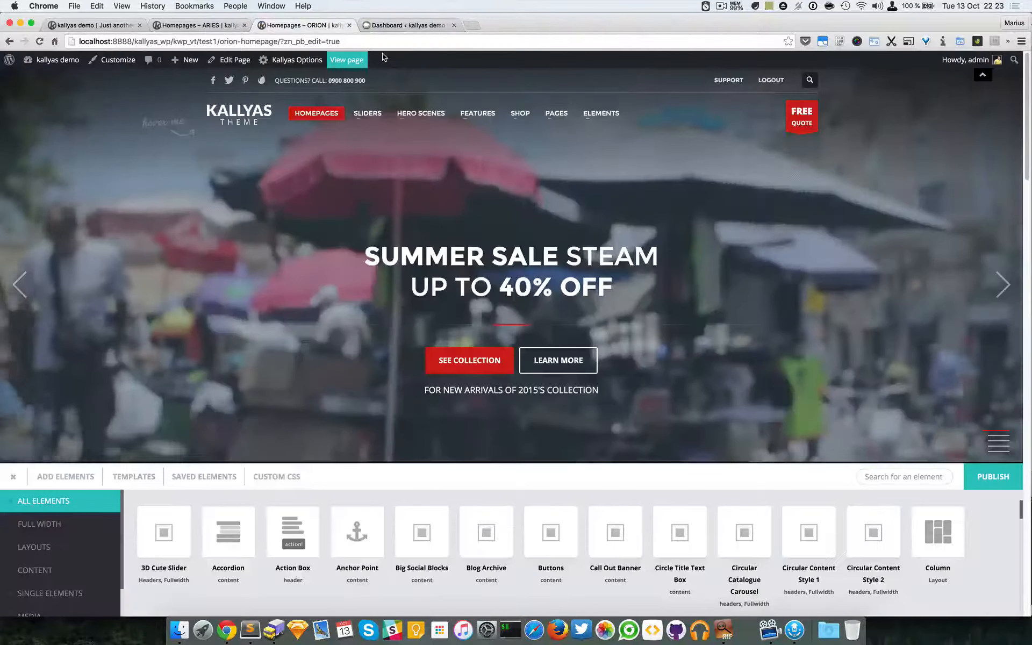
Step: Collapse the page builder's element library and hide the site header covering the slider
left_click(16, 477)
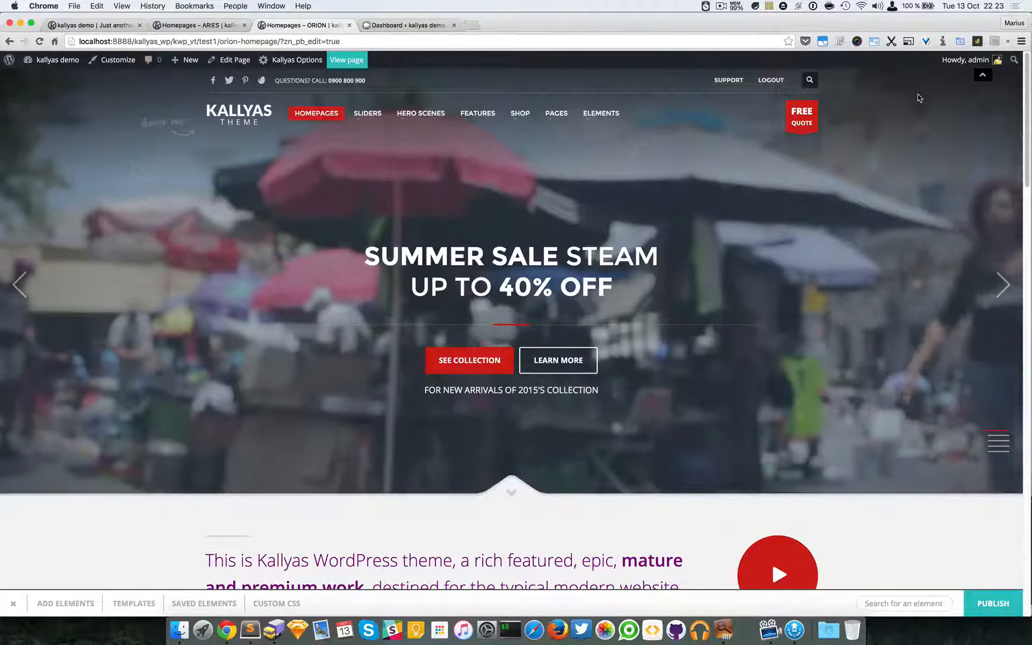
left_click(982, 76)
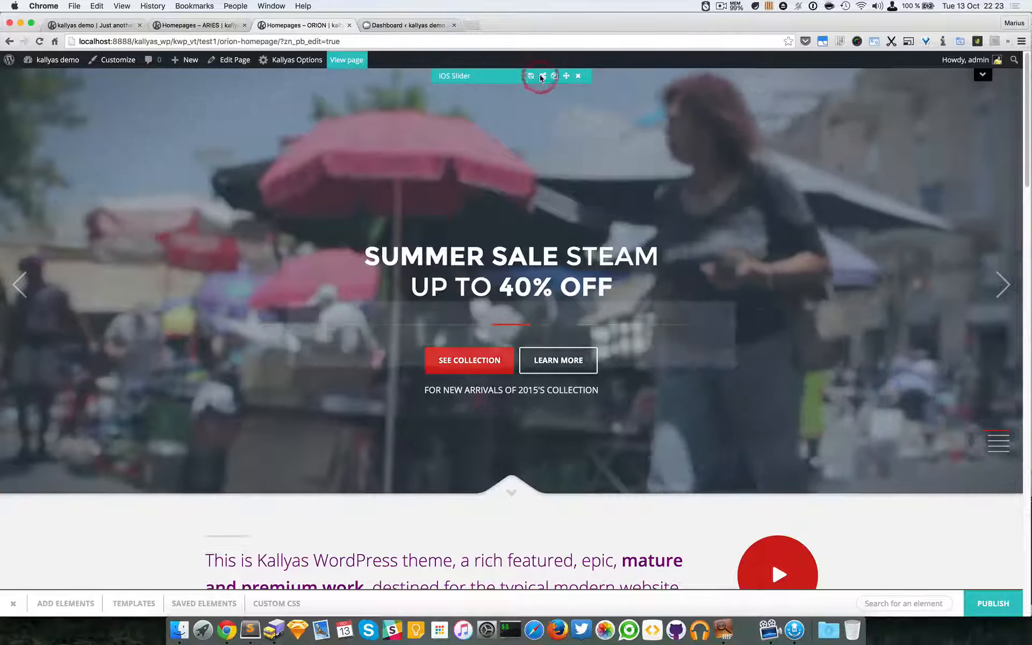
Step: Set the iOS Slider's Fullscreen option to Yes, close its options and collapse the element library
left_click(541, 76)
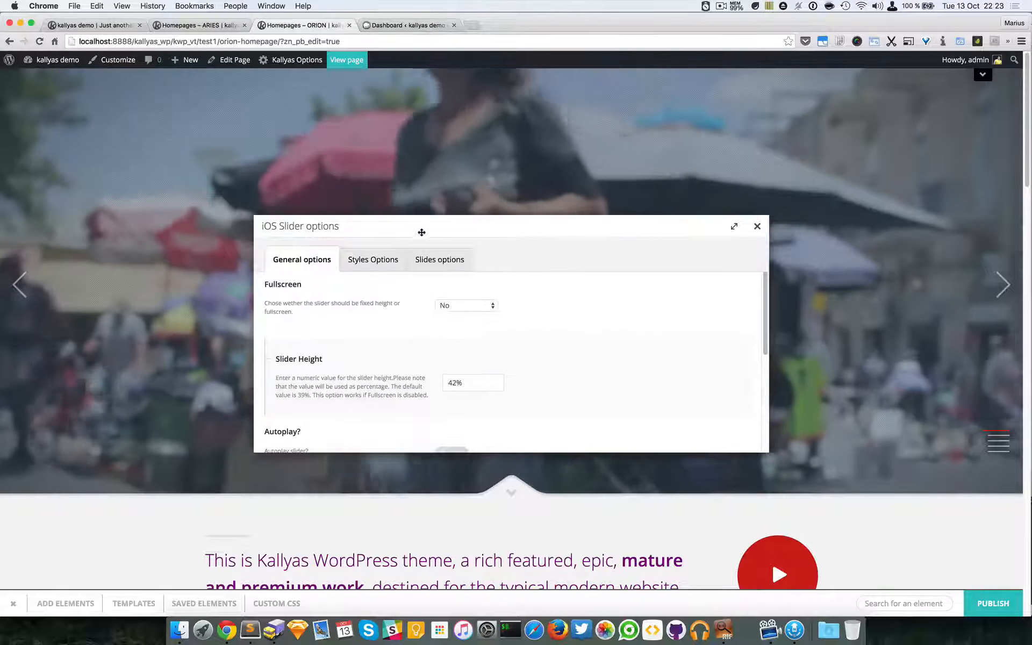
left_click_drag(423, 228, 590, 224)
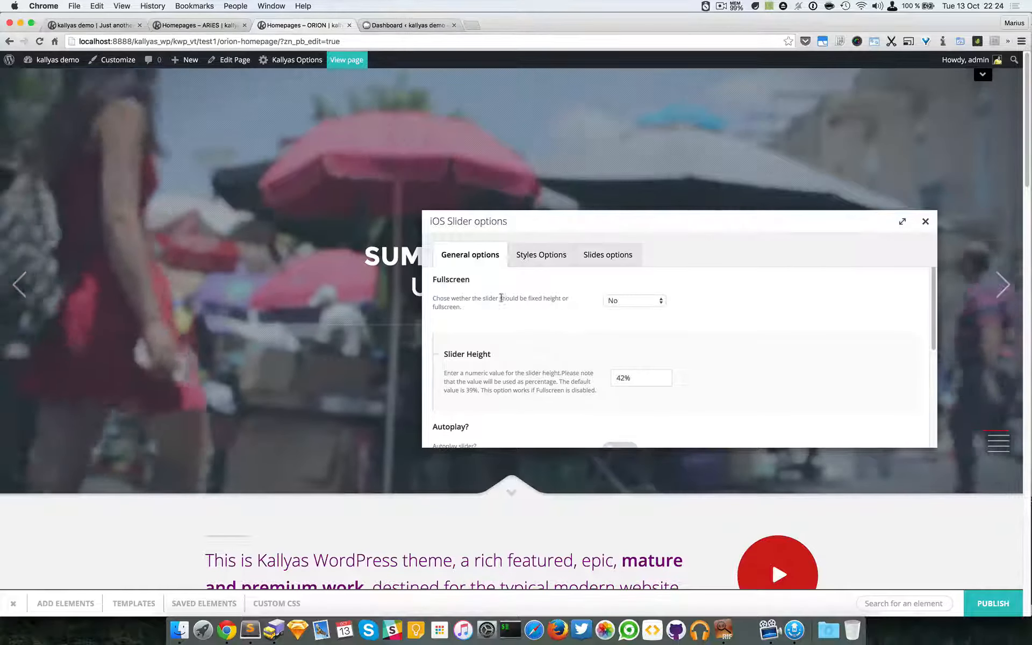
left_click(625, 301)
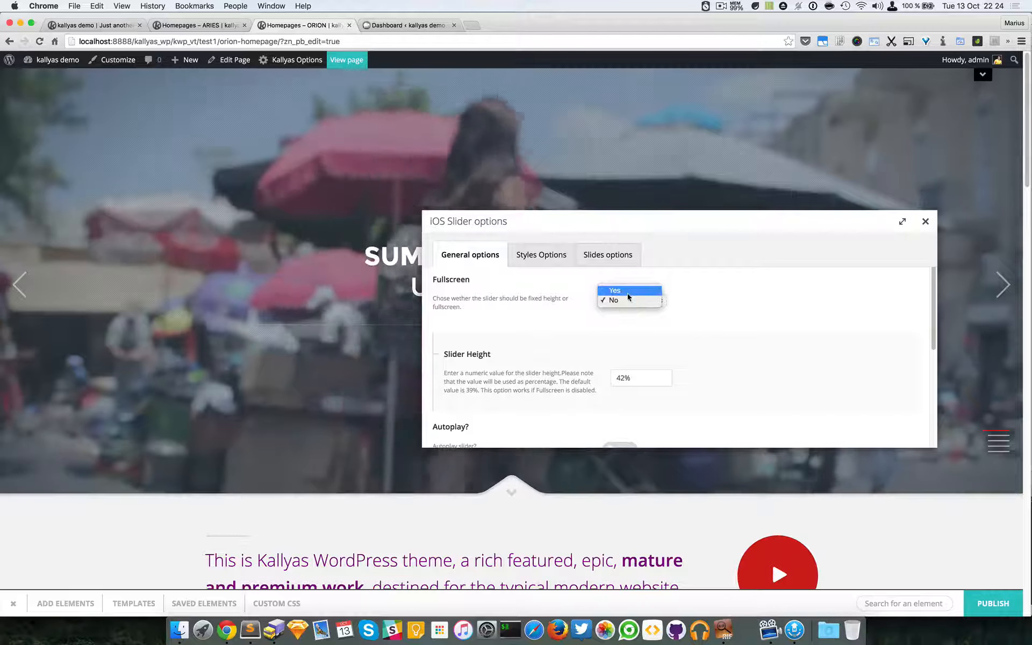
left_click(623, 290)
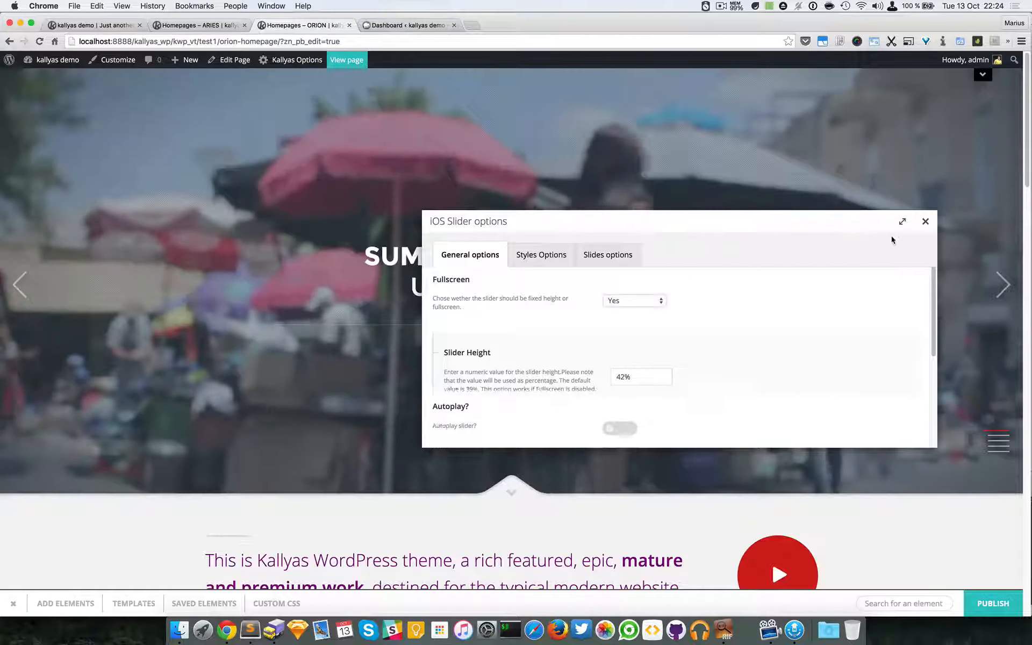
left_click(926, 224)
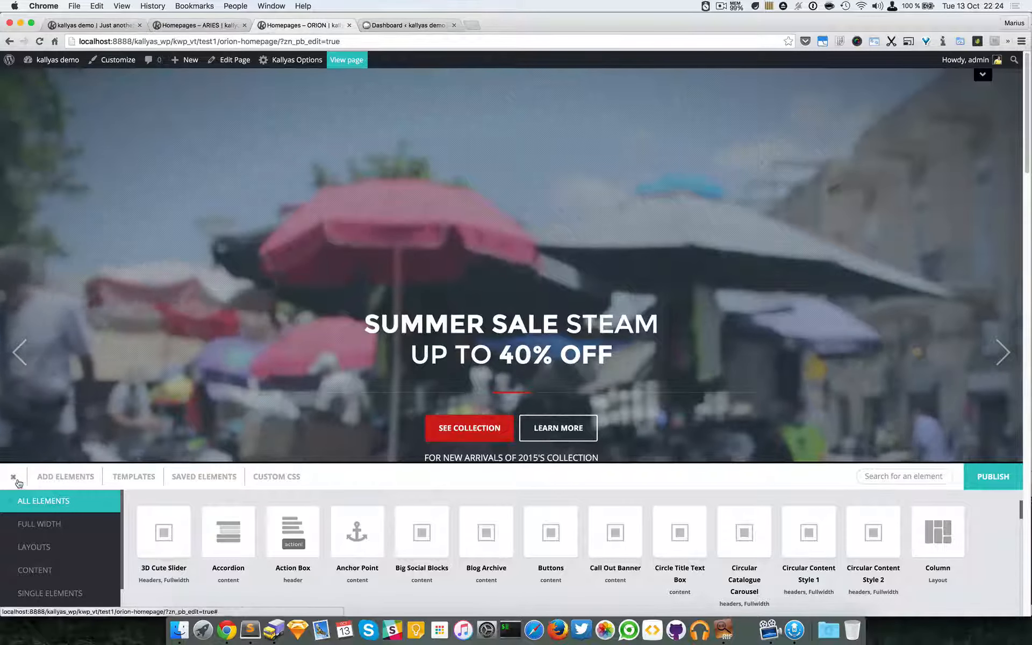
left_click(16, 479)
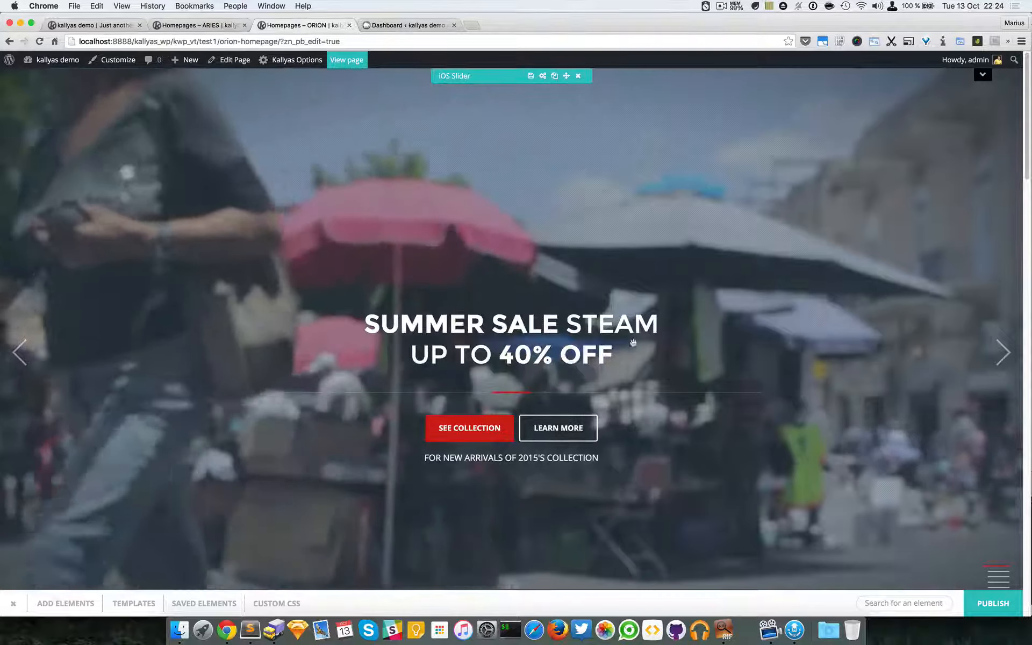
Step: Reopen the iOS Slider options and set Fullscreen to No
left_click(542, 75)
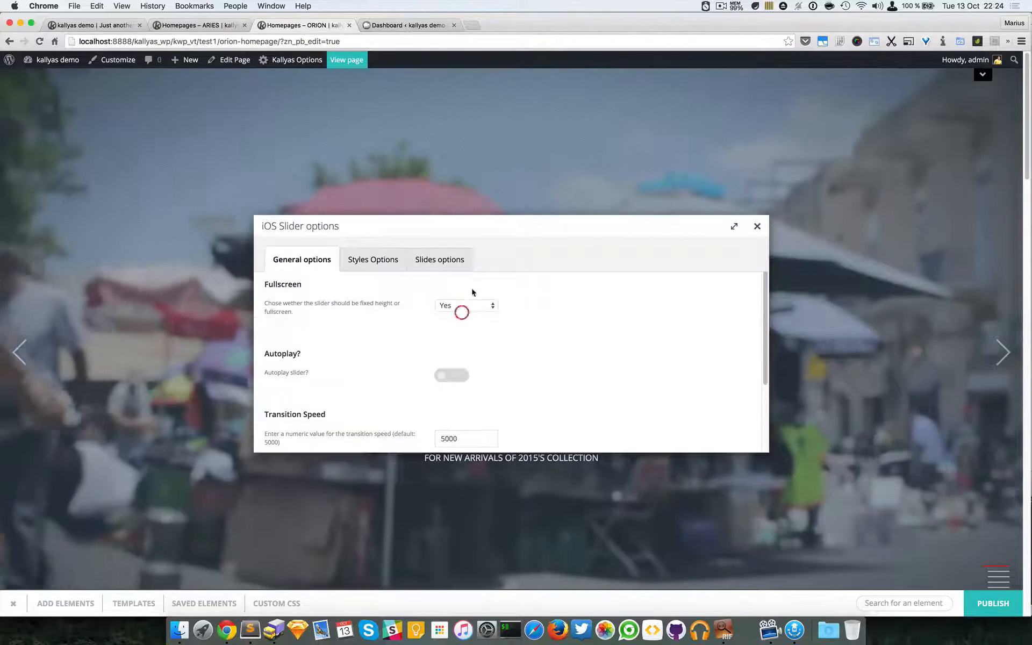
left_click(475, 305)
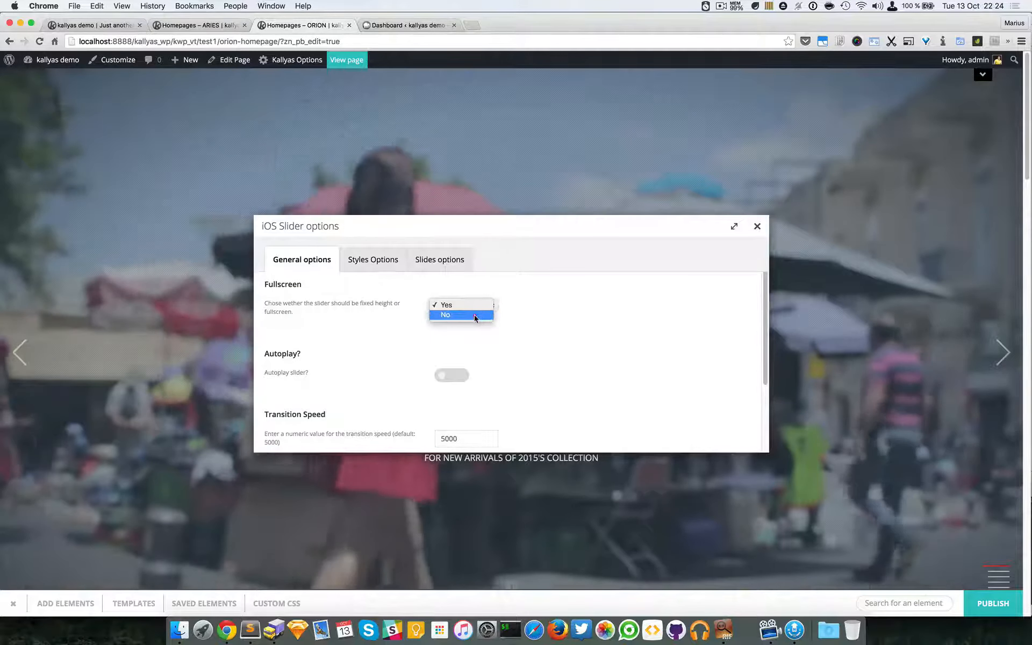
left_click(474, 315)
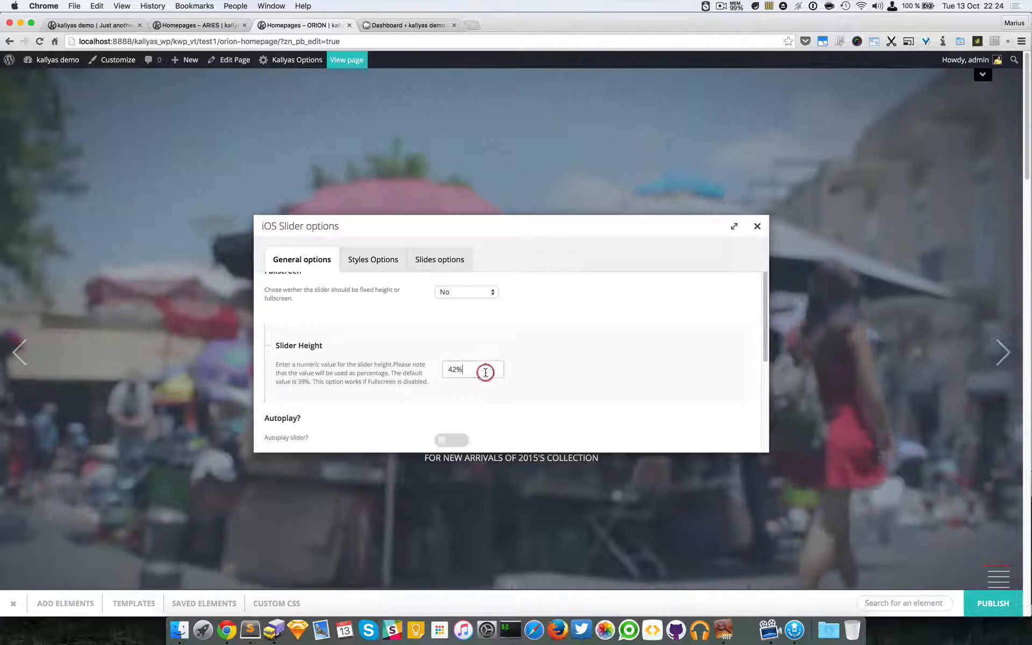
Step: Examine the percentage-based Slider Height setting, close the iOS Slider options and collapse the element library
scroll(487, 375, "down", 1)
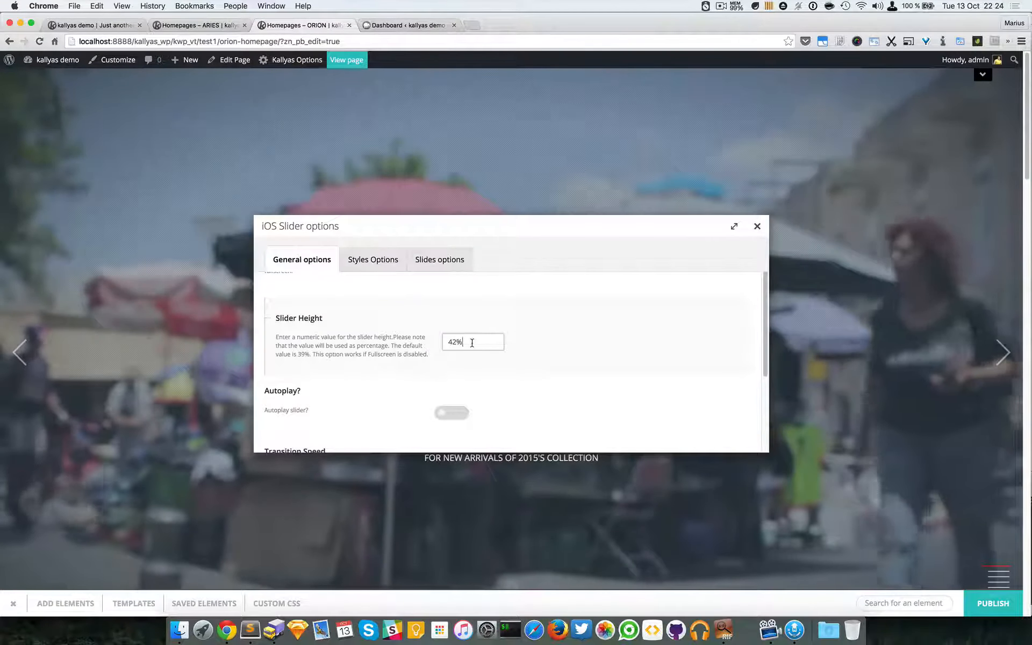
left_click_drag(472, 342, 442, 342)
left_click(480, 347)
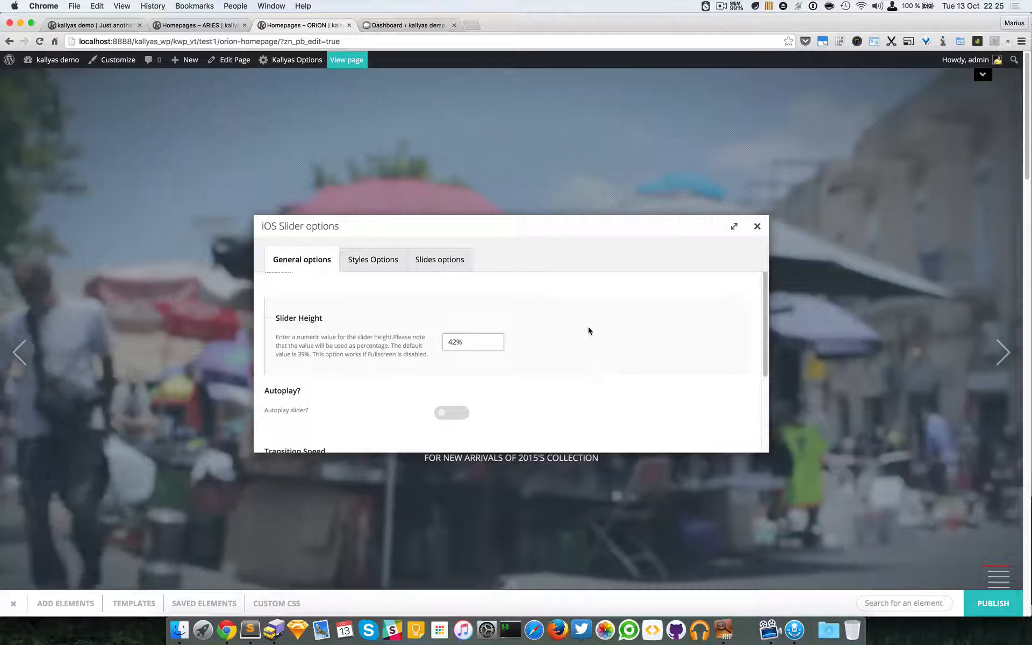
scroll(490, 322, "up", 2)
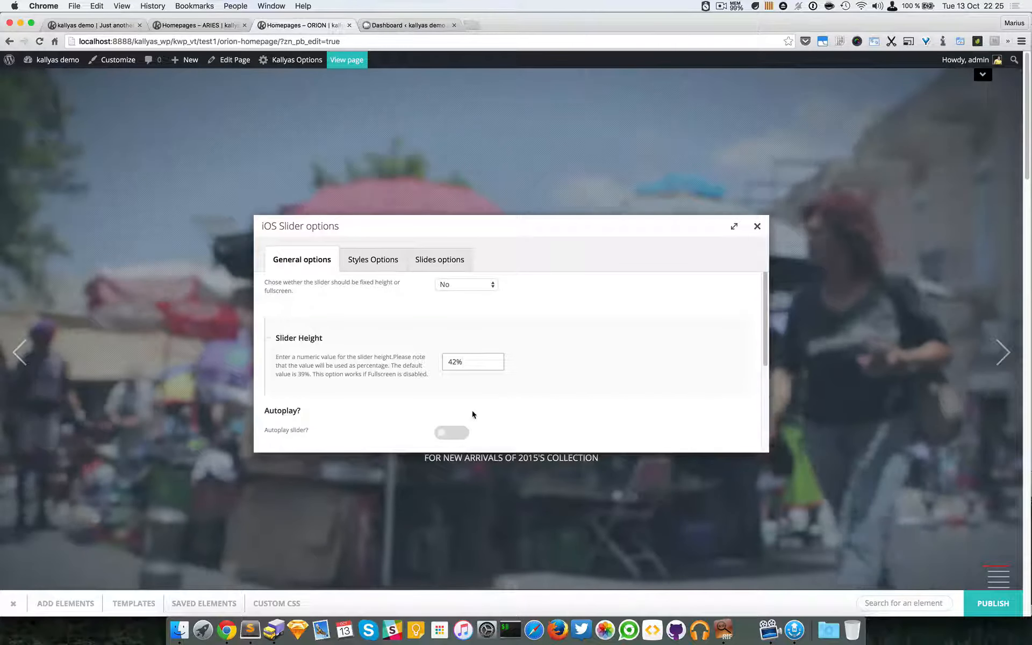
left_click(461, 360)
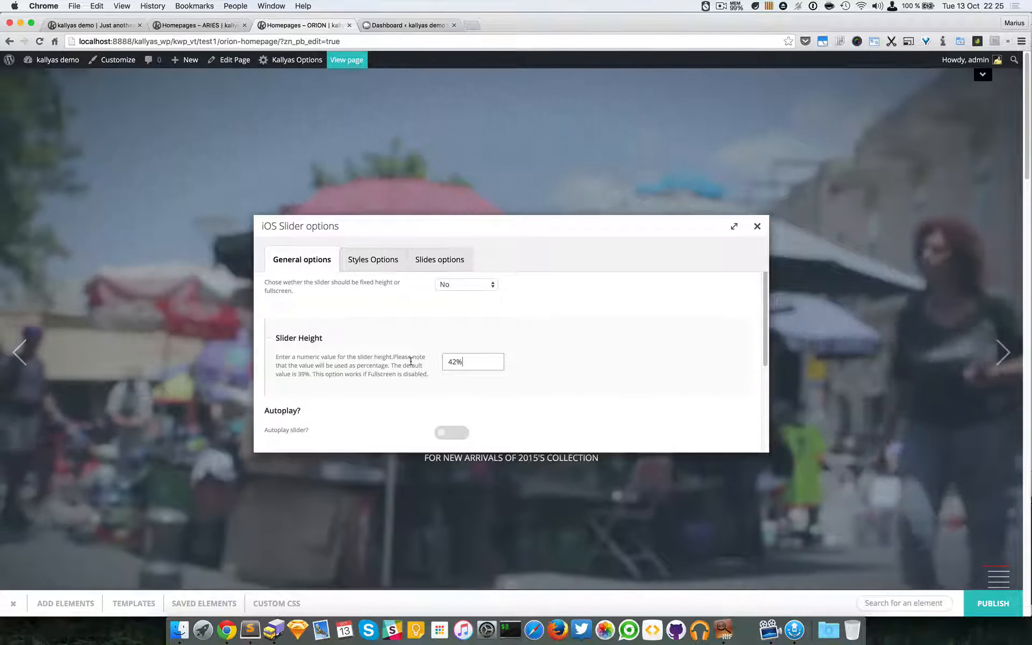
double_click(485, 364)
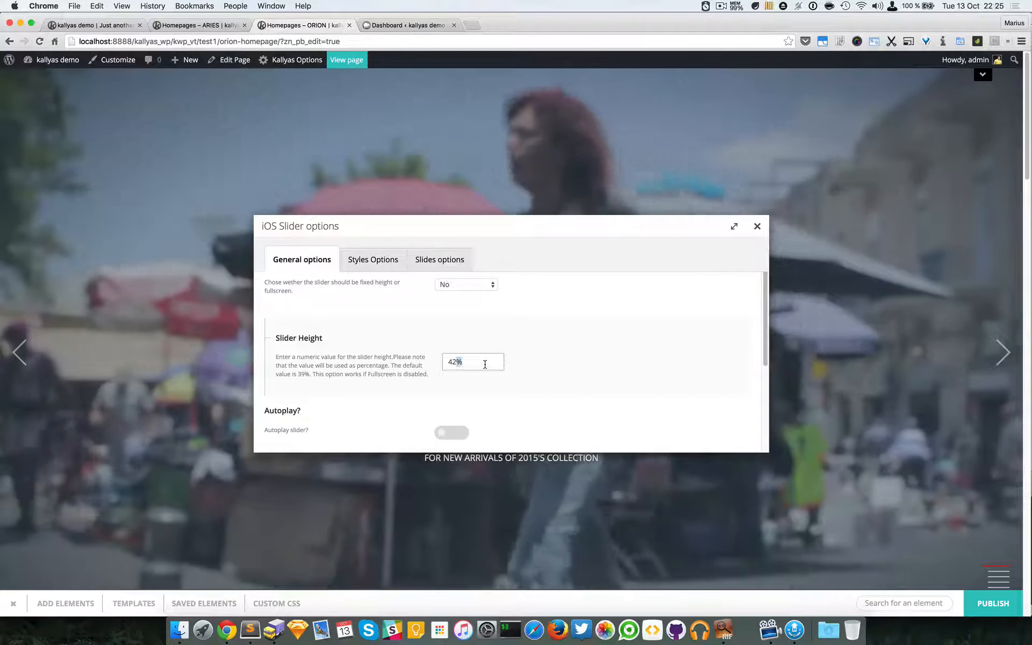
left_click(484, 364)
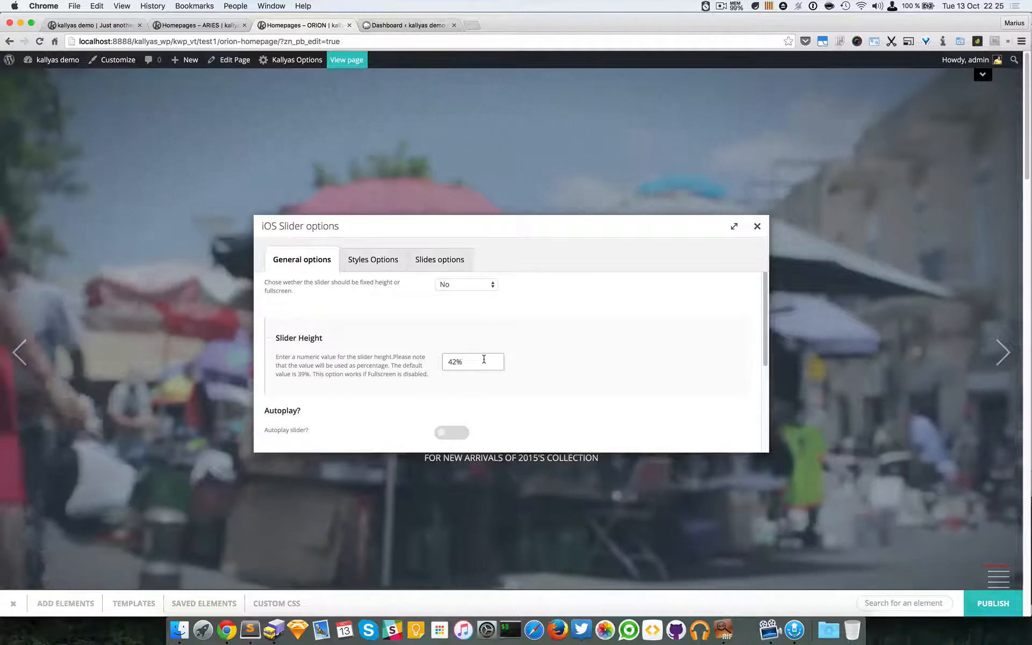
left_click_drag(484, 359, 446, 360)
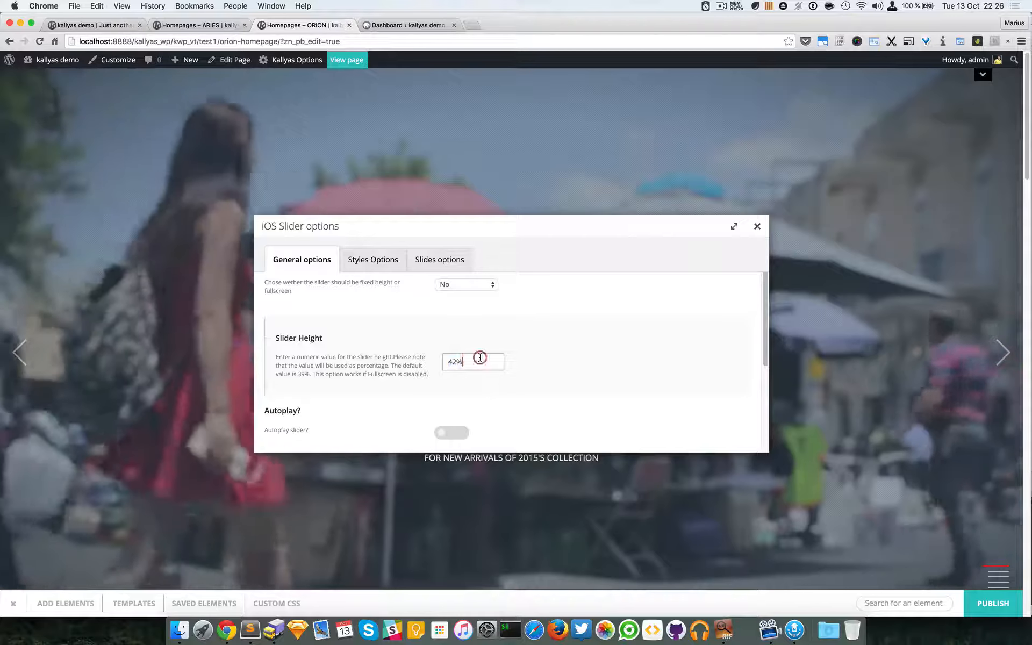
left_click(465, 362)
left_click_drag(457, 362, 443, 365)
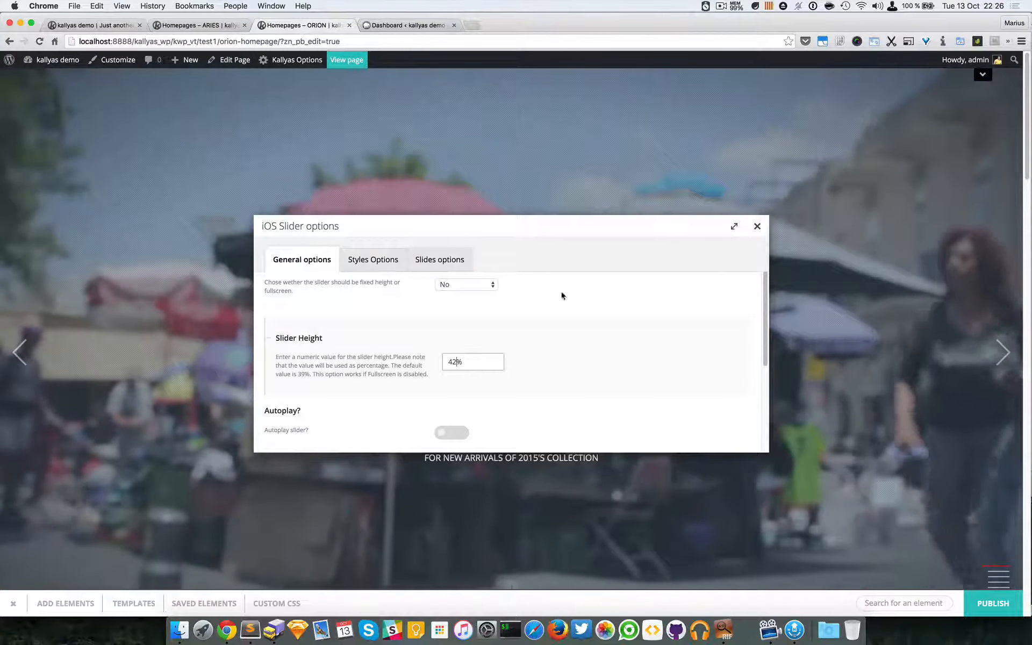
left_click(758, 226)
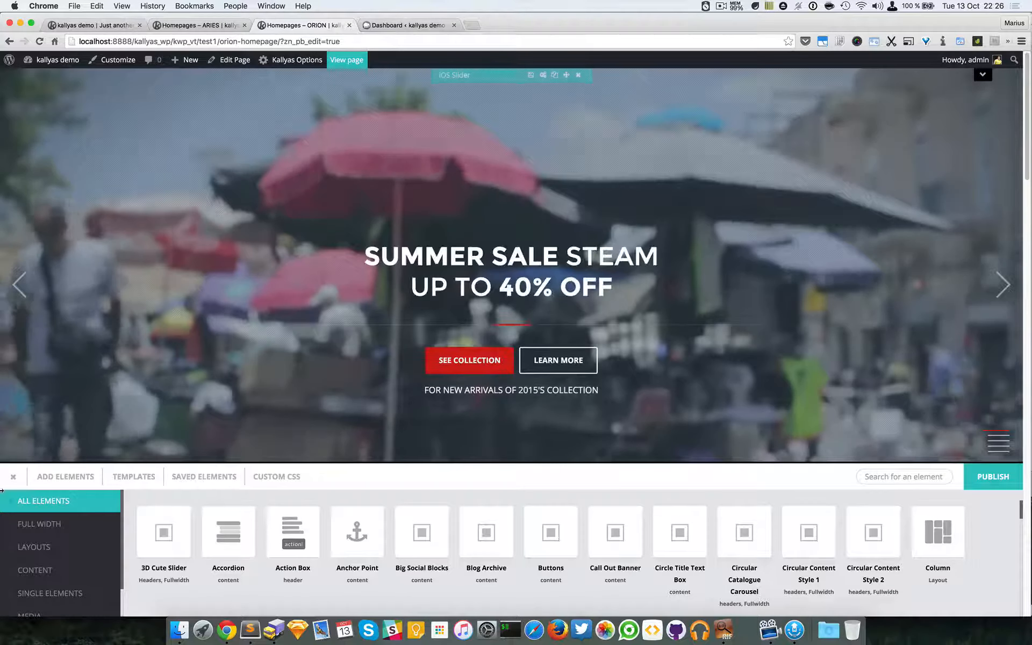
left_click(10, 480)
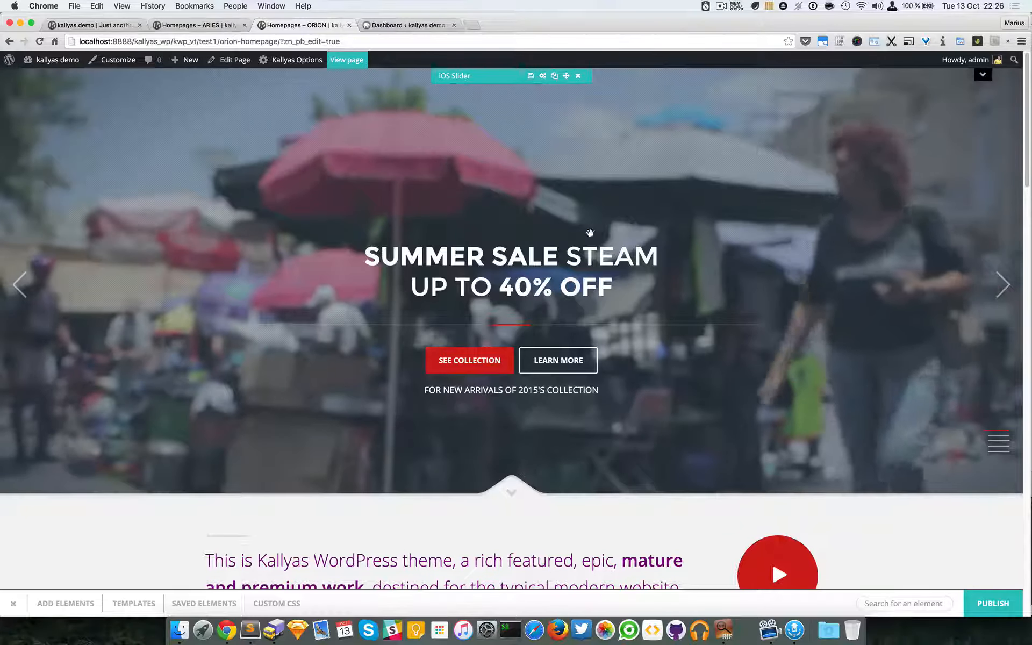
Step: Reopen the iOS Slider's general options and set Slider Navigation to Bullets
left_click(544, 78)
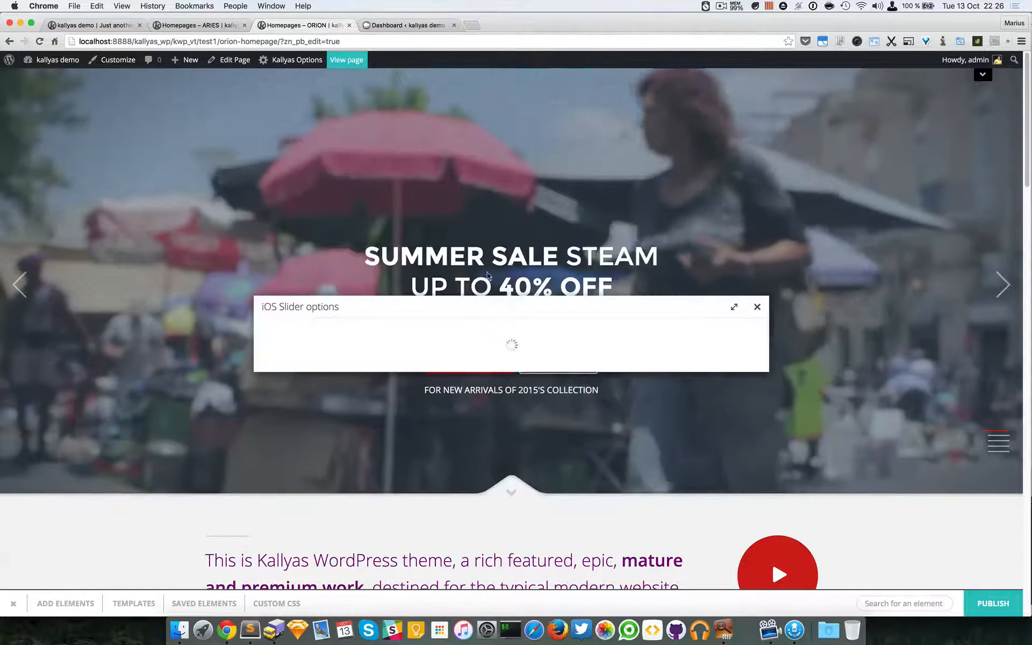
left_click_drag(484, 233, 722, 254)
scroll(702, 307, "down", 3)
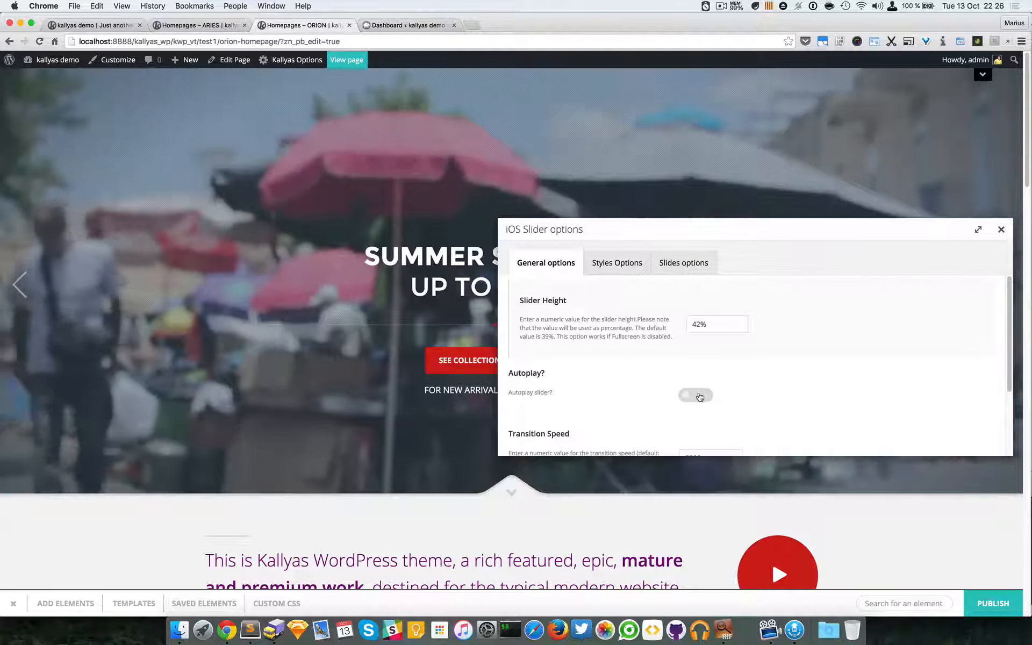
scroll(595, 386, "down", 2)
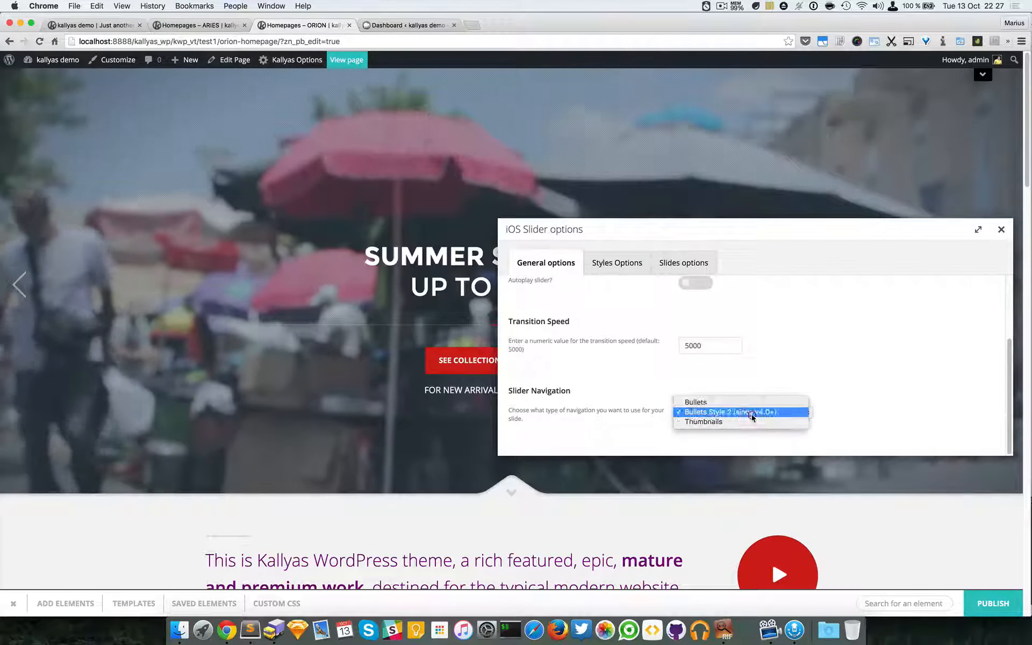
left_click(787, 277)
left_click_drag(829, 226, 631, 202)
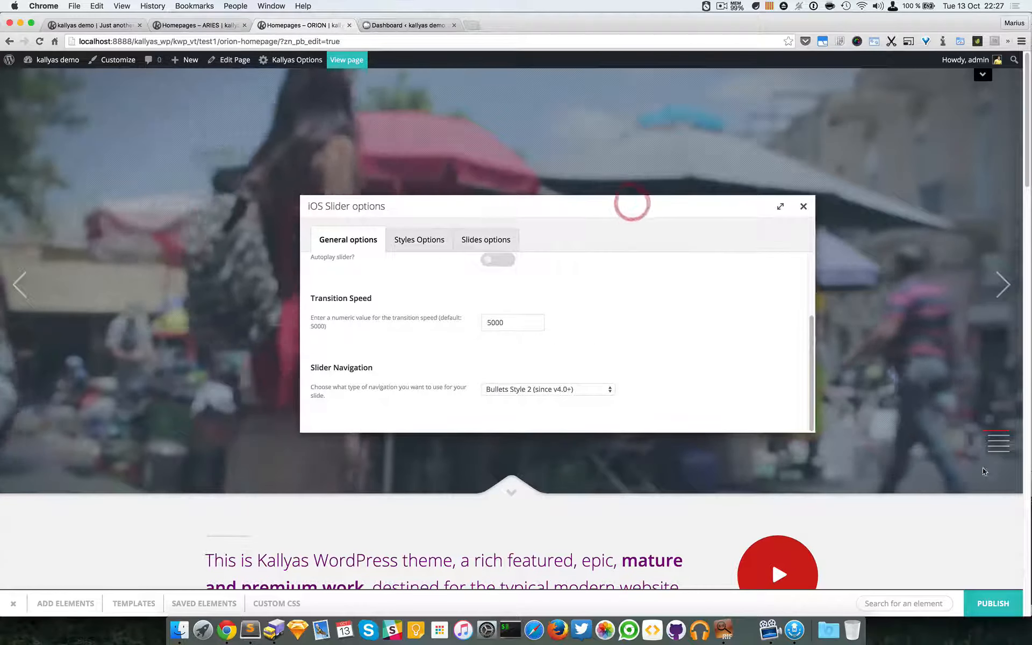
left_click(564, 390)
left_click(605, 391)
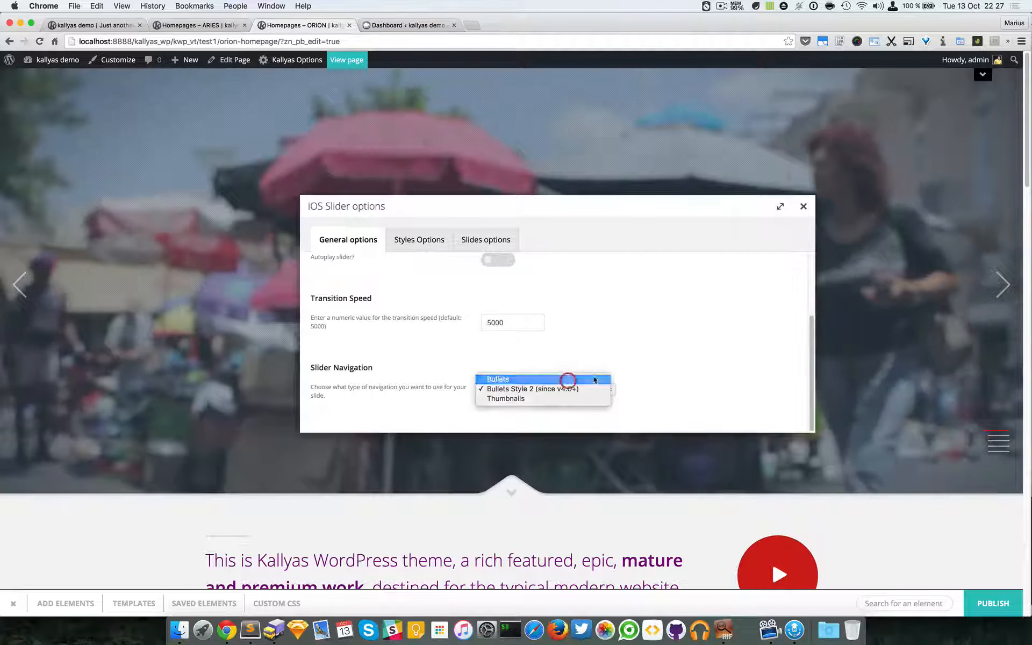
left_click(568, 380)
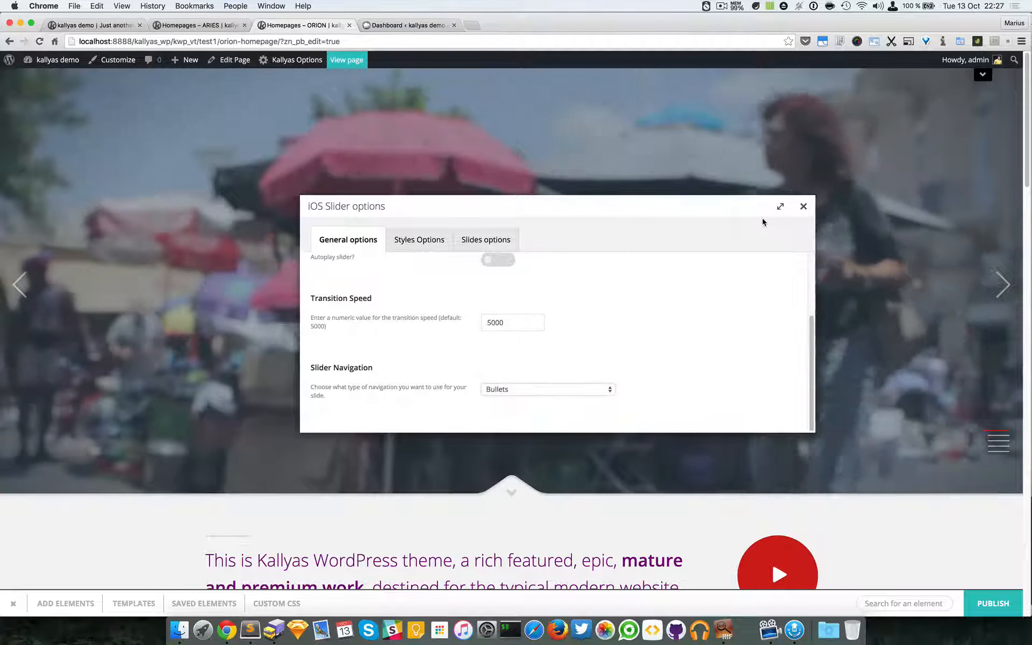
Step: Collapse the element library, reopen the iOS Slider's general options, set Slider Navigation to Thumbnails and close the options
left_click(504, 432)
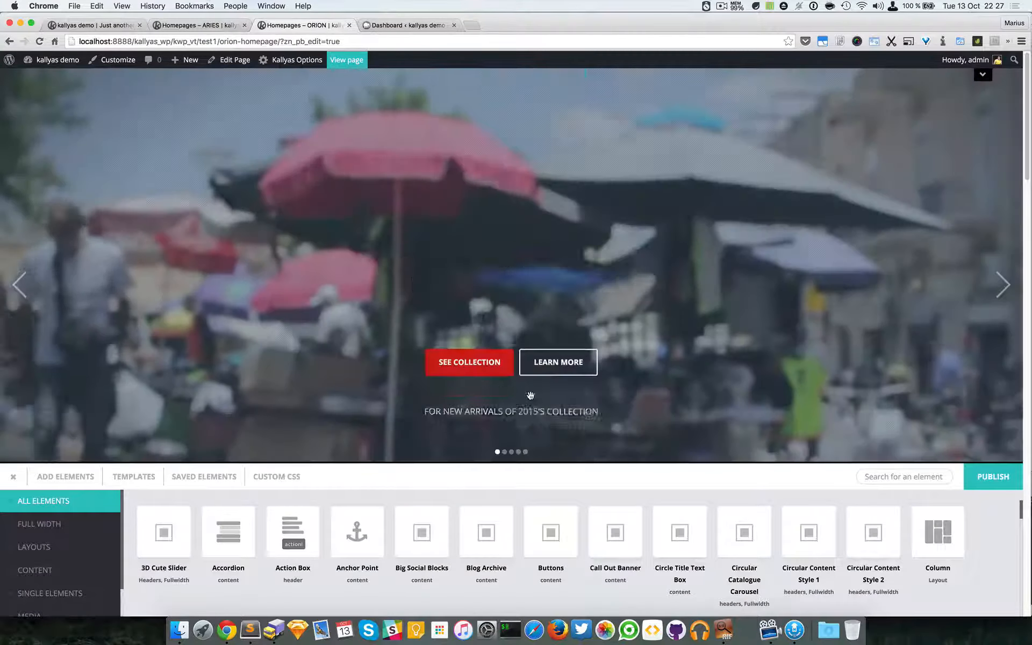
left_click(12, 476)
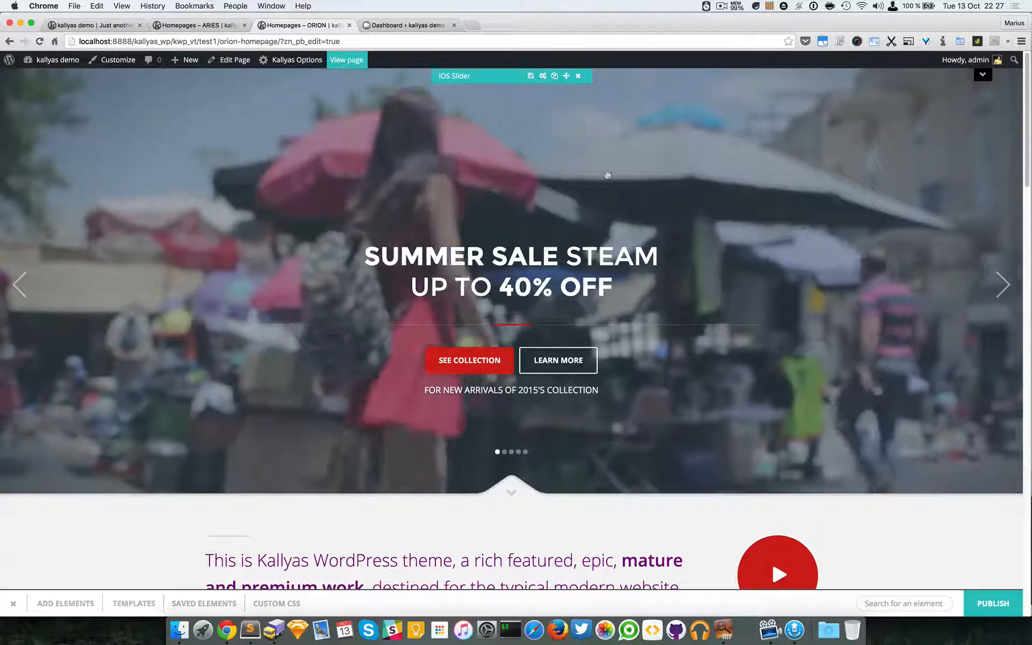
left_click(543, 76)
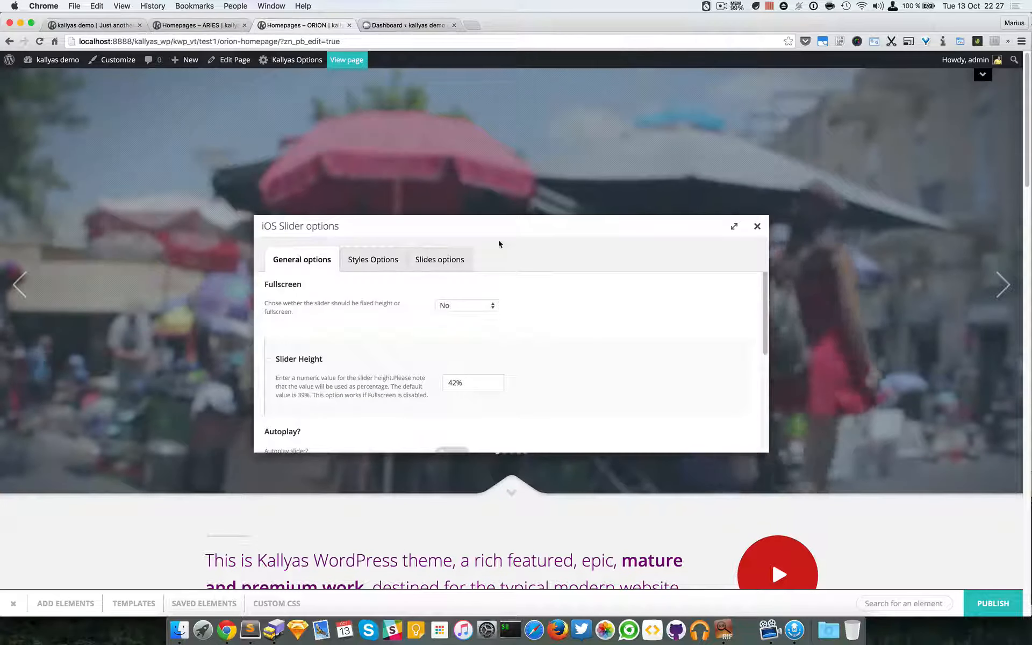
left_click_drag(498, 244, 640, 281)
scroll(700, 470, "down", 5)
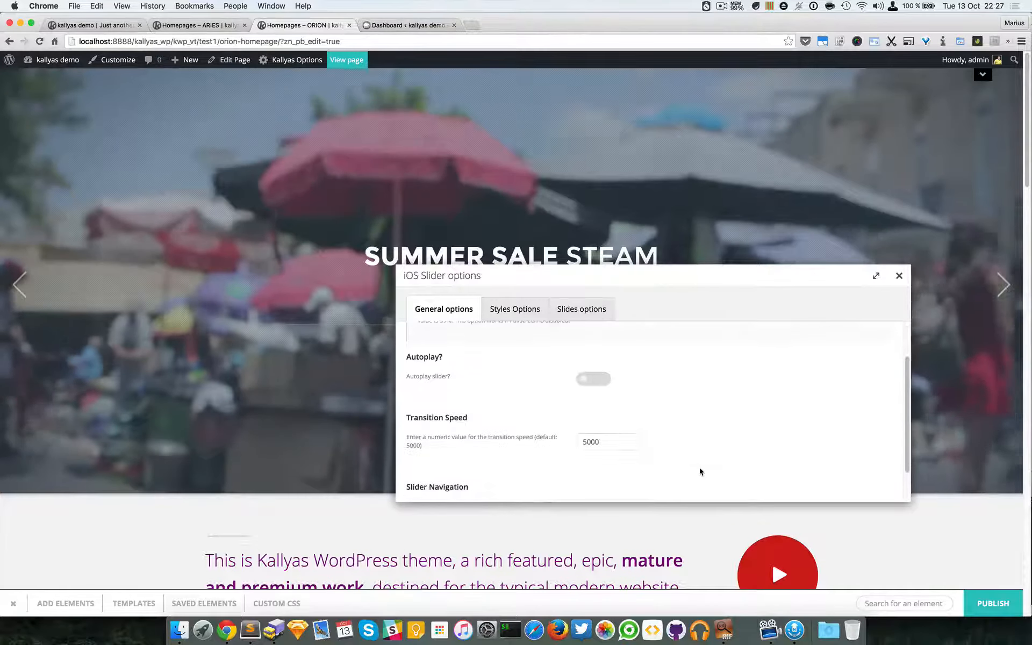
scroll(700, 470, "down", 2)
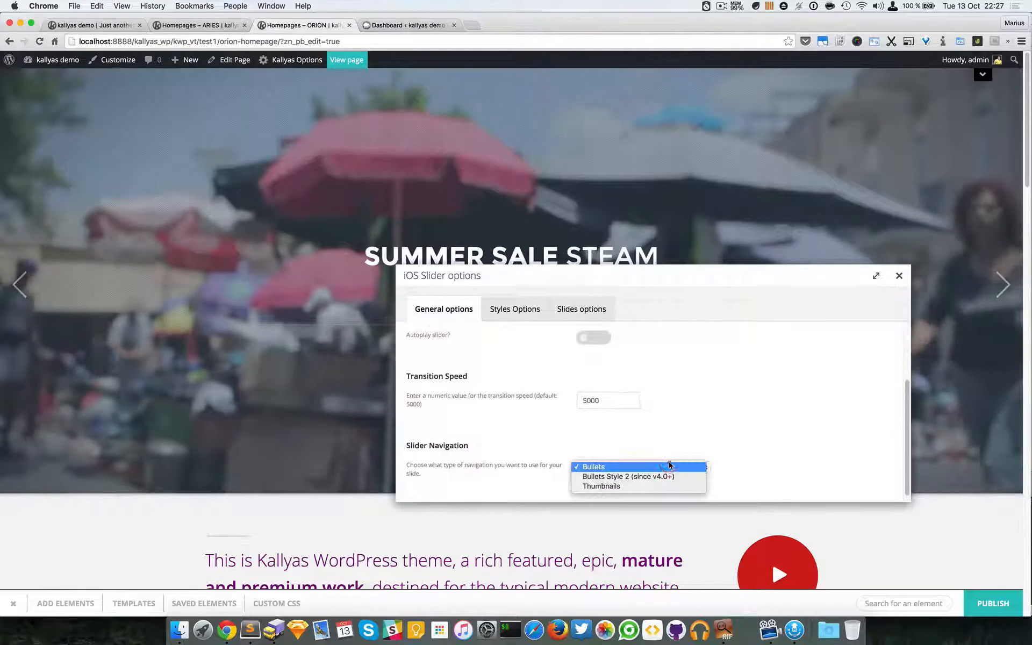
left_click(615, 487)
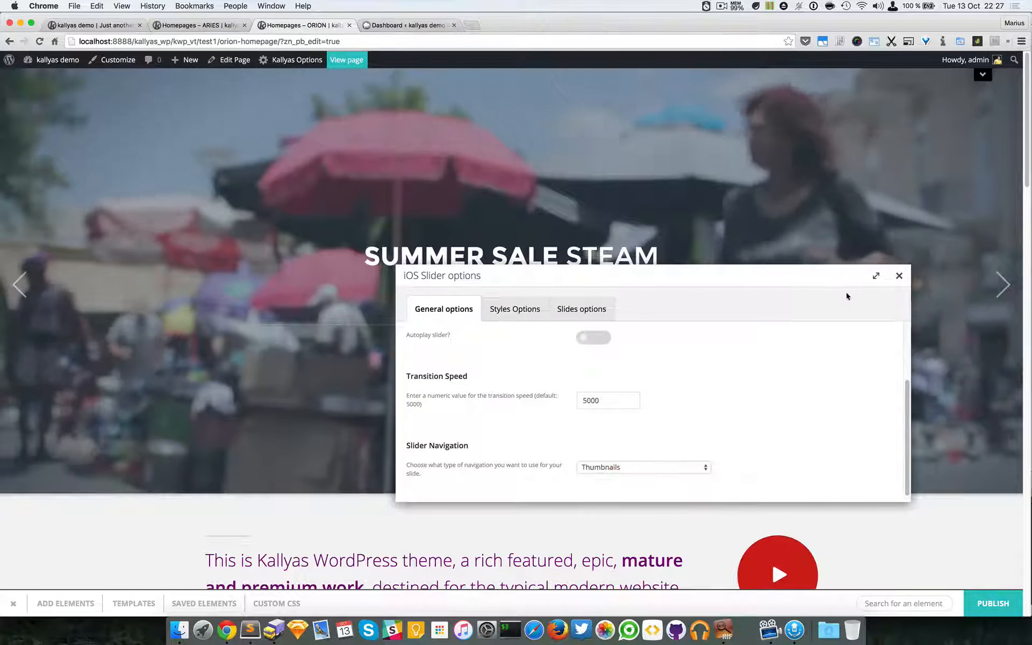
left_click(900, 275)
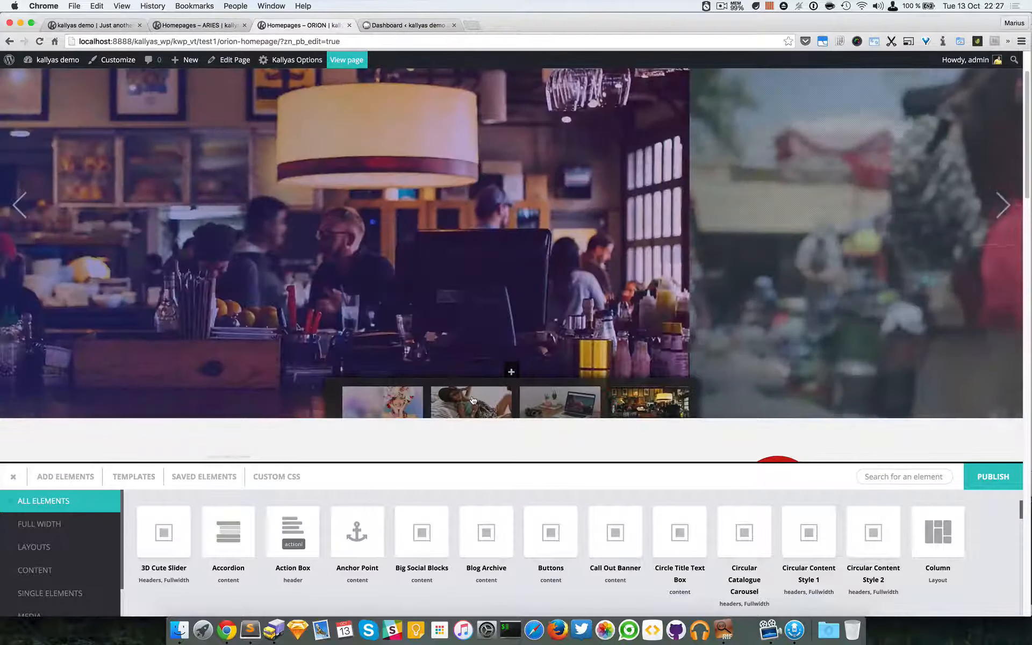
Step: Try the slider's thumbnail navigation by switching slides with the second thumbnail
left_click(472, 400)
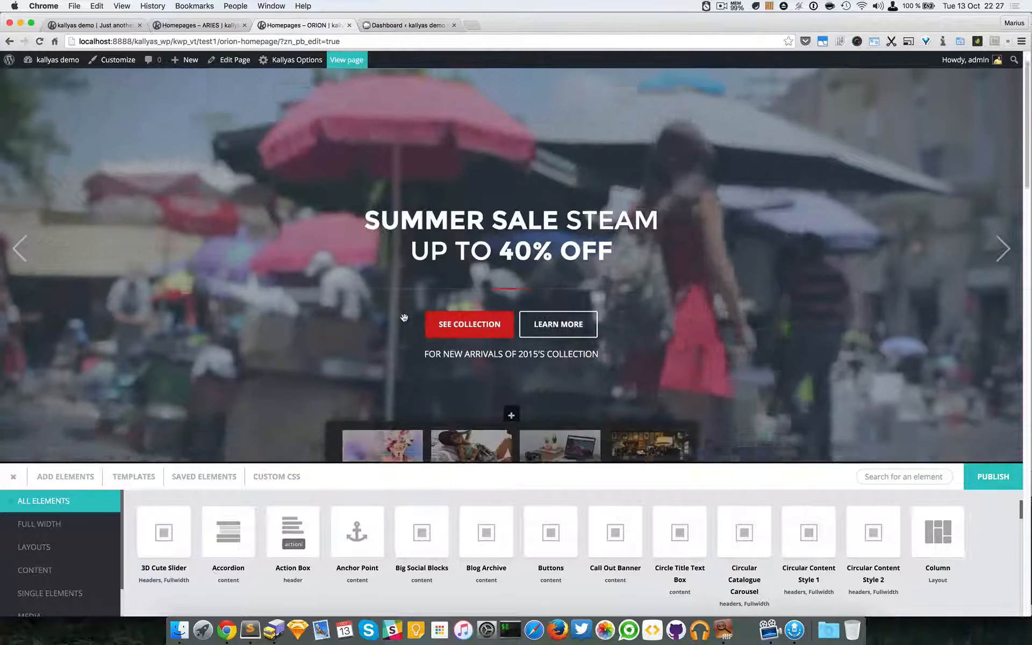
scroll(404, 317, "down", 1)
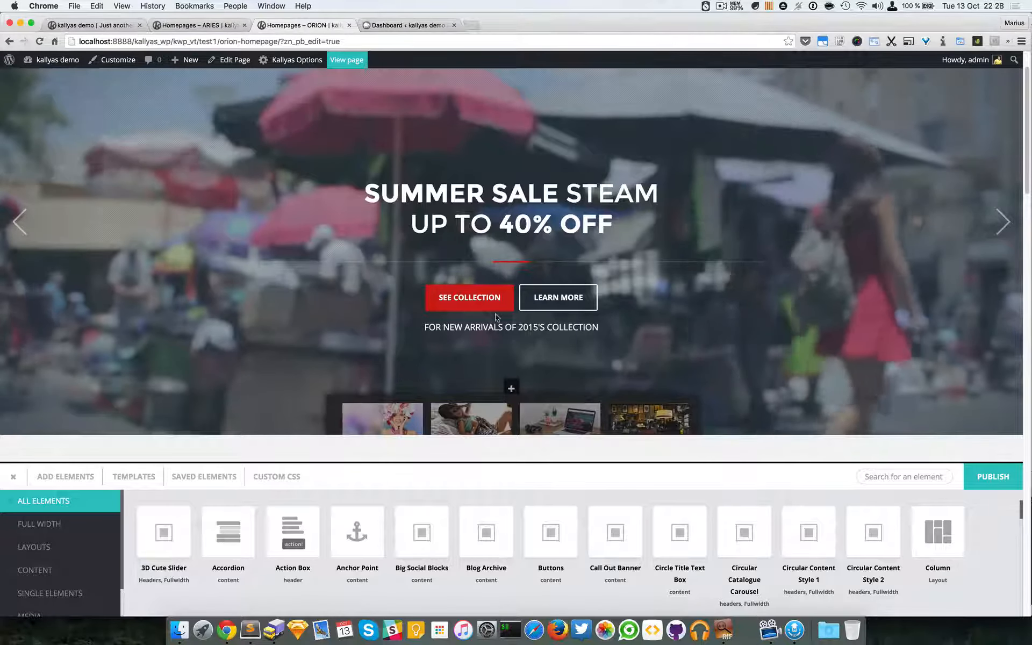
scroll(540, 79, "up", 2)
Step: Reopen the iOS Slider's general options and set Slider Navigation to Bullets Style 2 (since v4.0+)
left_click(542, 77)
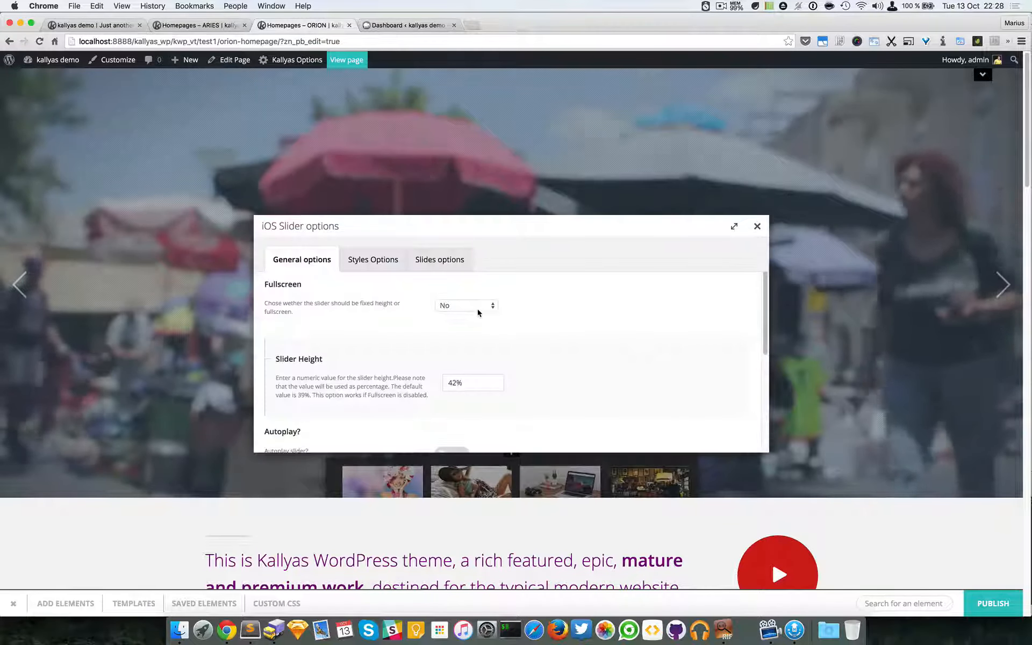
scroll(481, 314, "down", 5)
left_click(514, 407)
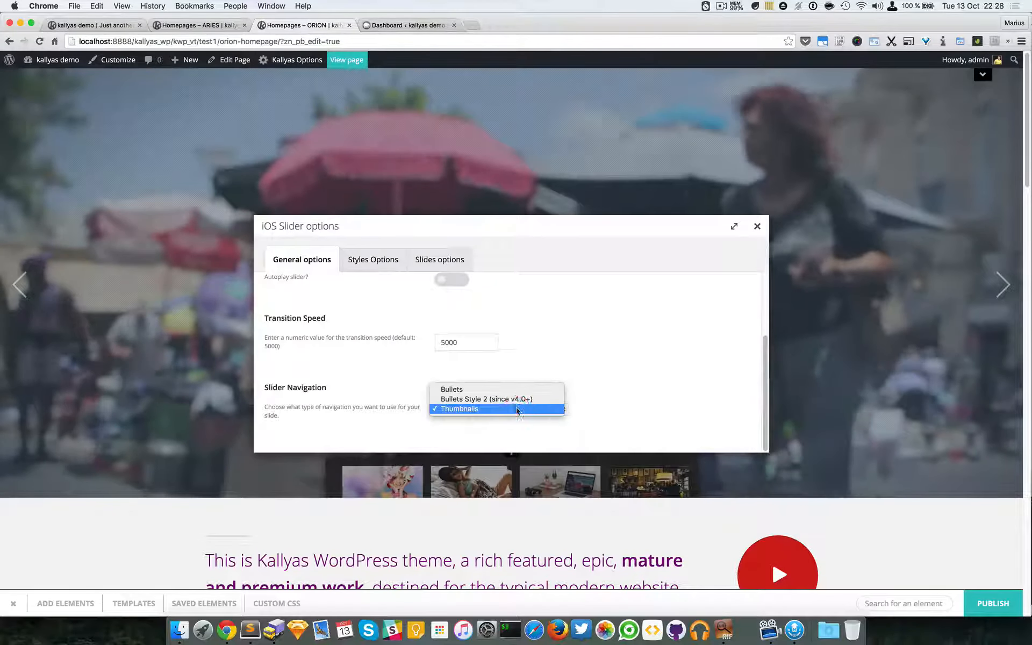
left_click(518, 389)
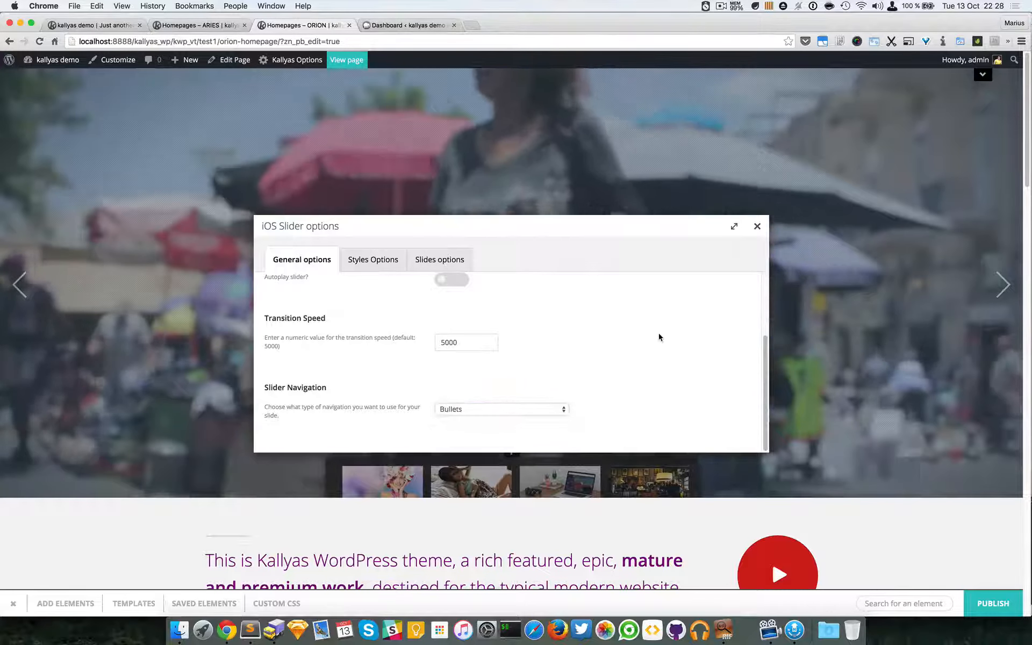
left_click(546, 410)
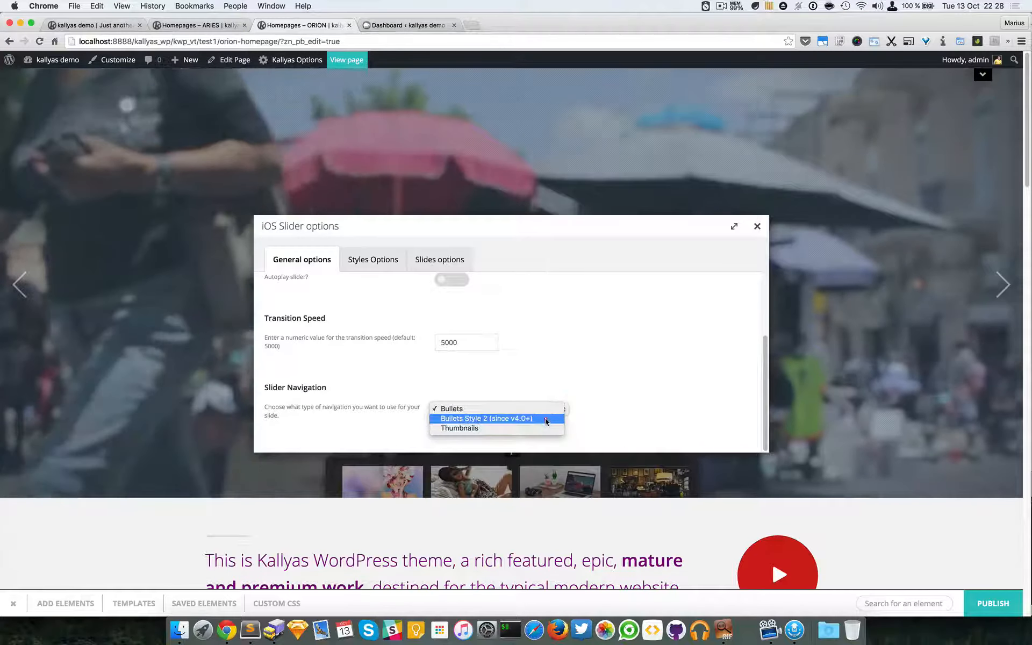
left_click(545, 418)
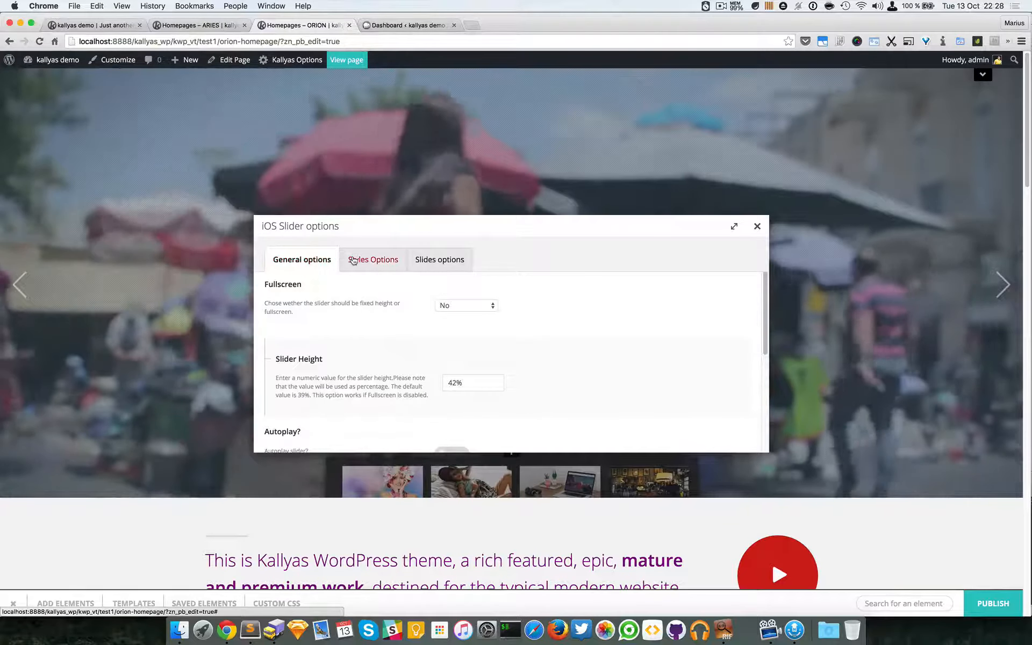
Step: Set Add Fade Effect to Yes in the slider's style options, close the options and collapse the element library
left_click(353, 261)
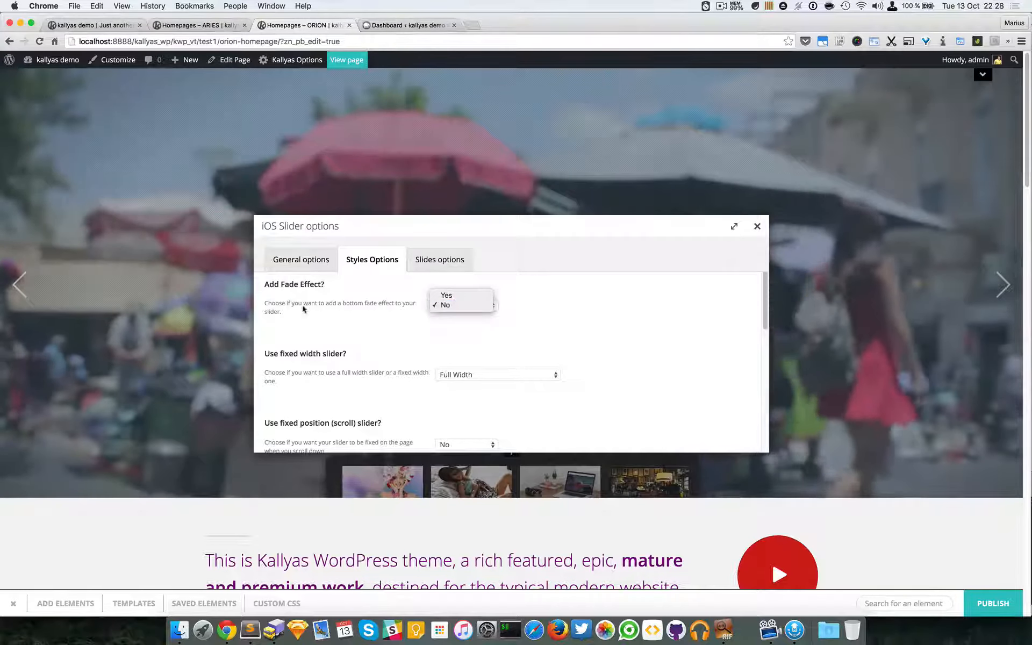
left_click(469, 295)
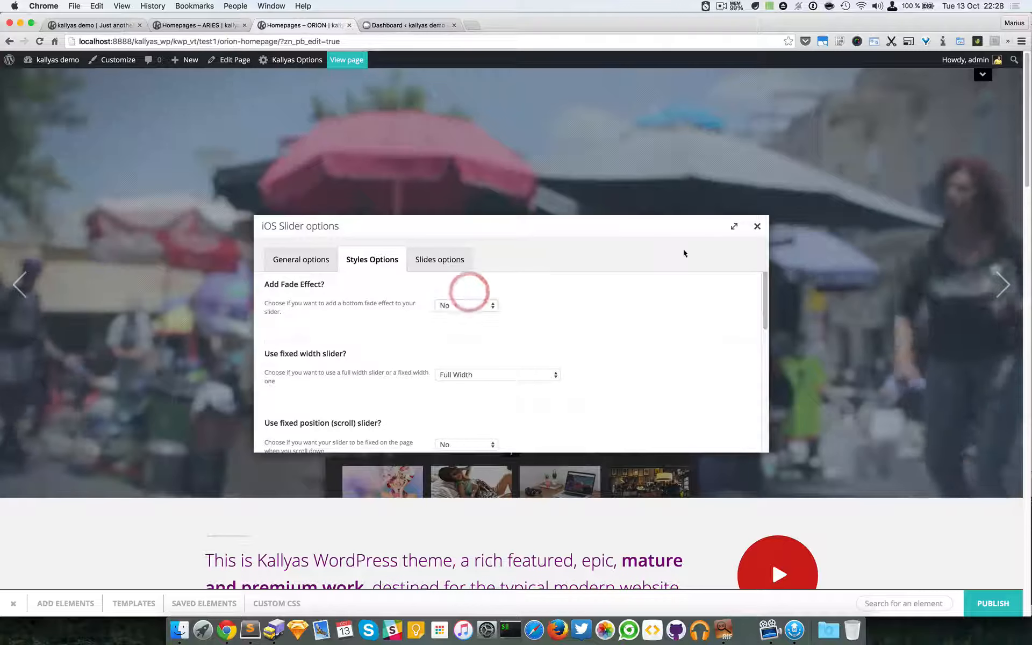
left_click(761, 232)
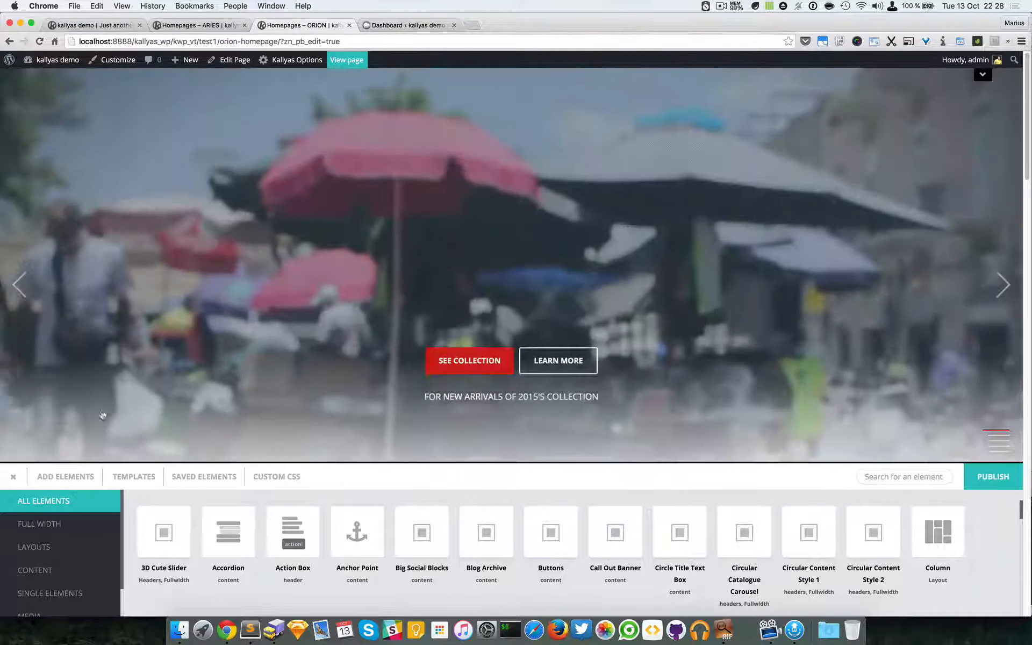
left_click(9, 479)
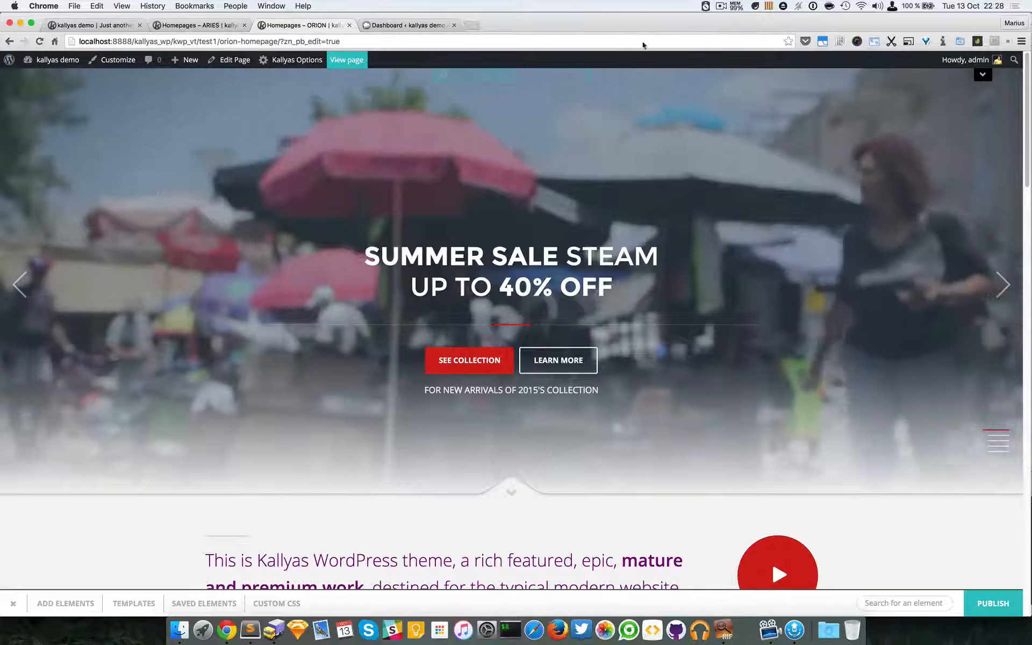
Step: Set the iOS Slider's Bottom masks override to "None, just rely on Background style.", close the options and collapse the element library
left_click(547, 75)
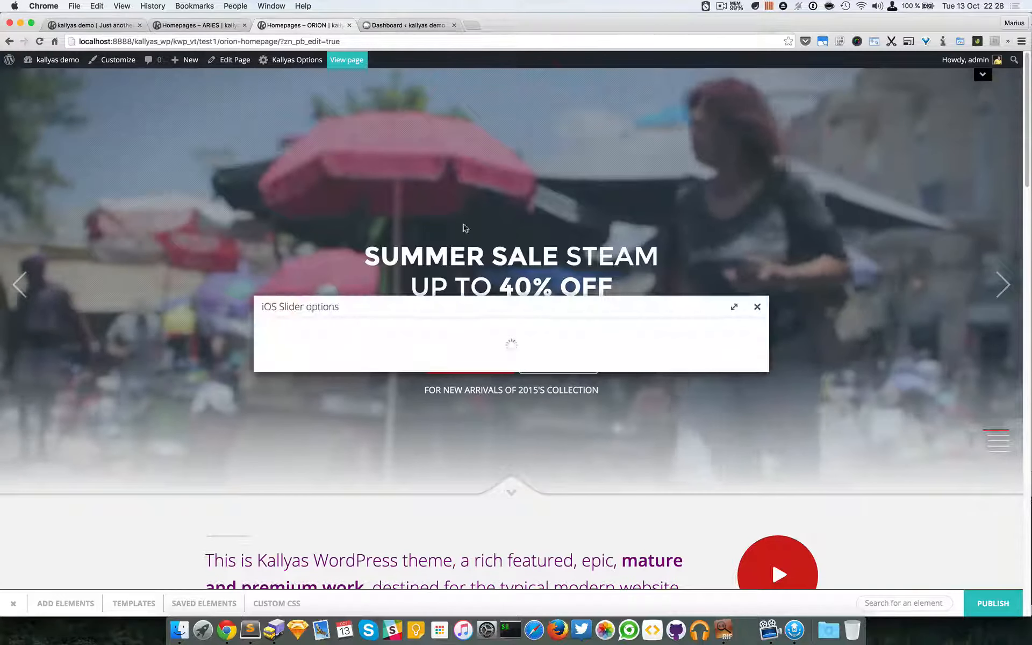
scroll(441, 322, "down", 5)
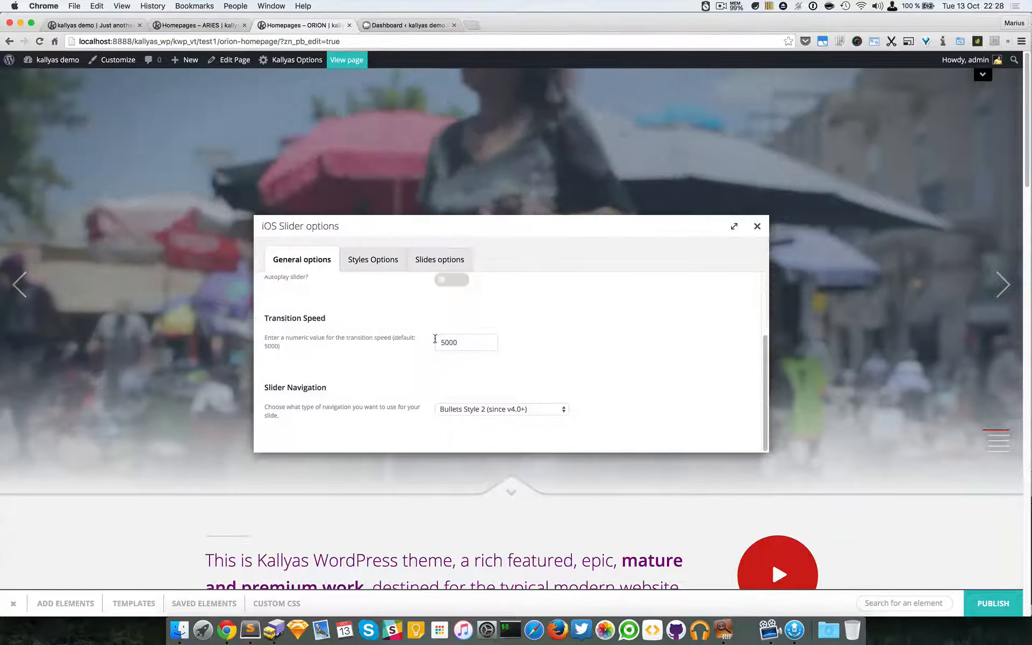
left_click(387, 257)
scroll(410, 338, "down", 5)
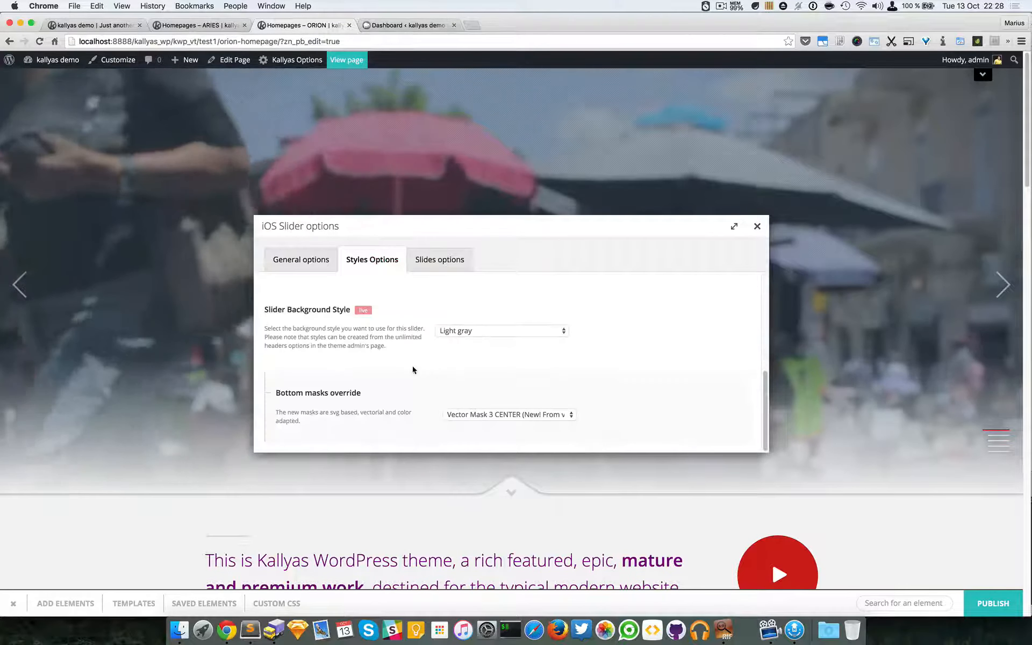
left_click(472, 418)
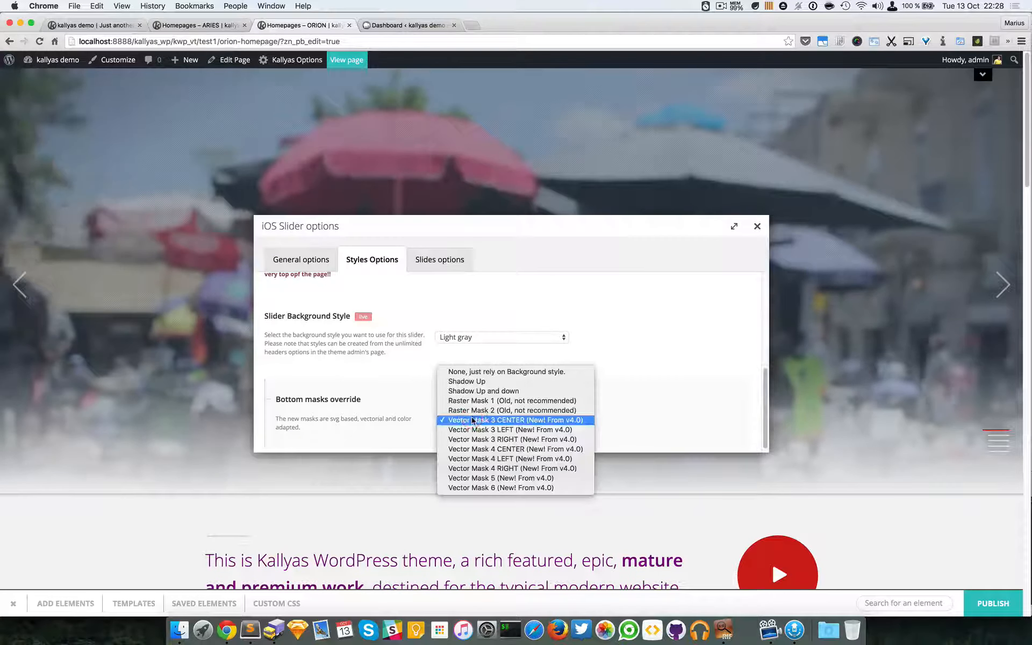
left_click(479, 371)
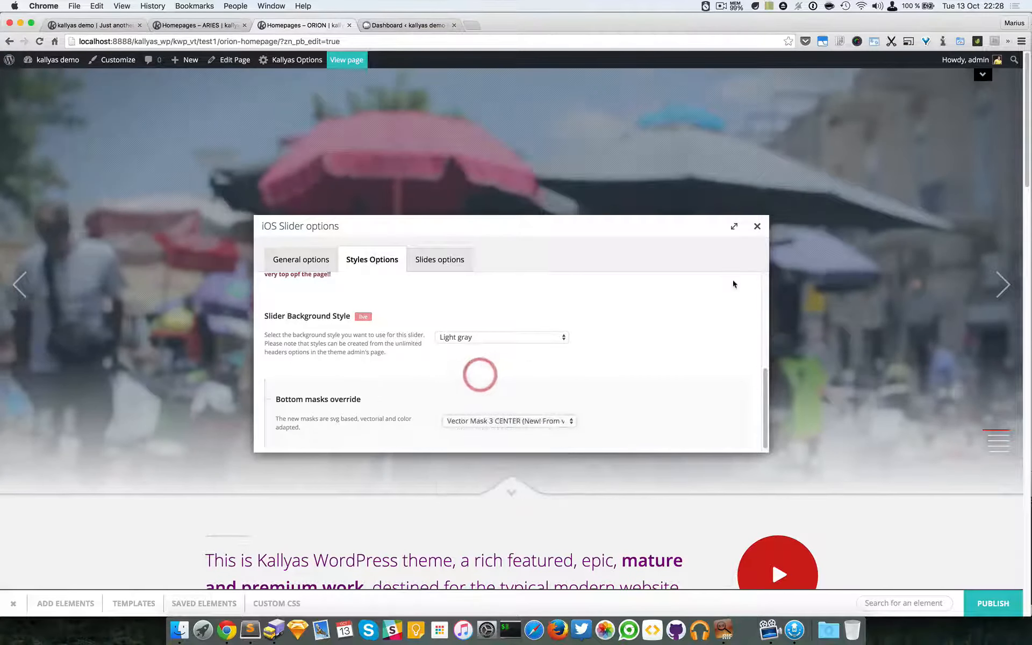
left_click(757, 228)
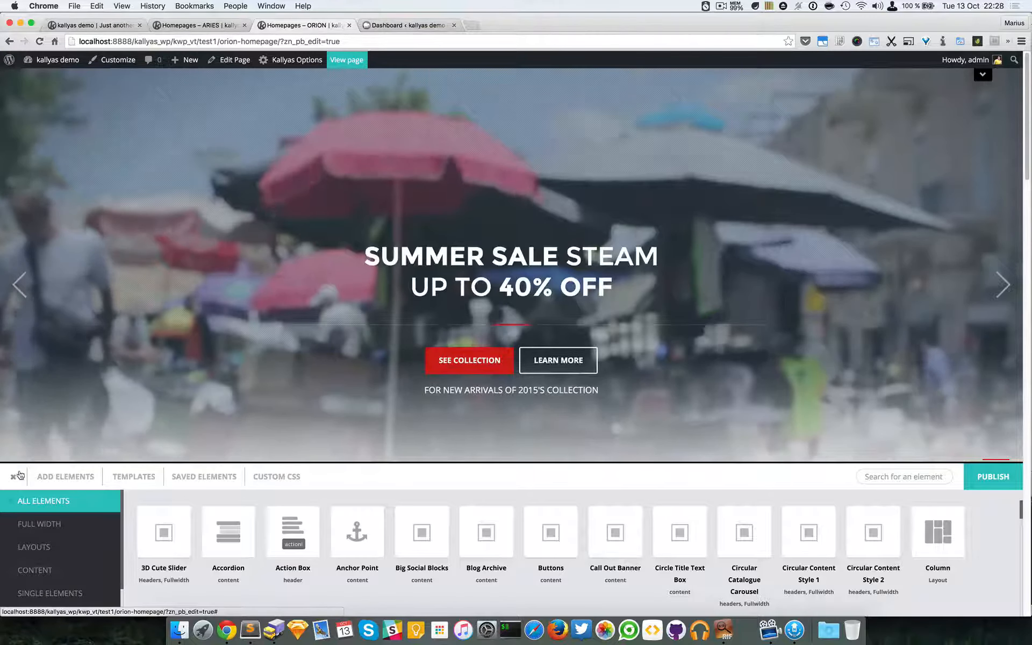
left_click(18, 476)
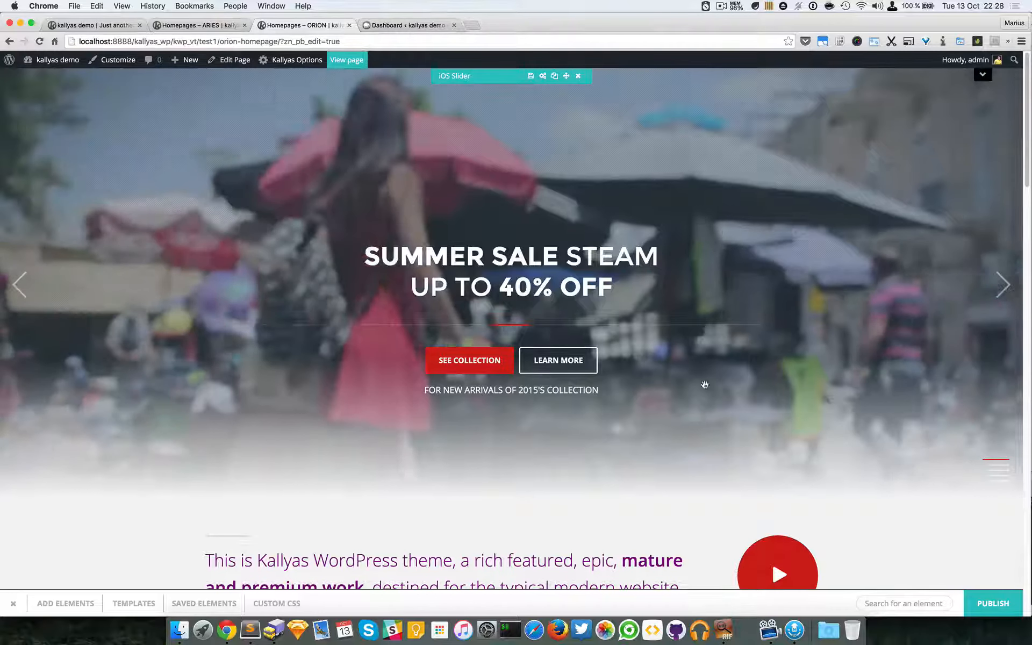
Step: Examine how the slider's bottom fade blends into the page section below it
scroll(828, 483, "down", 1)
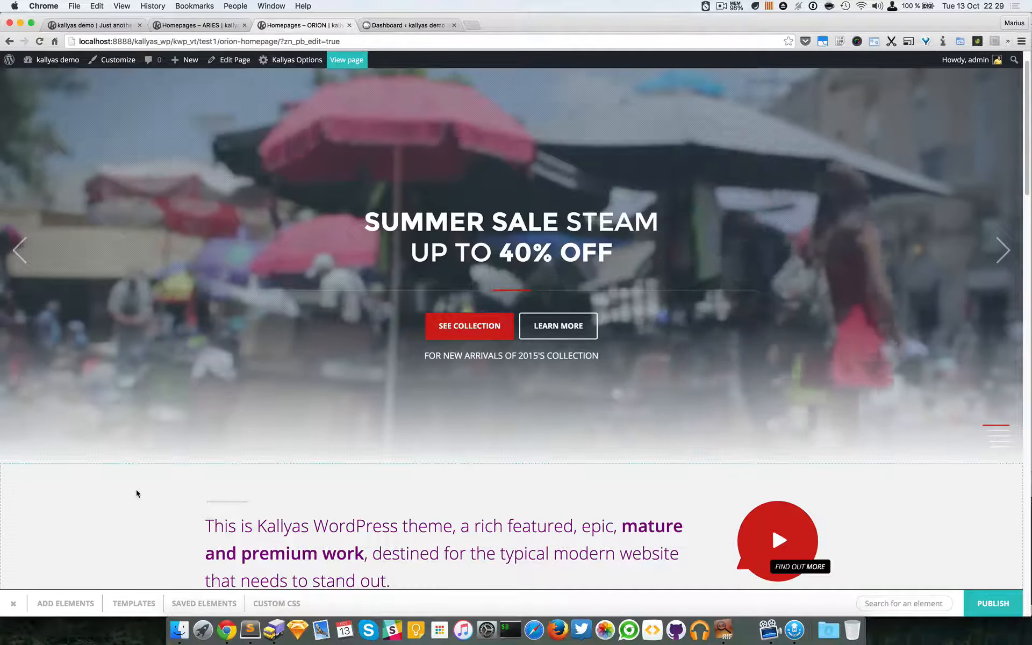
scroll(141, 485, "up", 1)
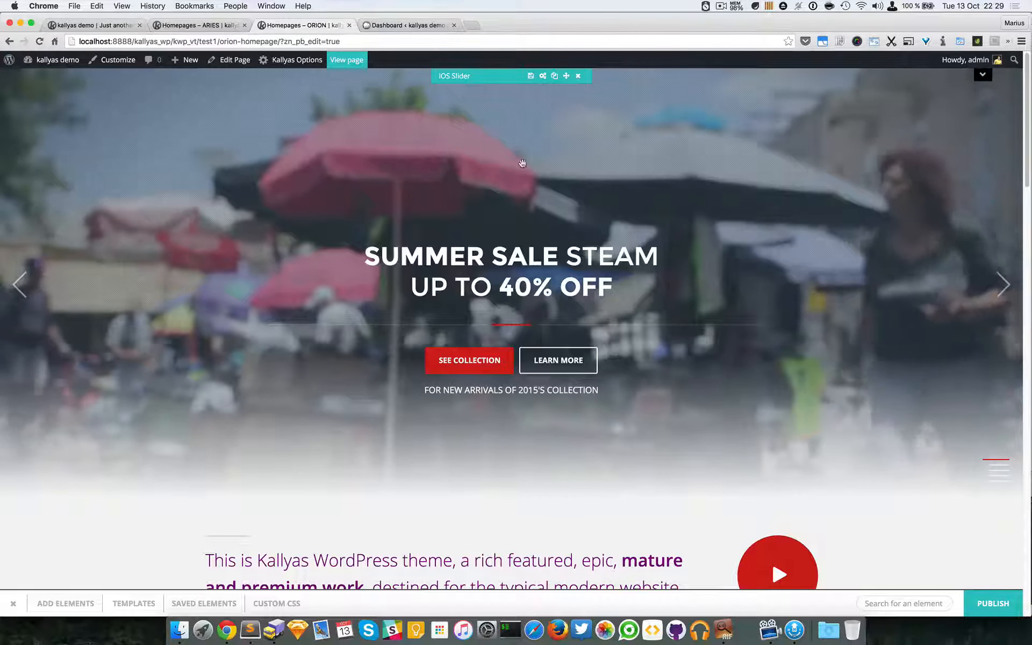
scroll(139, 535, "down", 2)
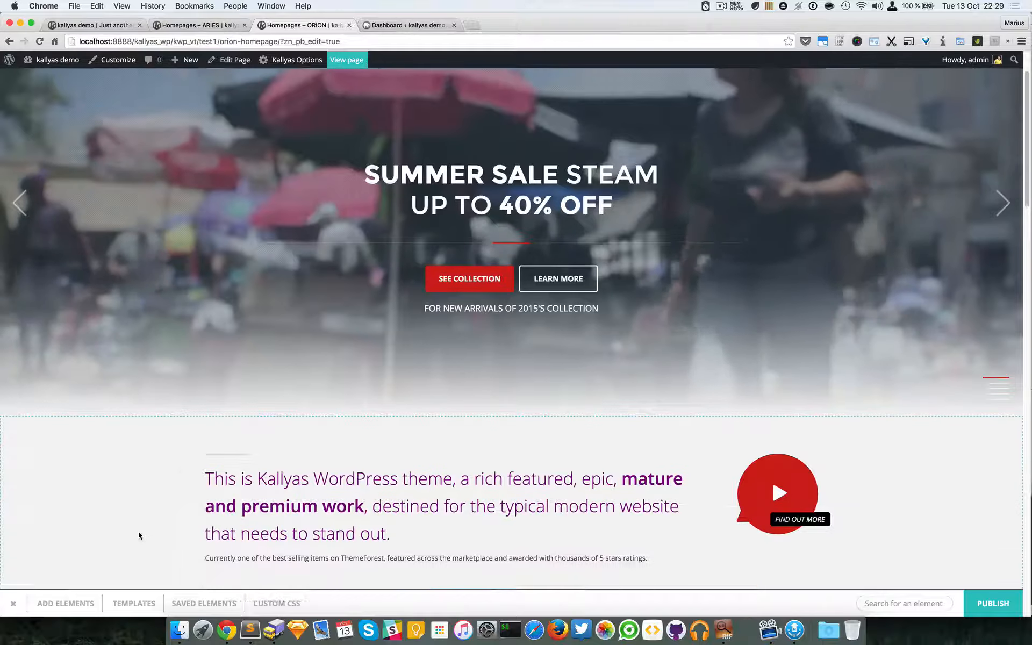
scroll(139, 535, "down", 2)
scroll(138, 449, "up", 4)
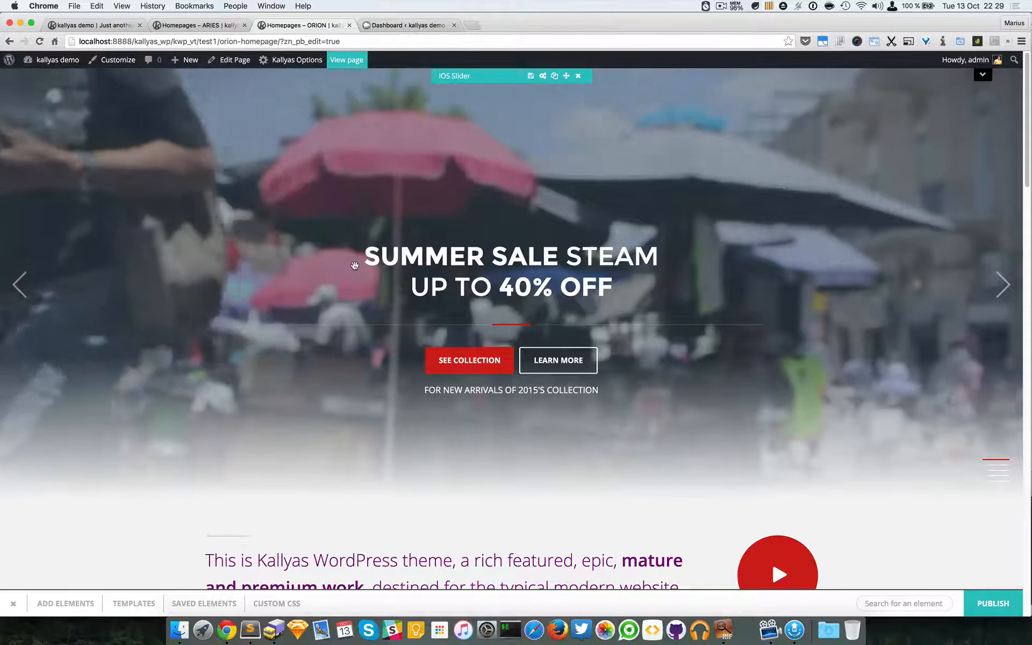
Step: Reopen the iOS Slider's style options and examine the fading background color picker and the fixed width slider choices
left_click(542, 76)
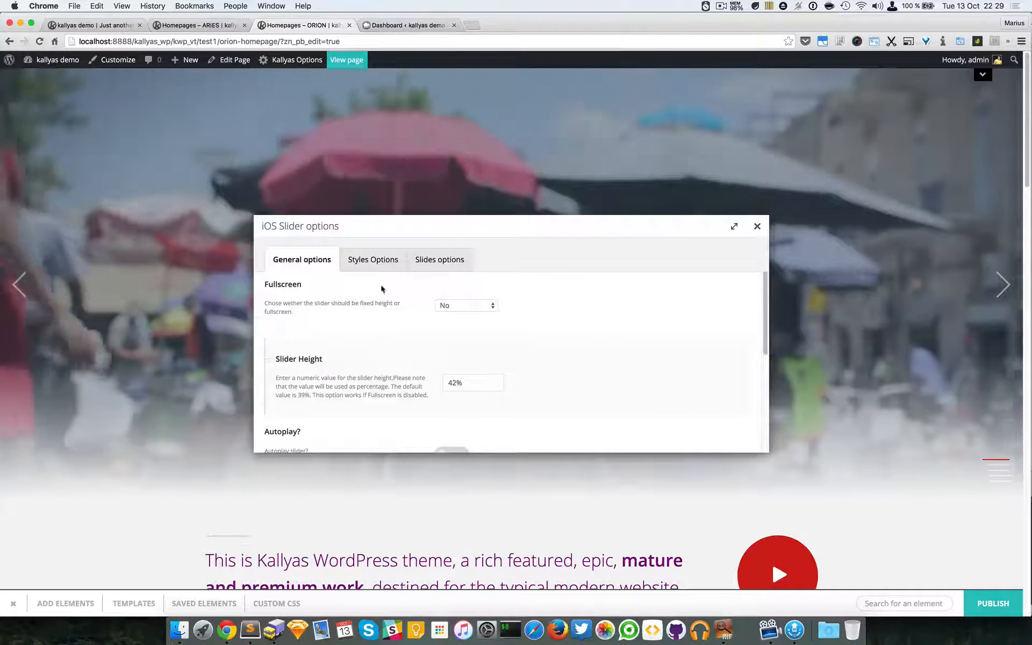
left_click(378, 262)
left_click(469, 382)
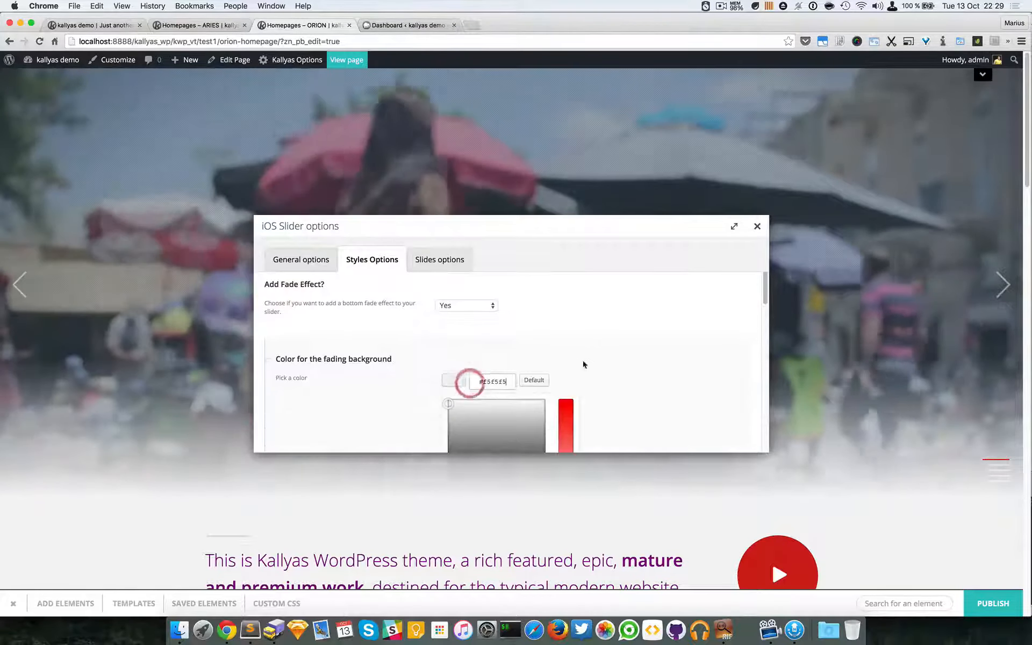
left_click(587, 357)
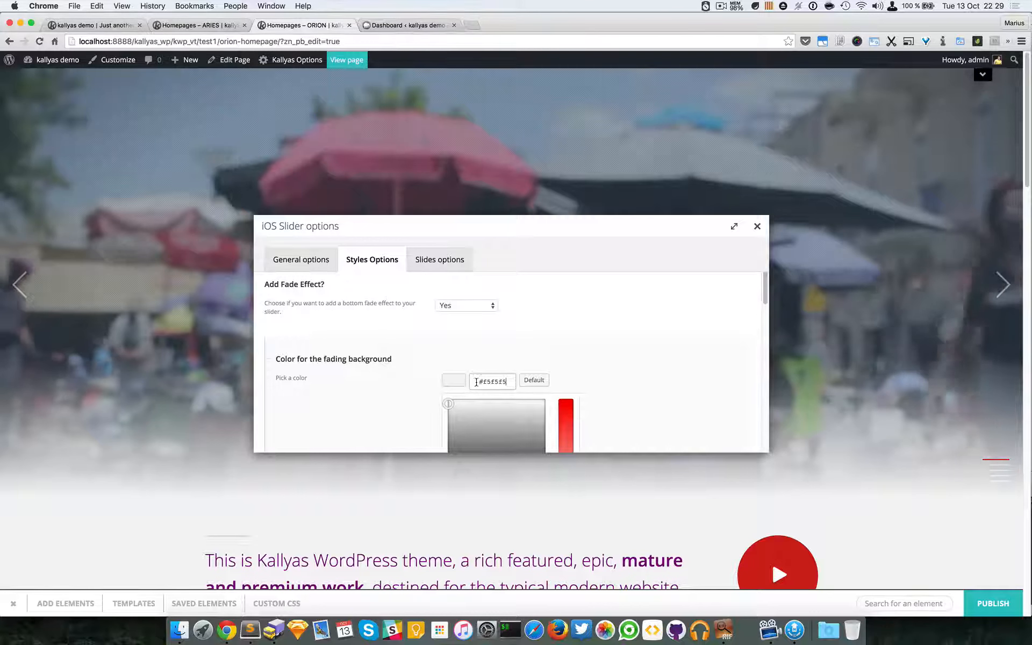
left_click(510, 347)
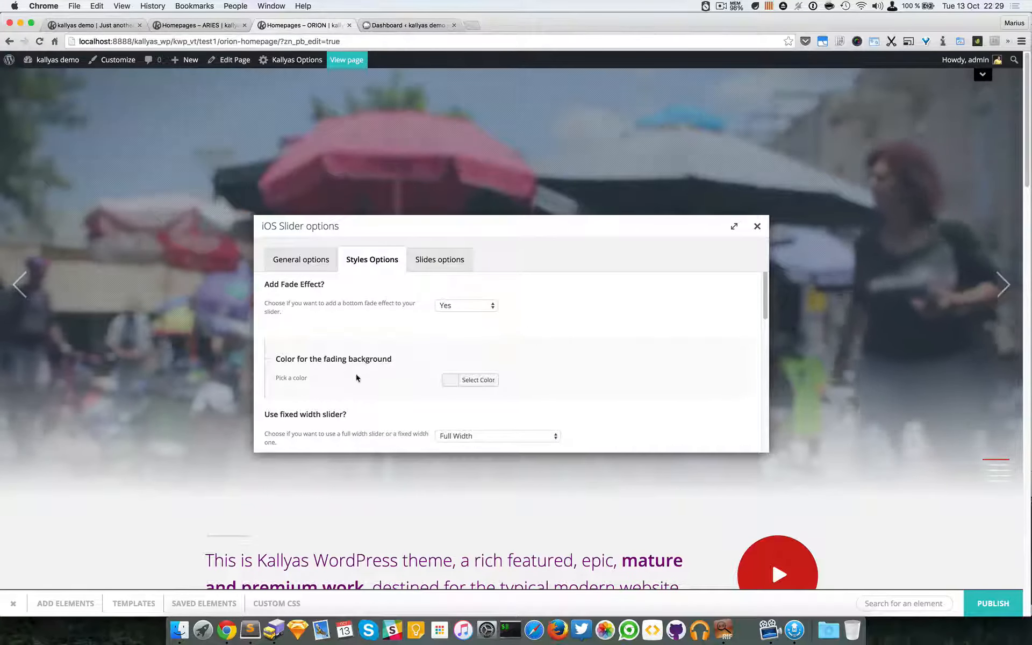
scroll(357, 373, "down", 2)
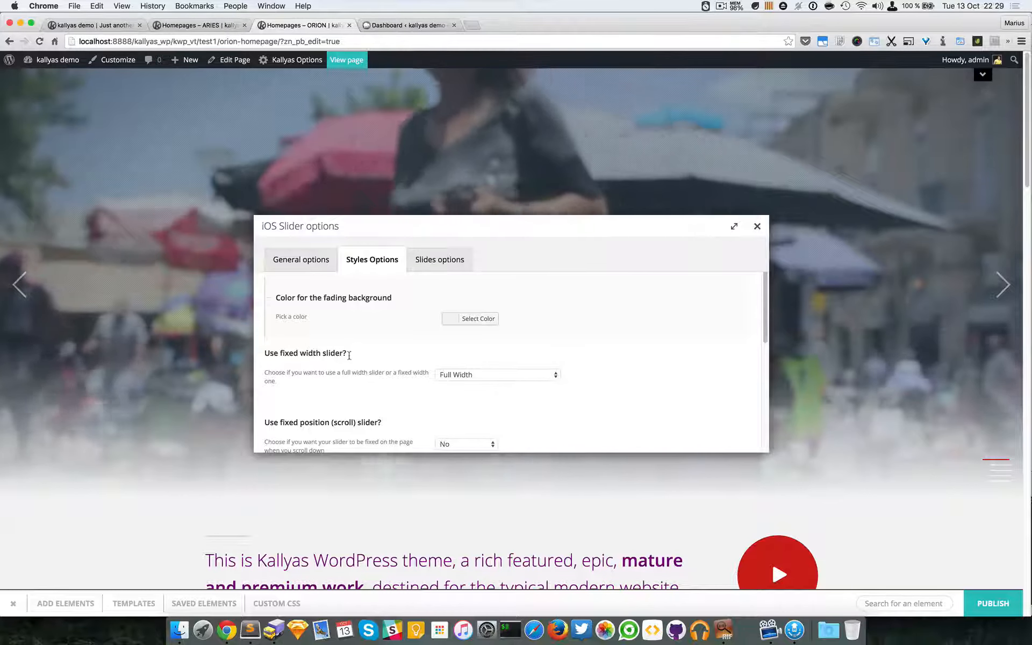
left_click(466, 372)
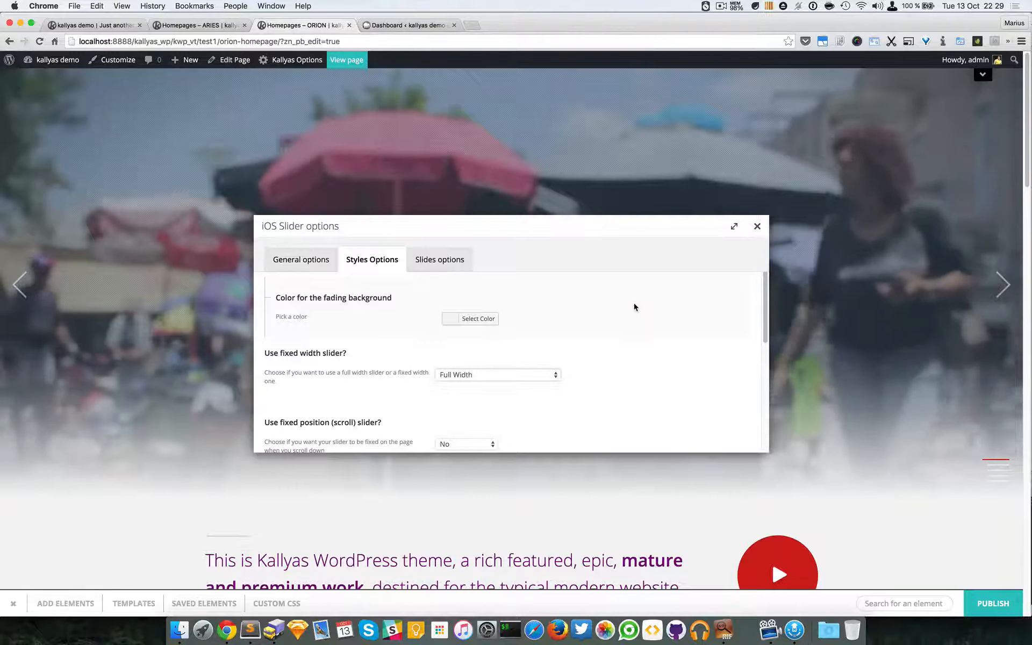
Step: Look at the full-width slider on the ARIES homepage for comparison and return to the ORION page being edited
left_click(214, 27)
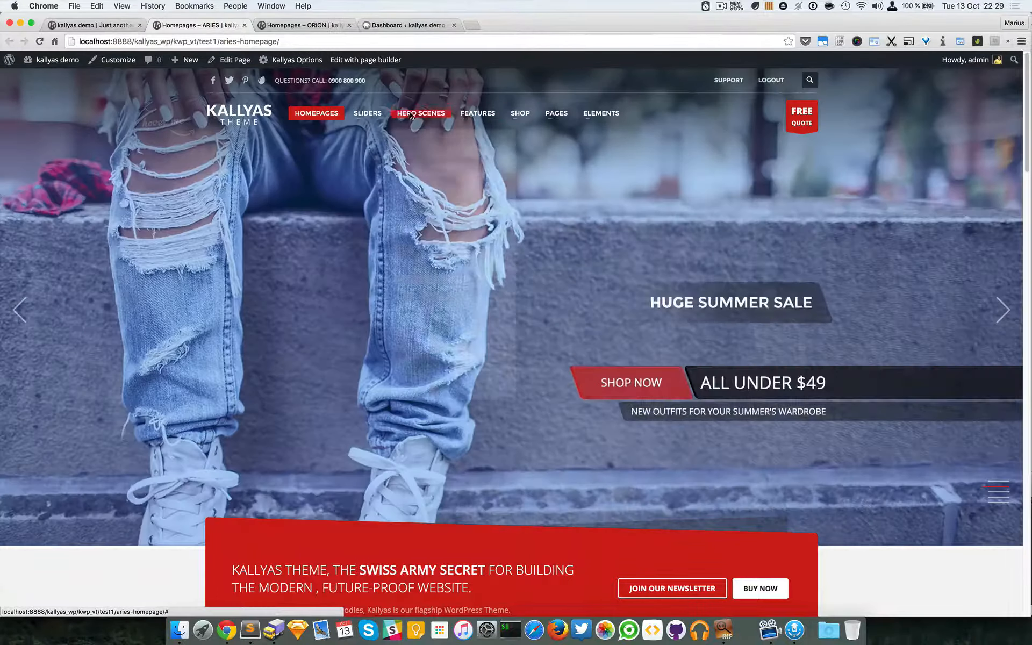
mouse_move(367, 114)
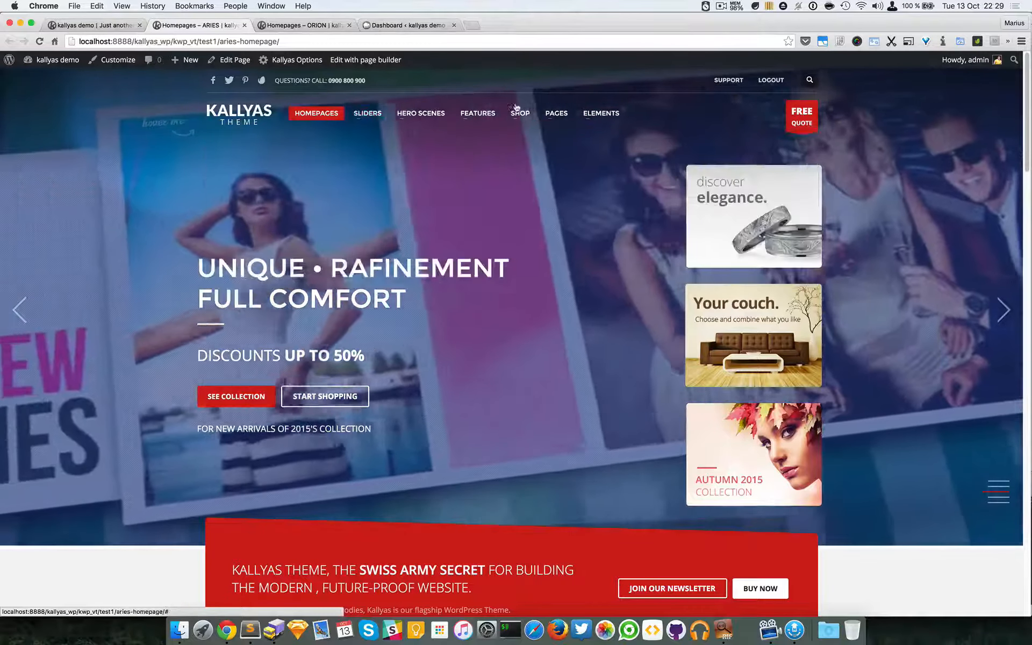
left_click(301, 25)
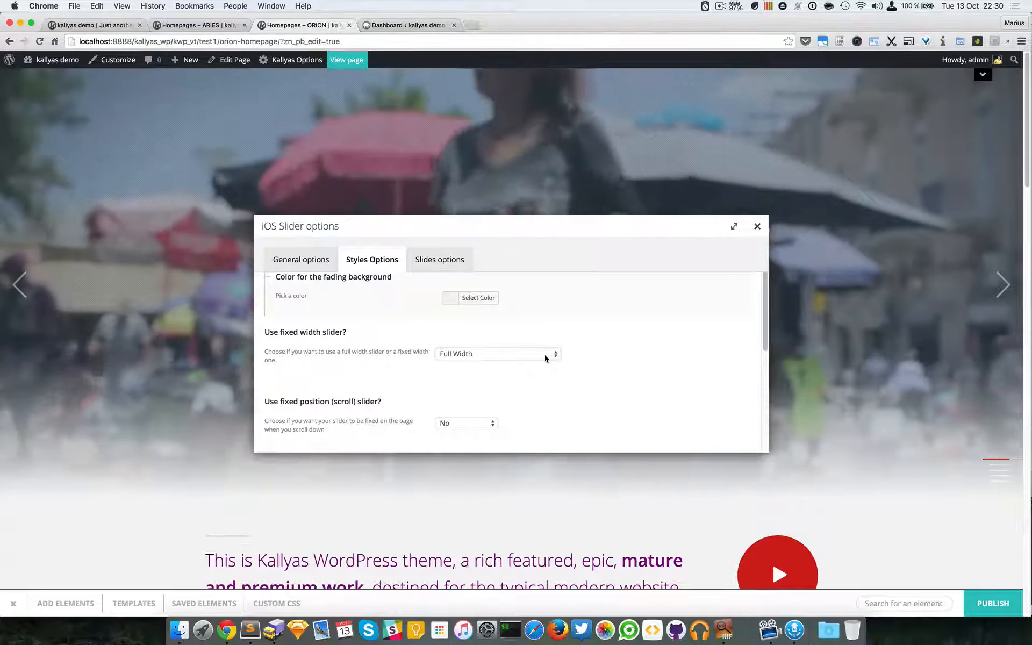
Step: Set the iOS Slider's "Use fixed width slider?" style option to Fixed Width
scroll(548, 350, "down", 2)
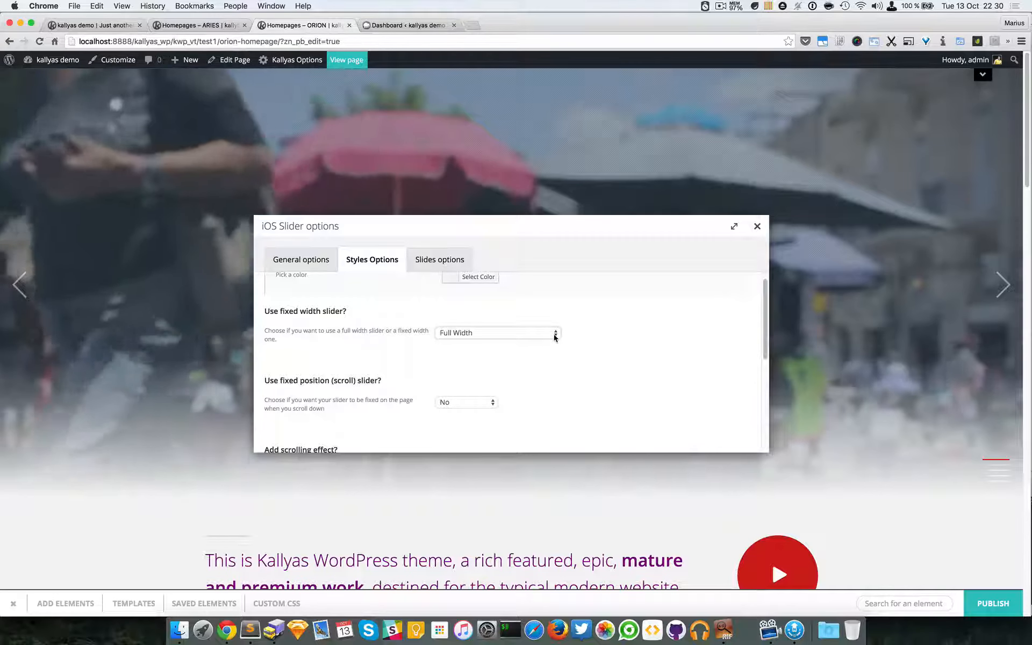
left_click(555, 334)
left_click(491, 341)
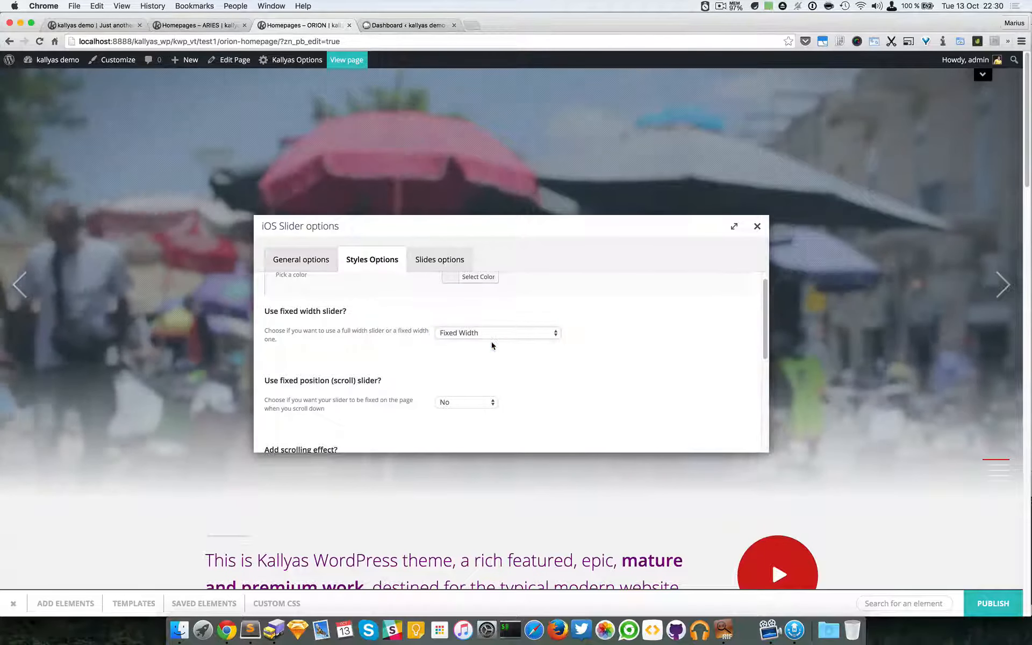
Step: Set Add Fade Effect to No in the slider's style options and close the options
scroll(376, 291, "up", 4)
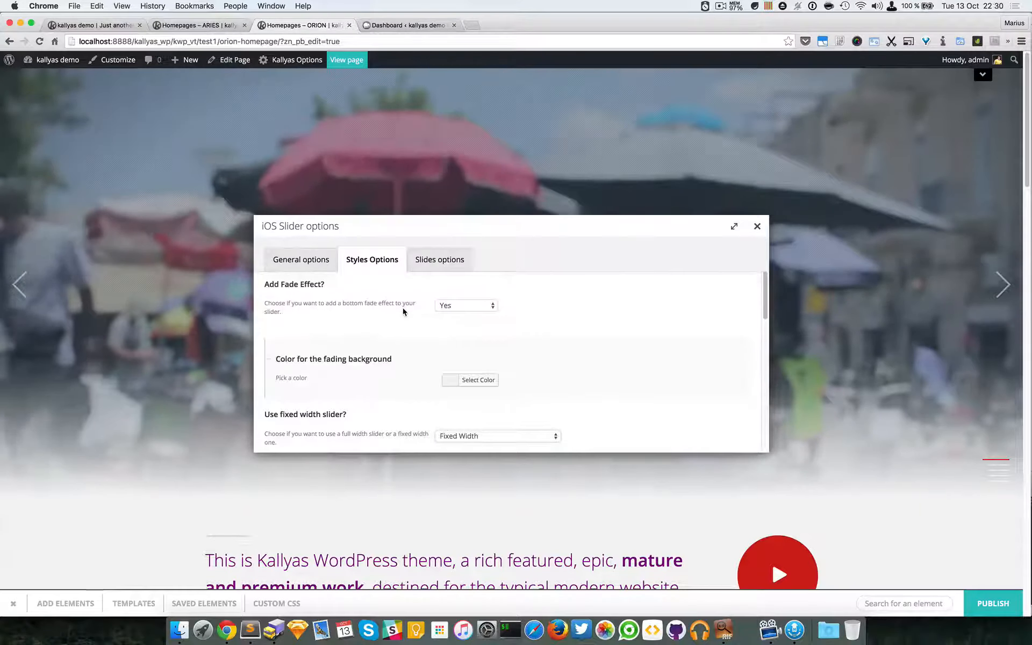
left_click(449, 306)
left_click(452, 311)
scroll(618, 345, "down", 1)
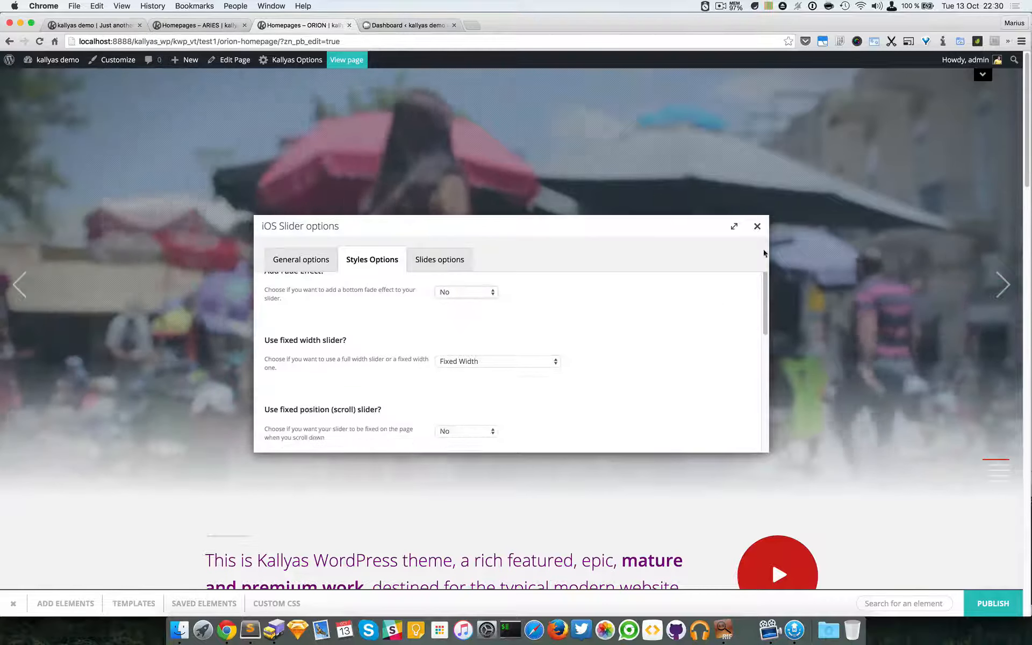
left_click(757, 222)
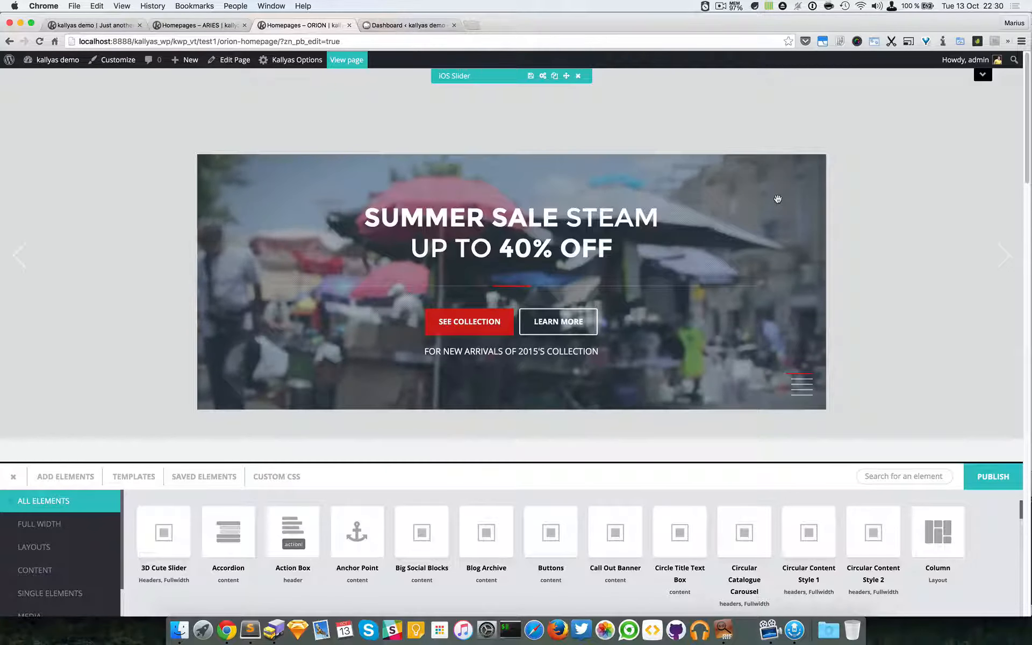
Step: Preview the fixed-width slider by advancing to its next slide and temporarily showing the page header above it
left_click_drag(777, 199, 398, 205)
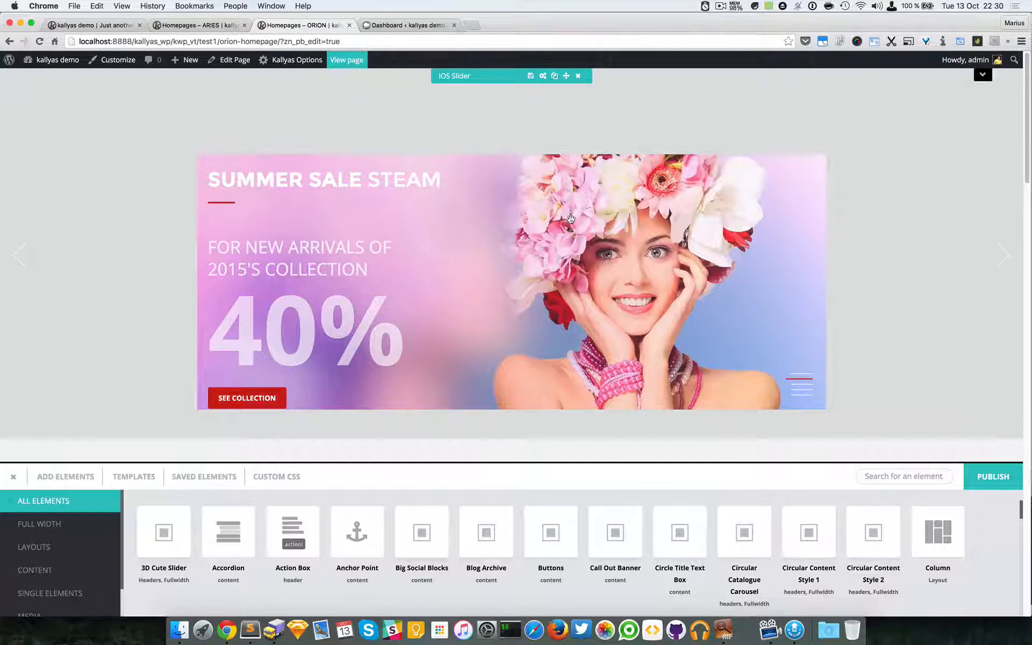
left_click(981, 76)
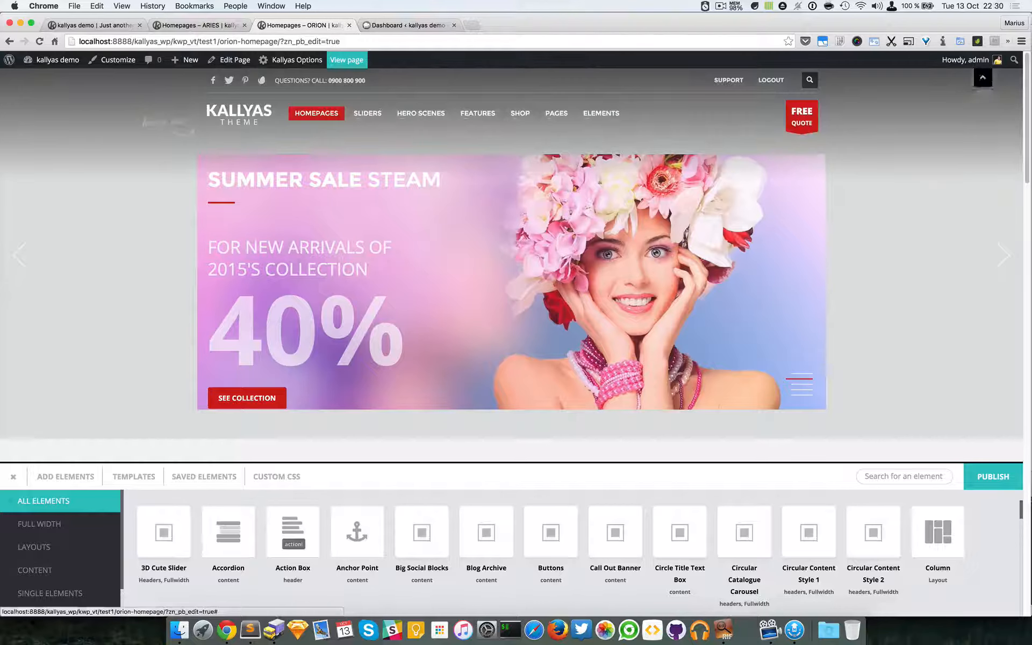
left_click(981, 78)
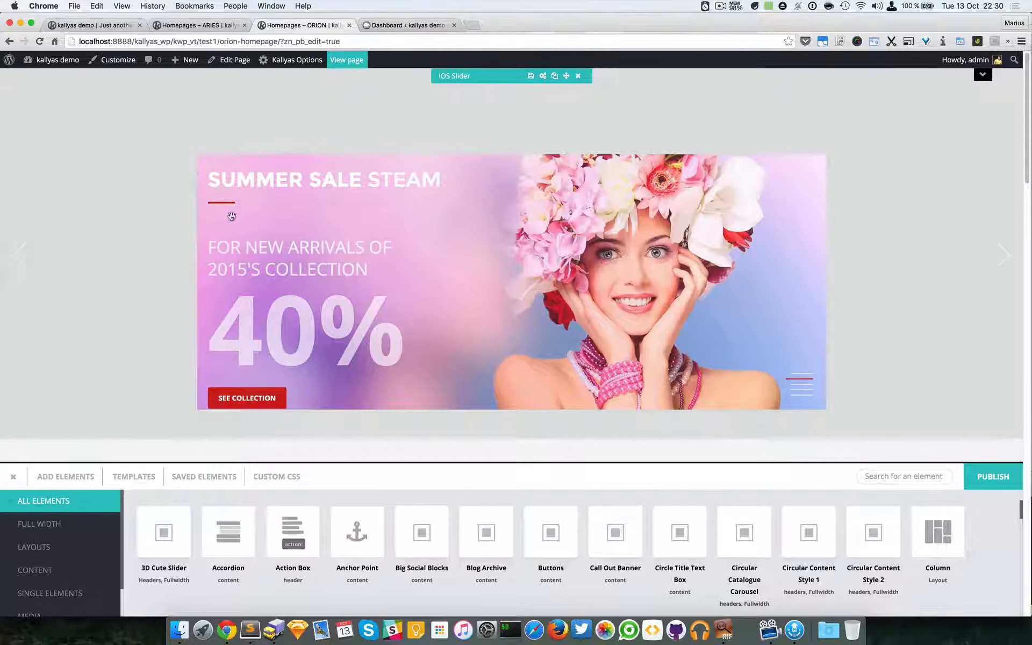
Step: Reopen the iOS Slider's style options and set "Use fixed width slider?" to Full Width
left_click(543, 76)
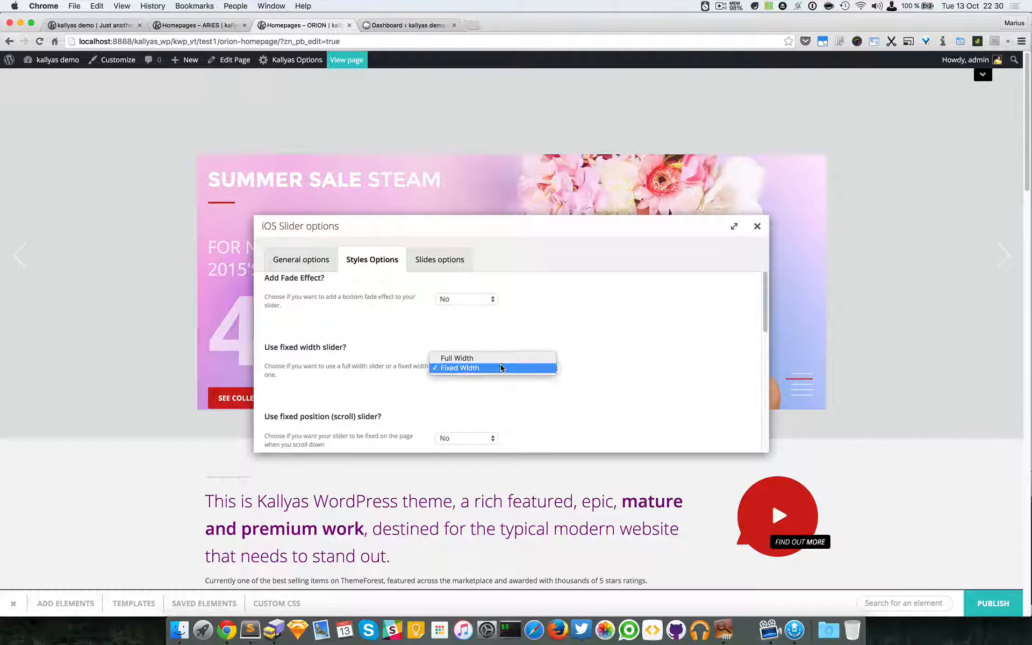
left_click(500, 357)
scroll(570, 378, "down", 1)
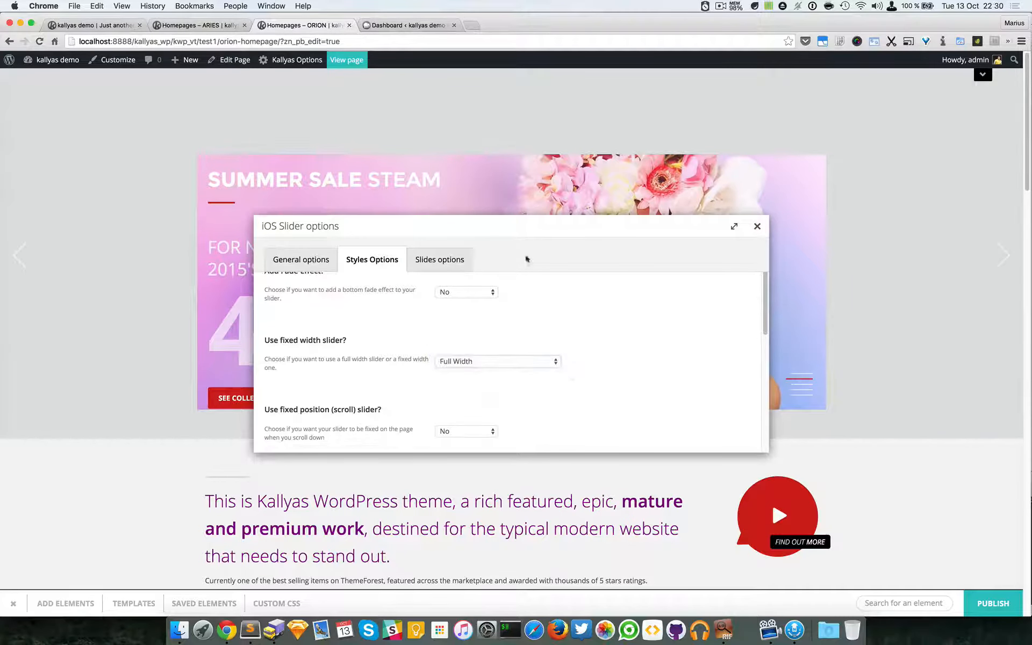
Step: Enable the slider's fixed position (scroll) option, close the options and collapse the element library
scroll(515, 333, "down", 2)
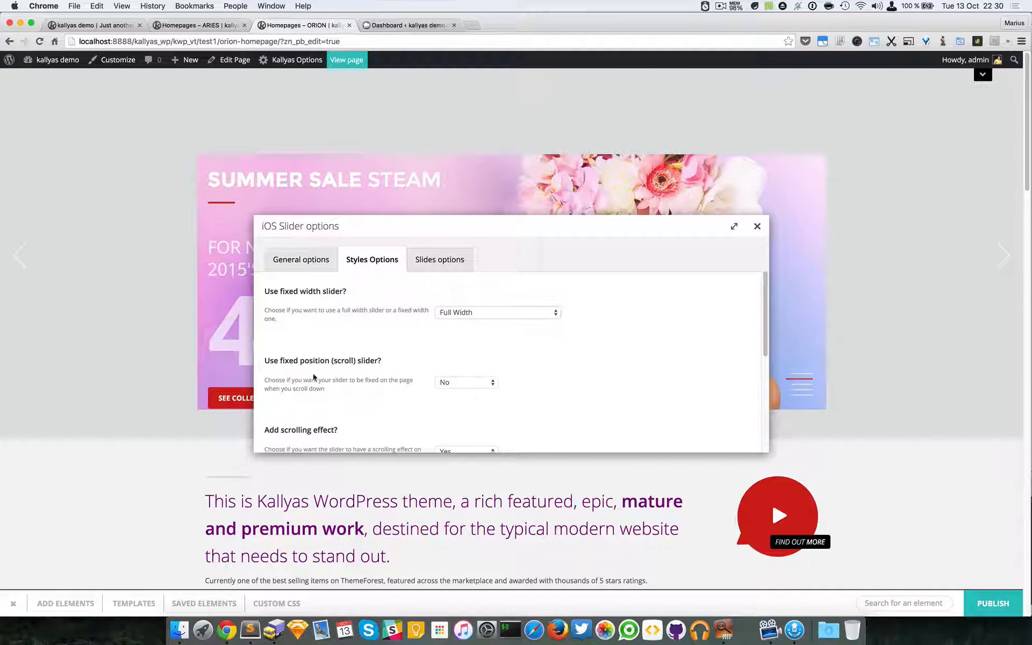
scroll(344, 360, "down", 2)
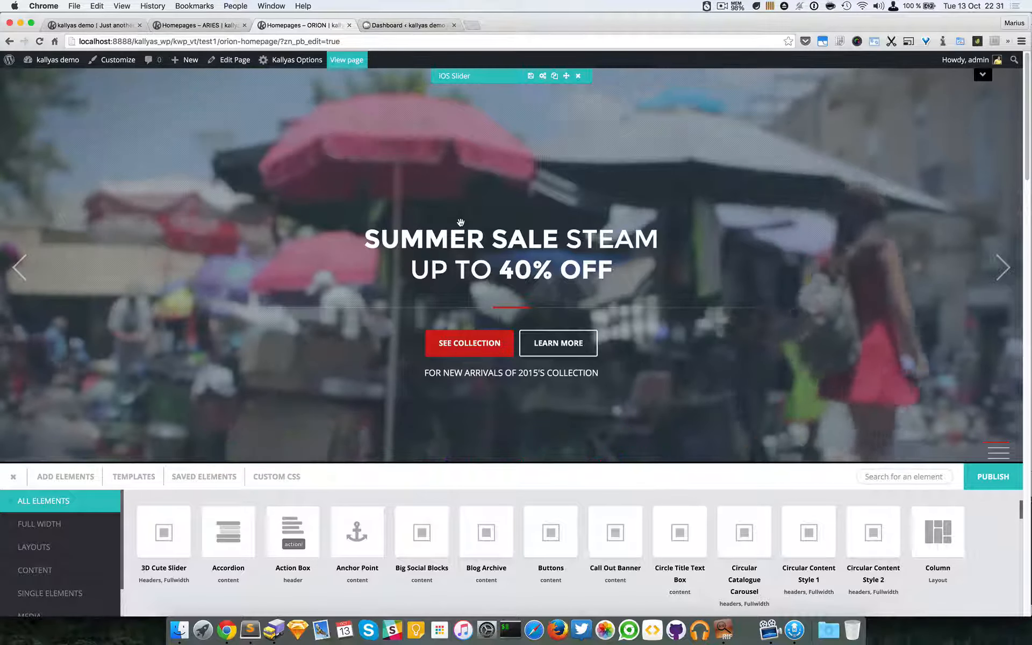
left_click(13, 478)
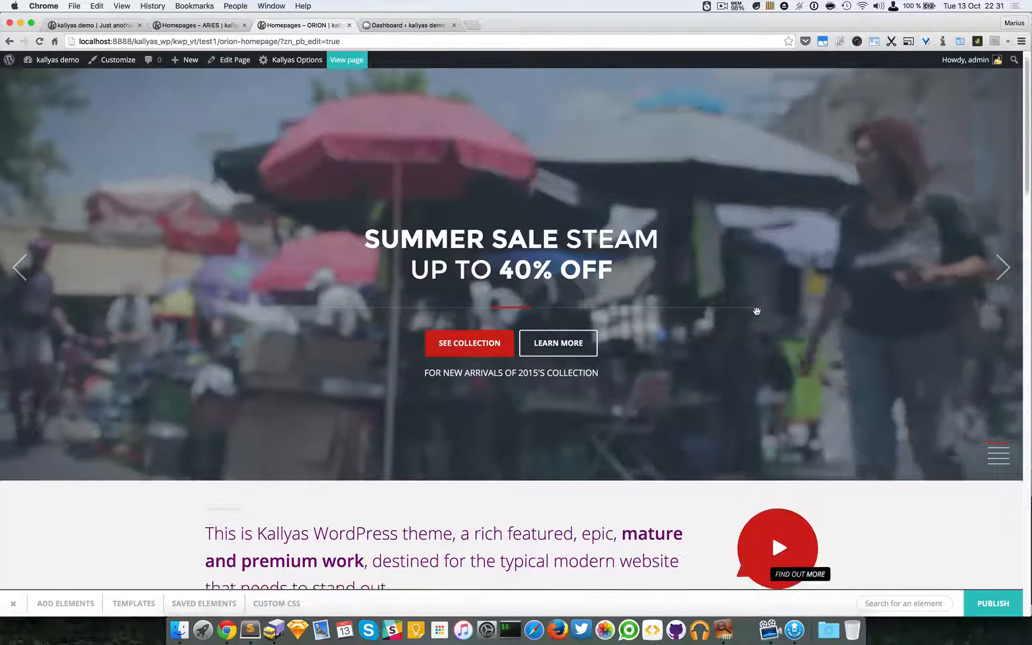
Step: Examine how the fixed-position slider and the content sections overlap while moving through the page
scroll(757, 311, "up", 1)
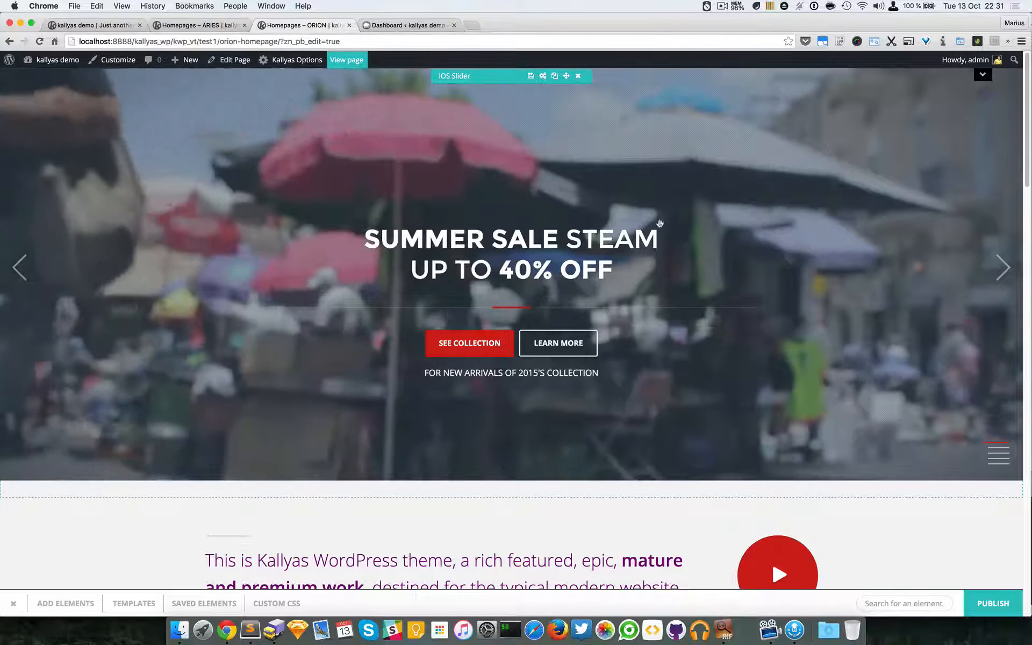
scroll(697, 217, "down", 1)
scroll(696, 217, "down", 10)
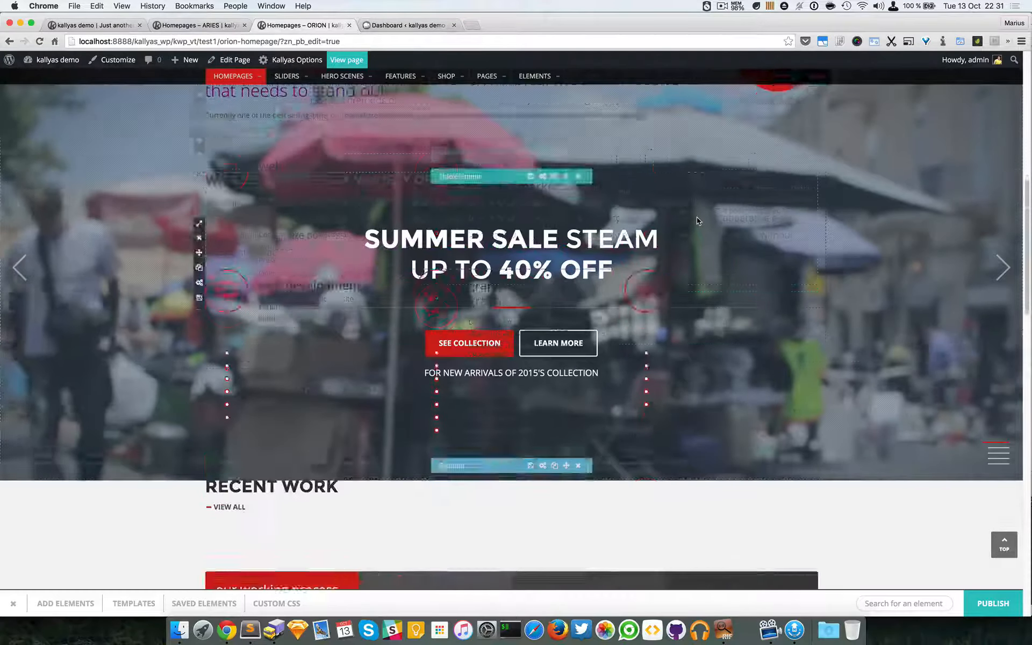
scroll(697, 217, "up", 4)
scroll(696, 217, "up", 5)
scroll(696, 217, "down", 3)
scroll(696, 217, "down", 3)
scroll(697, 217, "up", 7)
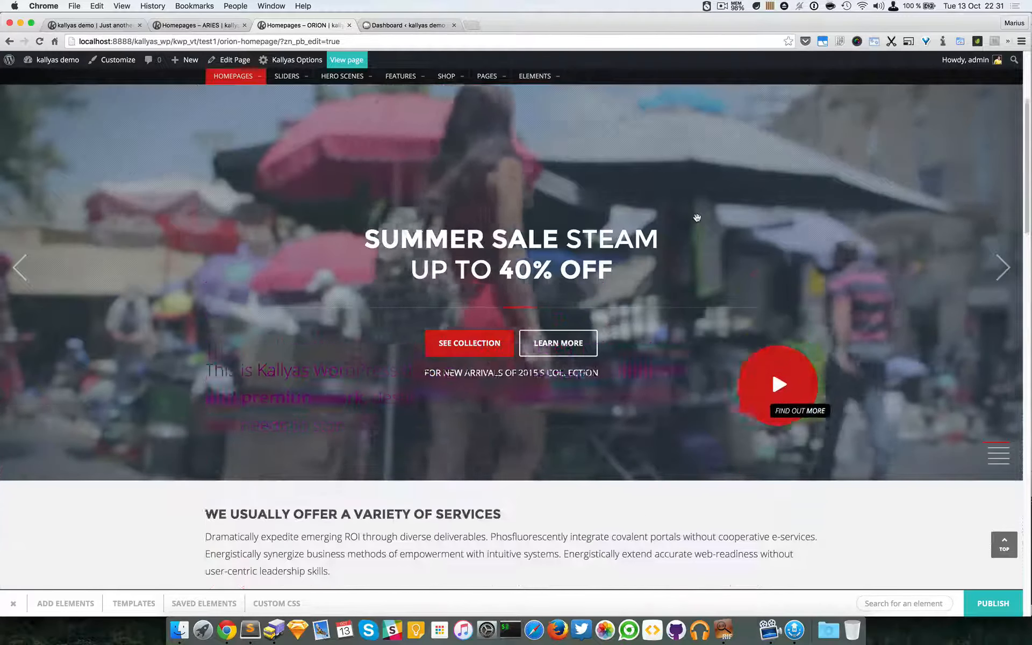
scroll(735, 334, "down", 3)
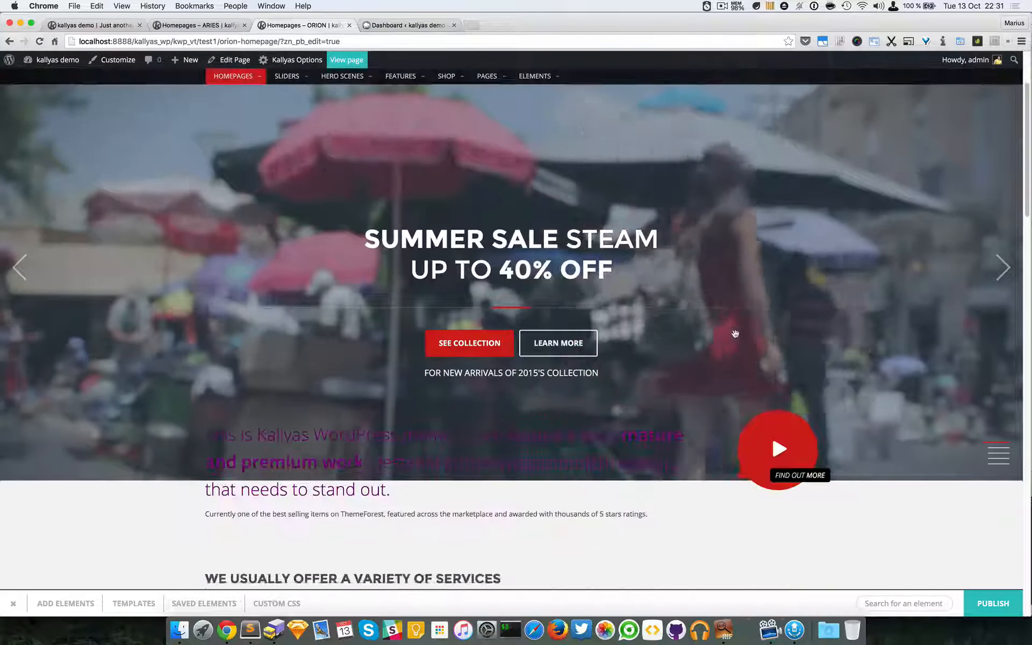
scroll(735, 334, "up", 4)
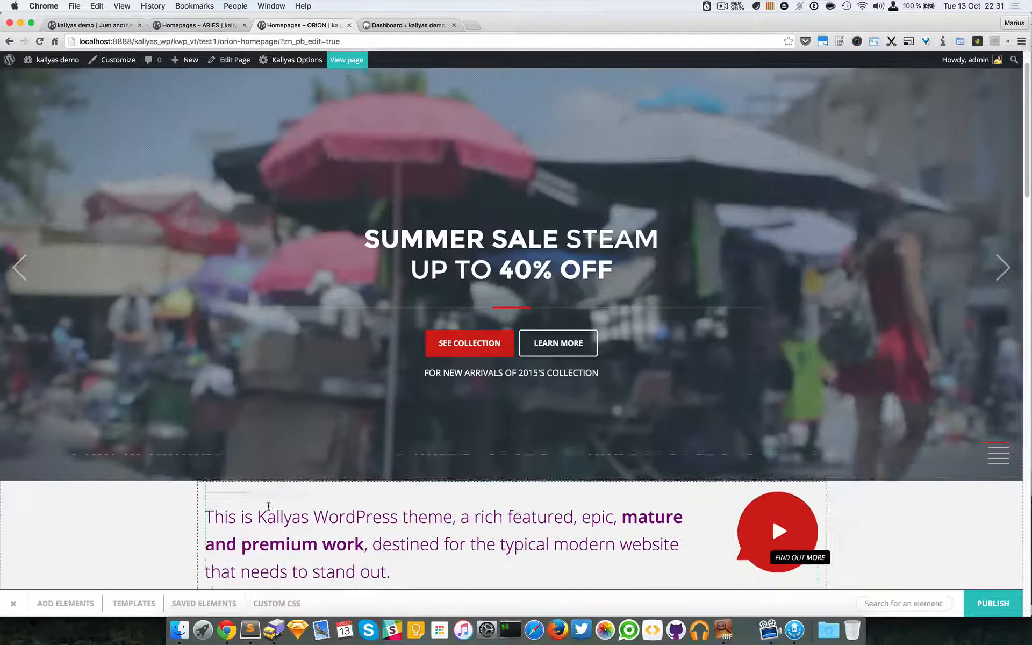
Step: Give the intro section below the slider a light grey background color and close its section options
scroll(836, 456, "down", 4)
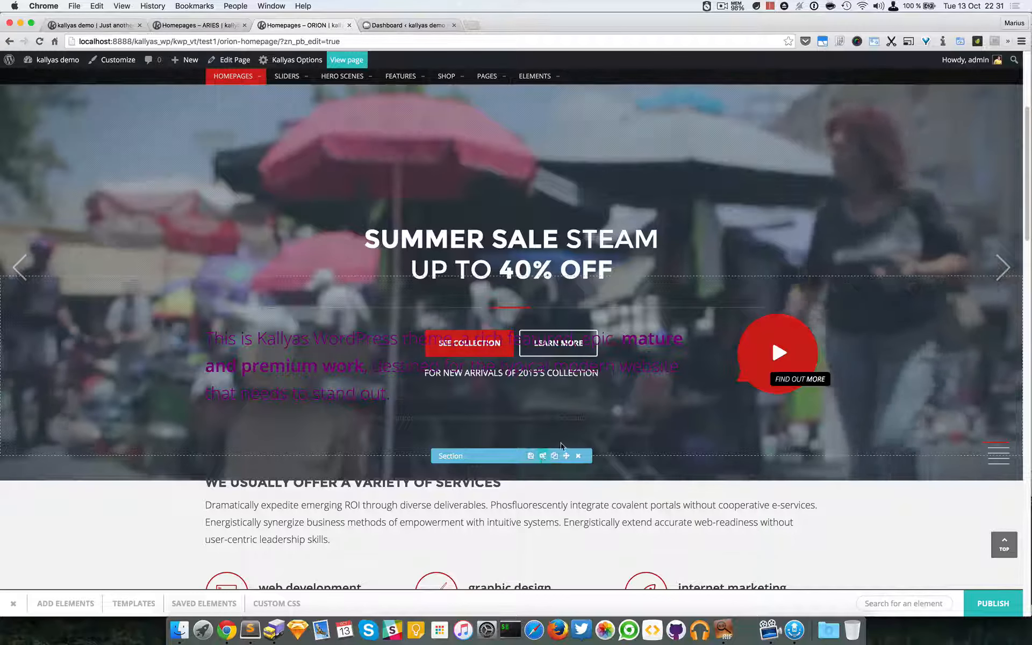
left_click(542, 456)
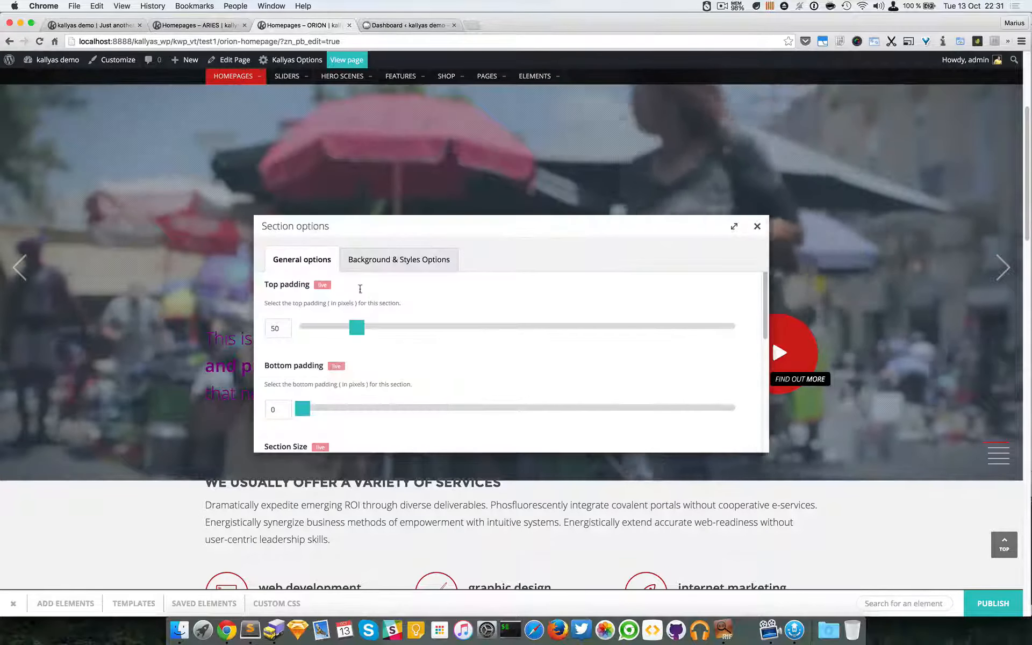
left_click(375, 256)
left_click(465, 303)
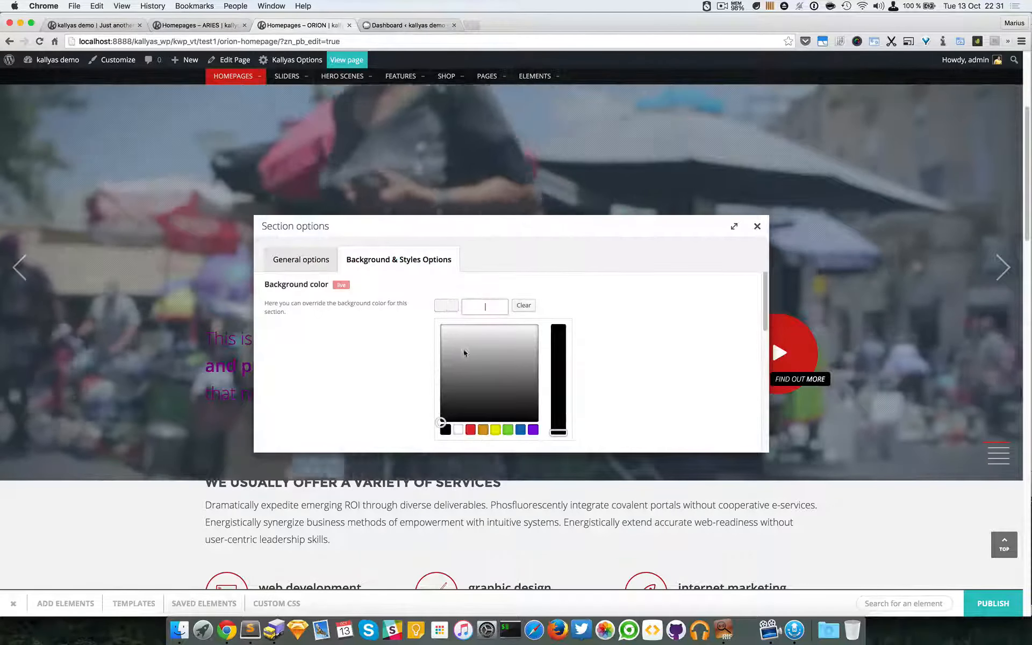
left_click(476, 332)
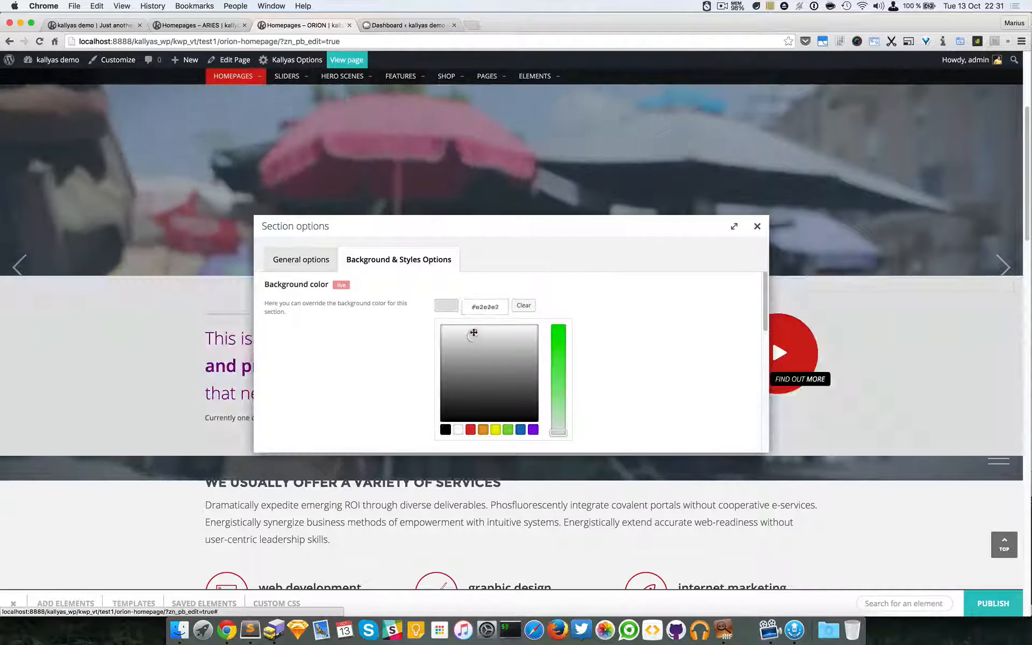
left_click(757, 228)
Step: Set the services section's background color to #efefef, close its options and check how the sections cover the fixed slider
scroll(540, 430, "down", 2)
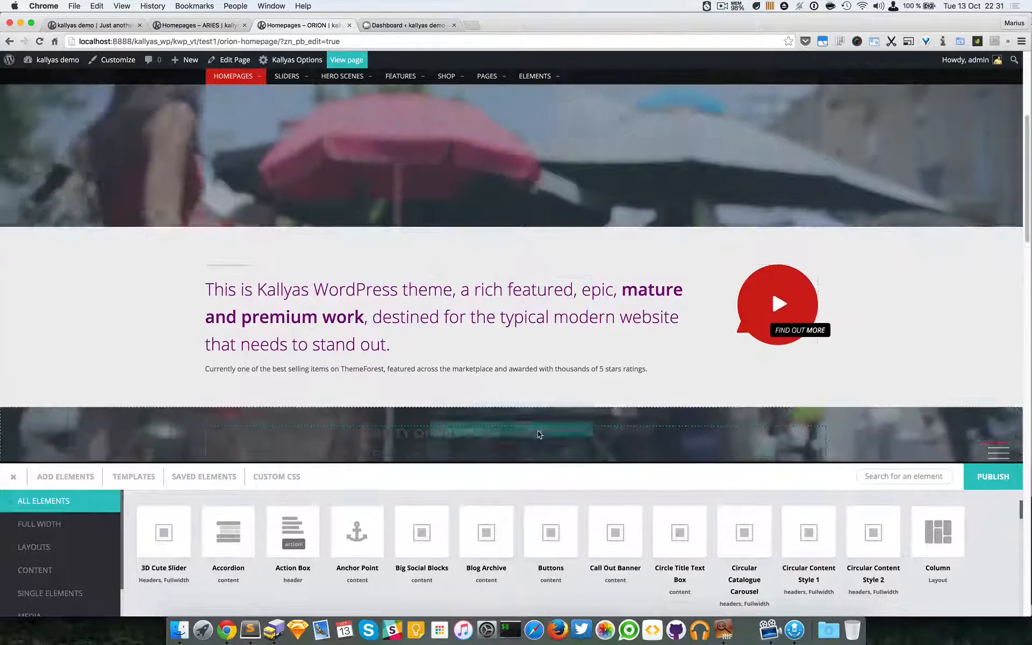
scroll(508, 425, "down", 4)
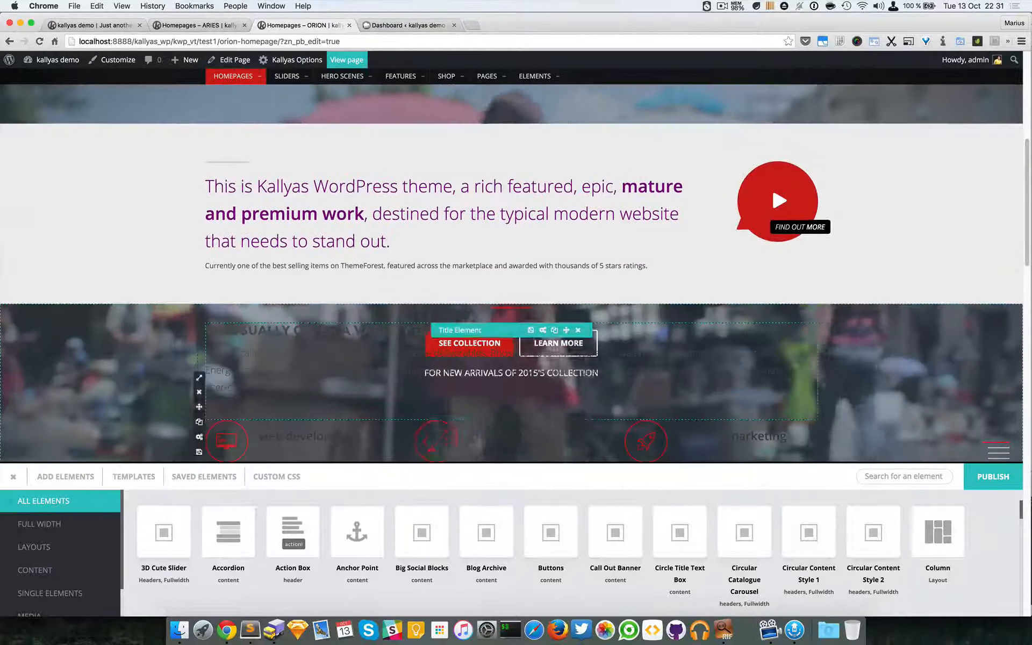
scroll(145, 343, "down", 5)
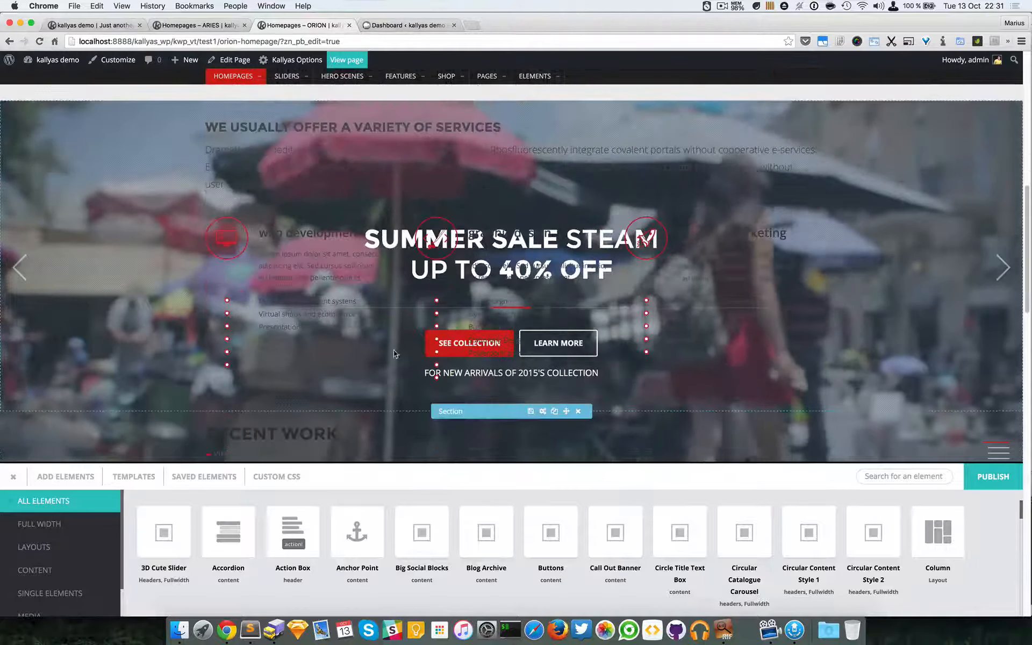
left_click(543, 412)
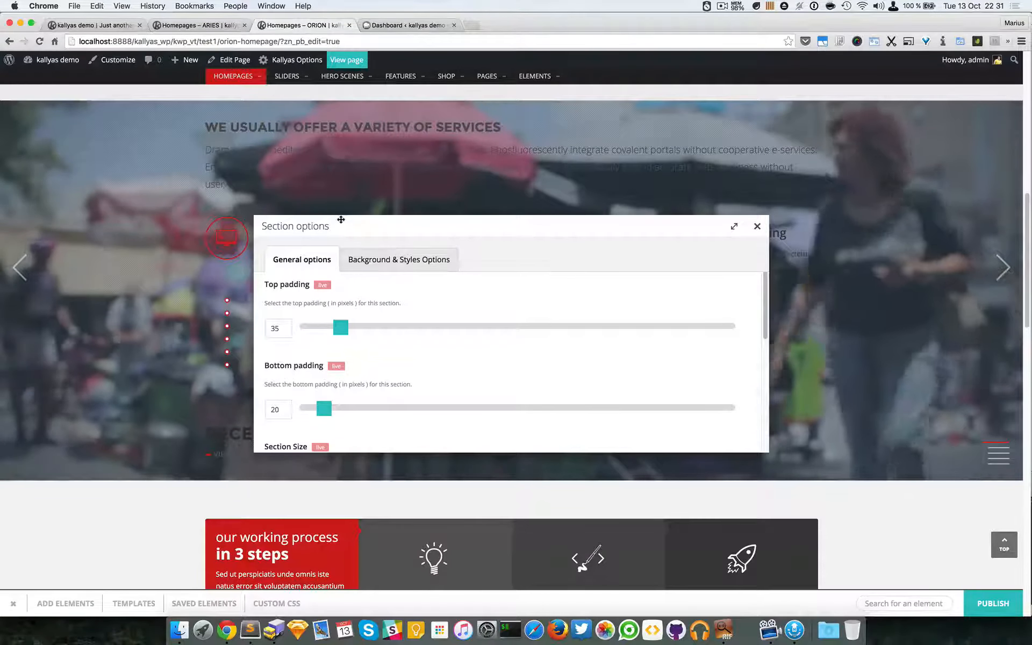
scroll(318, 189, "up", 10)
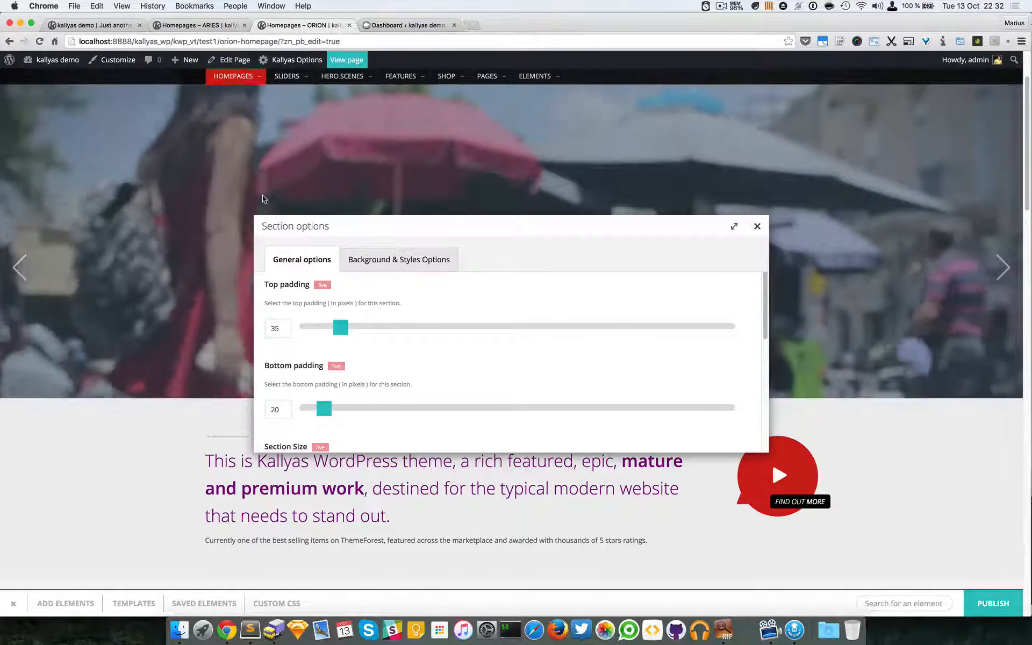
scroll(184, 418, "down", 5)
scroll(186, 418, "down", 1)
scroll(185, 410, "up", 1)
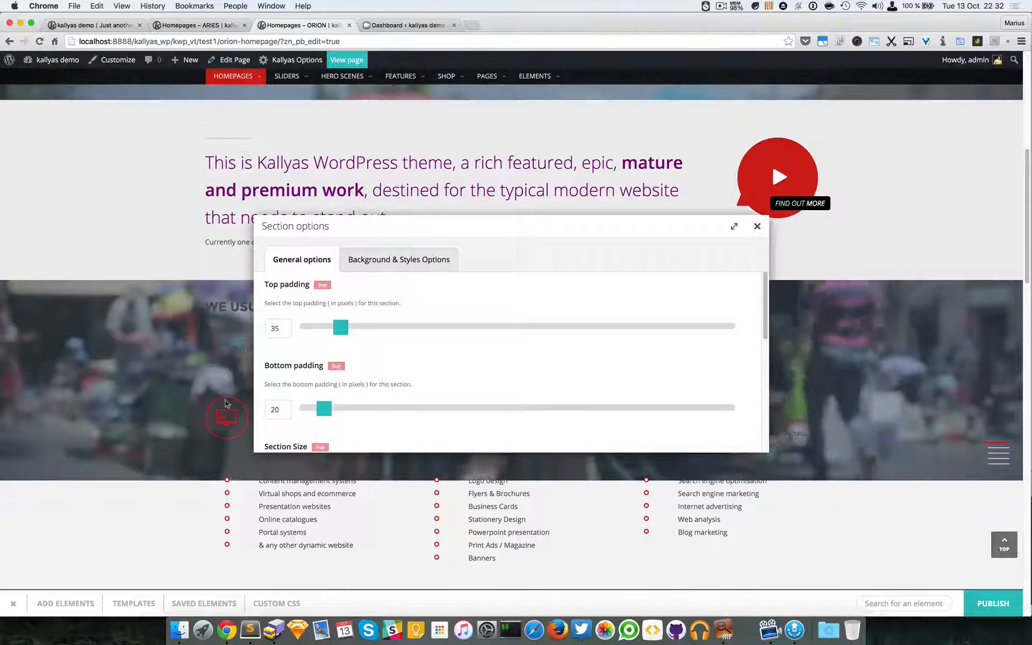
left_click(384, 262)
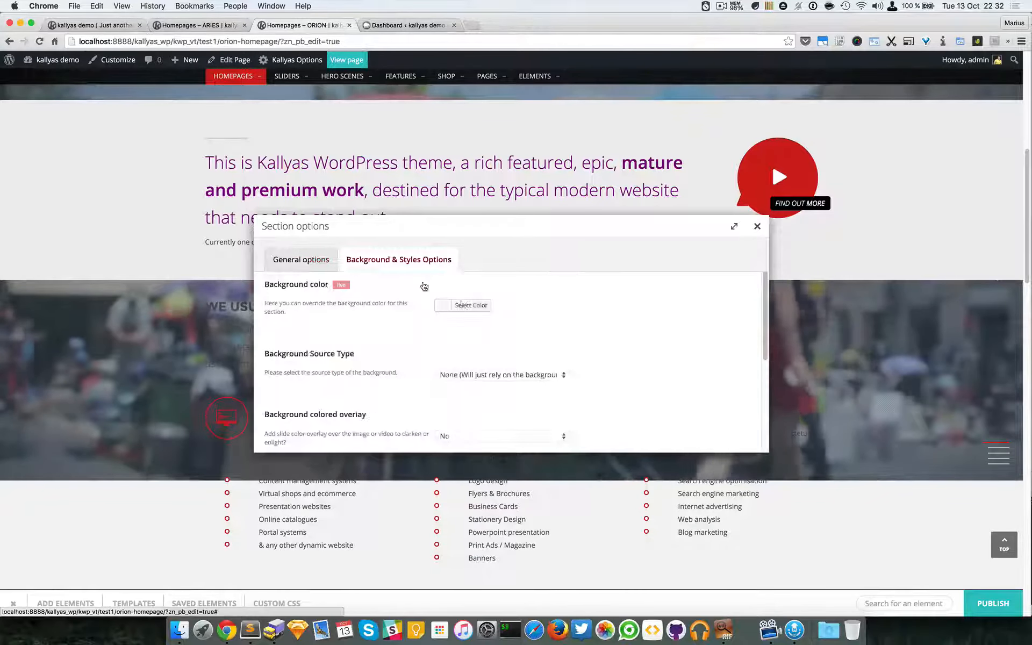
left_click(462, 306)
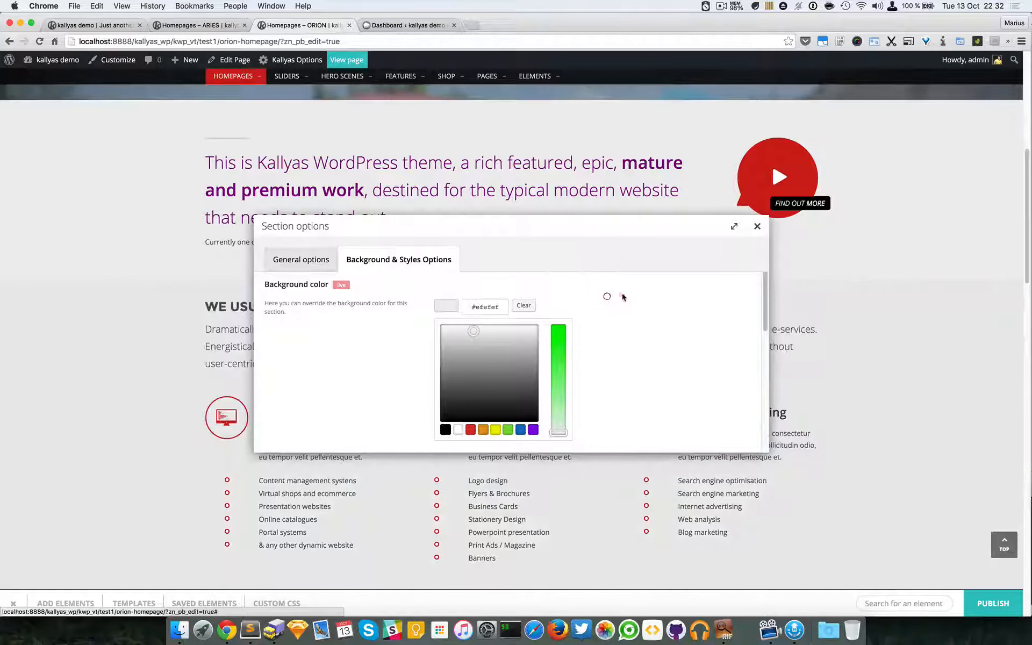
left_click(756, 227)
scroll(856, 318, "up", 10)
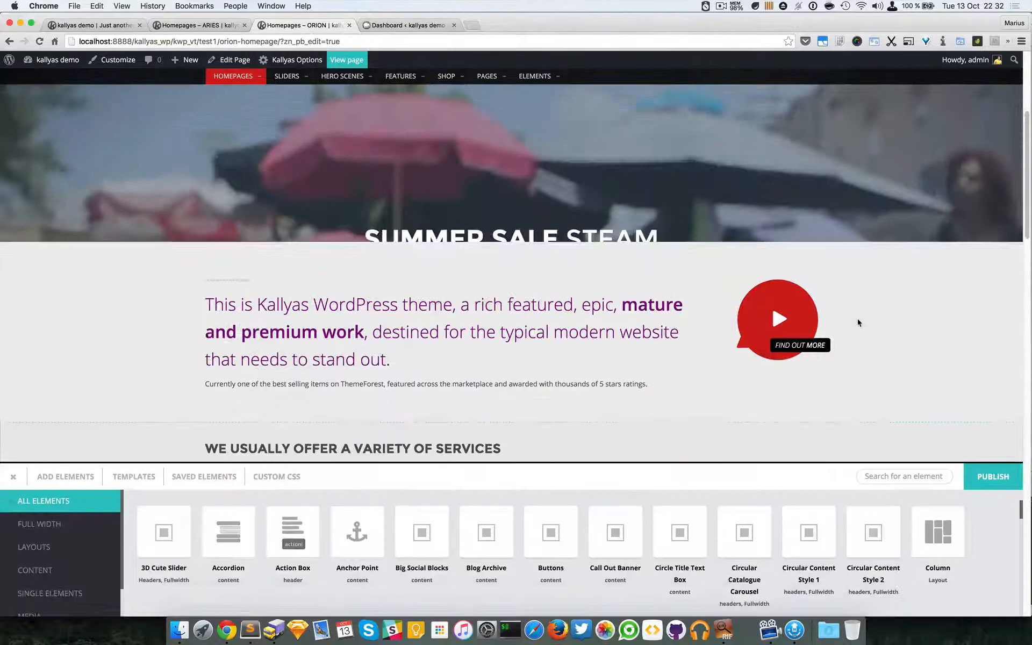
scroll(425, 234, "down", 5)
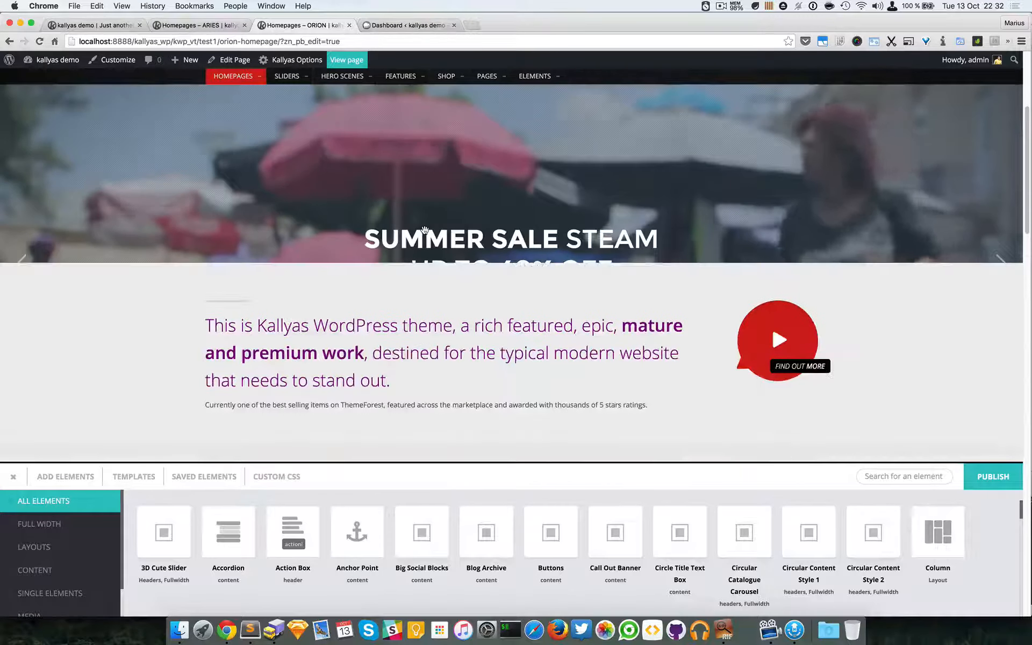
Step: Check how the recolored content sections pass over the fixed-position slider while moving up and down the page
scroll(424, 233, "up", 3)
scroll(425, 231, "down", 4)
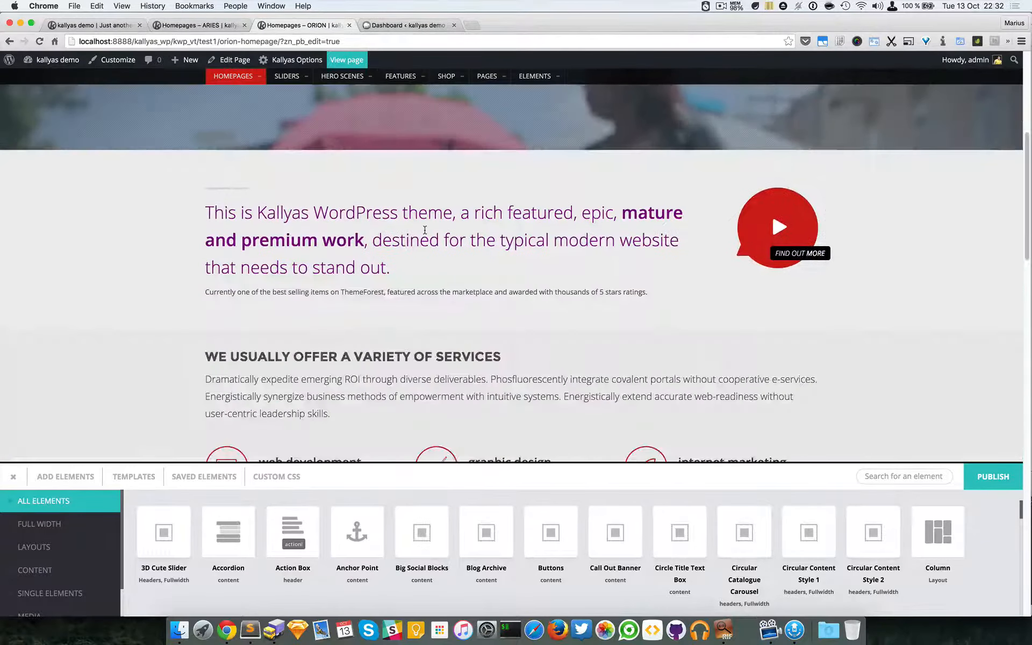
scroll(424, 230, "up", 3)
scroll(425, 231, "down", 3)
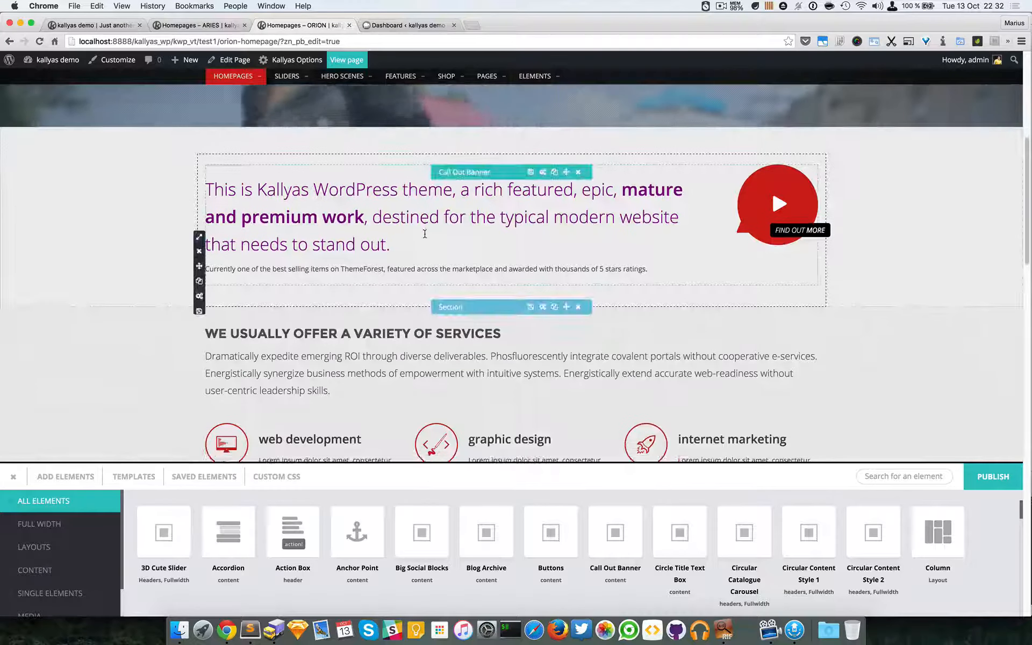
scroll(425, 234, "up", 1)
scroll(425, 237, "up", 4)
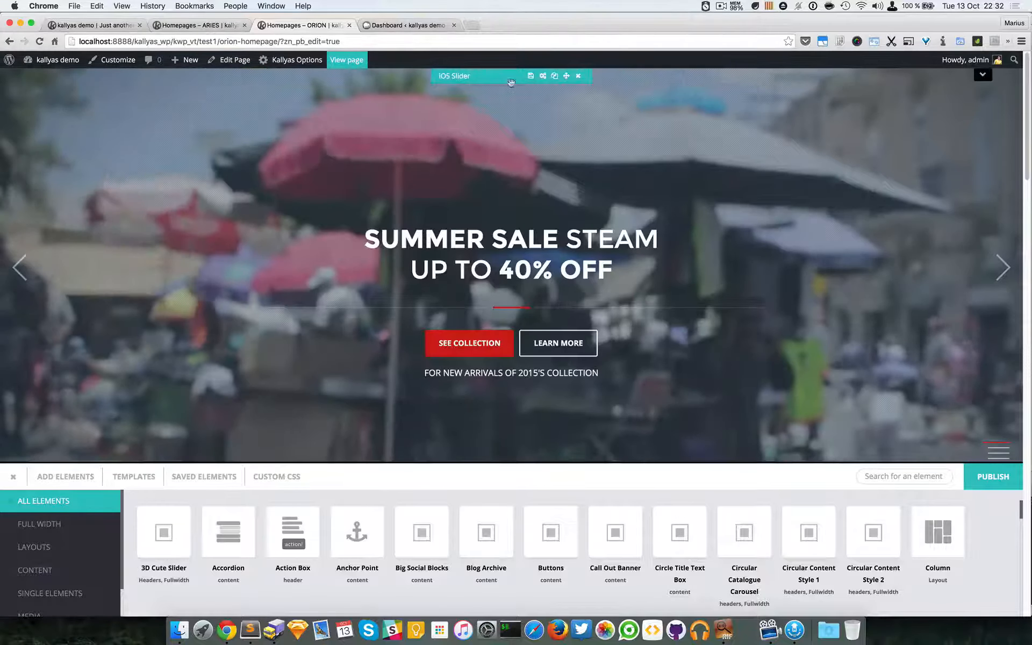
Step: Set the iOS Slider's fixed position (scroll) option to No in its style options and close the options
left_click(544, 80)
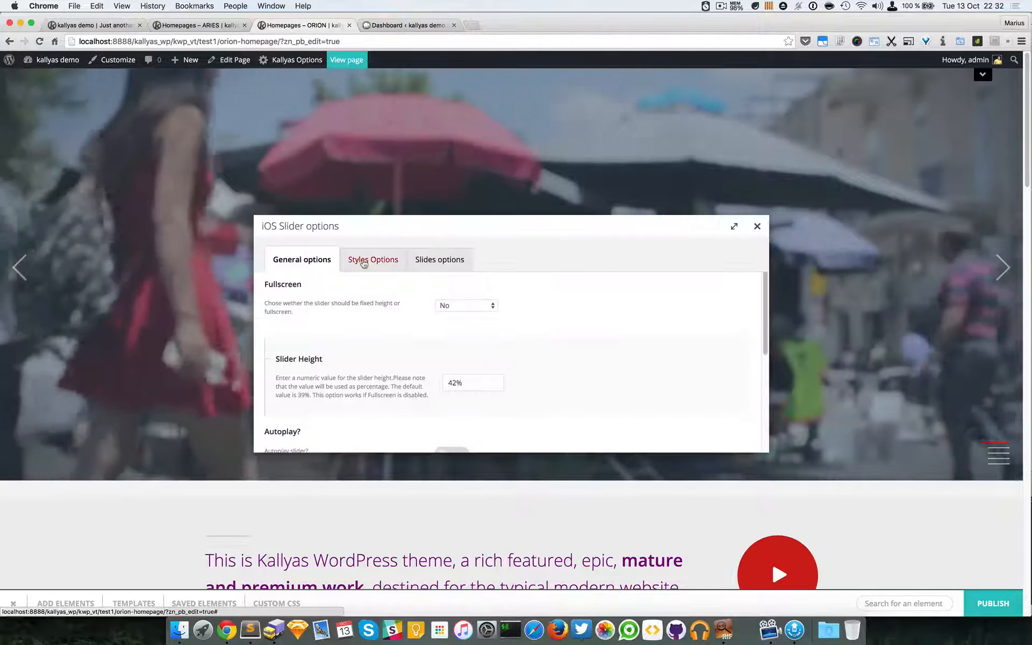
left_click(364, 259)
scroll(453, 391, "down", 2)
left_click(457, 388)
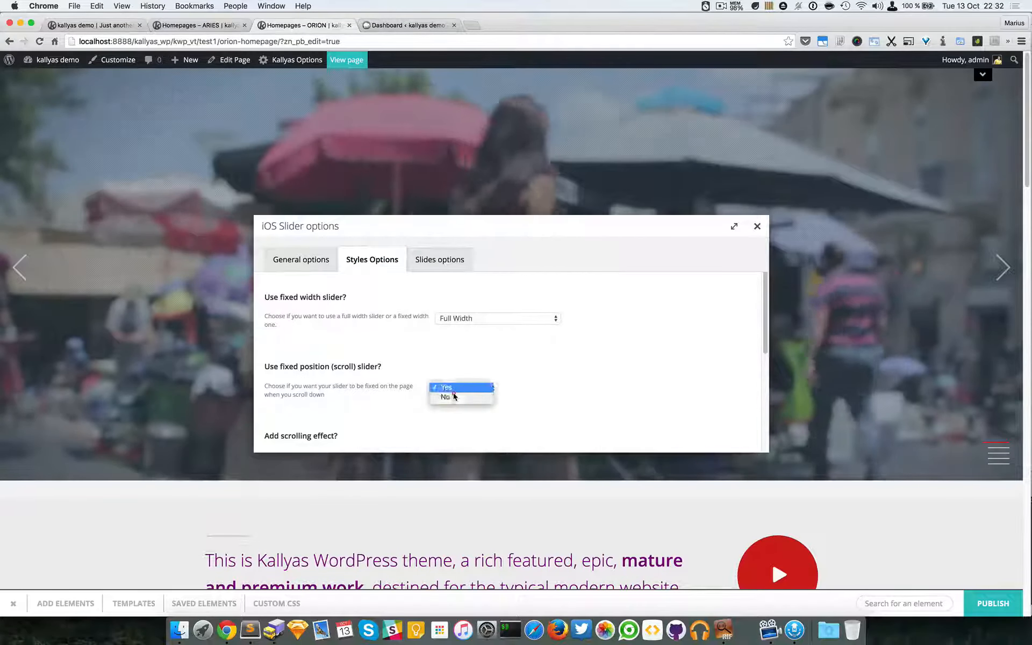
left_click(457, 397)
scroll(458, 396, "down", 4)
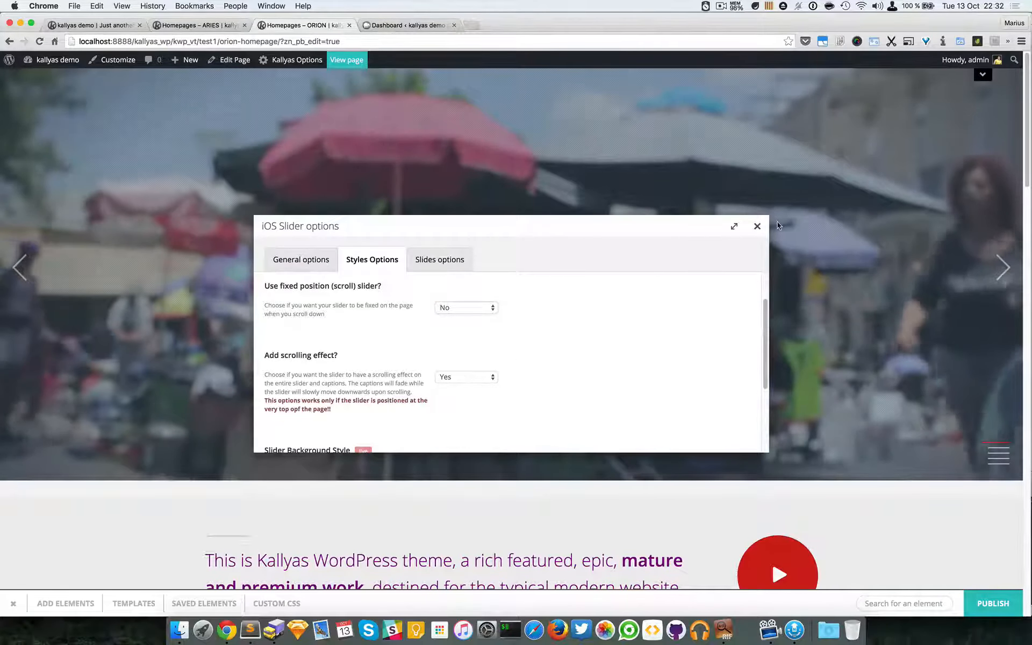
left_click(757, 225)
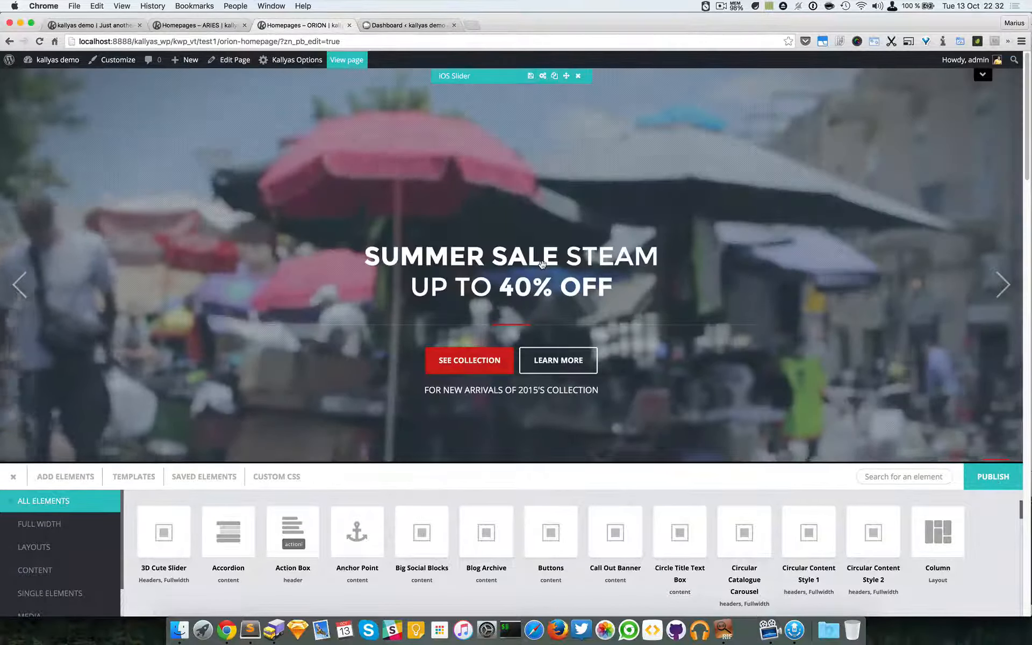
Step: Check the slider's movement in the builder, publish the page and open its live version in a new tab
scroll(542, 264, "down", 5)
scroll(543, 265, "up", 5)
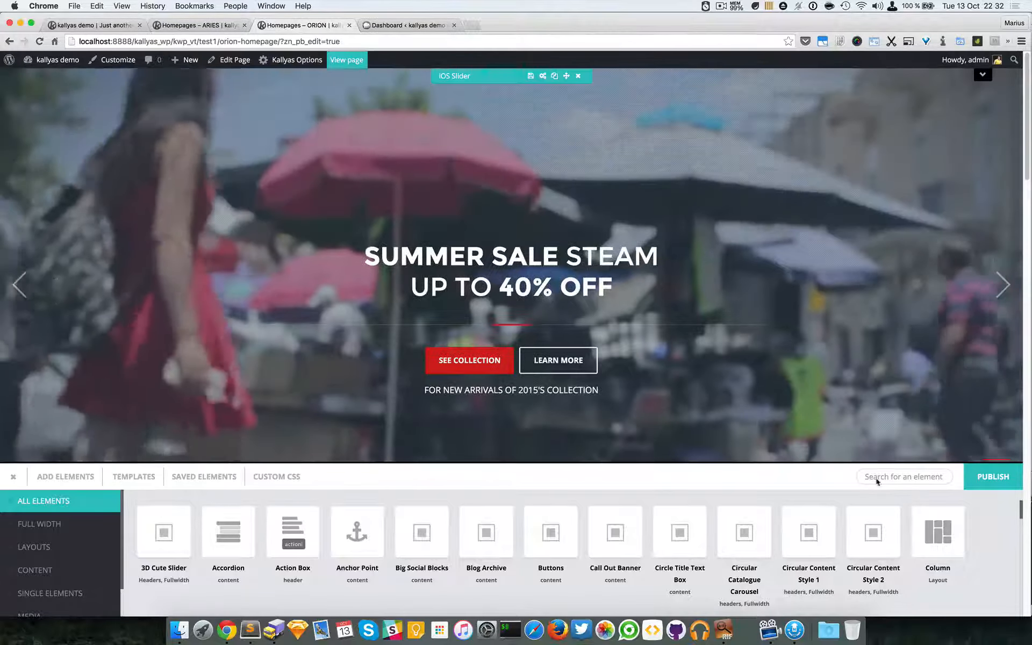
left_click(980, 481)
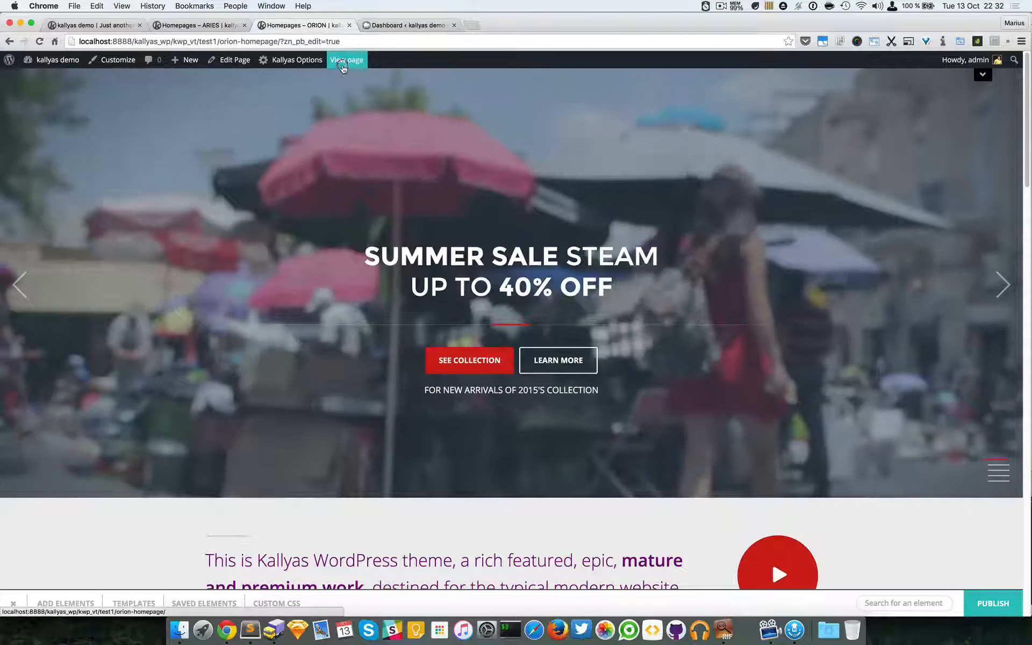
left_click(340, 61, "super")
left_click(376, 25)
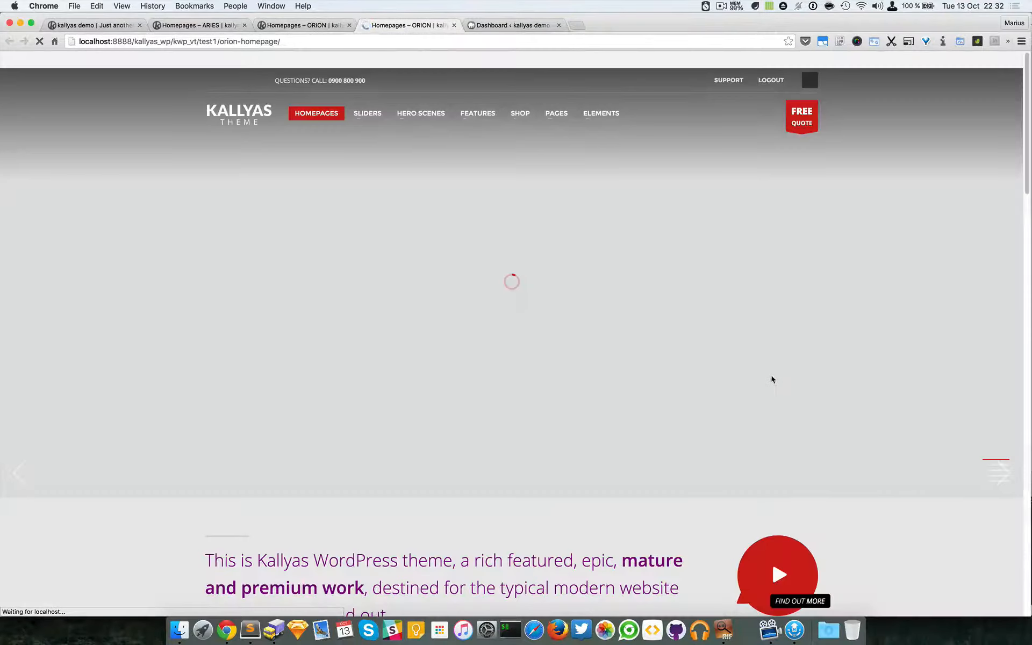
Step: Examine how the slider and its captions behave on the live page with the scrolling effect enabled
scroll(699, 299, "down", 2)
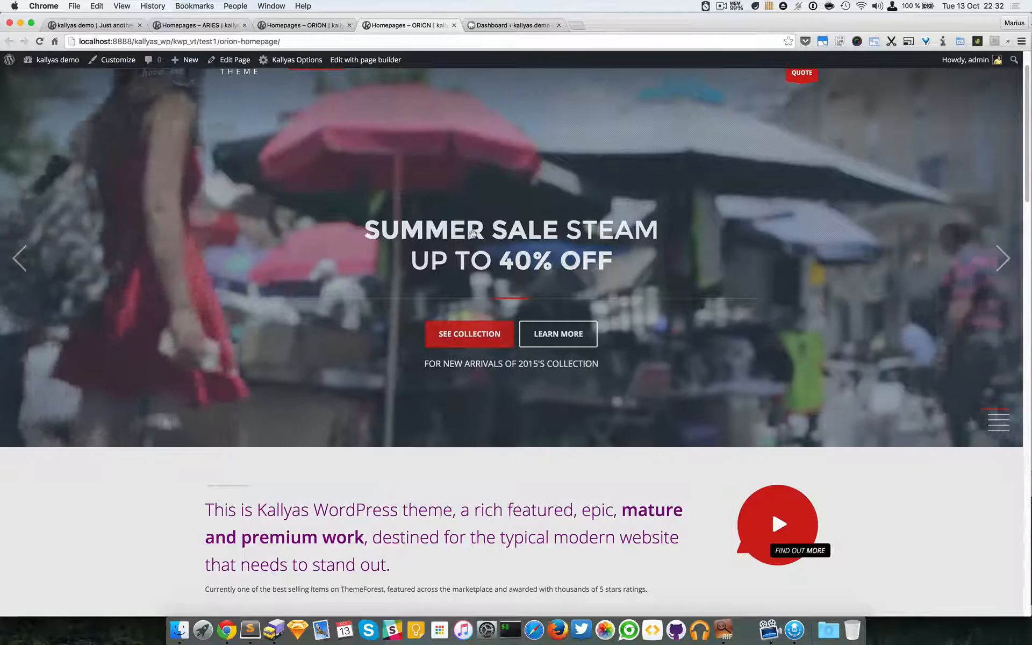
scroll(466, 234, "down", 1)
scroll(467, 234, "down", 1)
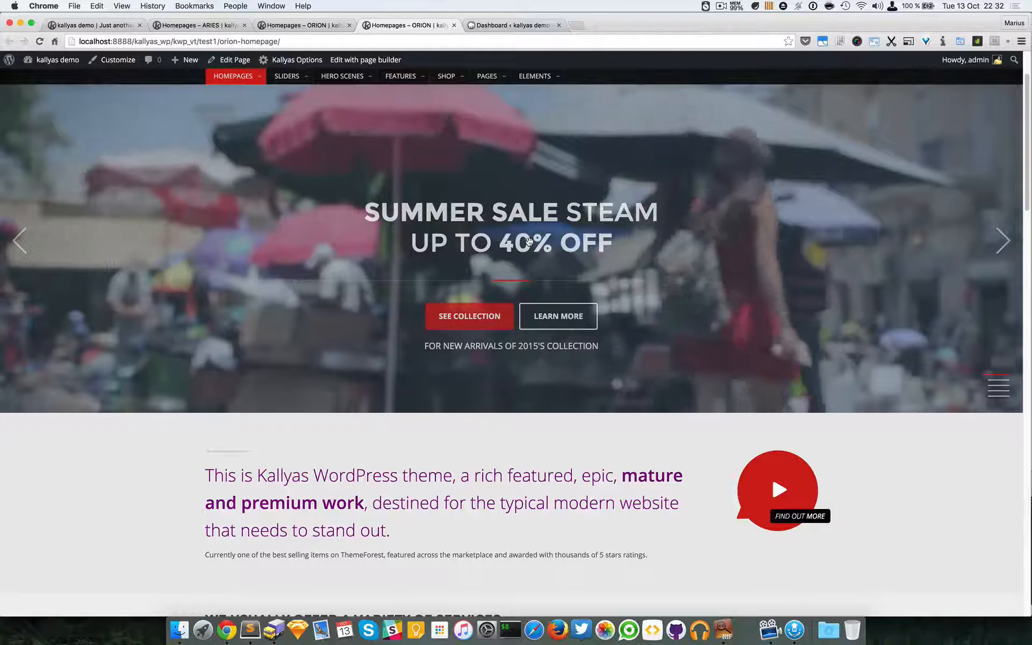
scroll(528, 242, "down", 2)
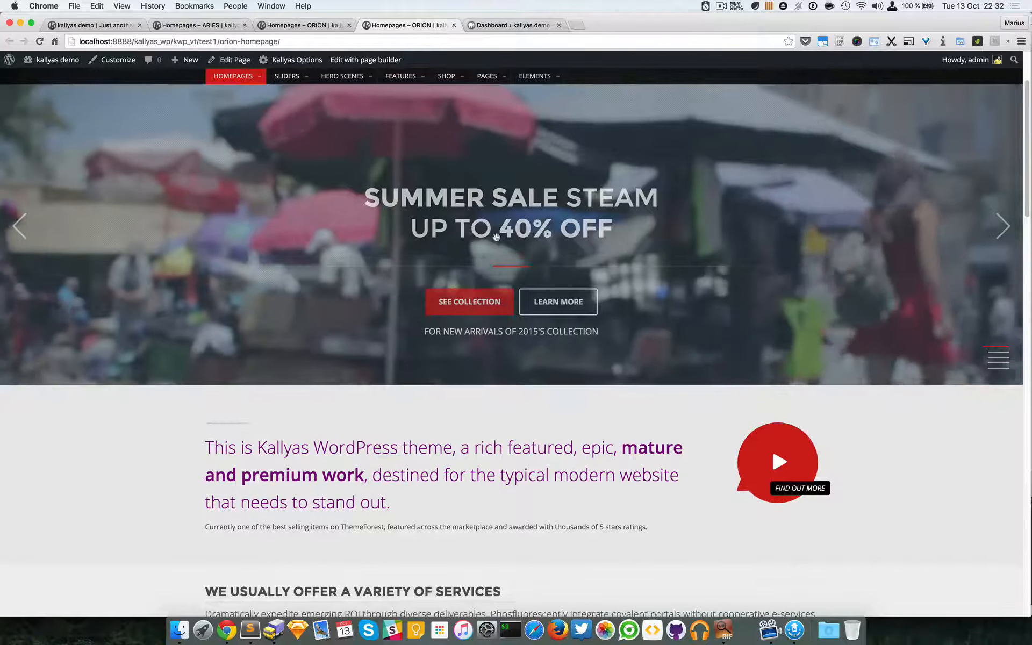
scroll(495, 237, "down", 3)
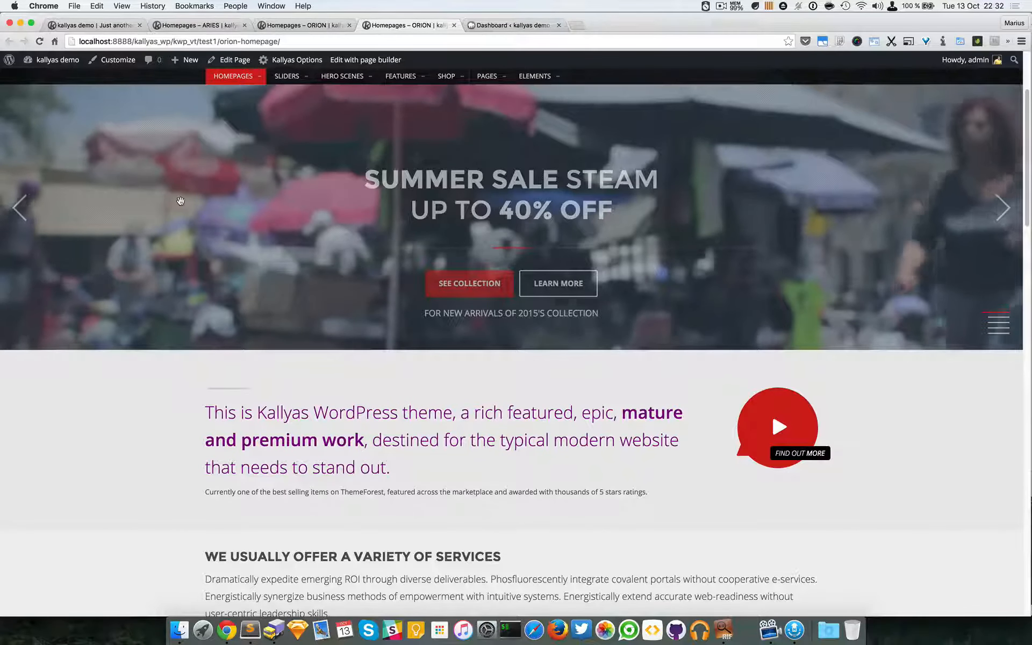
scroll(180, 201, "down", 4)
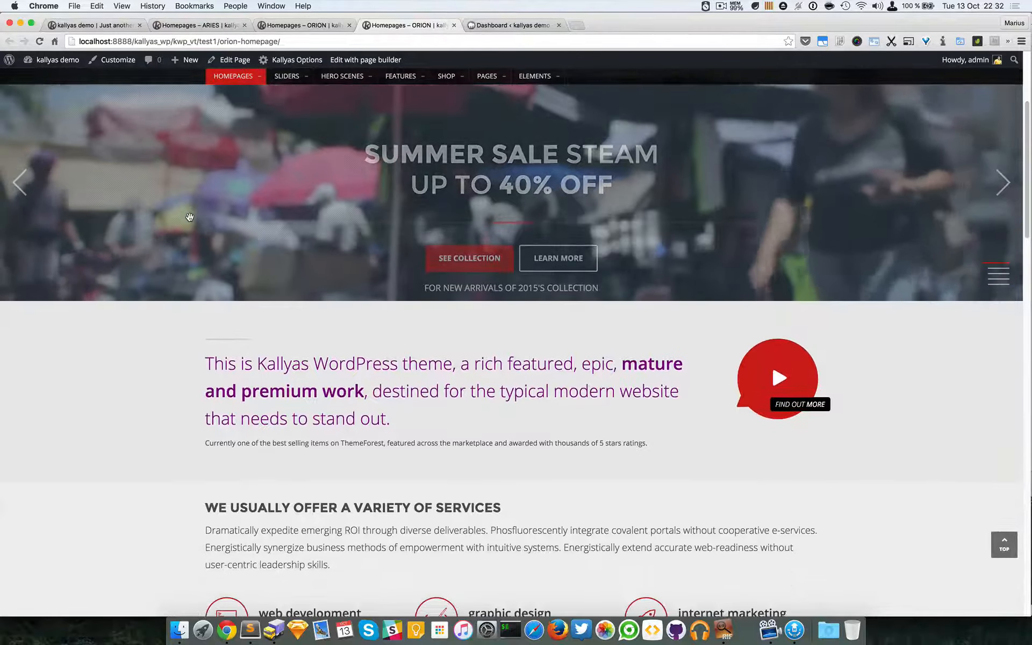
scroll(190, 218, "up", 3)
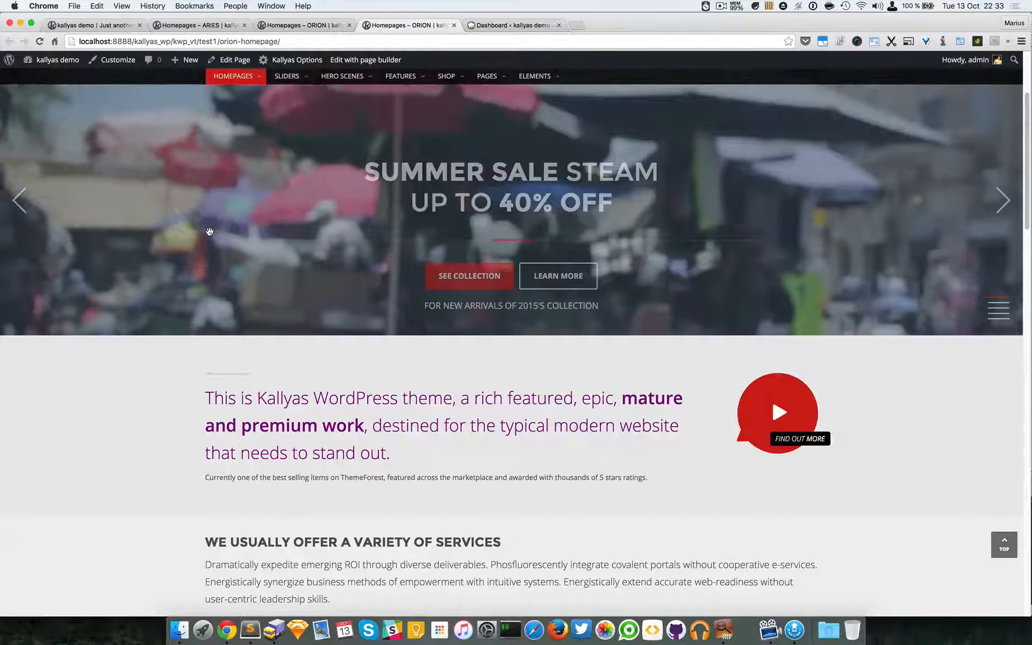
Step: Return to the page builder, set the iOS Slider's scrolling effect option to No and close the options
left_click(313, 27)
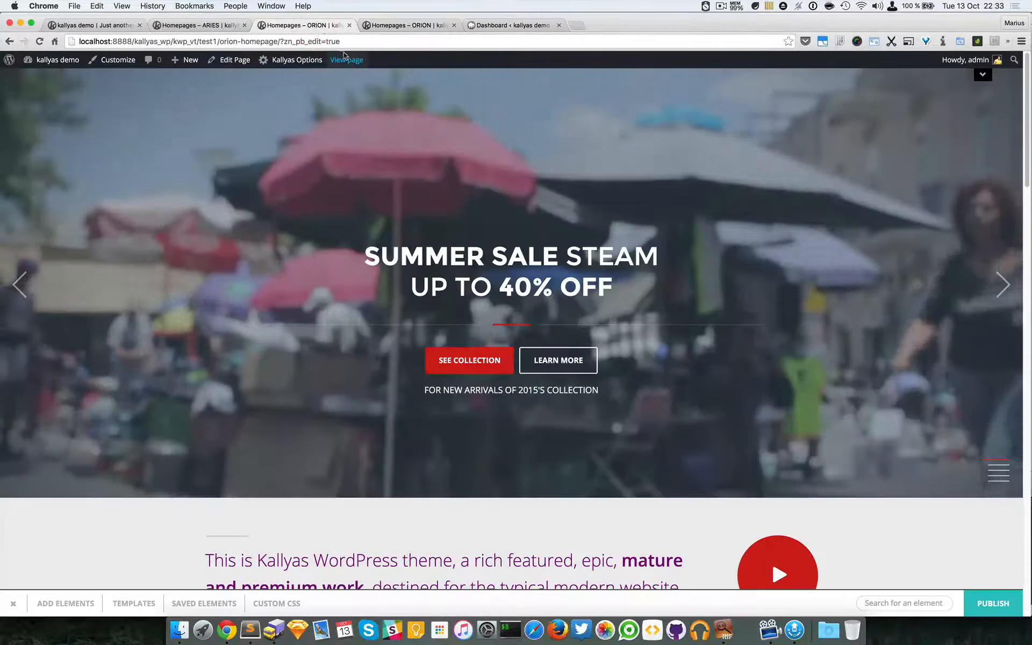
left_click(541, 77)
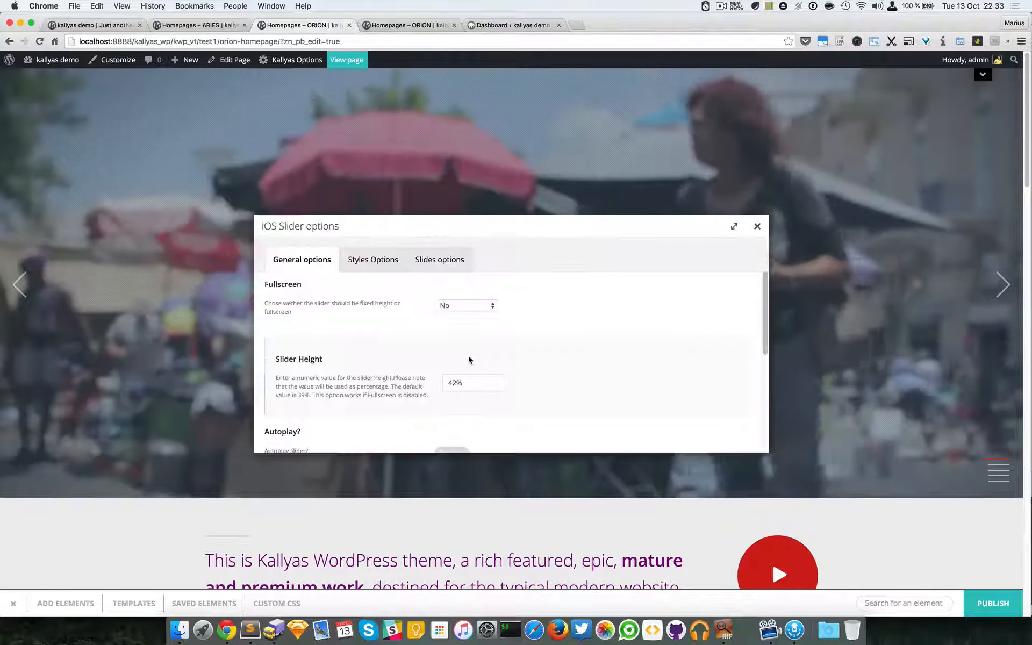
scroll(470, 359, "down", 5)
left_click(387, 250)
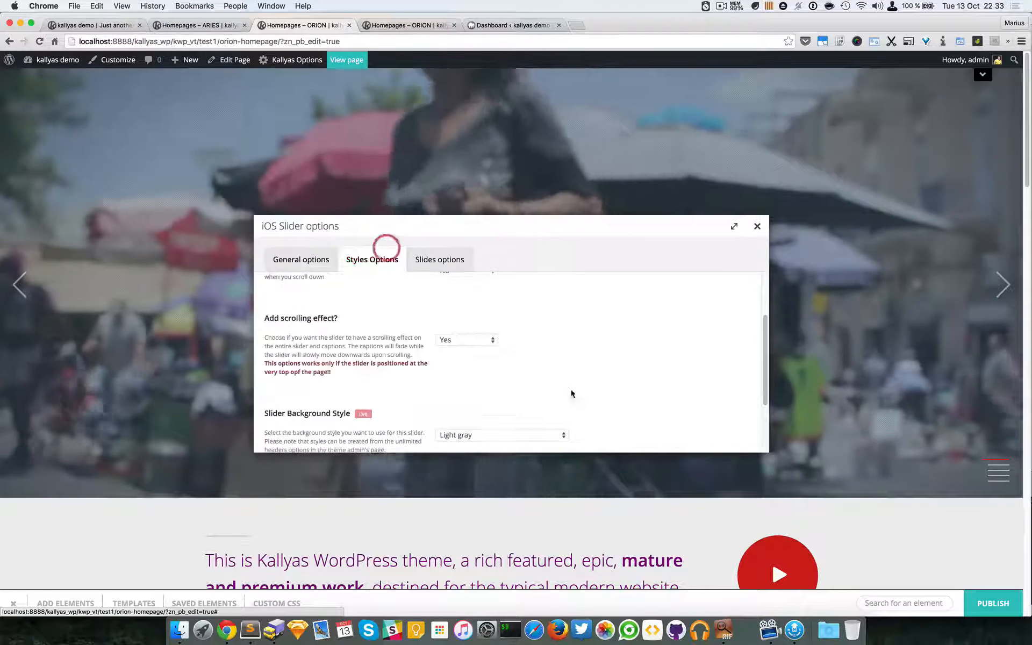
scroll(537, 393, "down", 3)
scroll(452, 340, "up", 2)
left_click(451, 336)
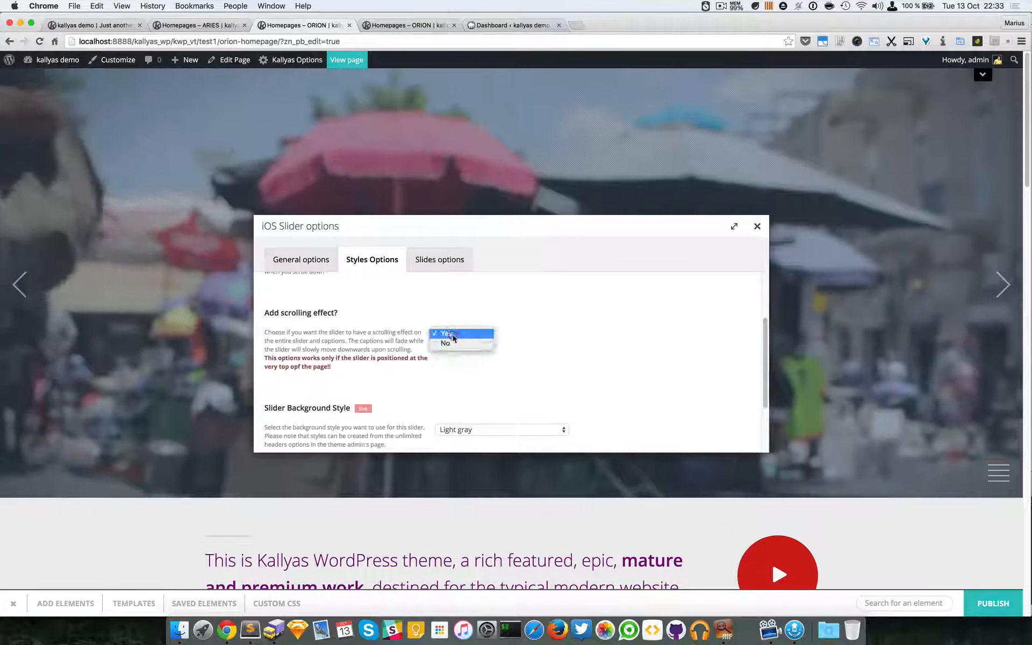
left_click(756, 227)
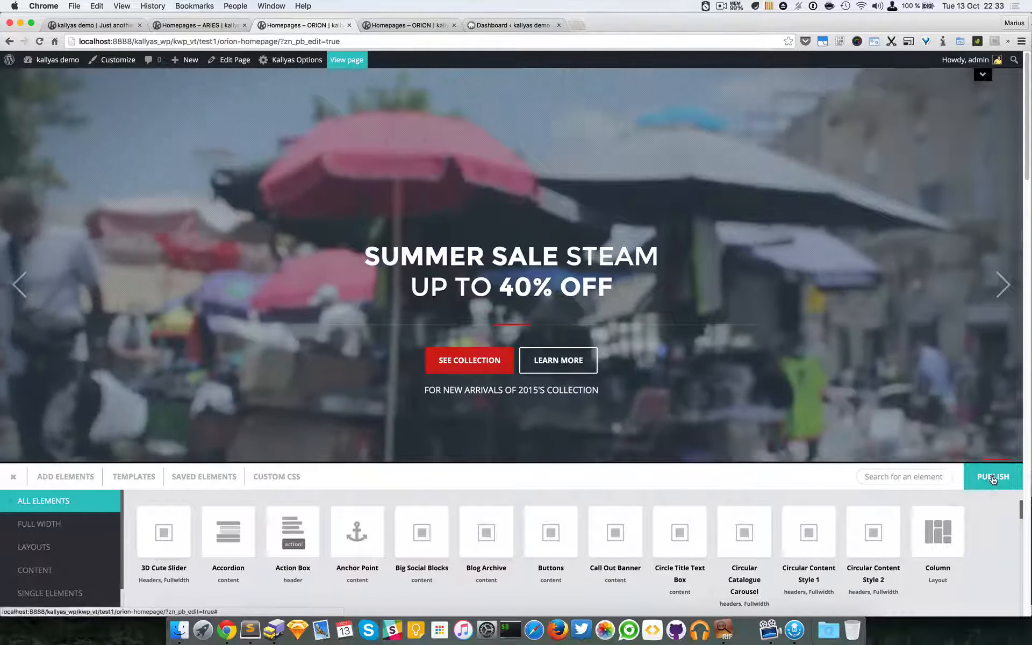
Step: Publish the updated page and open its live version in another new tab
left_click(992, 479)
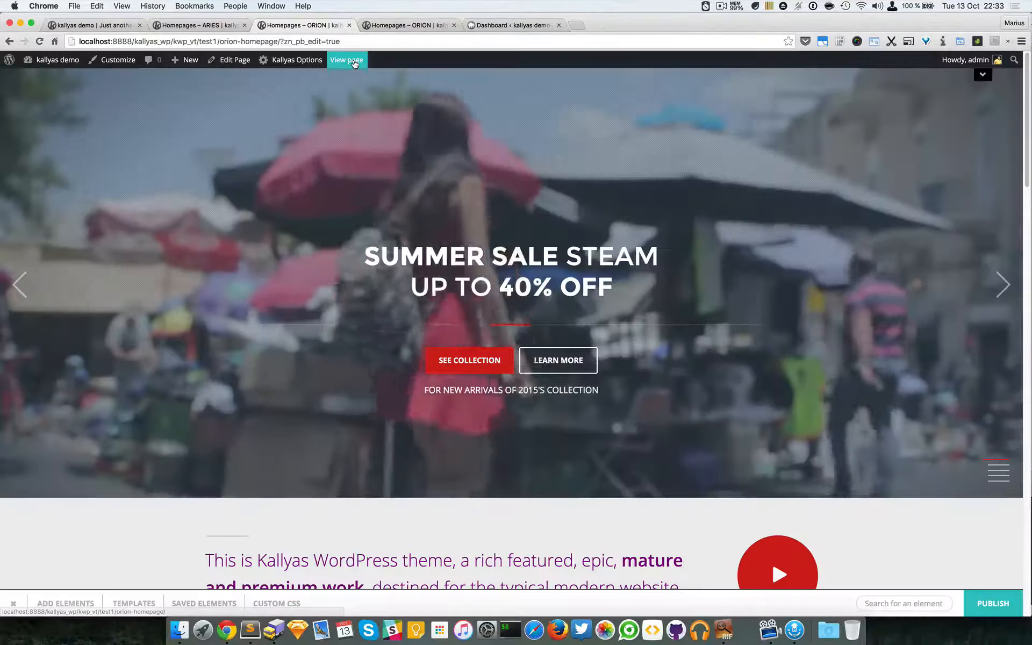
left_click(354, 63)
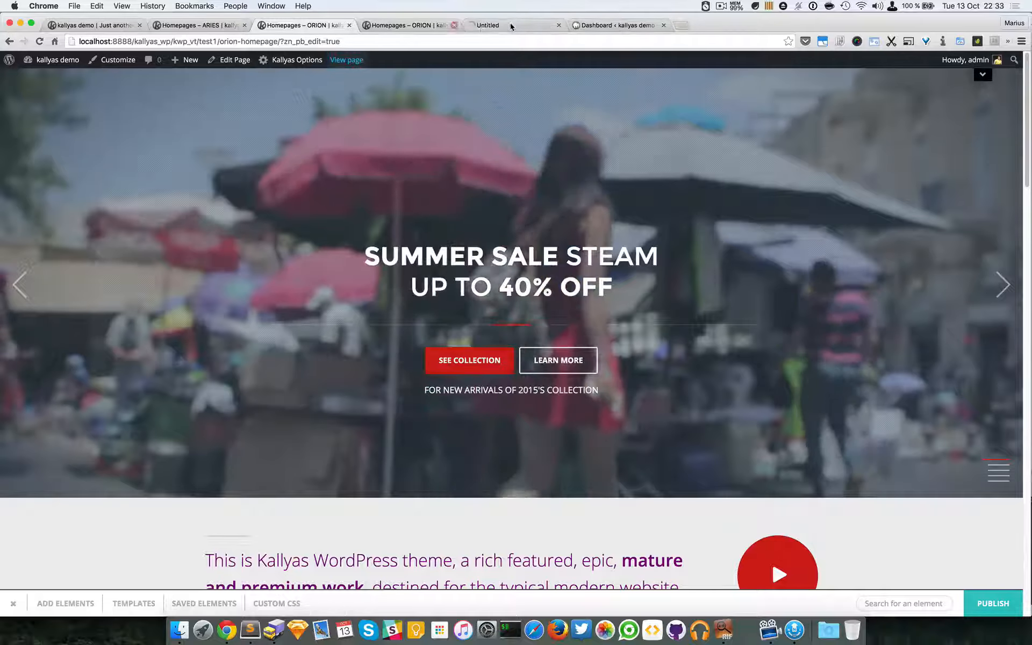
left_click(511, 24)
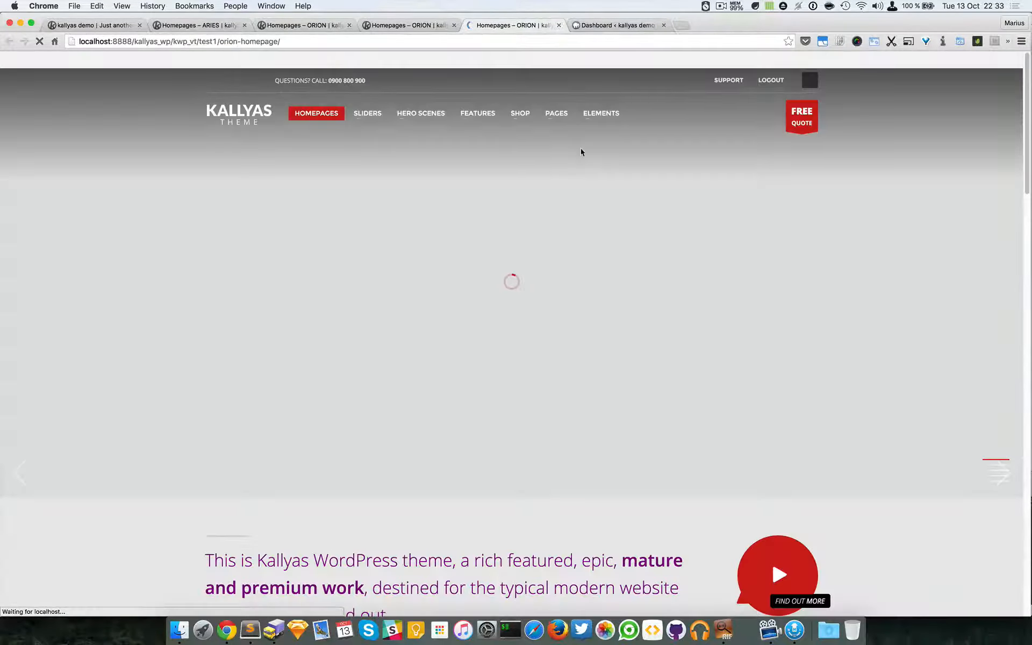
Step: Examine how the slider and its captions move on the live page with the scrolling effect disabled
scroll(639, 226, "down", 2)
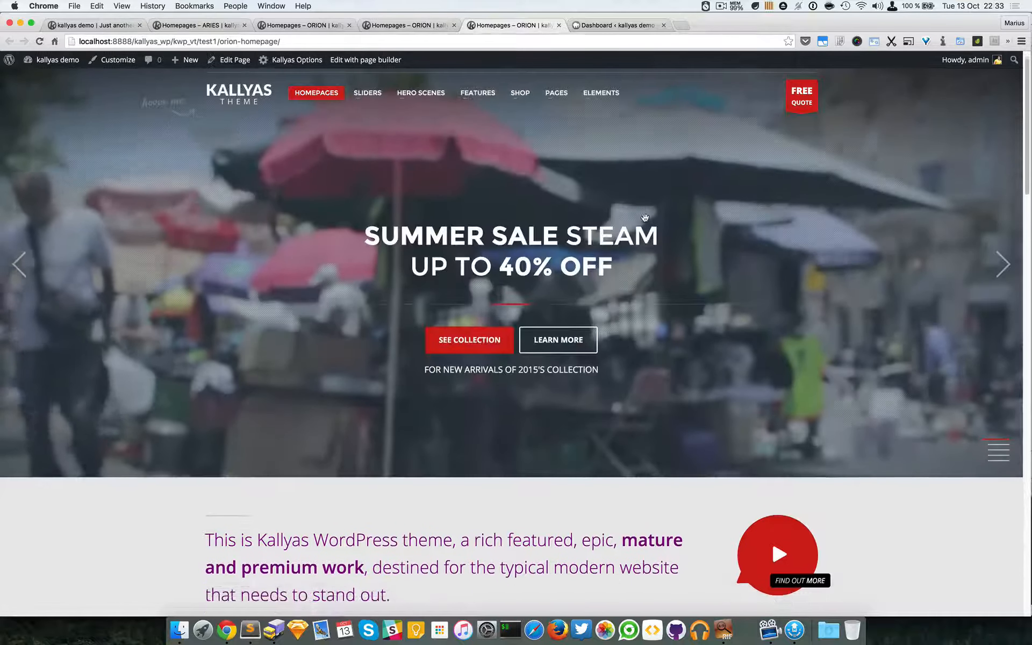
scroll(521, 211, "down", 1)
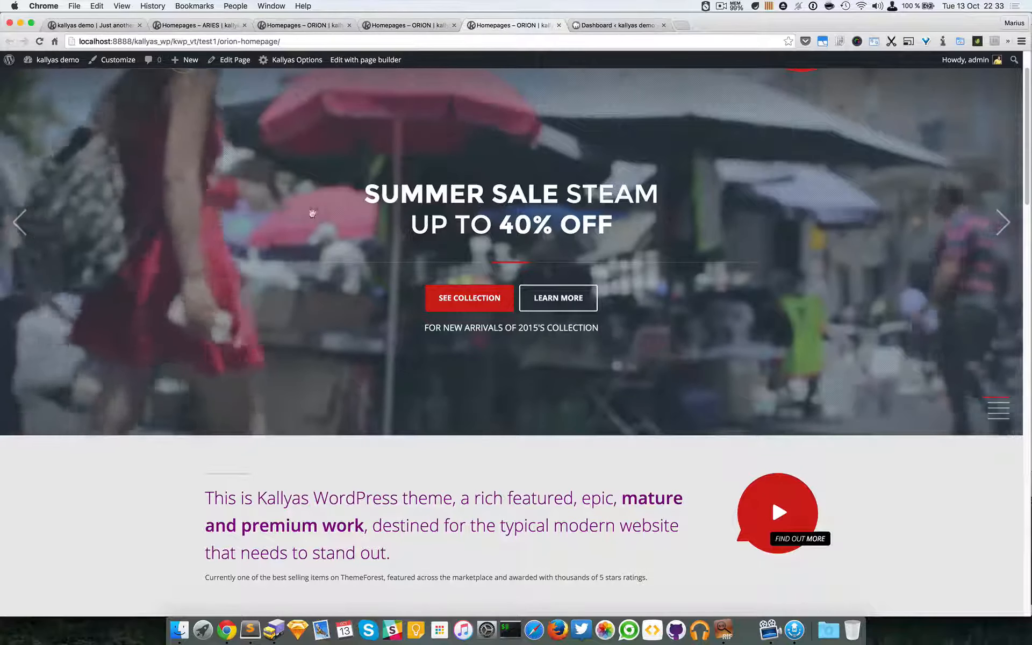
scroll(648, 347, "up", 3)
scroll(648, 347, "down", 5)
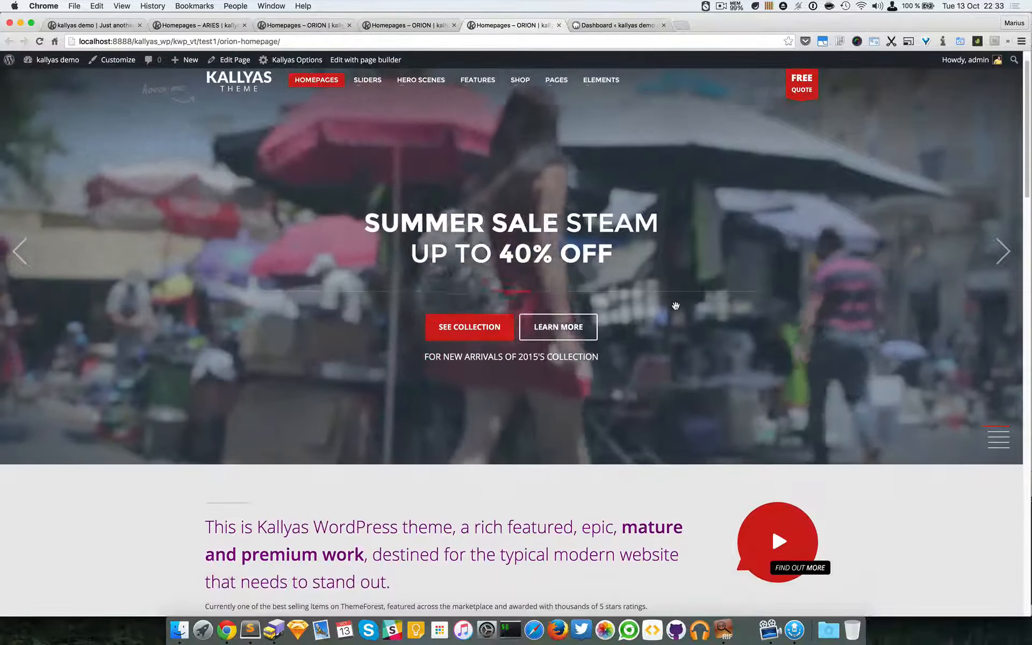
scroll(675, 303, "up", 5)
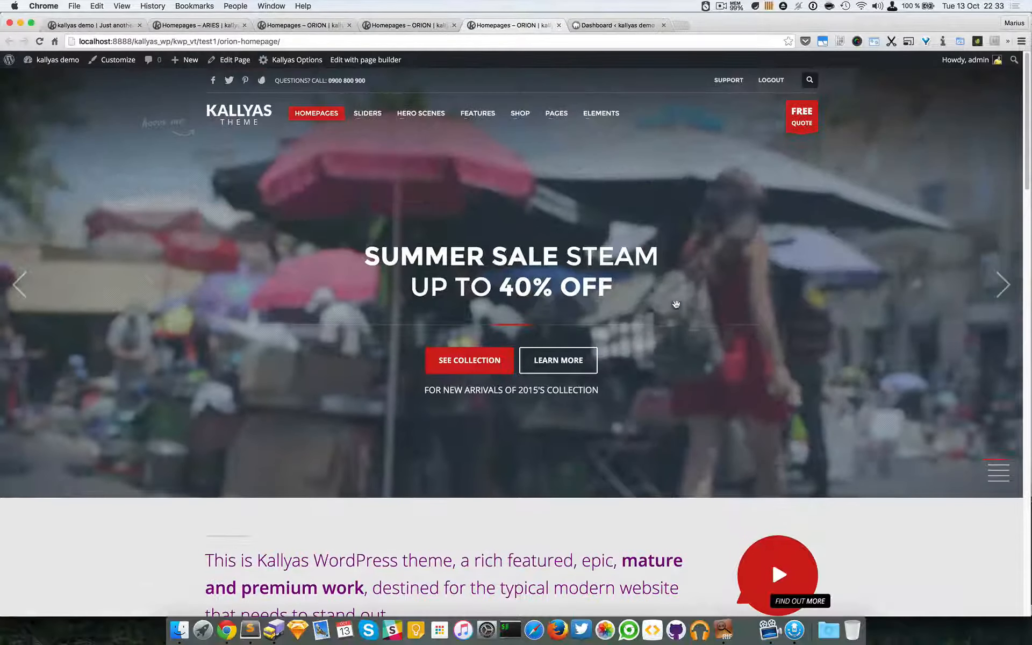
Step: Switch back to the earlier live page tab and compare its slider and caption scrolling effect with the disabled version
left_click(406, 27)
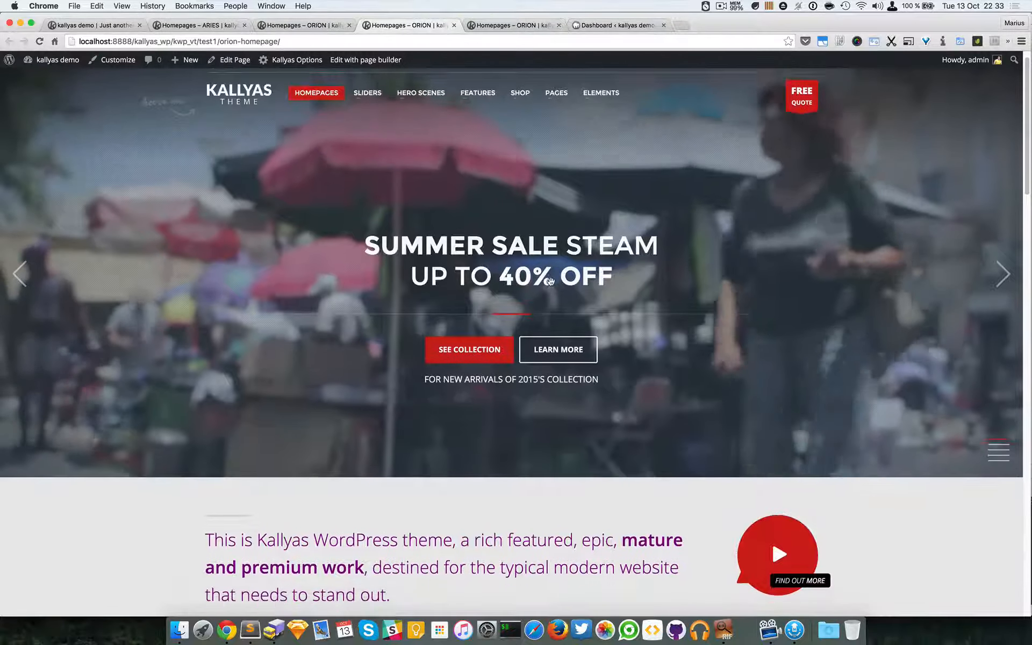
scroll(559, 269, "down", 2)
scroll(607, 242, "down", 1)
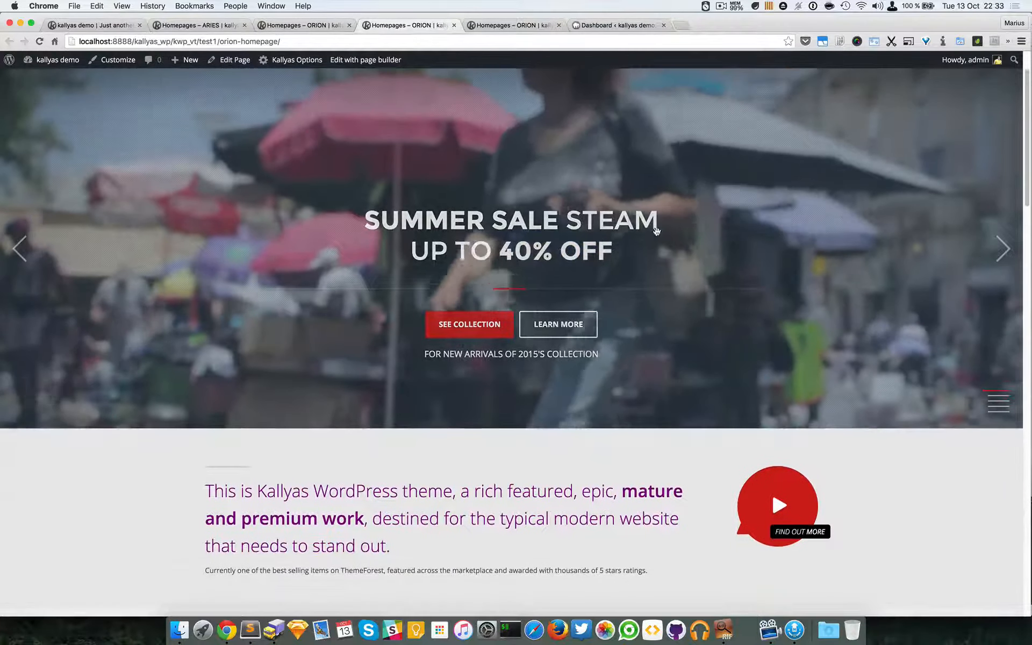
scroll(665, 300, "down", 1)
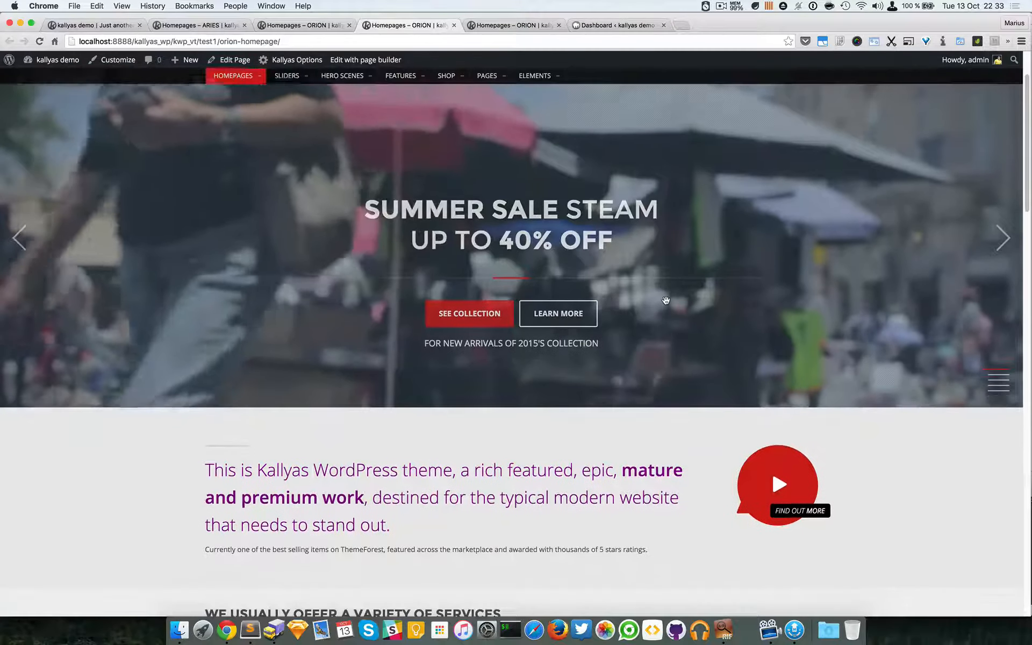
scroll(665, 300, "down", 1)
scroll(665, 299, "down", 1)
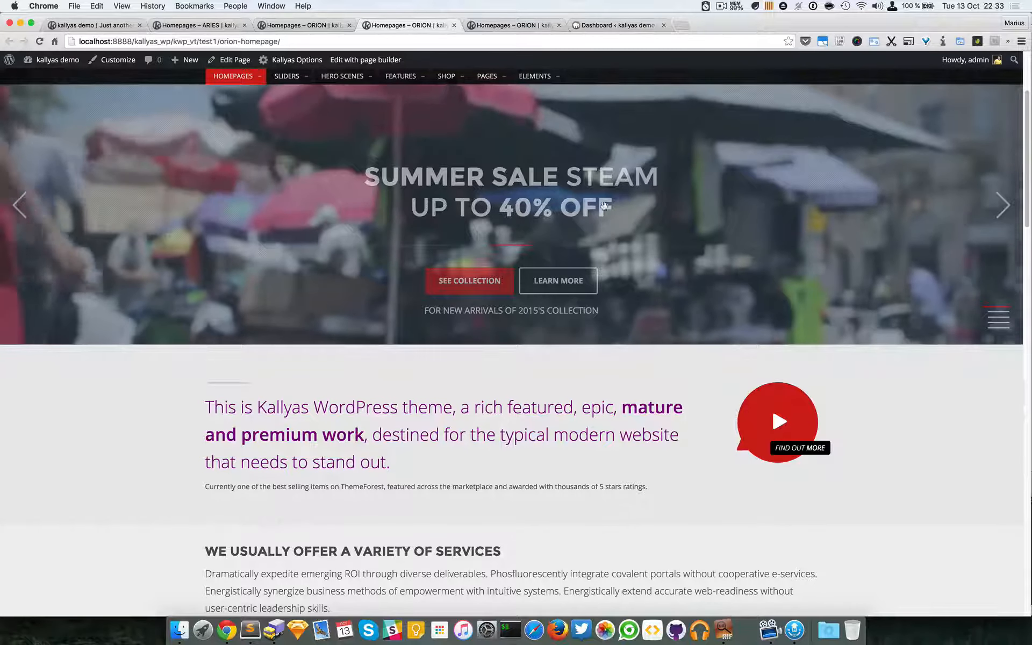
scroll(588, 203, "down", 2)
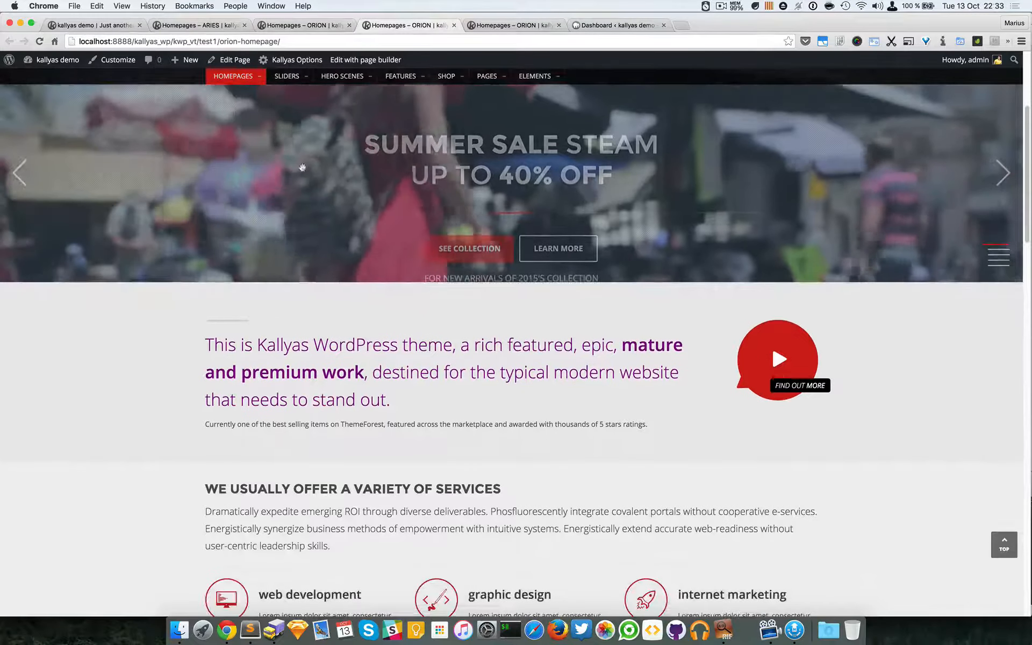
scroll(800, 157, "down", 2)
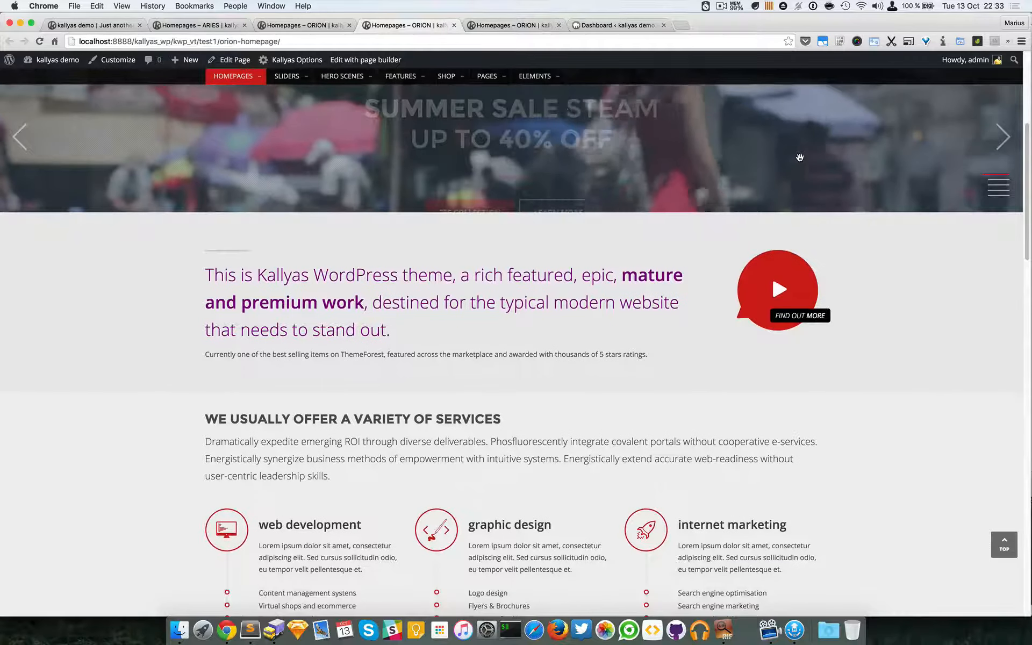
scroll(518, 126, "down", 2)
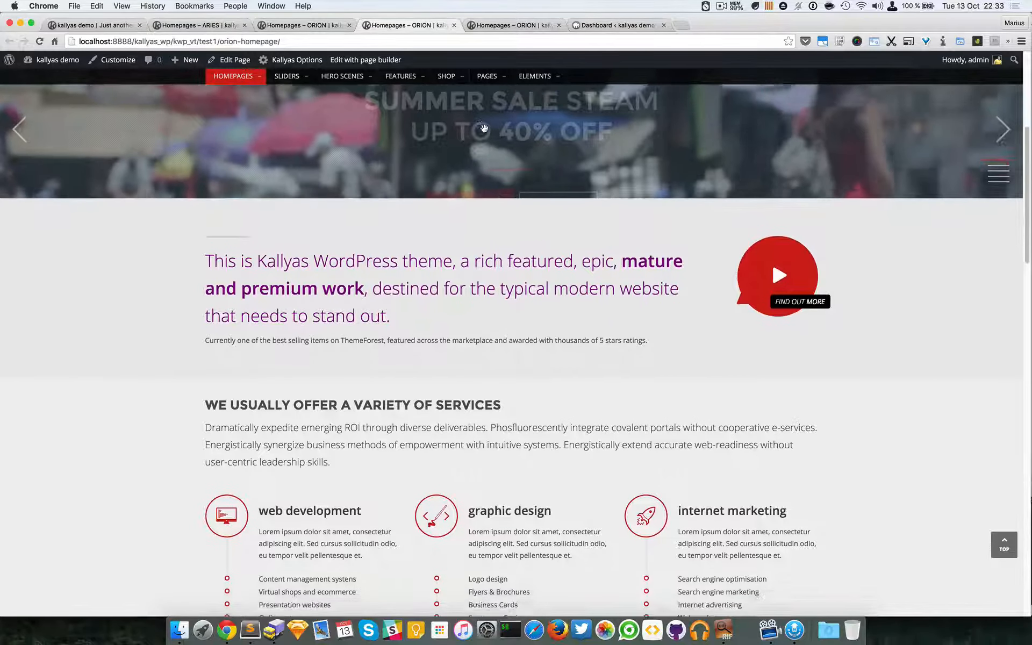
Step: Close the two live page tabs and return to the homepage in the page builder
scroll(499, 128, "up", 4)
scroll(499, 128, "up", 5)
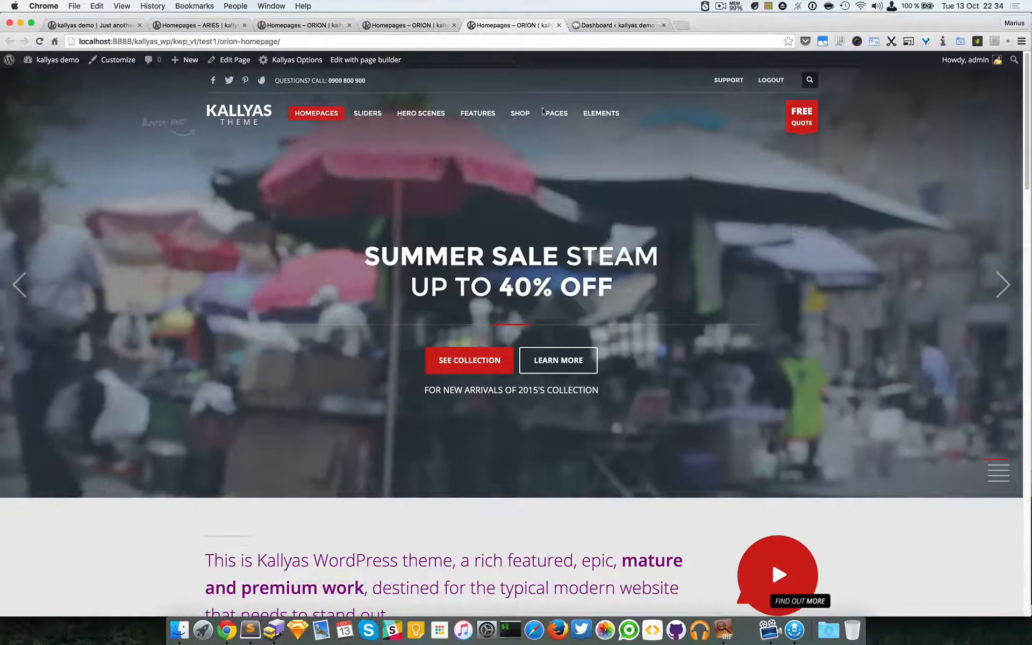
key("super+w")
middle_click(400, 28)
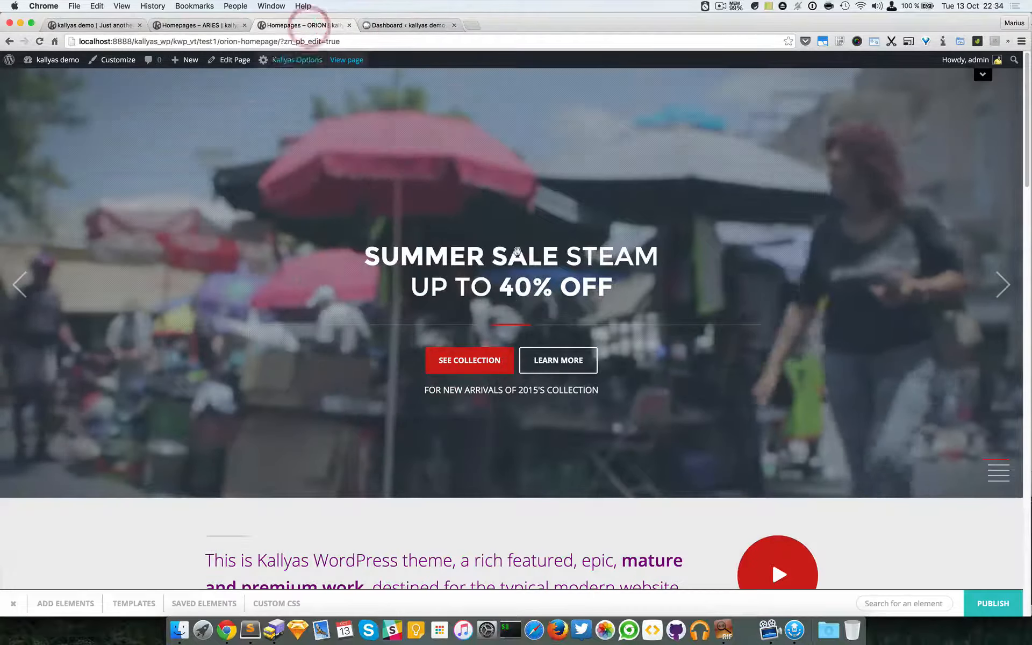
Step: Open the iOS Slider's style options and review the available Slider Background Style choices
left_click(542, 78)
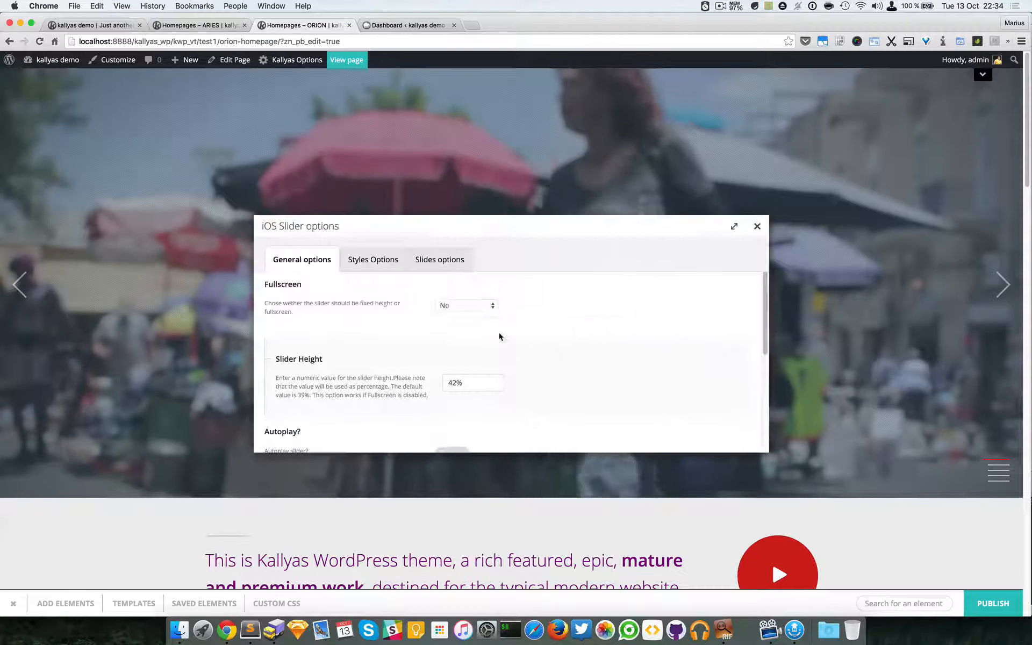
left_click(379, 261)
scroll(417, 416, "down", 2)
scroll(417, 416, "down", 5)
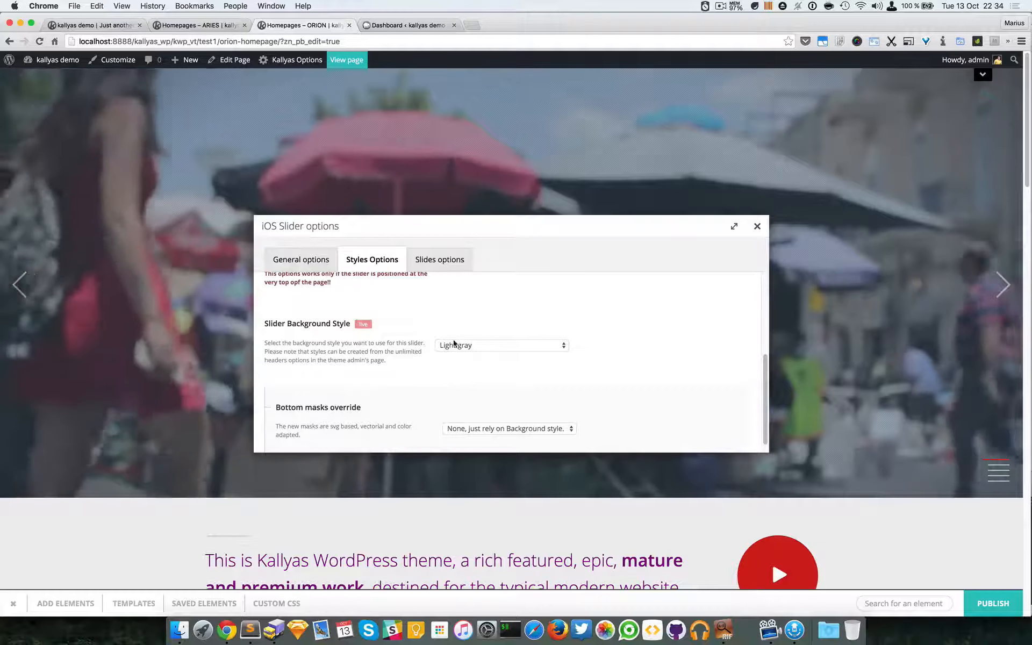
left_click(462, 345)
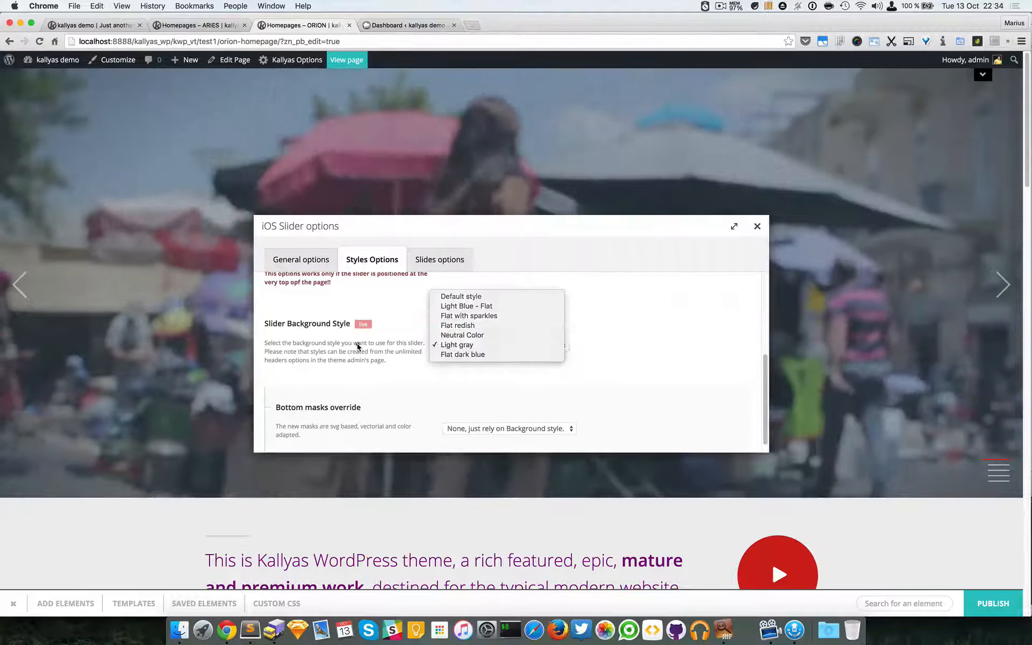
left_click(358, 346)
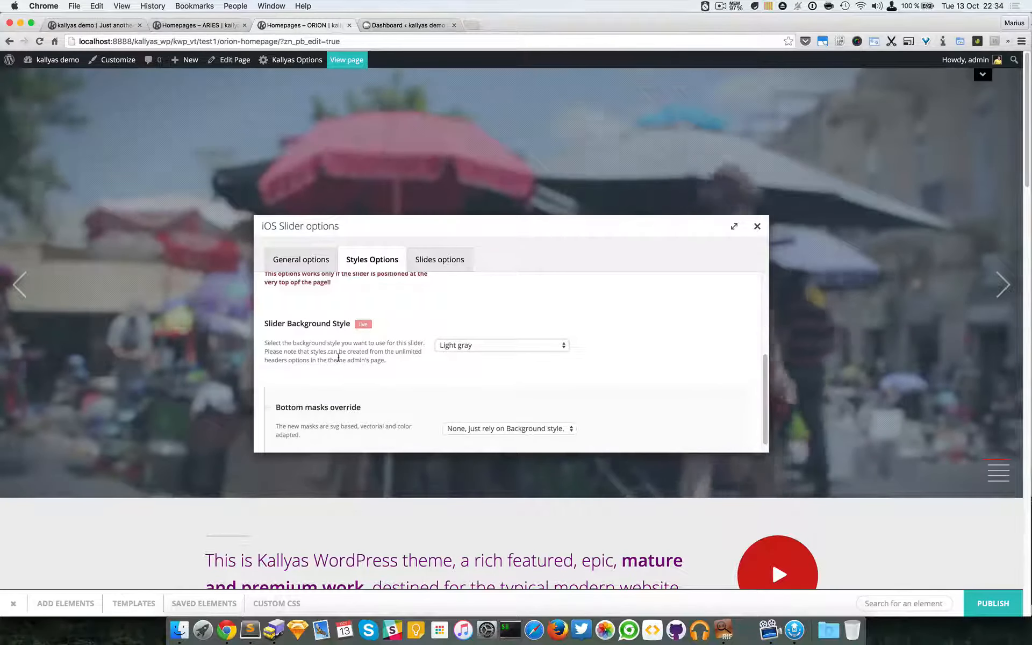
Step: Open the Unlimited sub-headers admin page, return to the slider options and review the background styles again
left_click(398, 25)
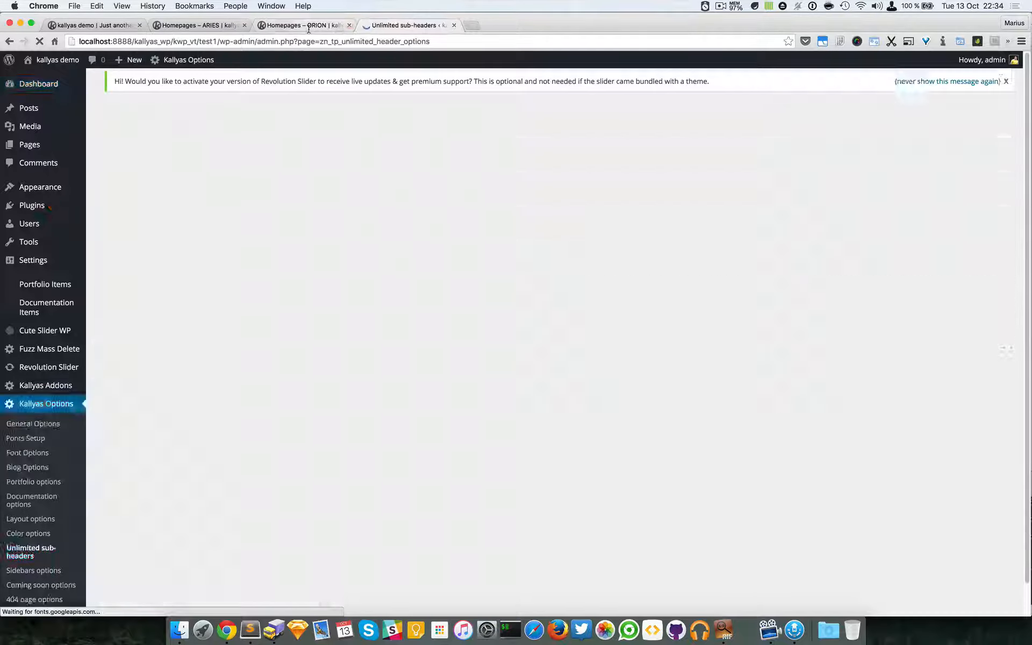
left_click(306, 25)
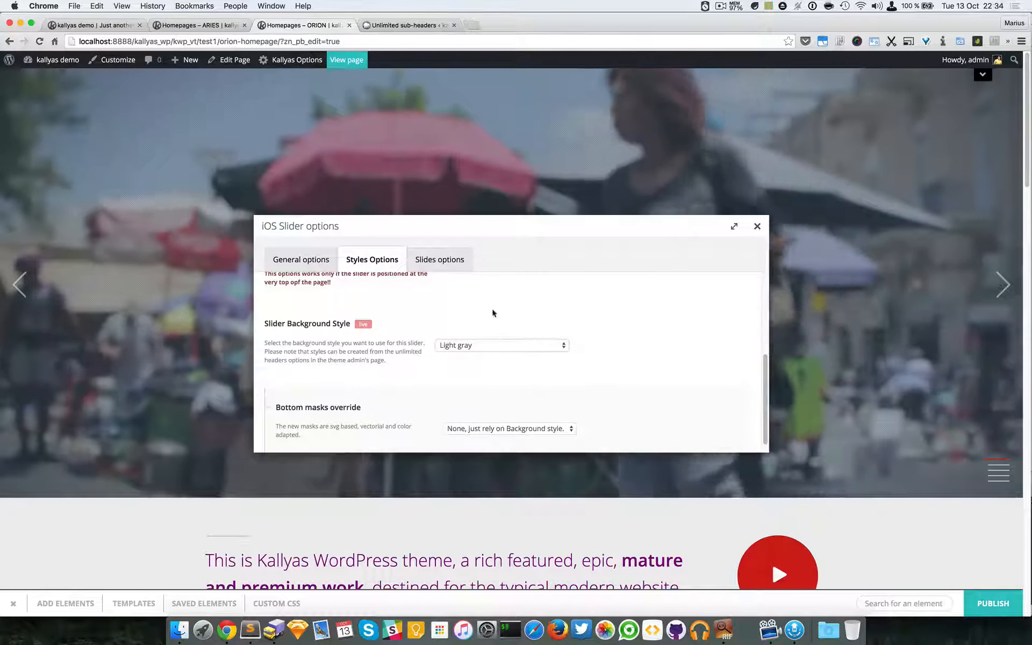
left_click(498, 344)
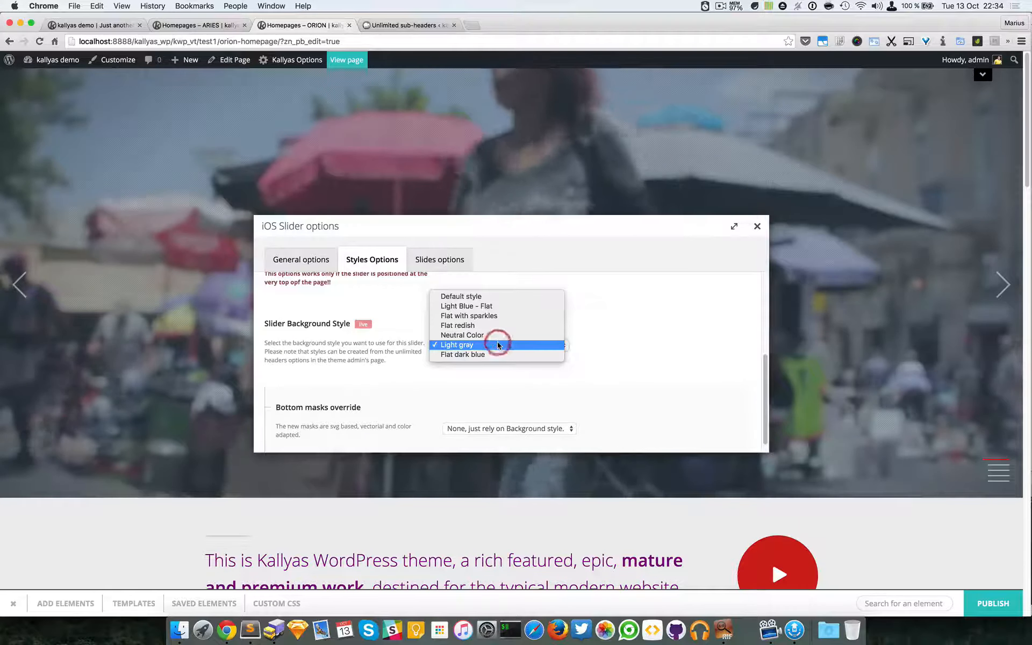
left_click(601, 327)
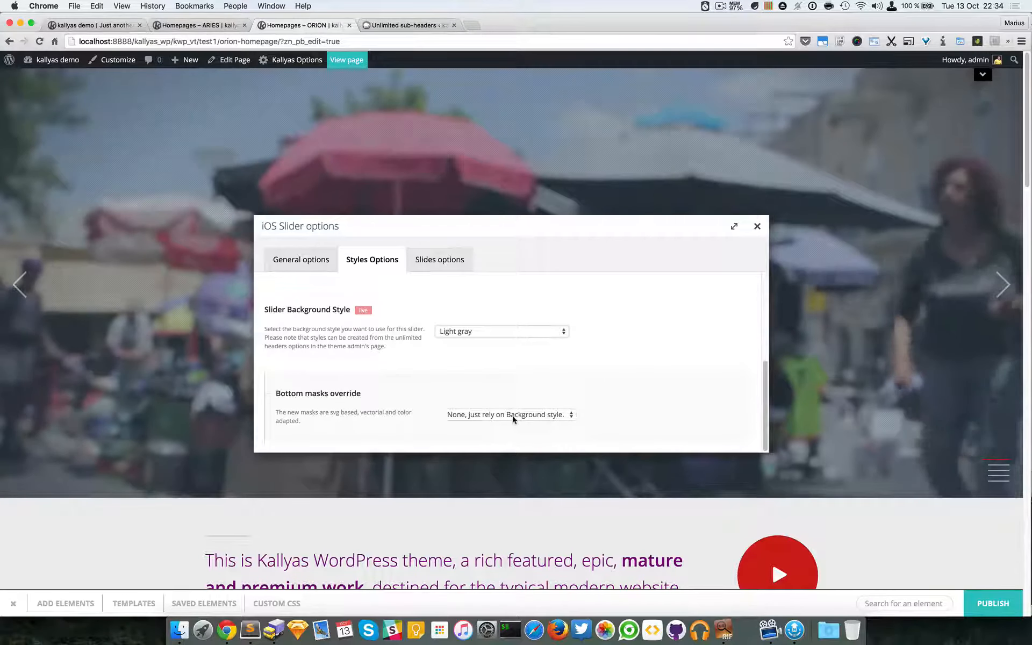
Step: Set the slider's bottom masks override to Vector Mask 4 RIGHT, close the options and check the mask on the page
left_click(513, 415)
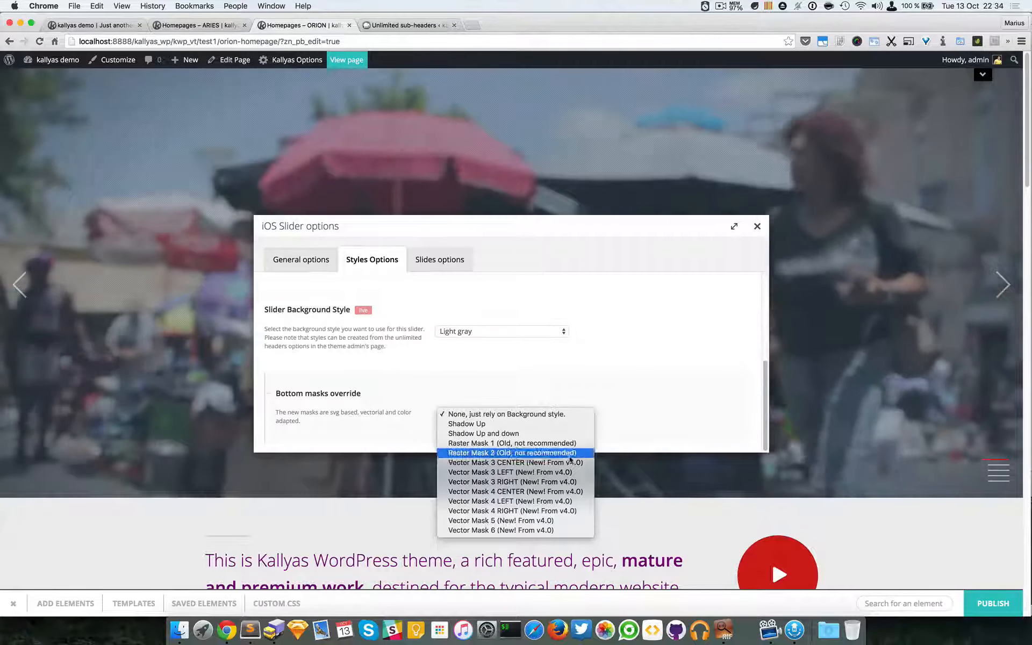
left_click(538, 511)
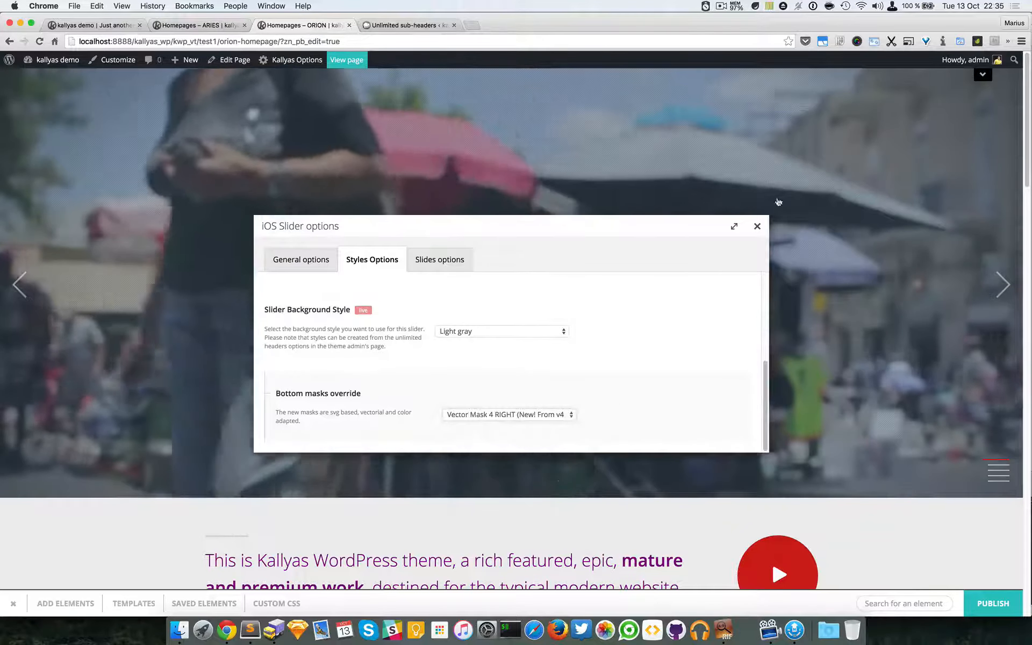
left_click(757, 227)
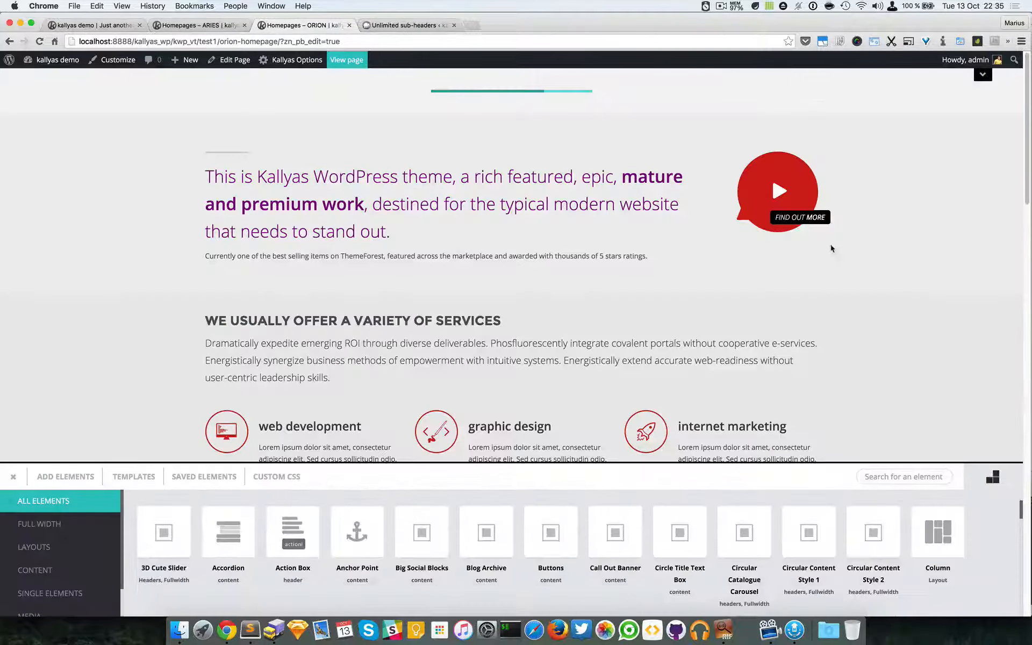
scroll(843, 258, "down", 3)
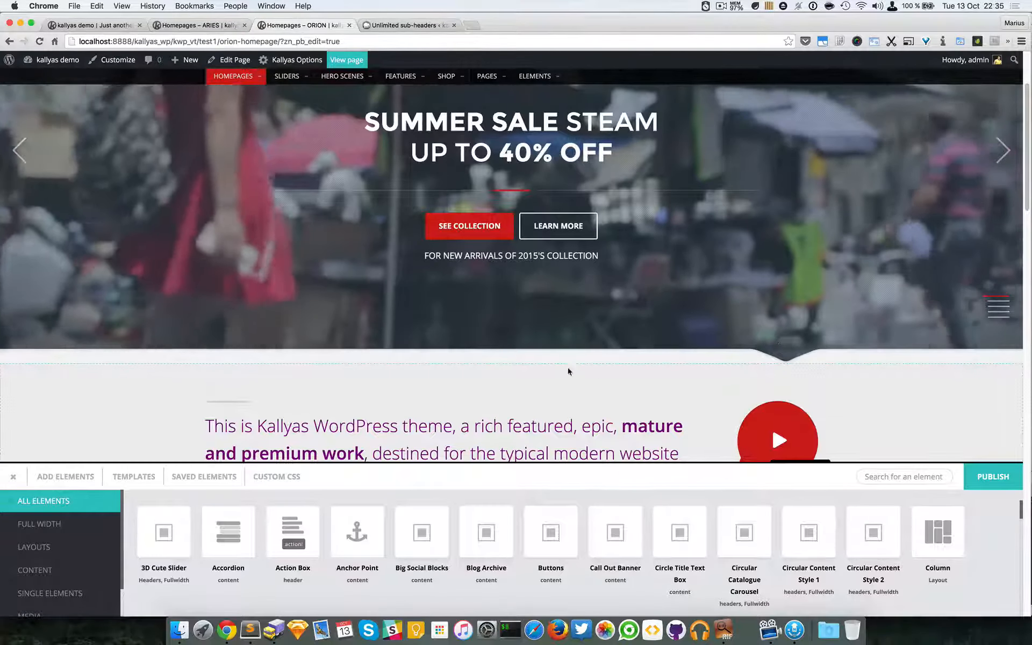
scroll(782, 293, "down", 1)
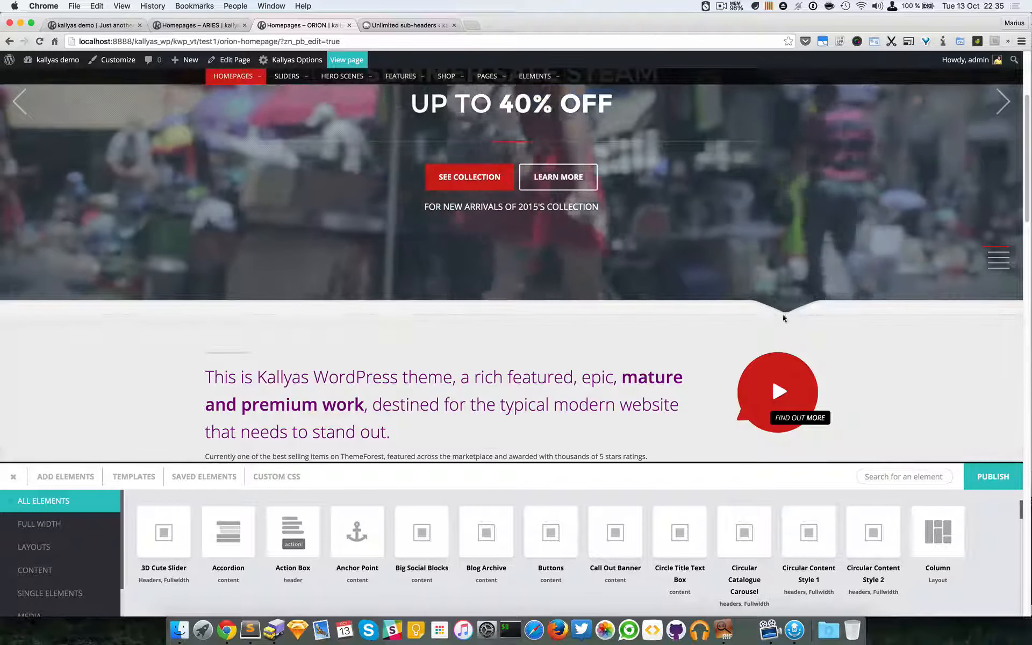
Step: Clear the background color override of the section with the Kallyas introduction text and close its options
scroll(806, 310, "down", 4)
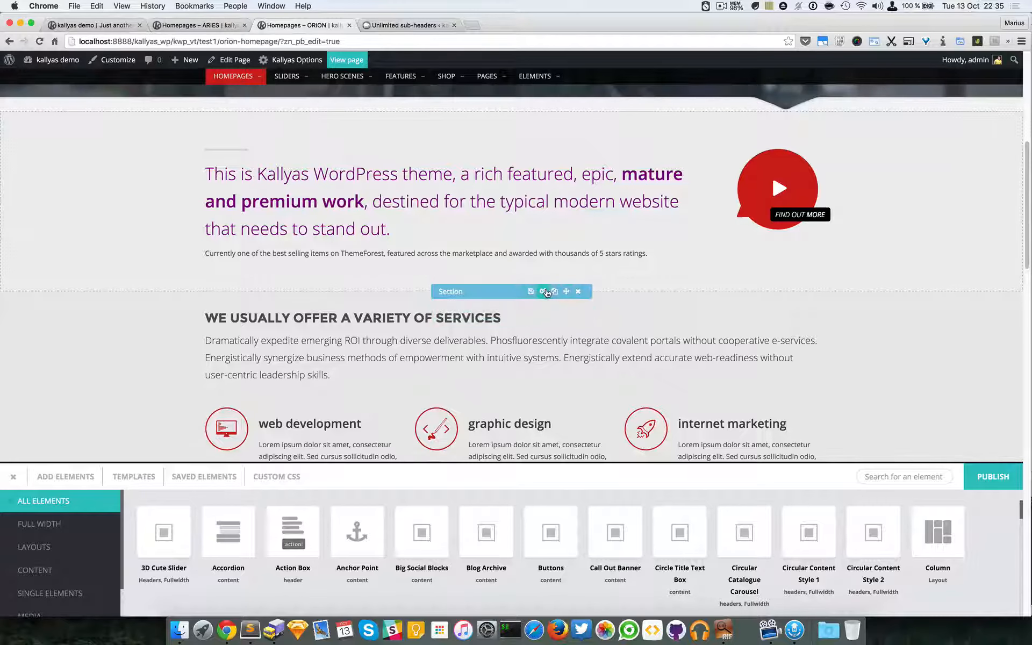
left_click(544, 291)
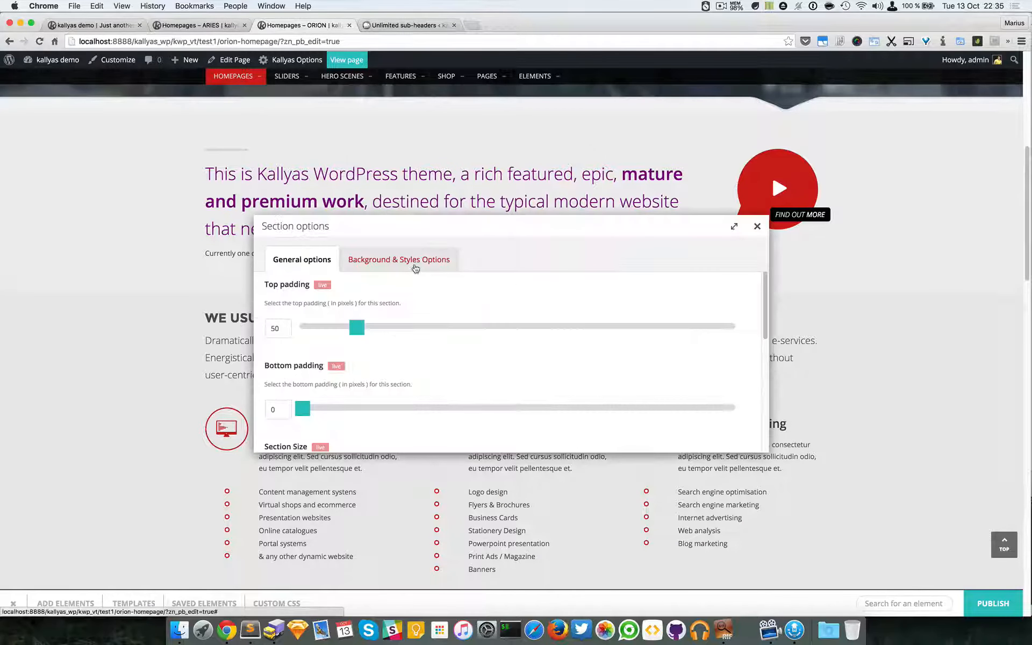
left_click(399, 260)
double_click(474, 298)
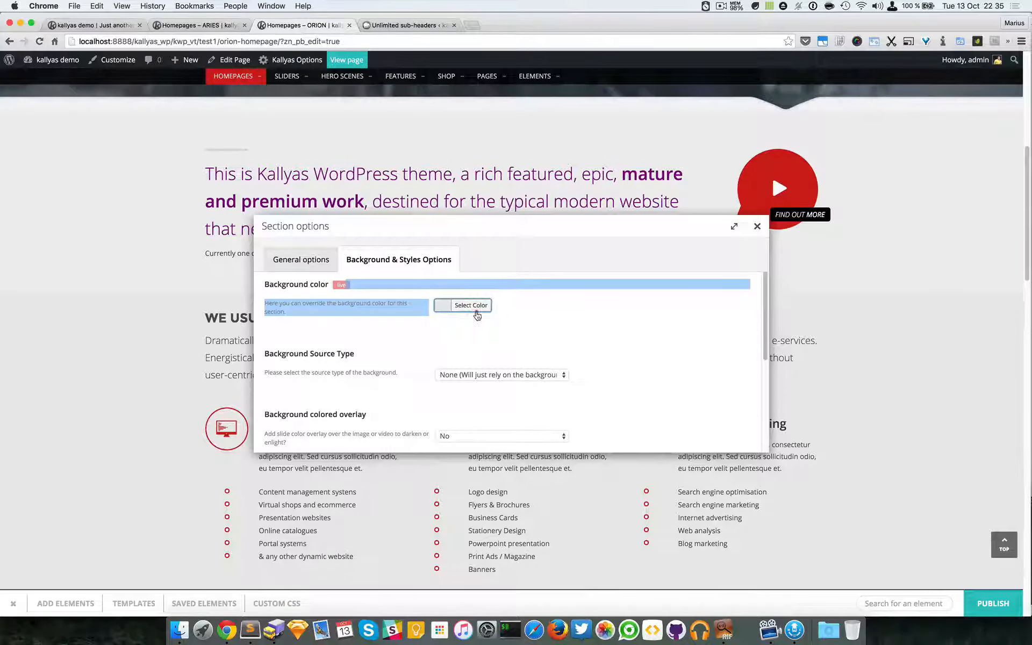
left_click(475, 305)
left_click(518, 307)
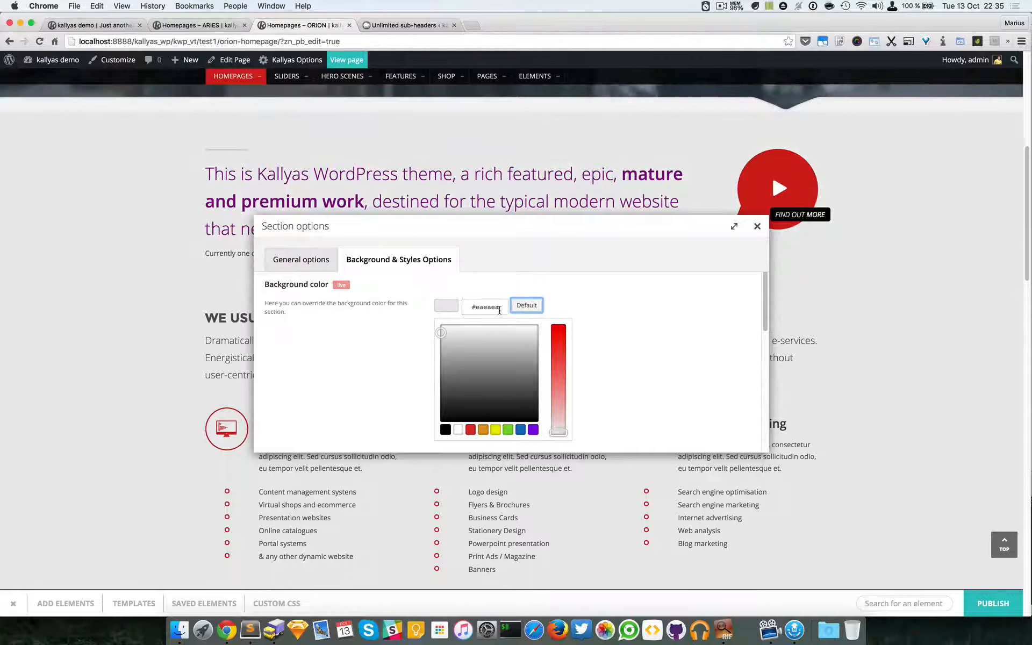
key("BackSpace")
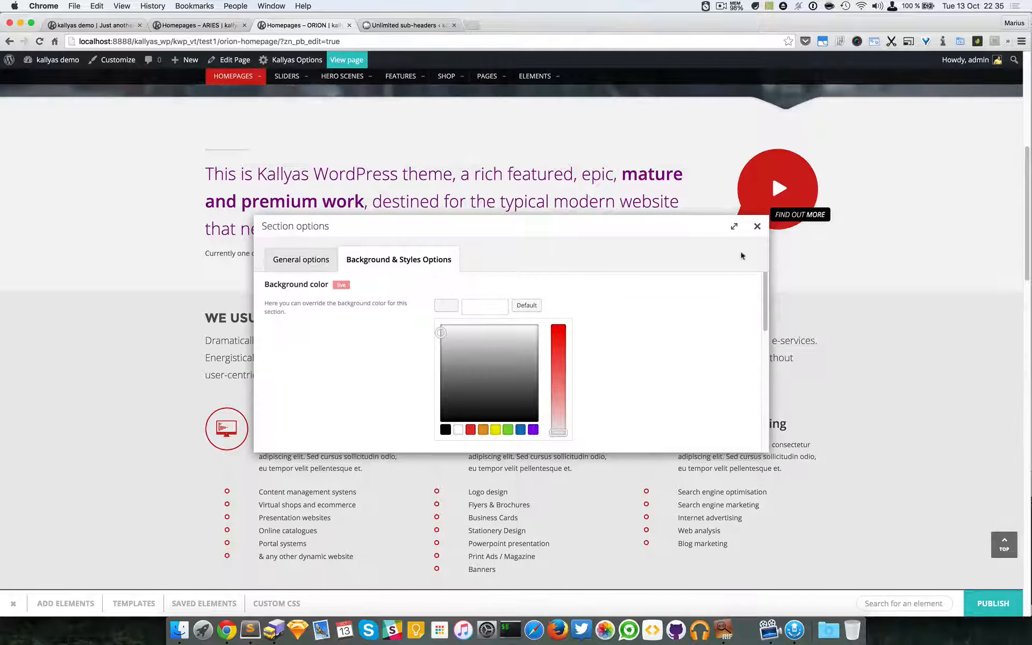
left_click(762, 229)
Step: Examine how the slider's bottom mask meets the section below, and review the other bottom mask choices in the slider's style options
scroll(806, 307, "up", 10)
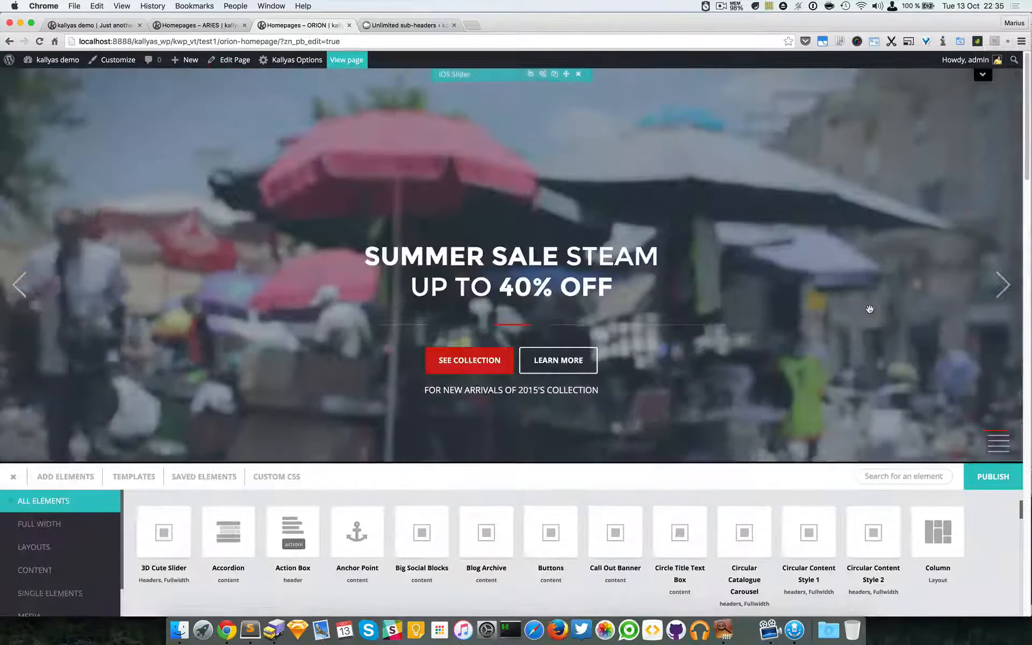
scroll(868, 309, "down", 3)
scroll(755, 398, "down", 1)
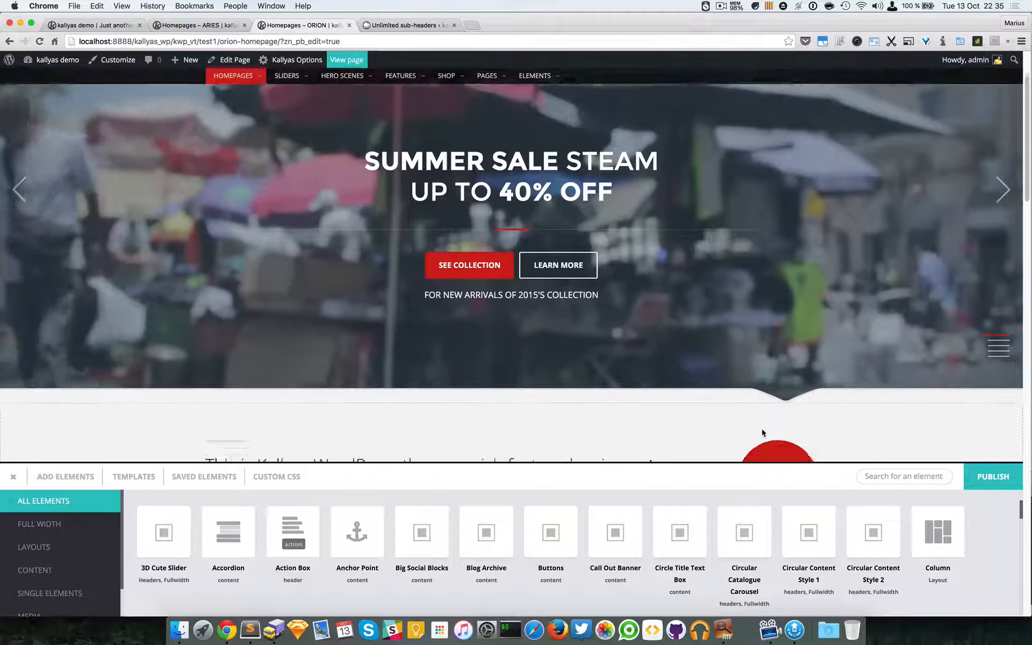
scroll(828, 361, "up", 1)
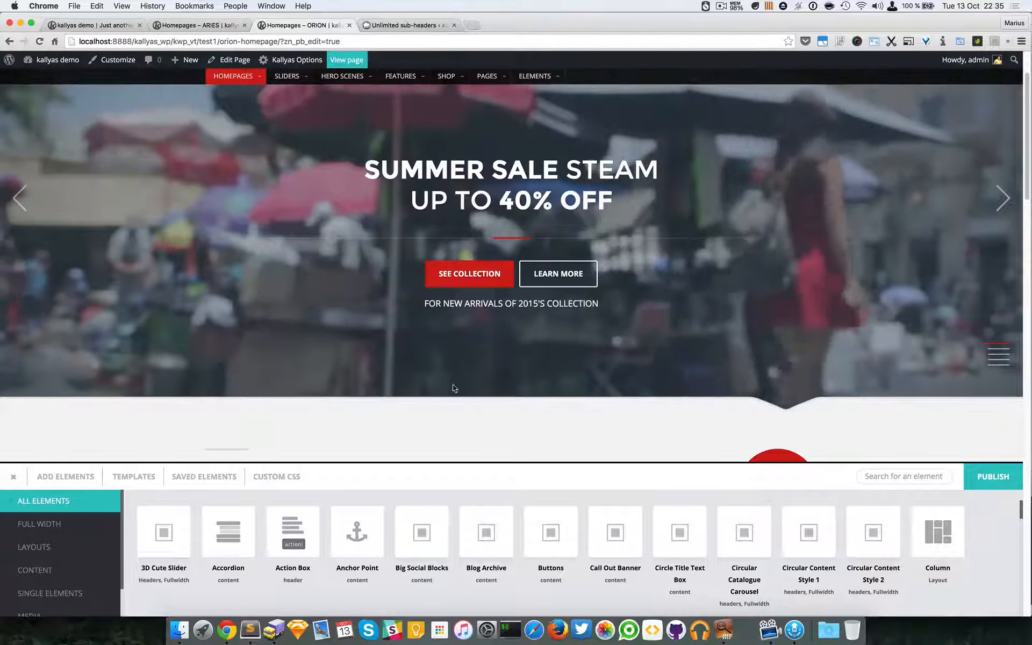
scroll(553, 92, "up", 3)
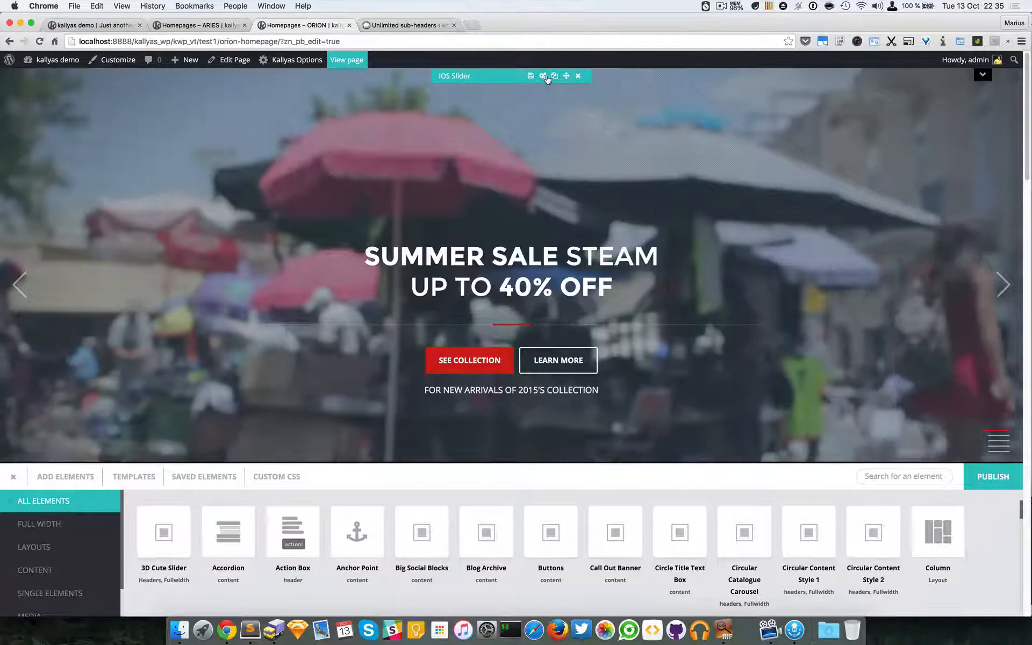
left_click(546, 76)
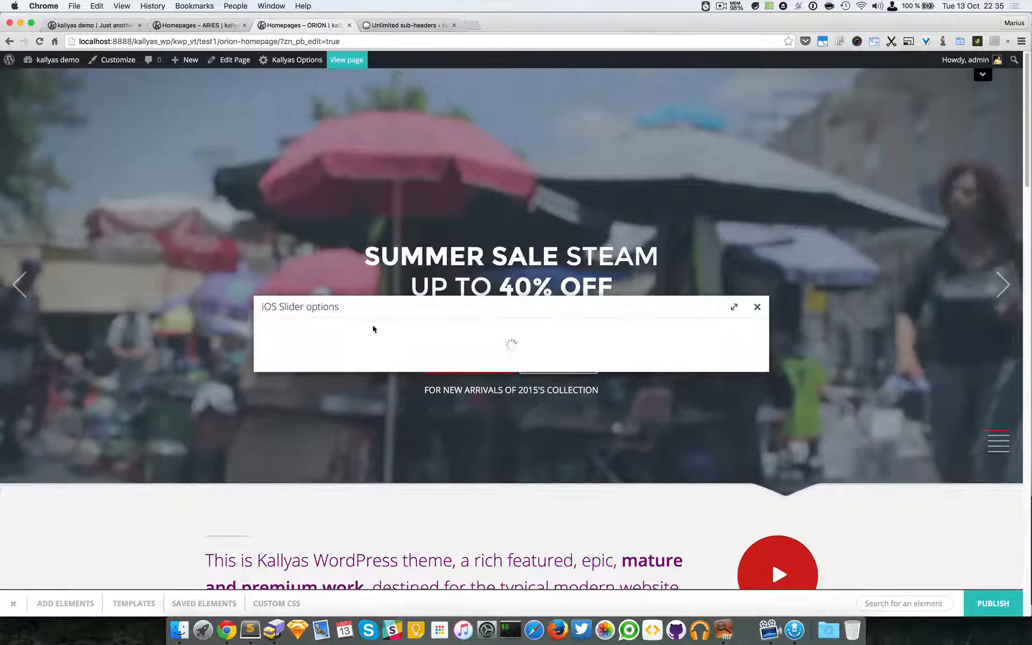
left_click(372, 260)
scroll(479, 368, "down", 5)
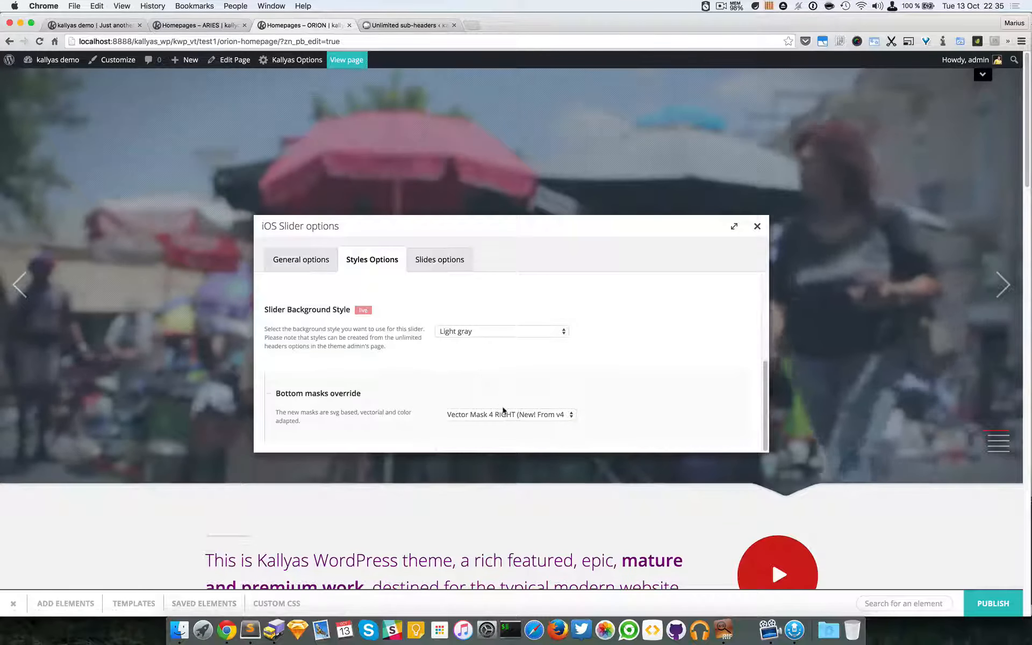
left_click(520, 416)
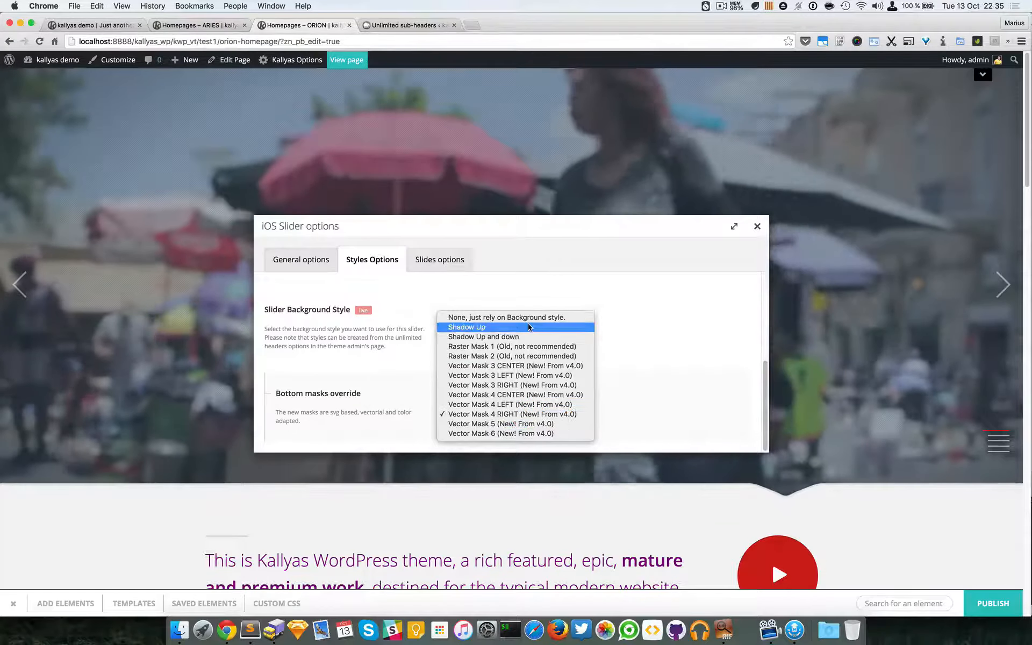
left_click(645, 305)
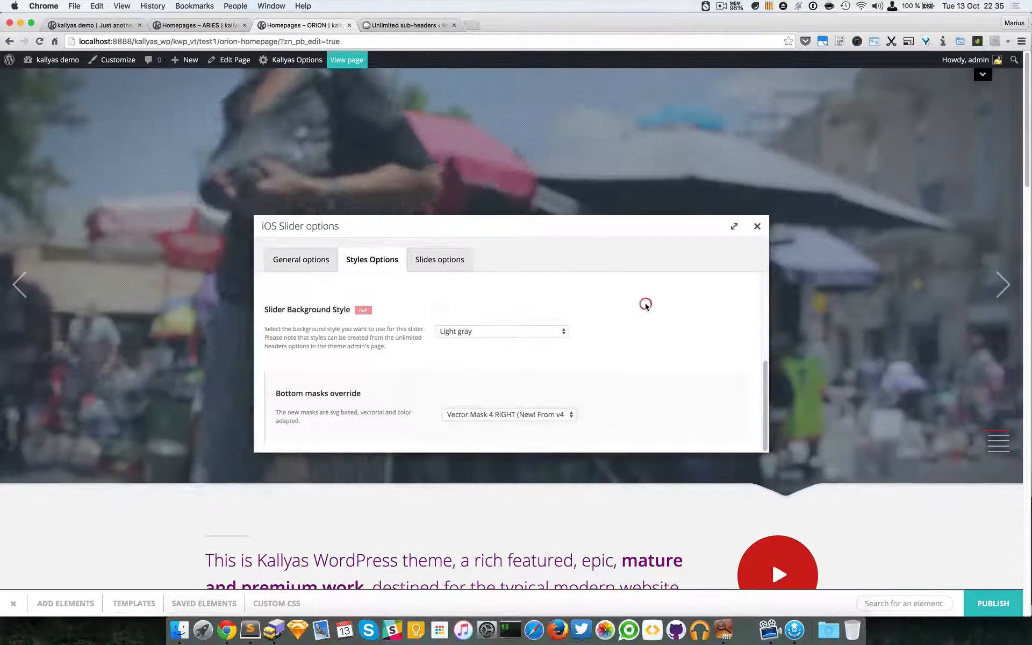
Step: Show the iOS Slider's slide list and move the fourth slide to the first position
scroll(560, 324, "up", 5)
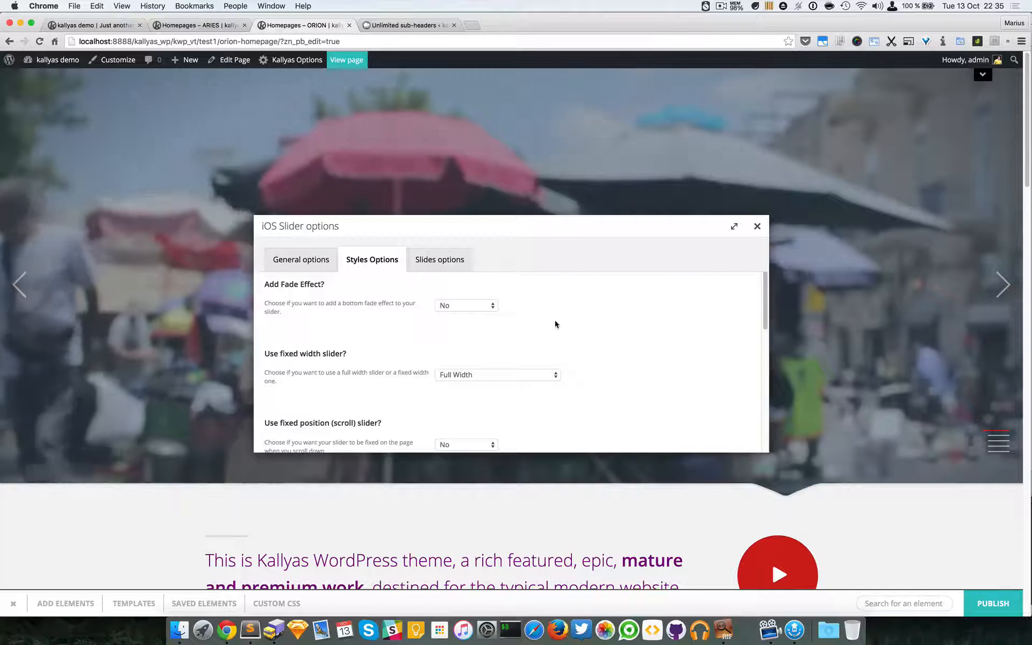
left_click(416, 263)
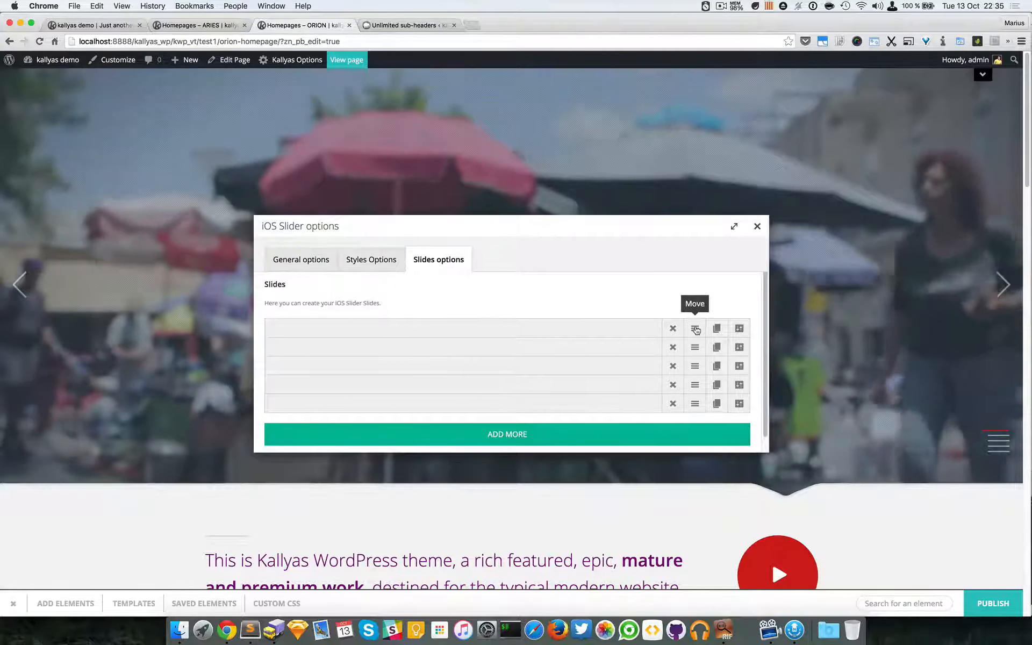
left_click_drag(695, 384, 697, 321)
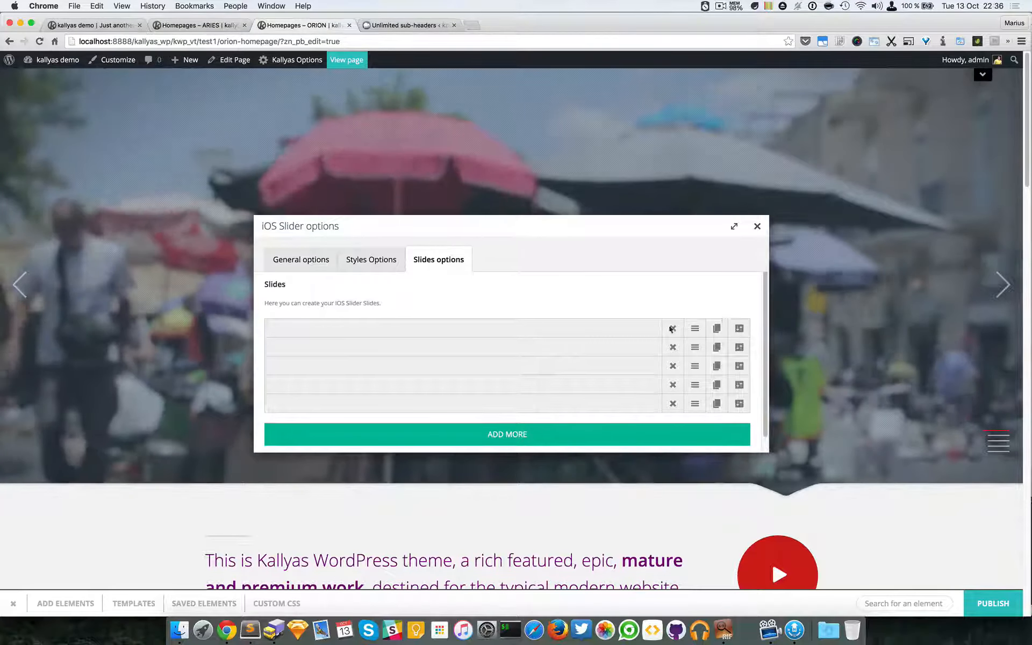
Step: Open the first slide's options and review the available Slide Type choices
left_click(738, 329)
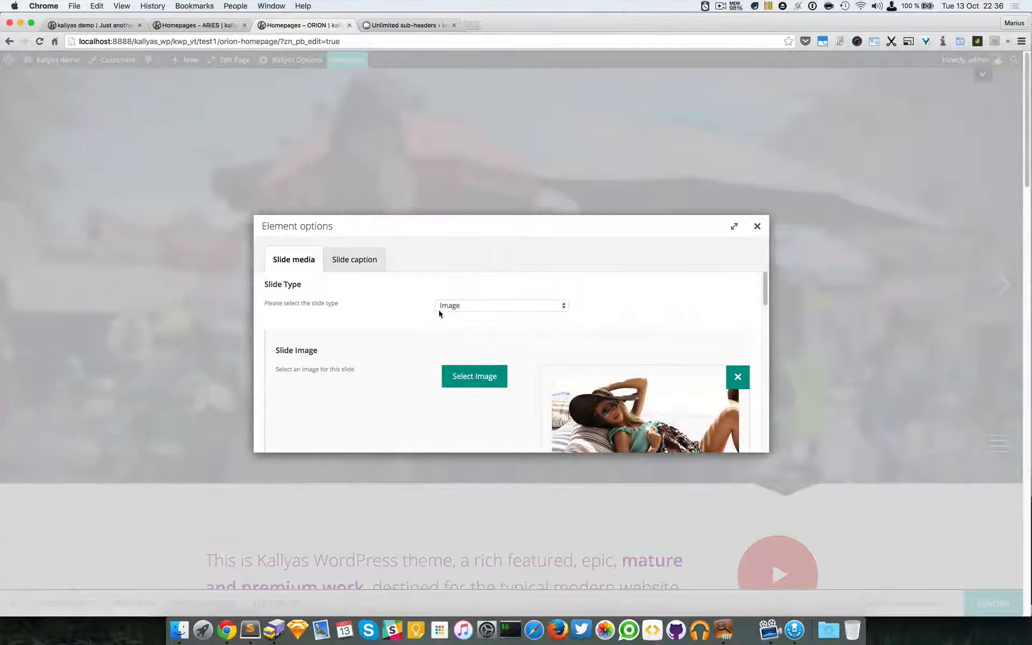
left_click(447, 306)
left_click(646, 316)
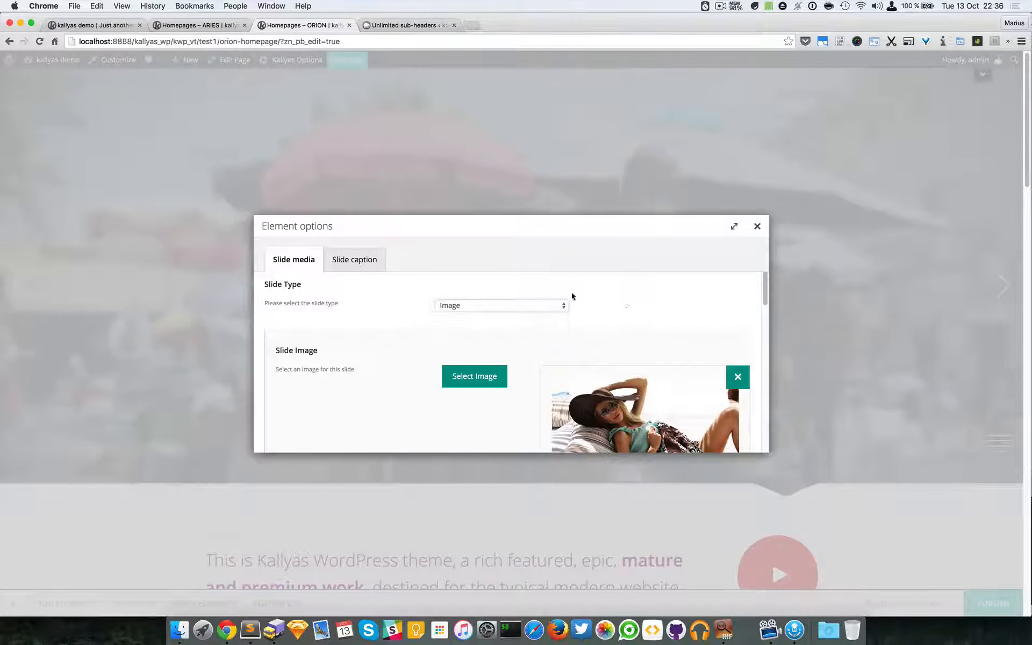
left_click(465, 306)
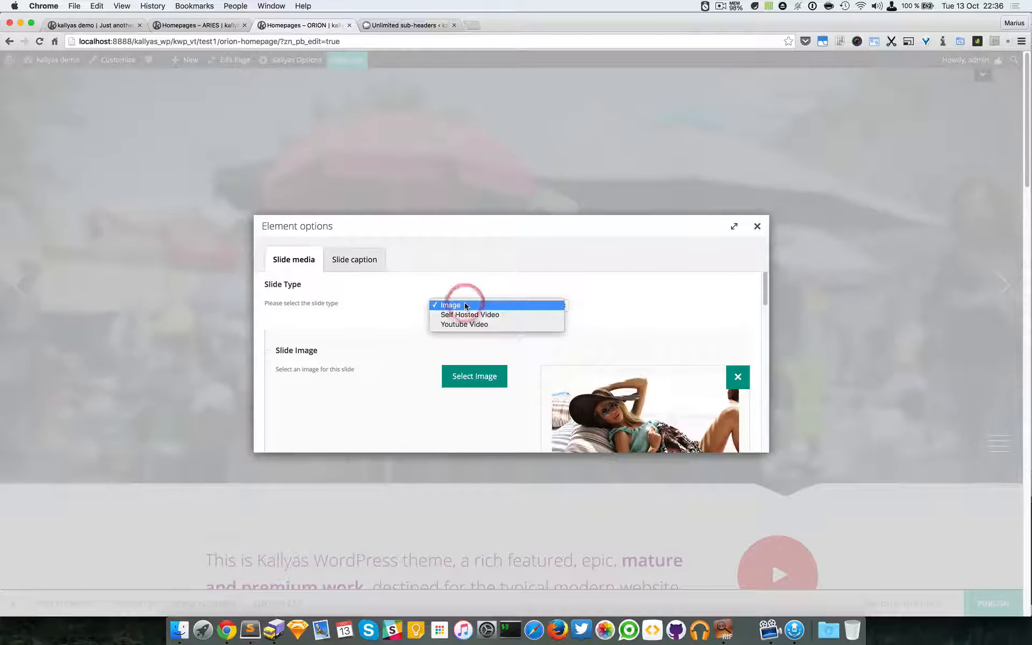
left_click(396, 304)
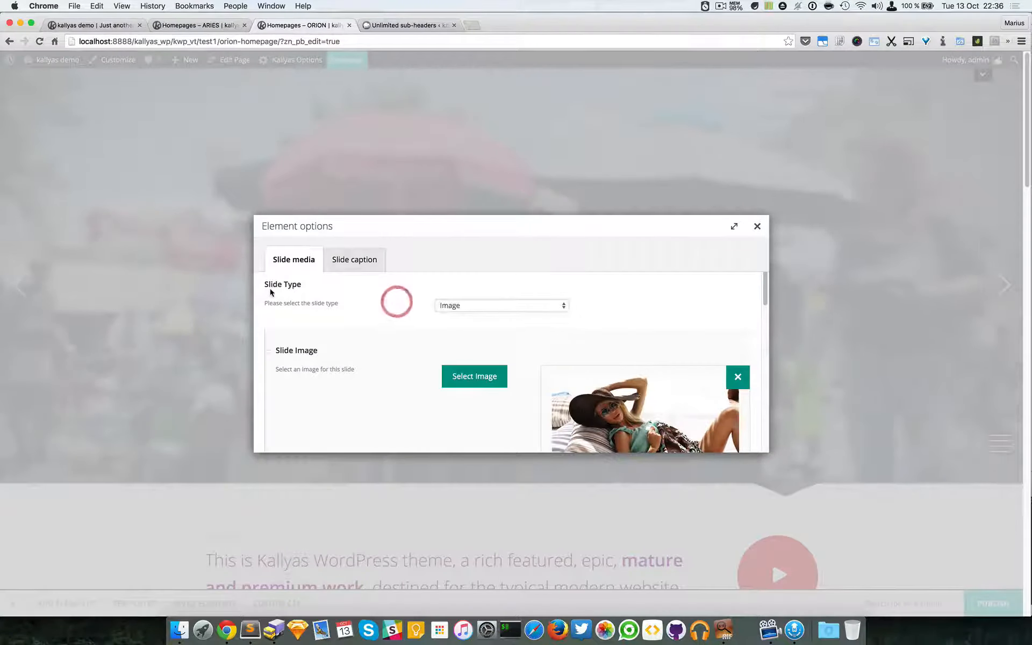
Step: Try the Self Hosted Video and Youtube Video slide types for the first slide, and return it to Image
left_click(479, 302)
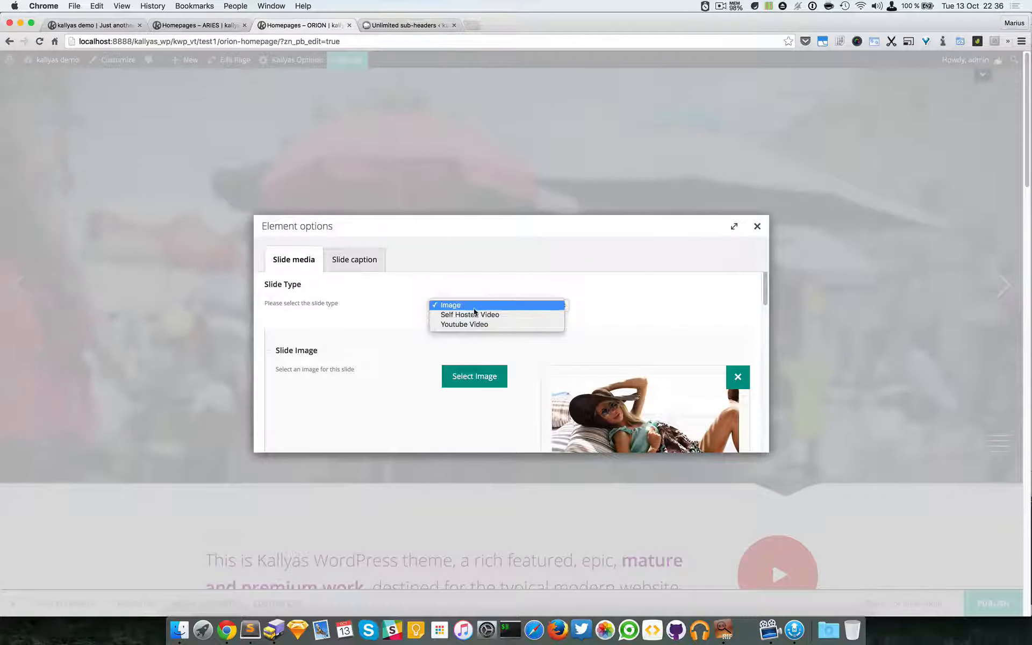
left_click(475, 318)
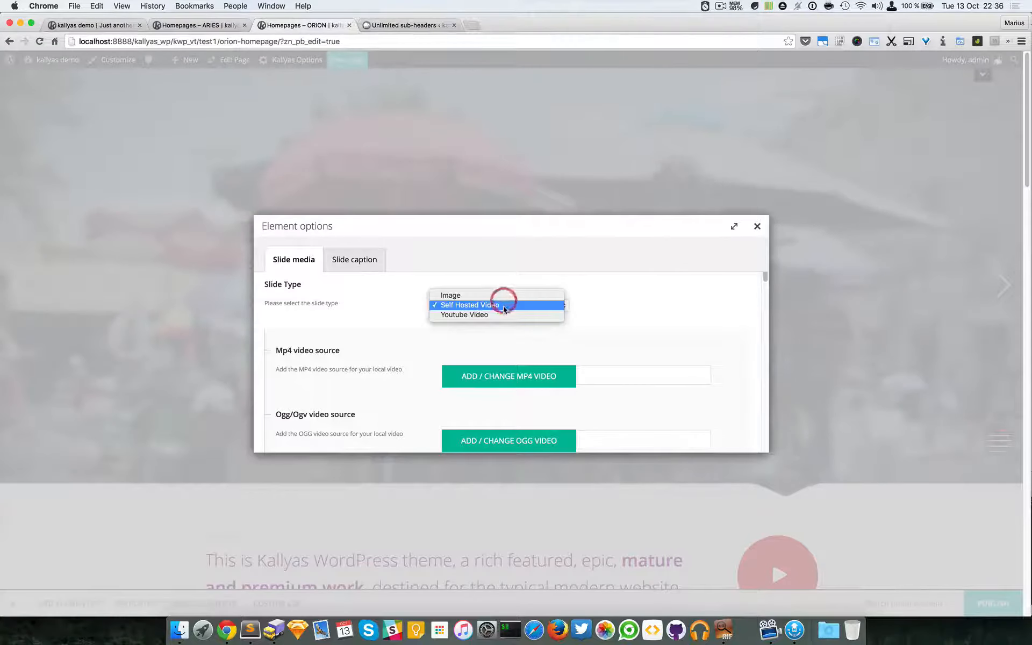
left_click(504, 315)
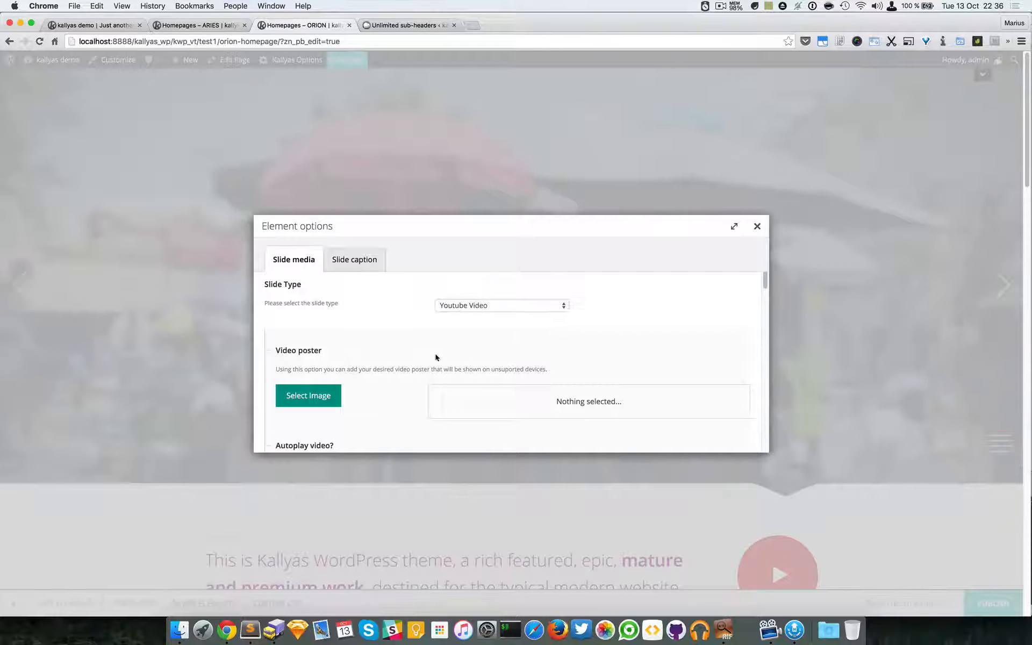
scroll(436, 357, "down", 2)
scroll(364, 361, "up", 2)
left_click(476, 305)
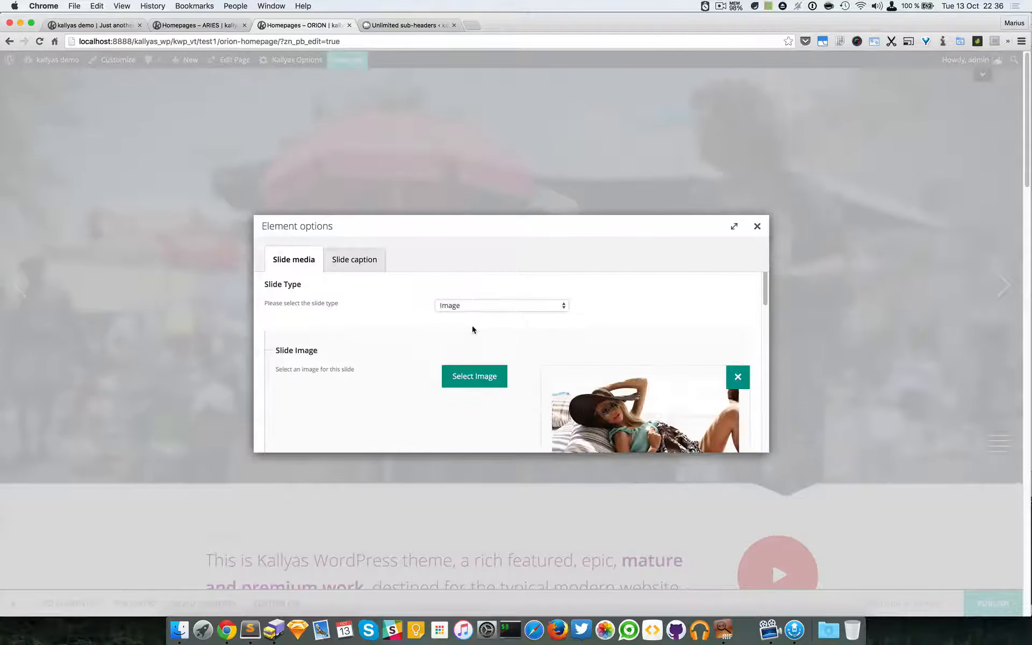
Step: Review the first slide's image setting and the available Slide Image Vertical Position choices
scroll(476, 330, "down", 3)
scroll(481, 338, "up", 2)
scroll(515, 344, "down", 2)
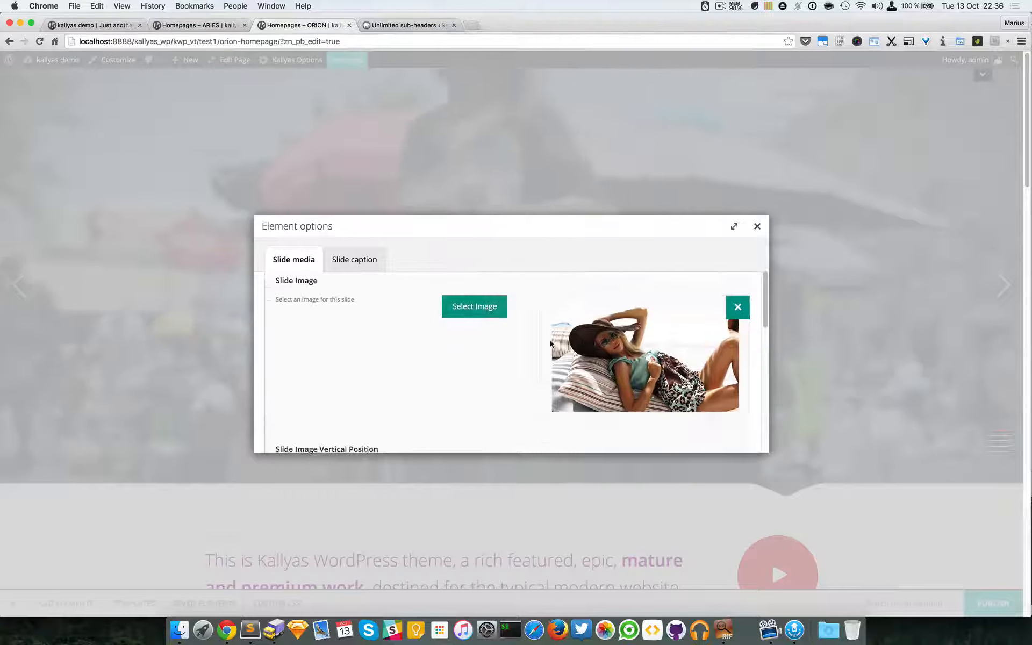
scroll(550, 340, "down", 2)
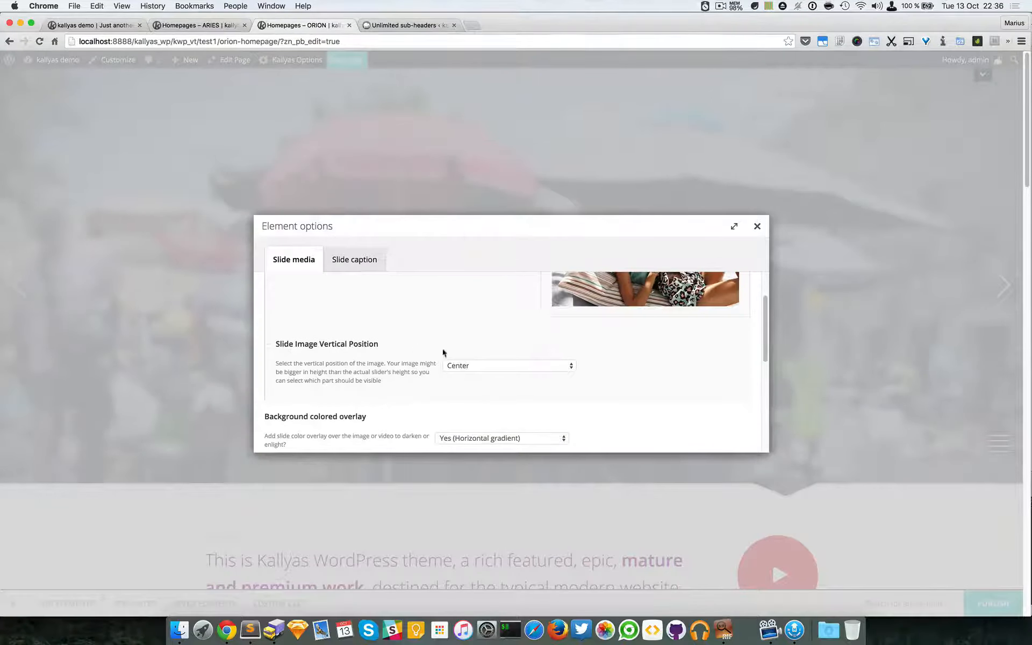
left_click(477, 371)
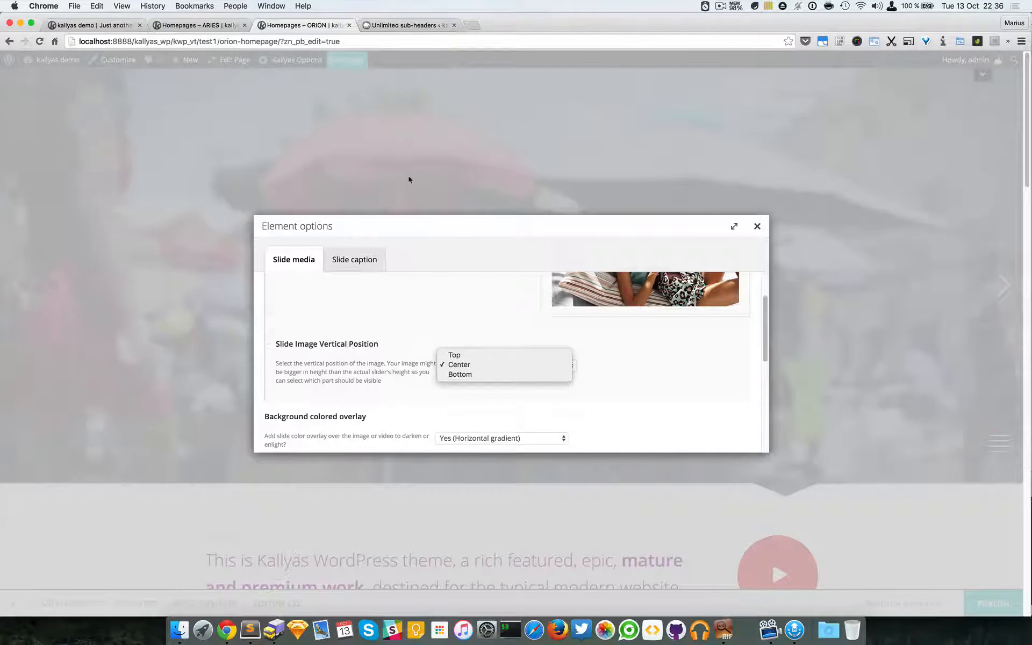
left_click(419, 375)
left_click(452, 366)
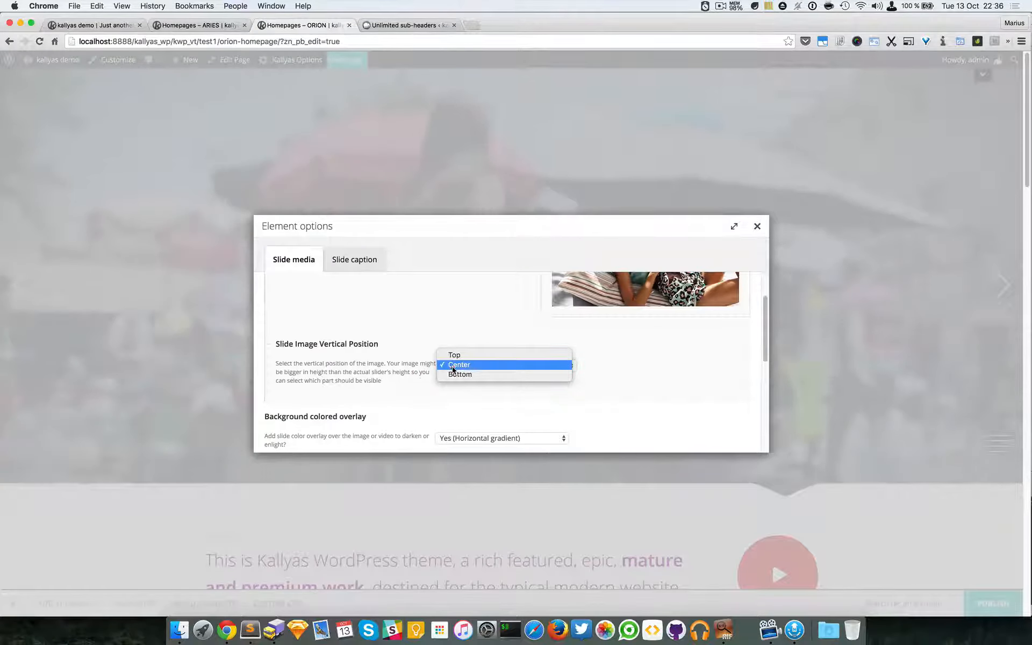
left_click(639, 391)
scroll(639, 390, "up", 3)
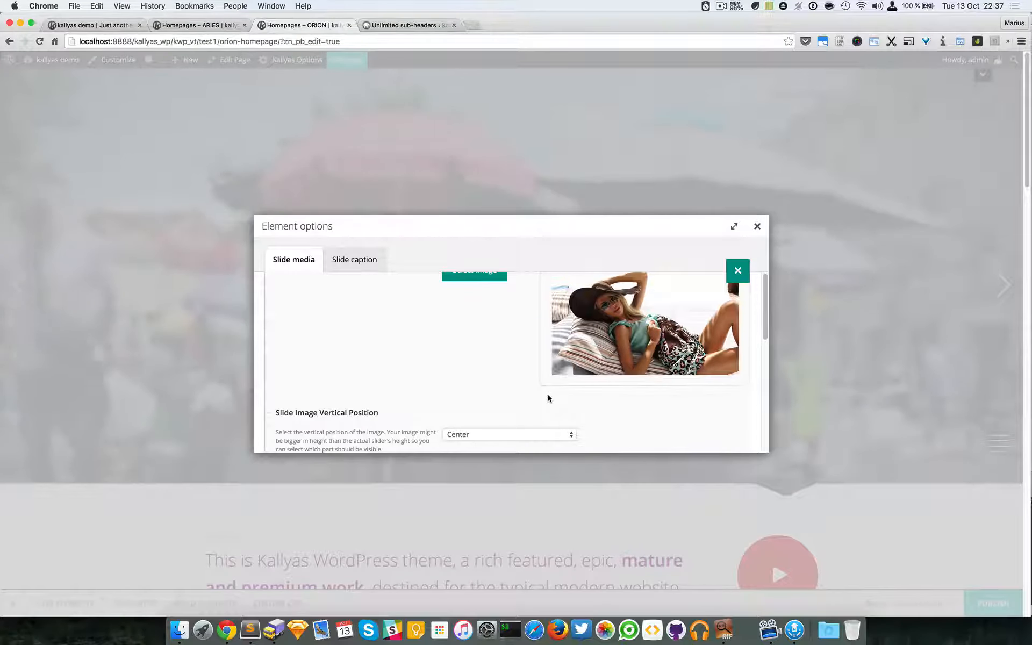
left_click(470, 430)
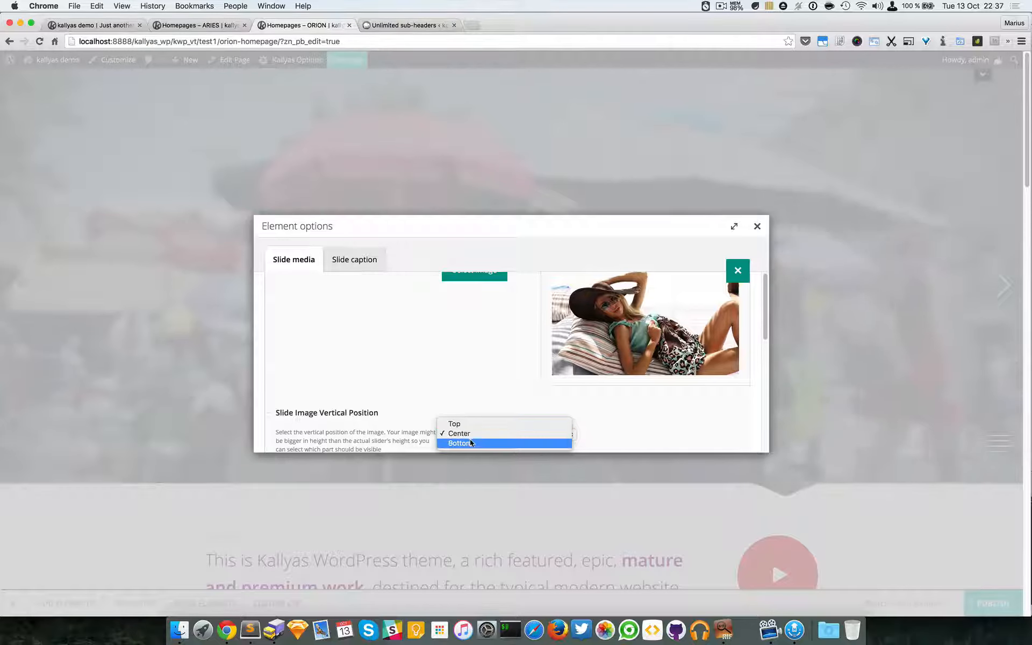
left_click(667, 435)
Step: Examine the slide's background colored overlay choices and the related color and opacity settings
scroll(675, 427, "down", 4)
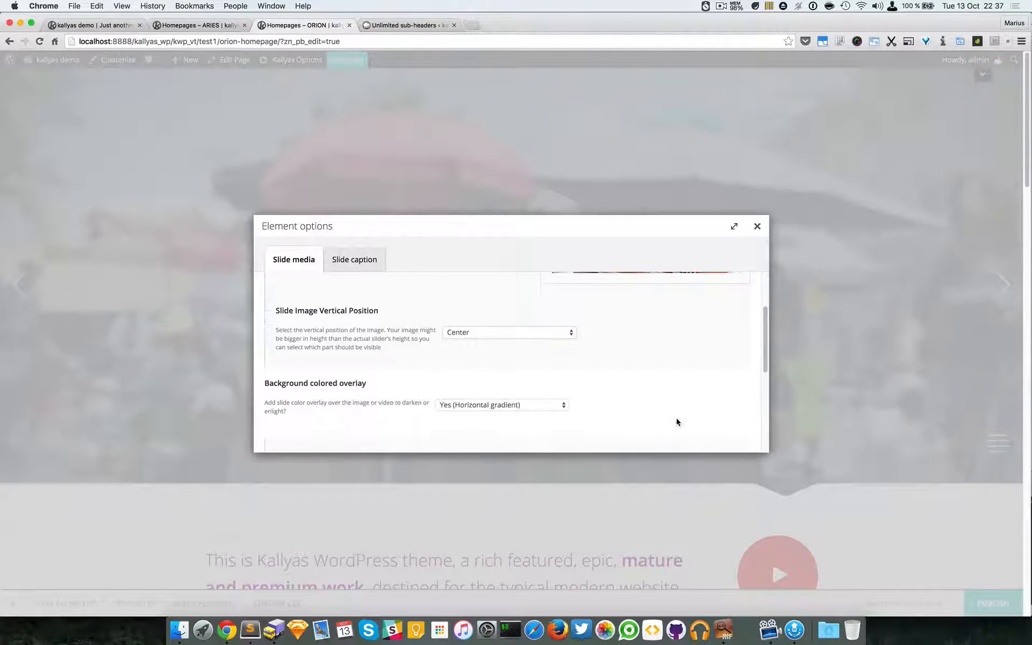
scroll(397, 385, "down", 1)
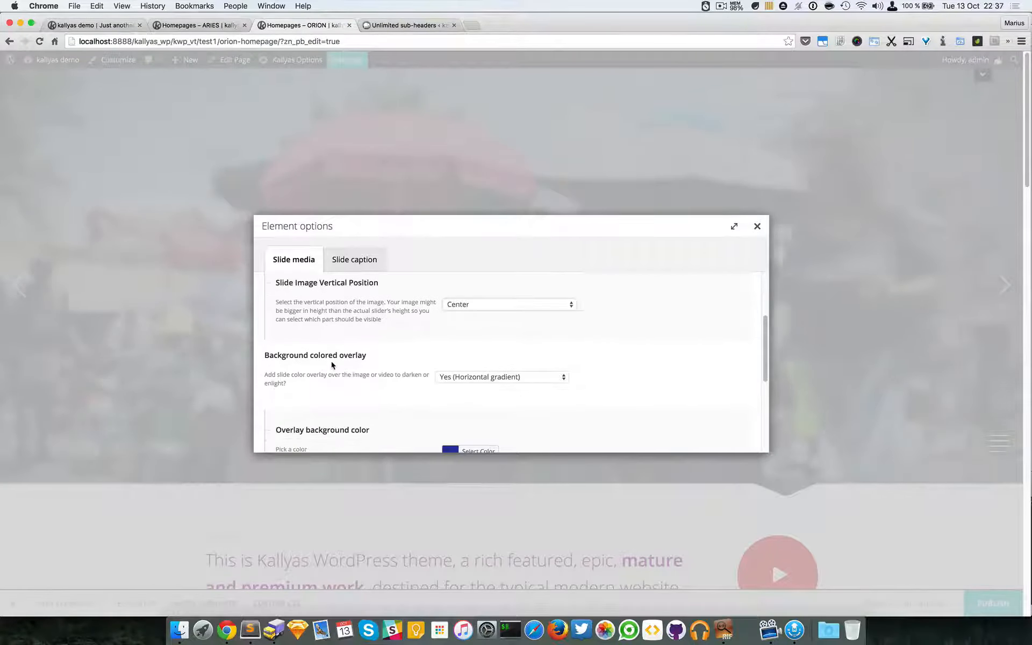
left_click_drag(390, 231, 534, 314)
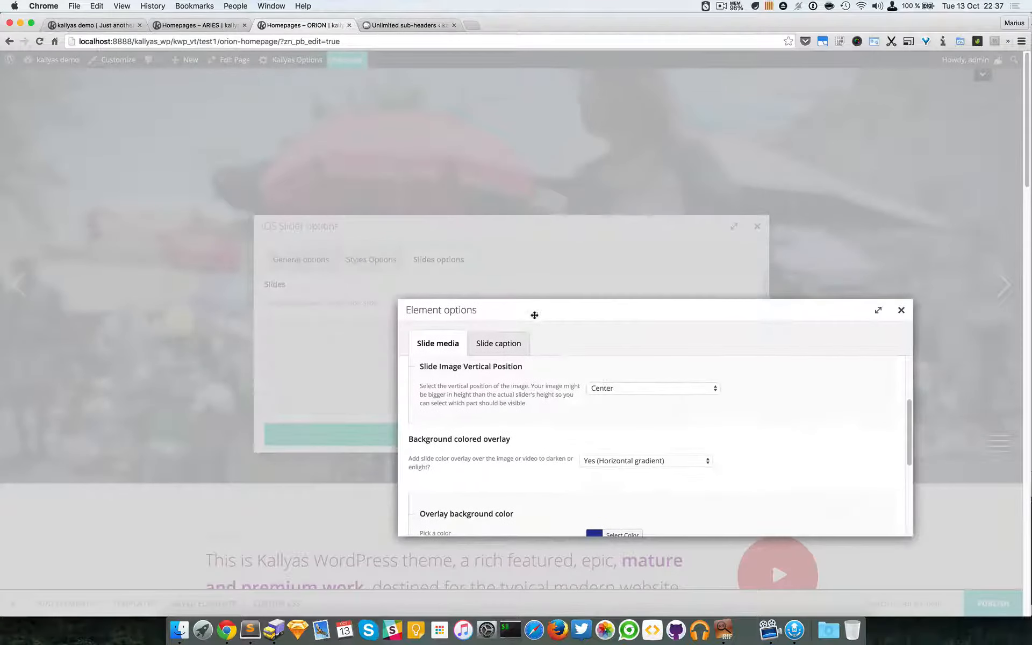
left_click(626, 461)
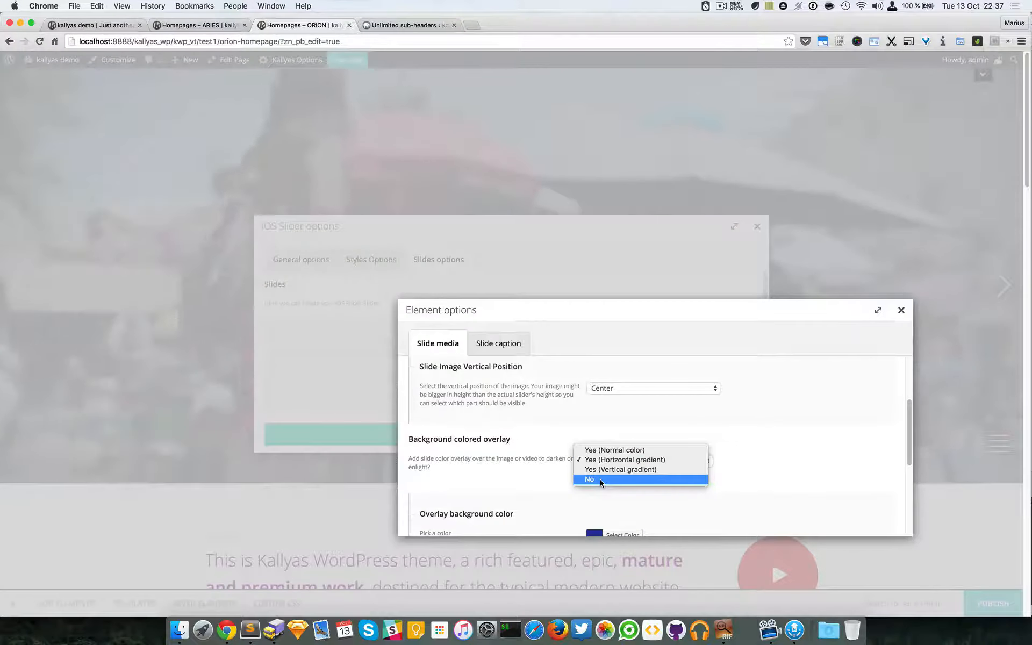
left_click(744, 426)
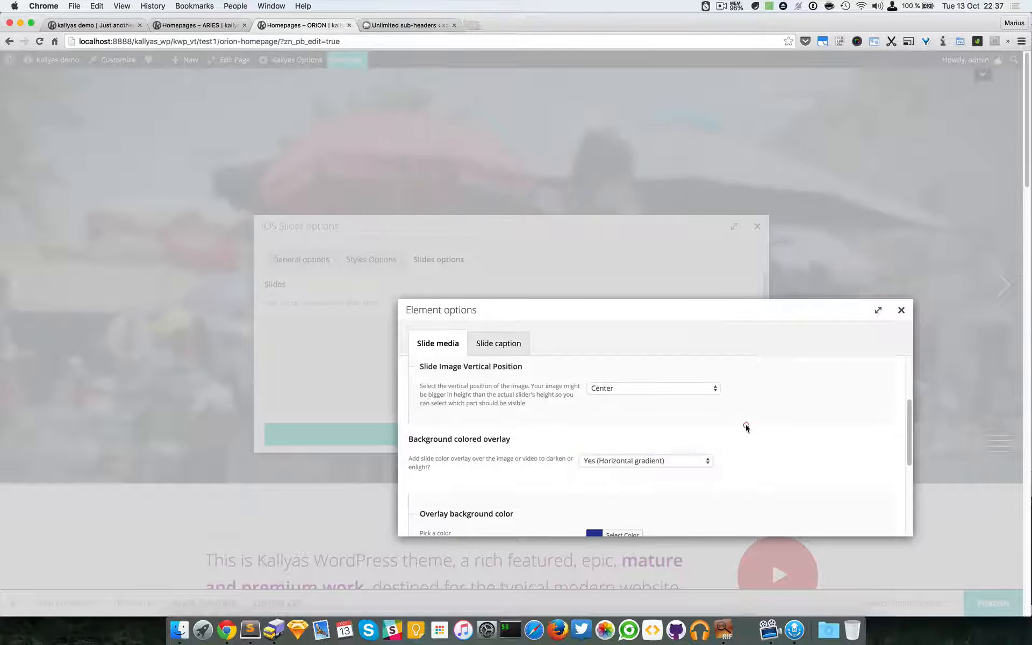
scroll(746, 428, "down", 2)
scroll(746, 429, "down", 5)
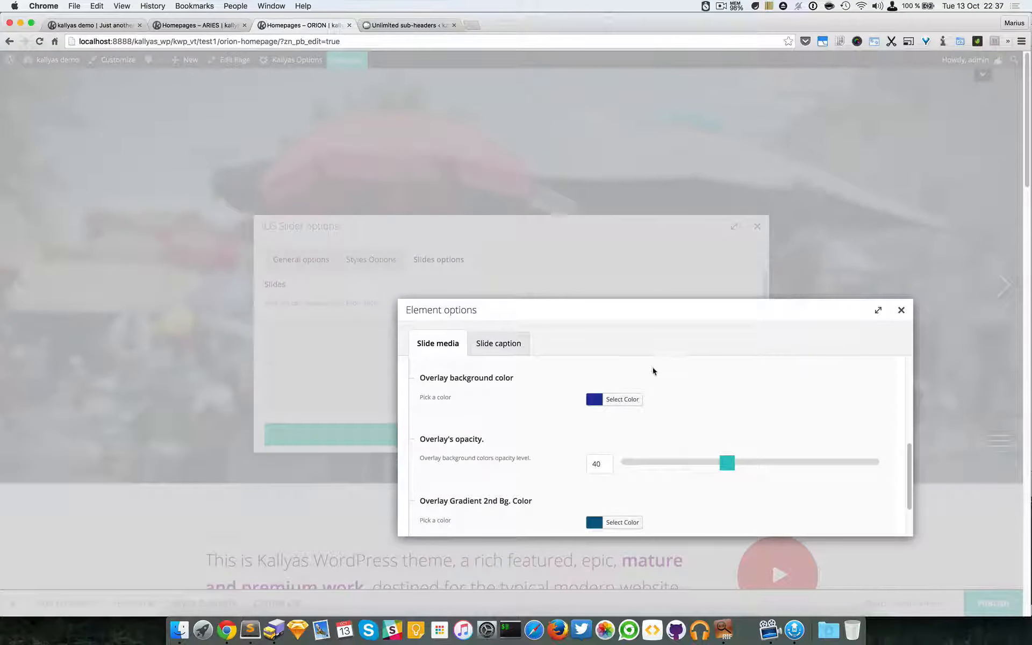
scroll(672, 416, "up", 3)
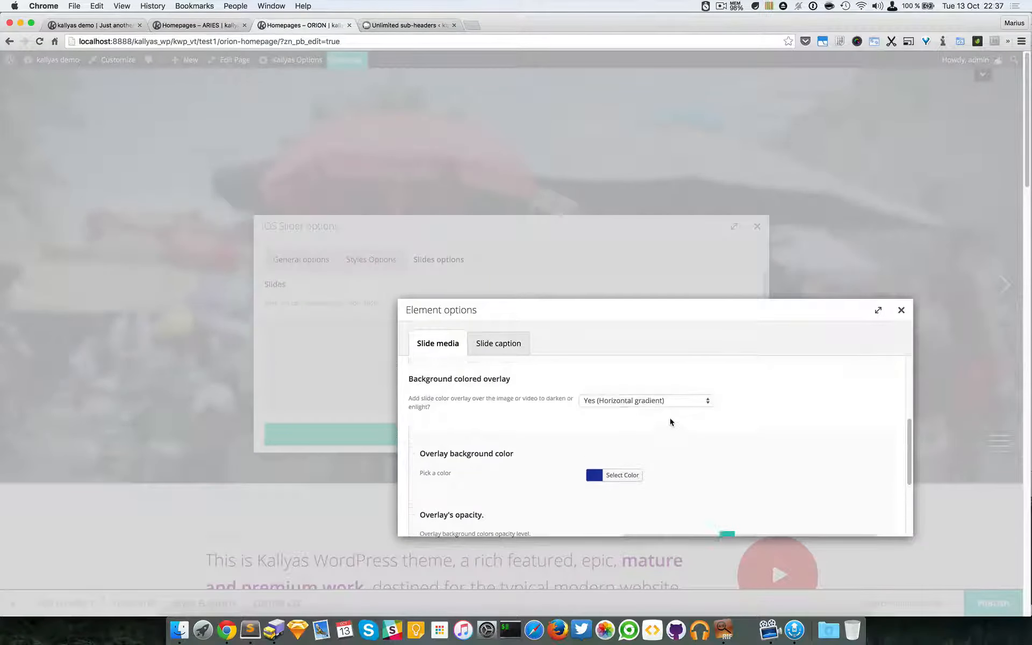
scroll(670, 428, "down", 2)
scroll(637, 442, "down", 1)
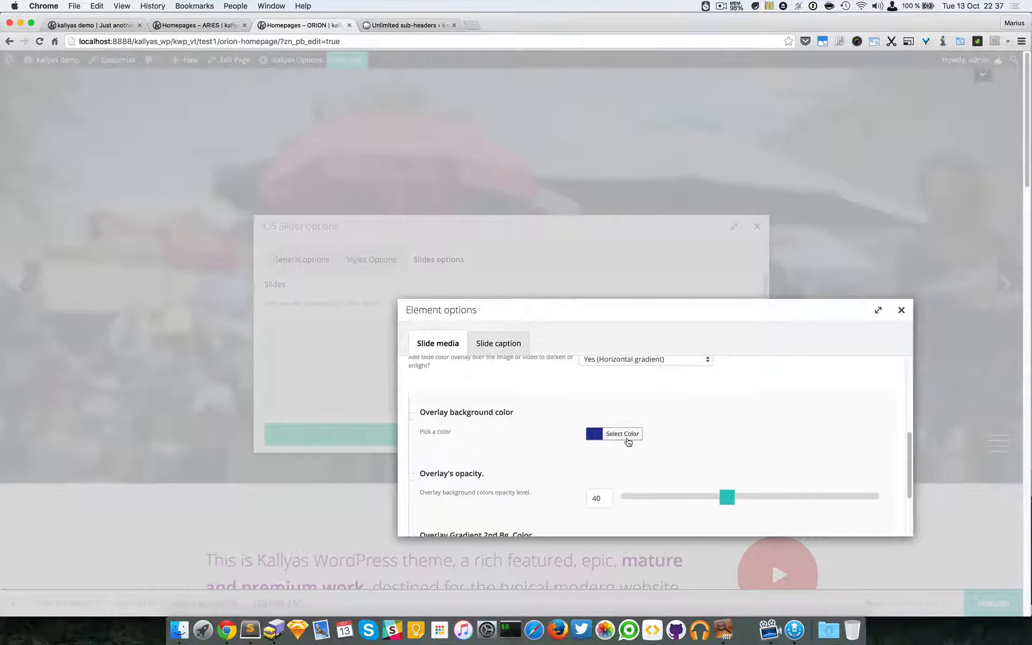
Step: Set the slide's overlay background color to #ff0749 and the overlay's opacity to 75
left_click(627, 438)
left_click_drag(655, 491, 730, 448)
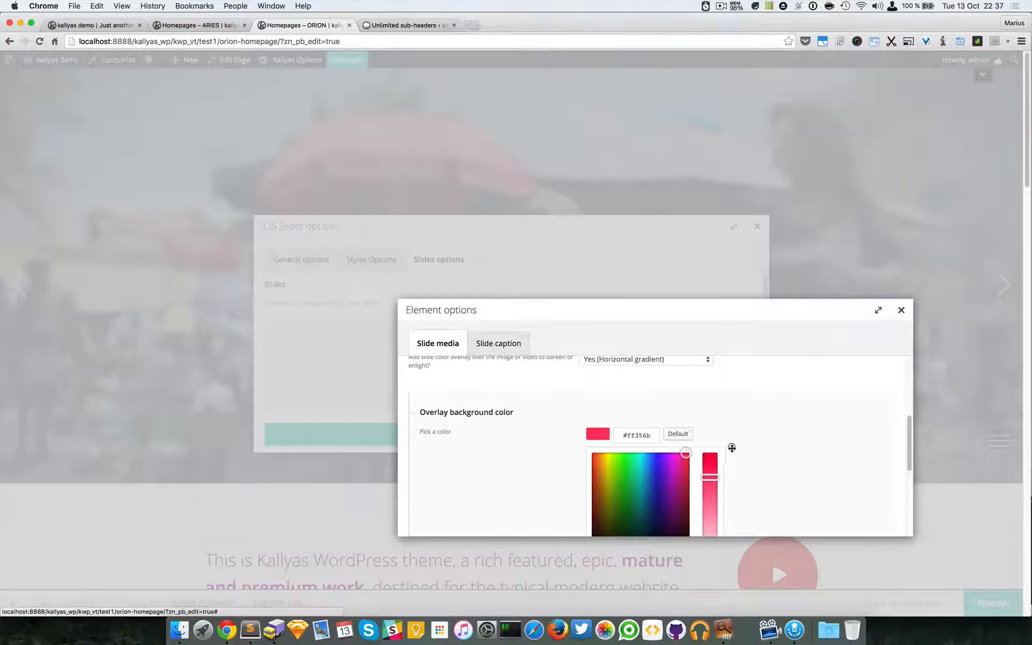
left_click(710, 461)
scroll(819, 466, "down", 1)
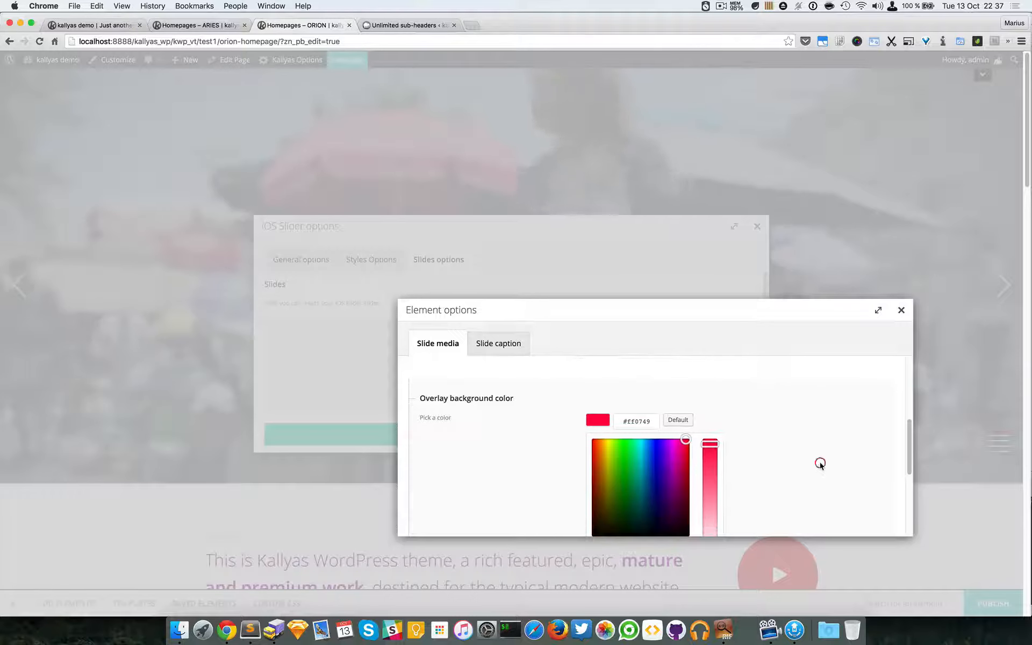
scroll(819, 463, "down", 5)
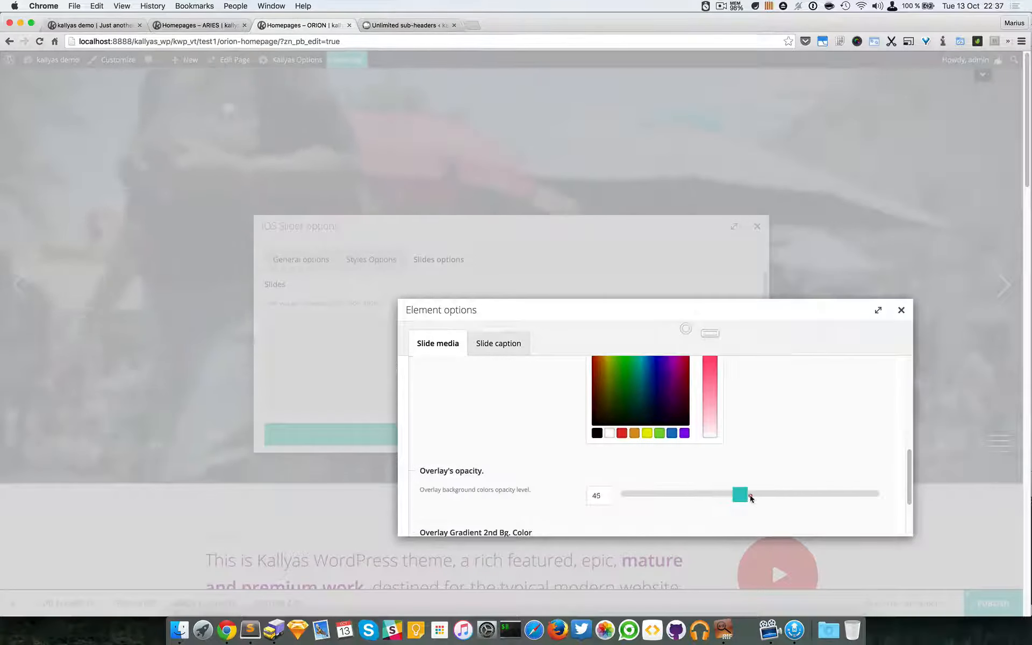
left_click_drag(750, 495, 807, 493)
Step: Show the color picker for the overlay gradient's second background color and set the gradient overlay's second opacity to 75
scroll(792, 398, "down", 4)
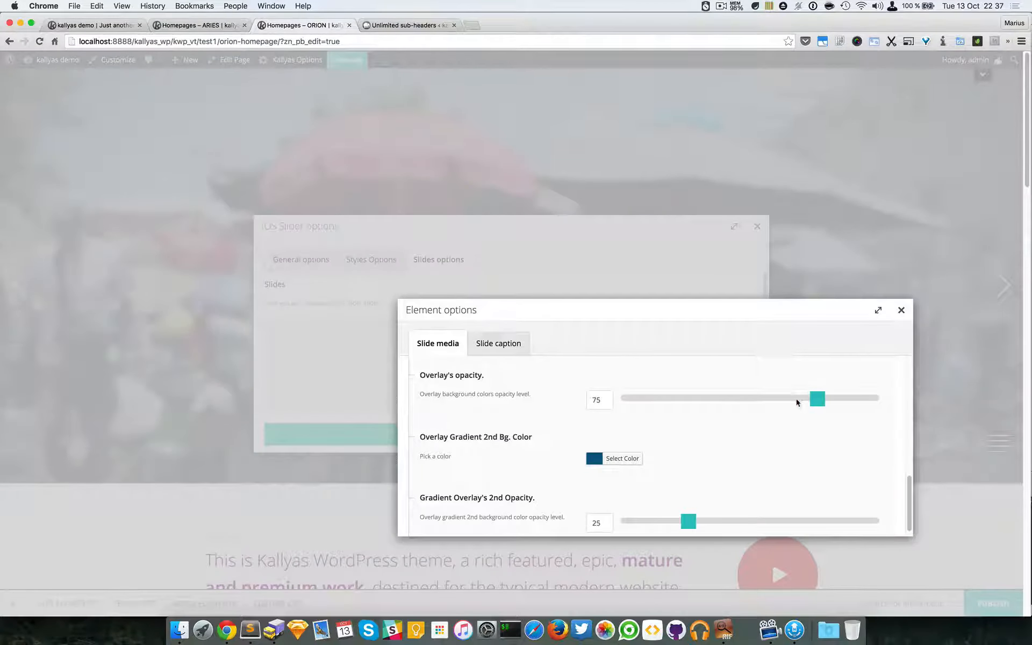
left_click(608, 463)
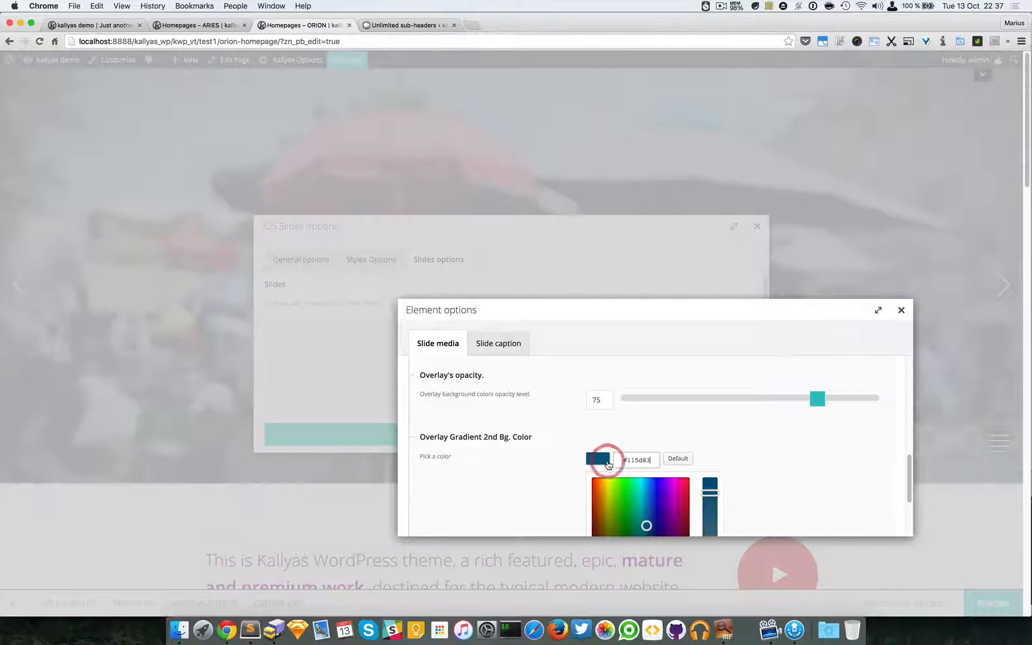
scroll(644, 463, "down", 2)
scroll(747, 451, "down", 4)
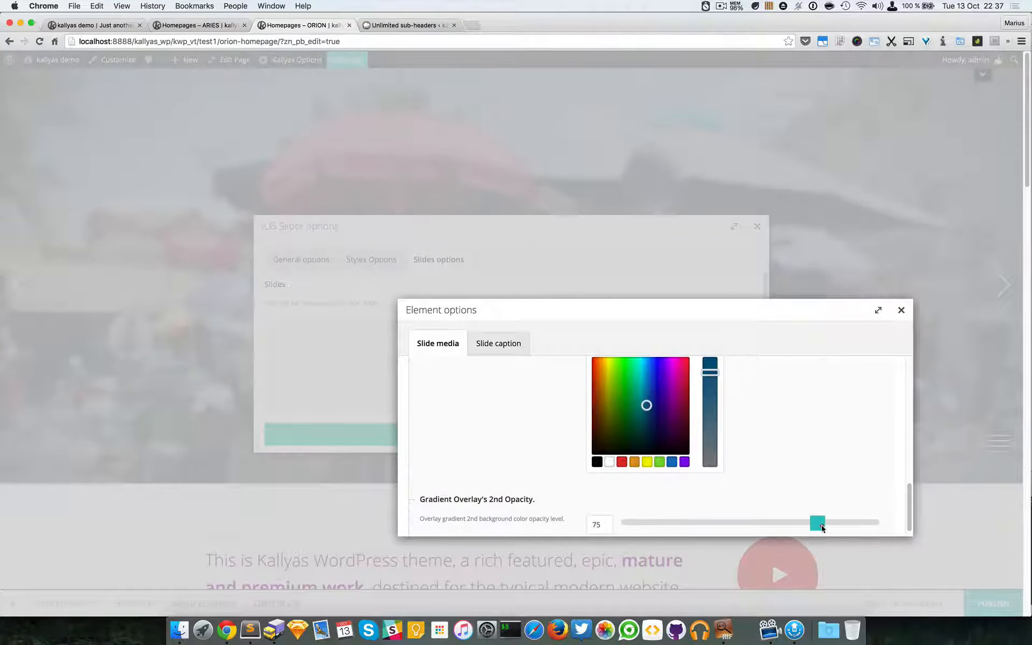
scroll(817, 479, "down", 1)
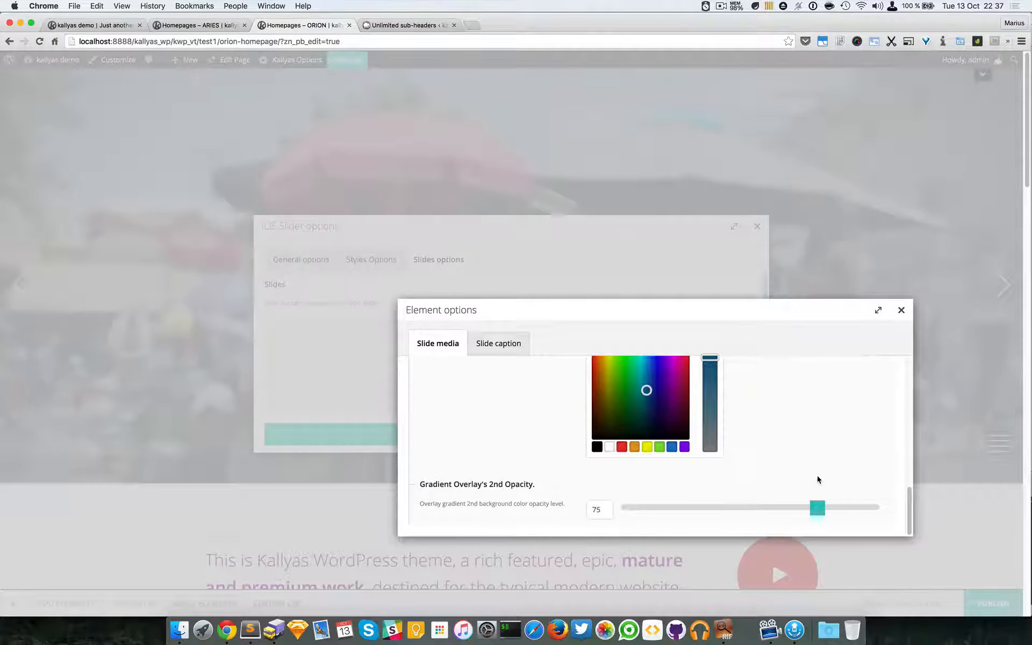
Step: Close the slide and slider options and collapse the element library to view the horizontal gradient overlay on the slider
scroll(817, 479, "up", 10)
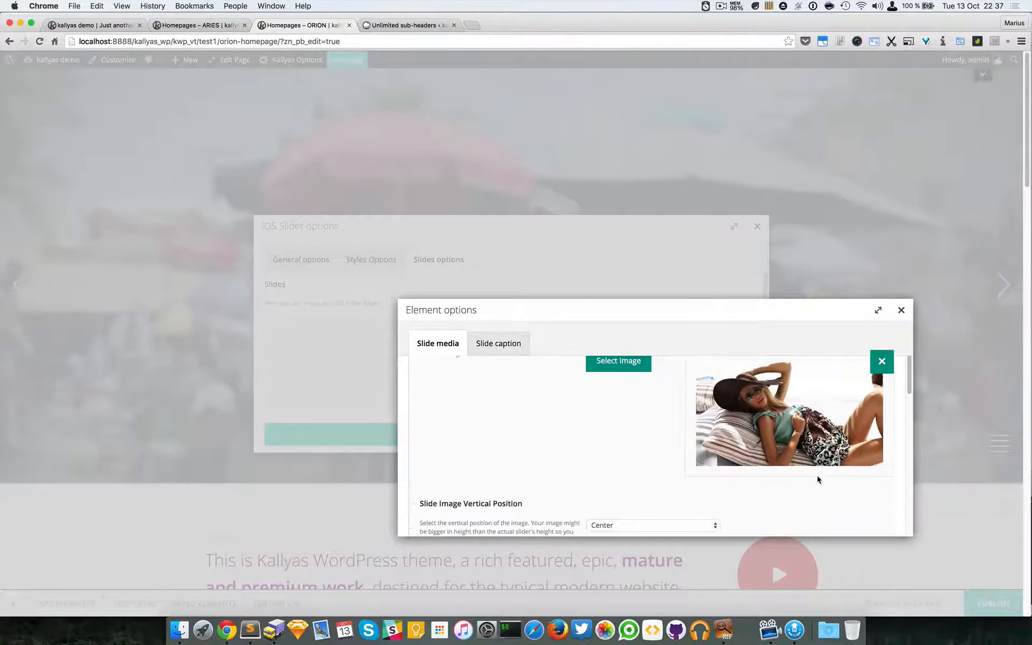
left_click(901, 311)
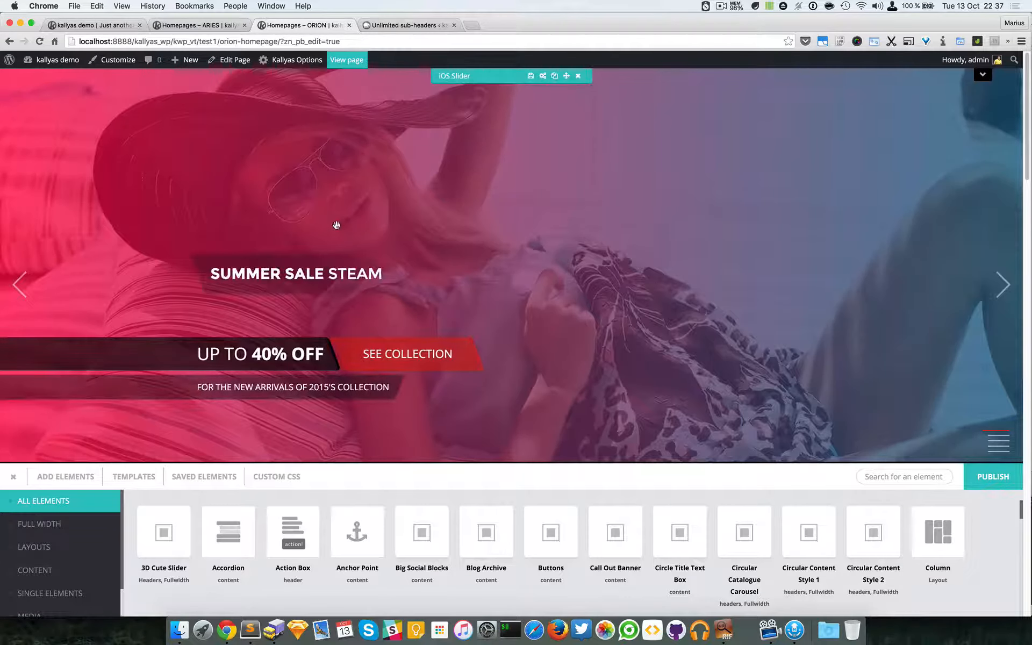
left_click(12, 480)
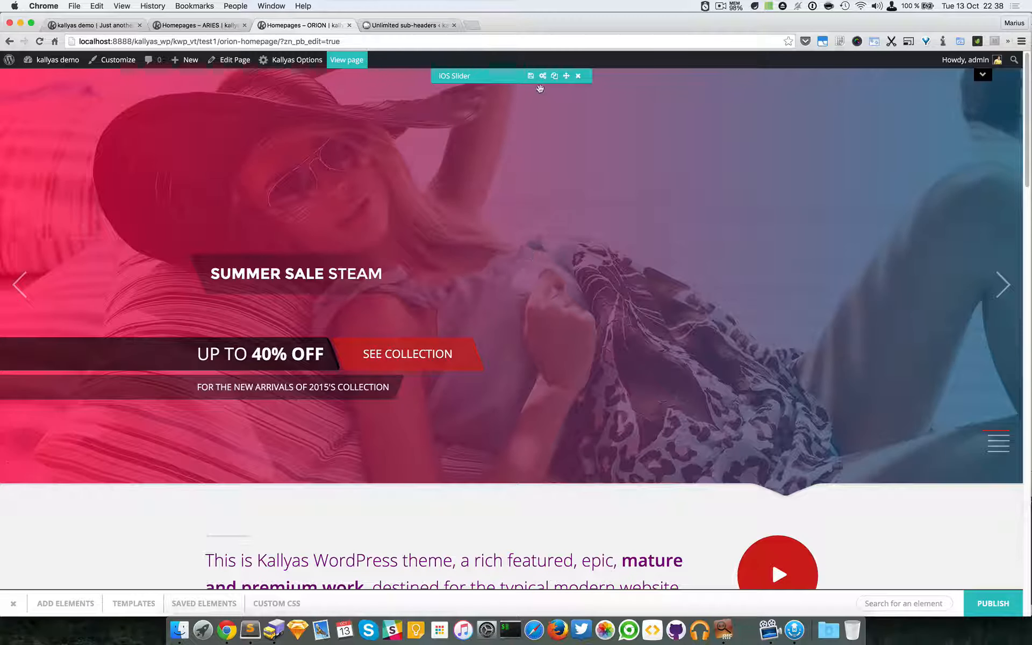
Step: Reopen the iOS Slider's slide list, move its options window away from the headline, and open the first slide's options
left_click(543, 77)
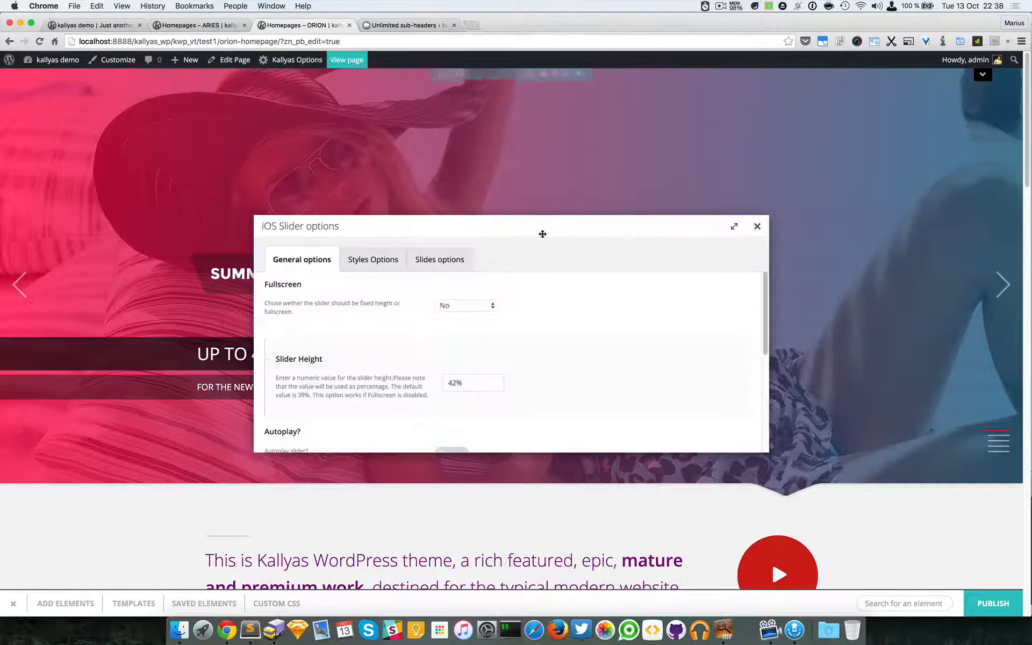
left_click_drag(545, 223, 658, 314)
left_click(564, 349)
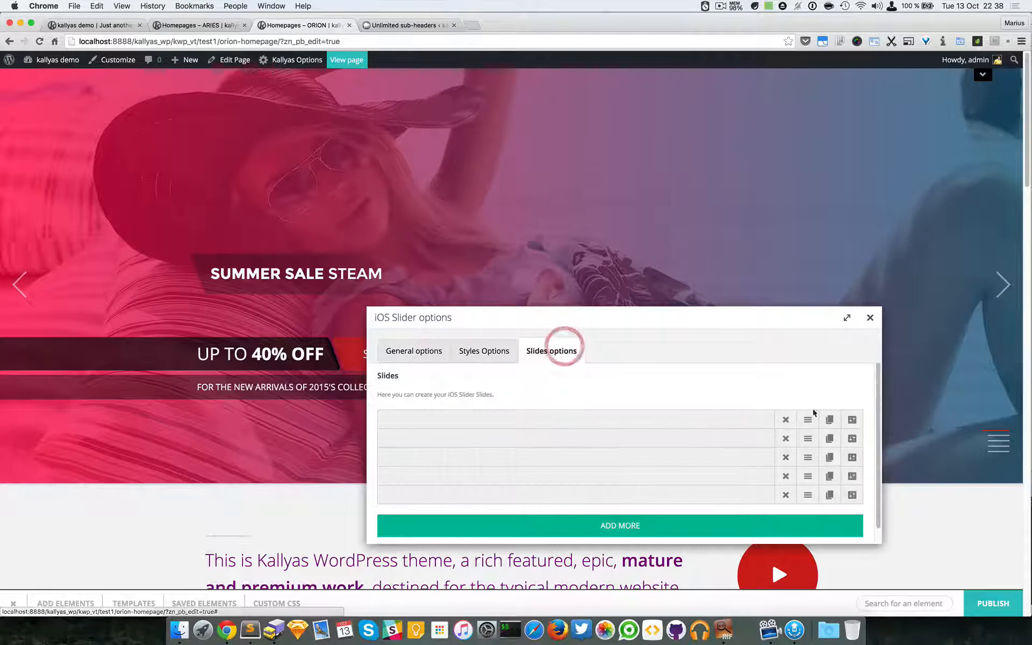
left_click(848, 421)
Step: Set the first slide's background colored overlay to Yes (Vertical gradient) and close the slide and slider options
scroll(414, 320, "down", 5)
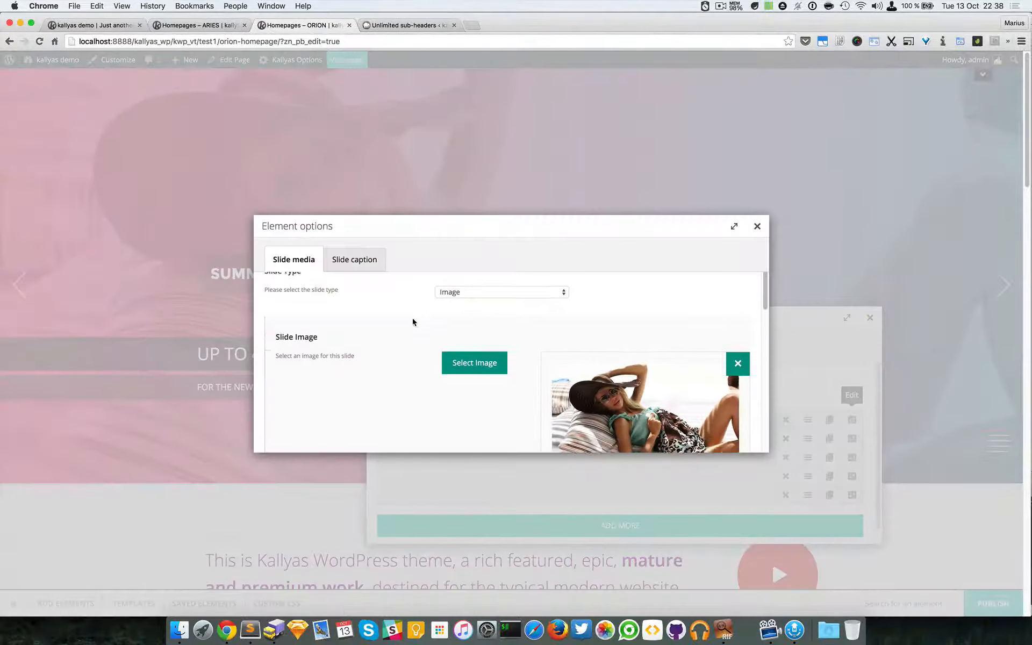
scroll(474, 403, "down", 3)
left_click(473, 370)
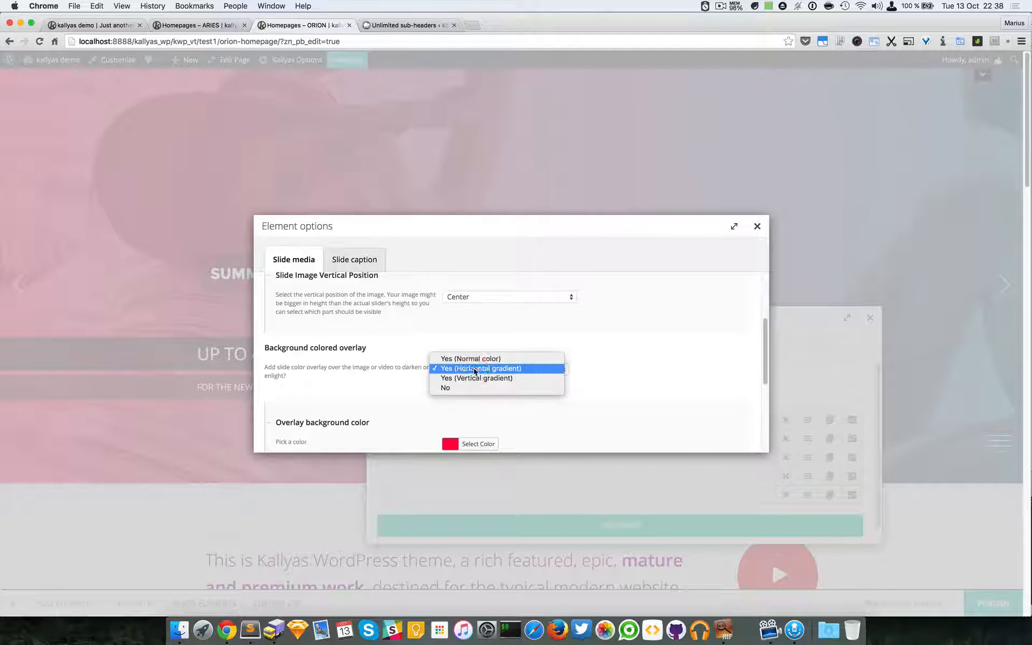
left_click(480, 379)
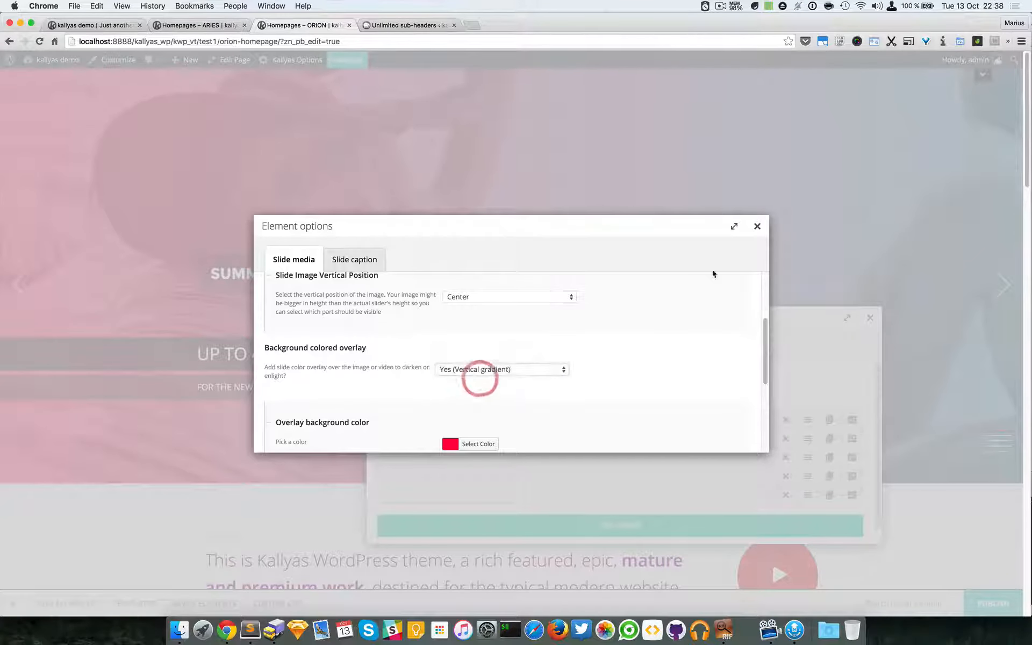
left_click(757, 224)
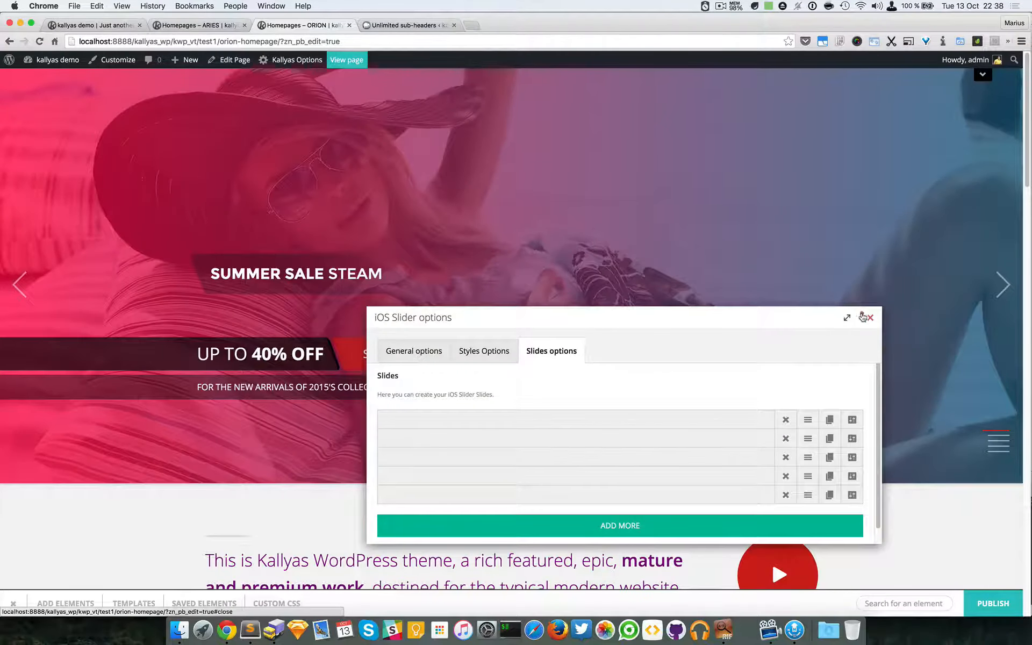
left_click(863, 317)
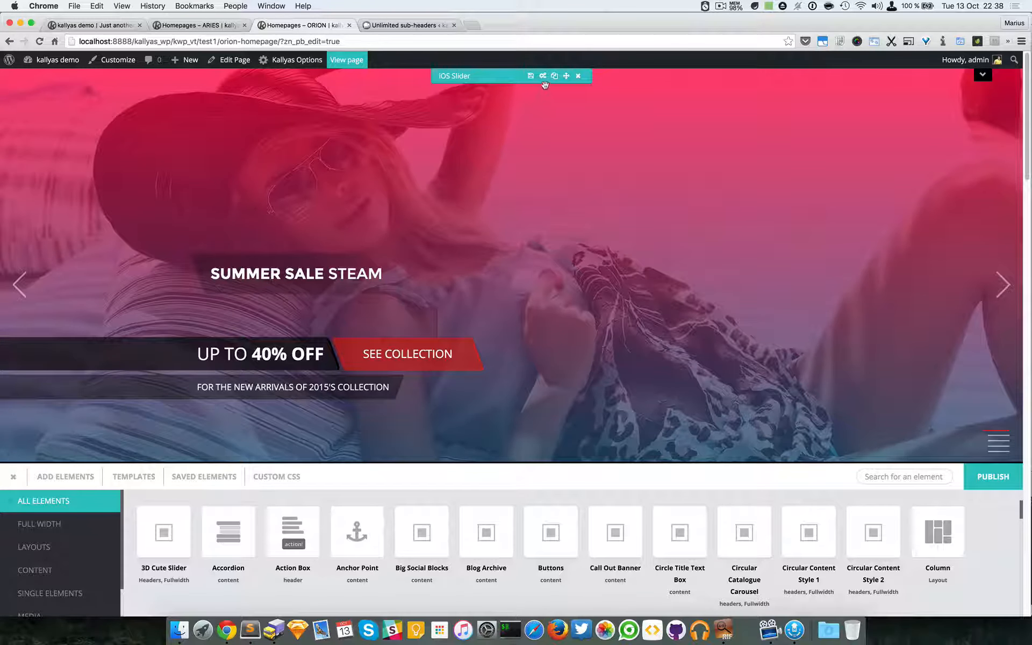
Step: Reopen the first slide's options from the iOS Slider, review its overlay opacity and second gradient color settings, and close them
left_click(542, 77)
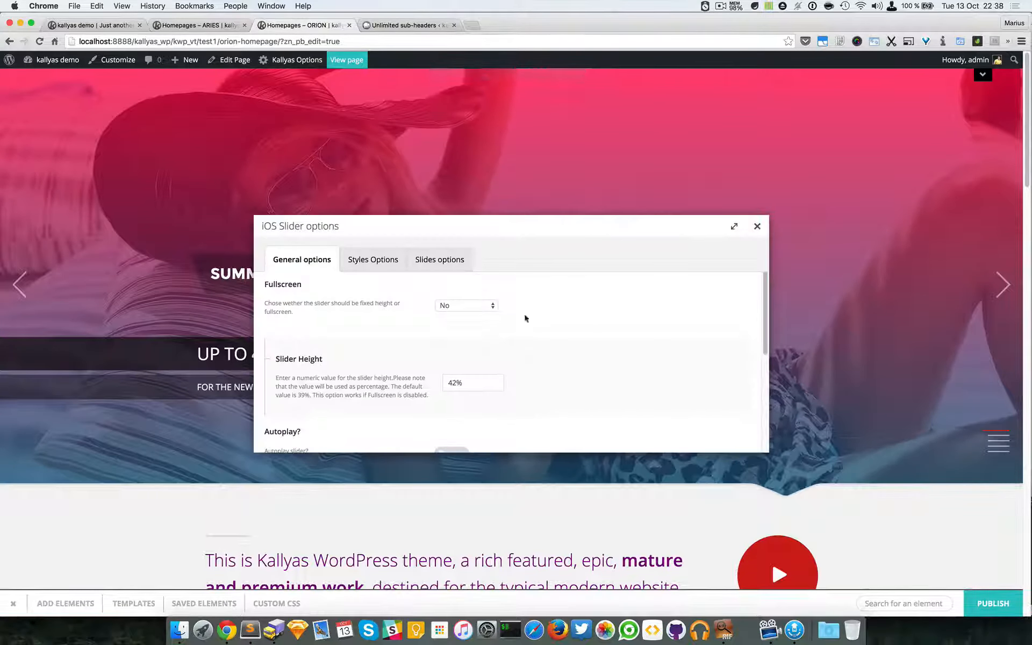
left_click(454, 267)
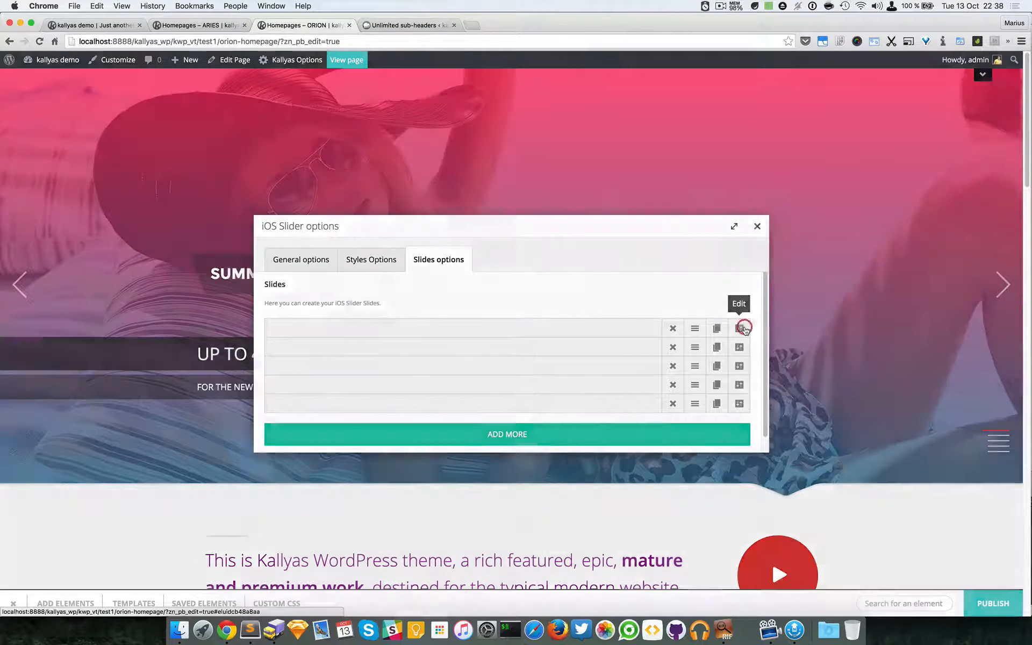
left_click(739, 328)
scroll(408, 346, "down", 2)
scroll(408, 346, "down", 5)
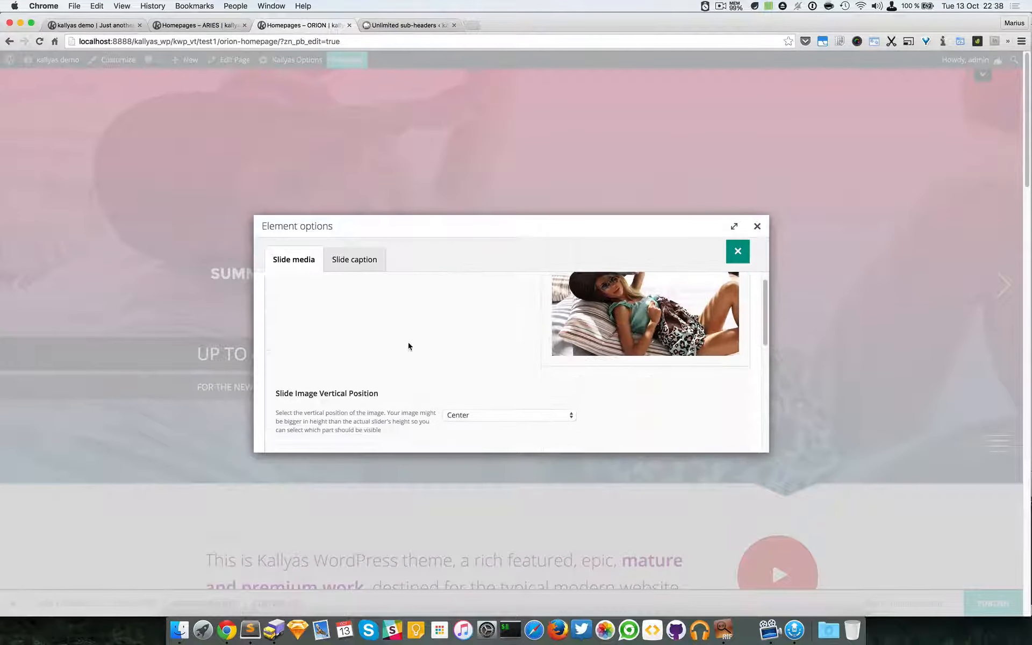
scroll(410, 344, "down", 3)
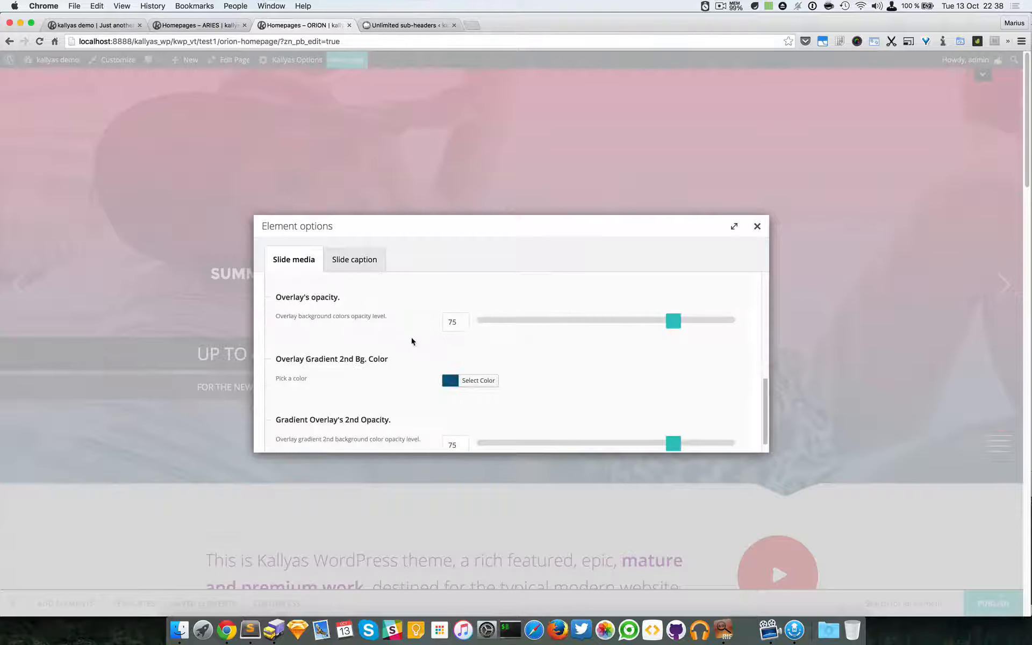
scroll(412, 340, "up", 10)
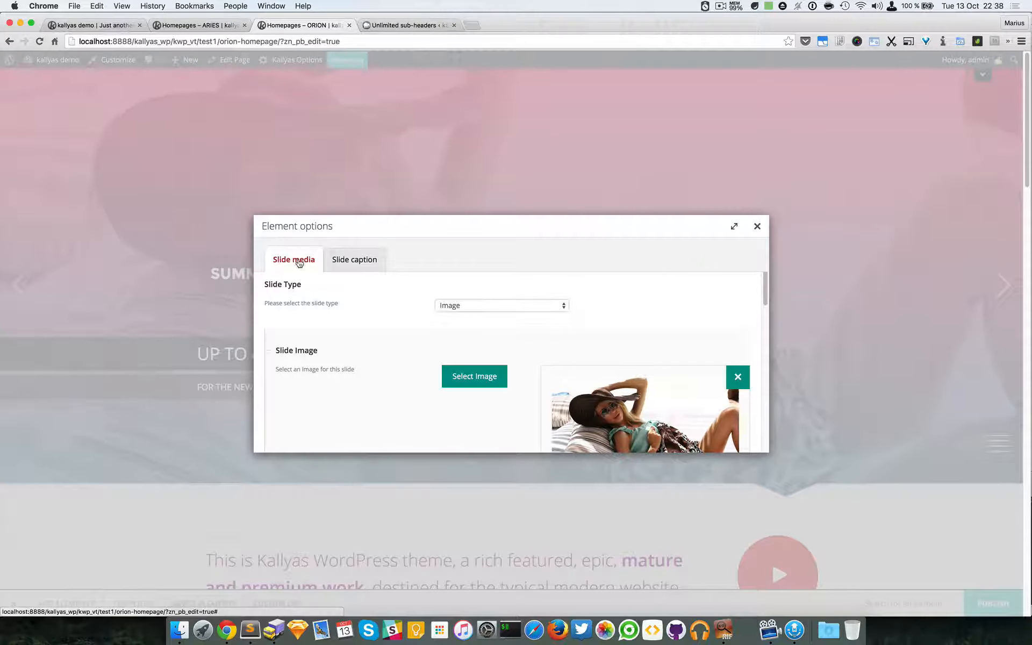
left_click(757, 227)
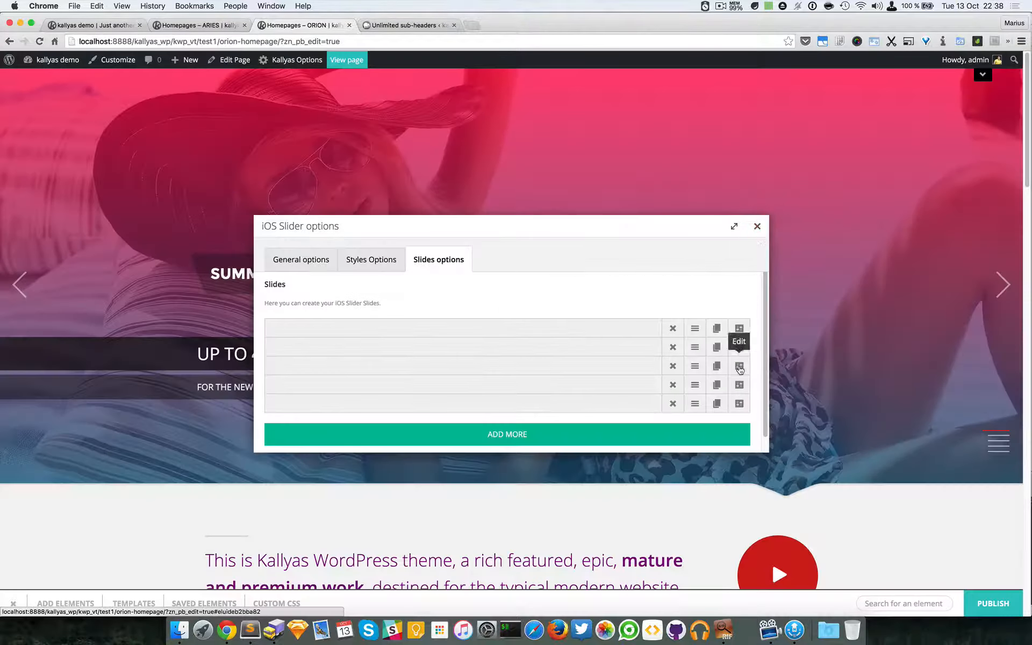
Step: Find the slide with the Self Hosted Video type, move it to the top of the slide list, and close the slider options
left_click(740, 347)
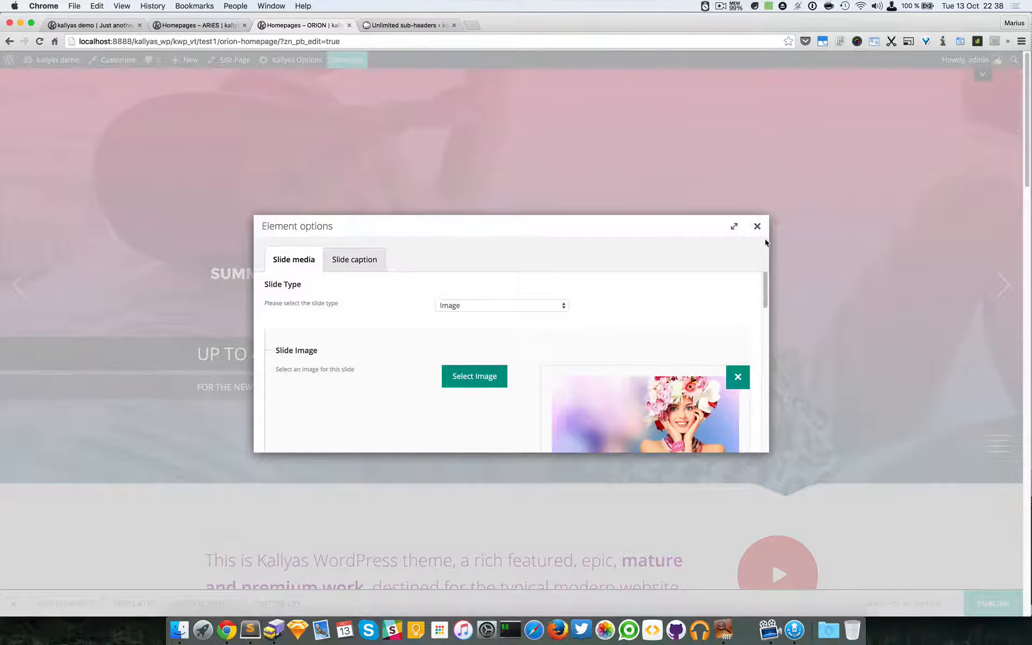
left_click(757, 227)
left_click(738, 367)
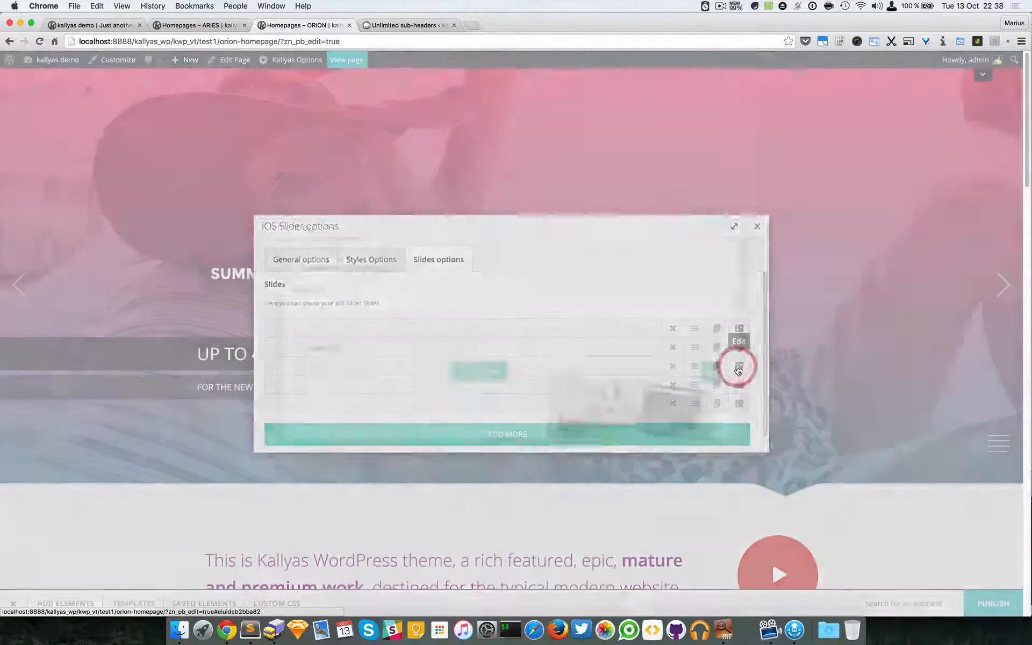
left_click(754, 226)
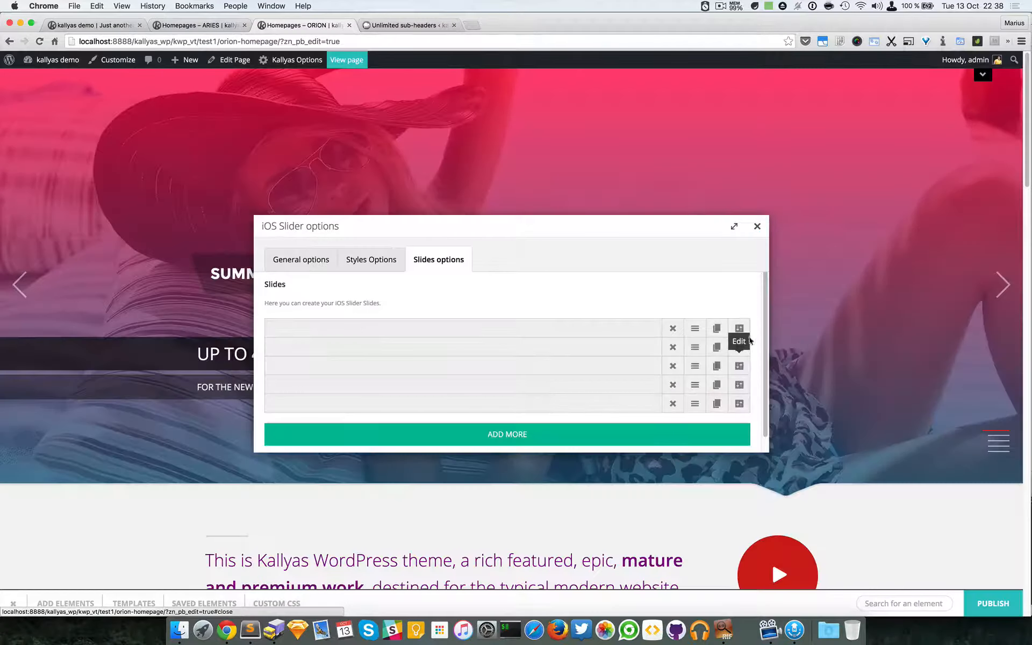
left_click(740, 384)
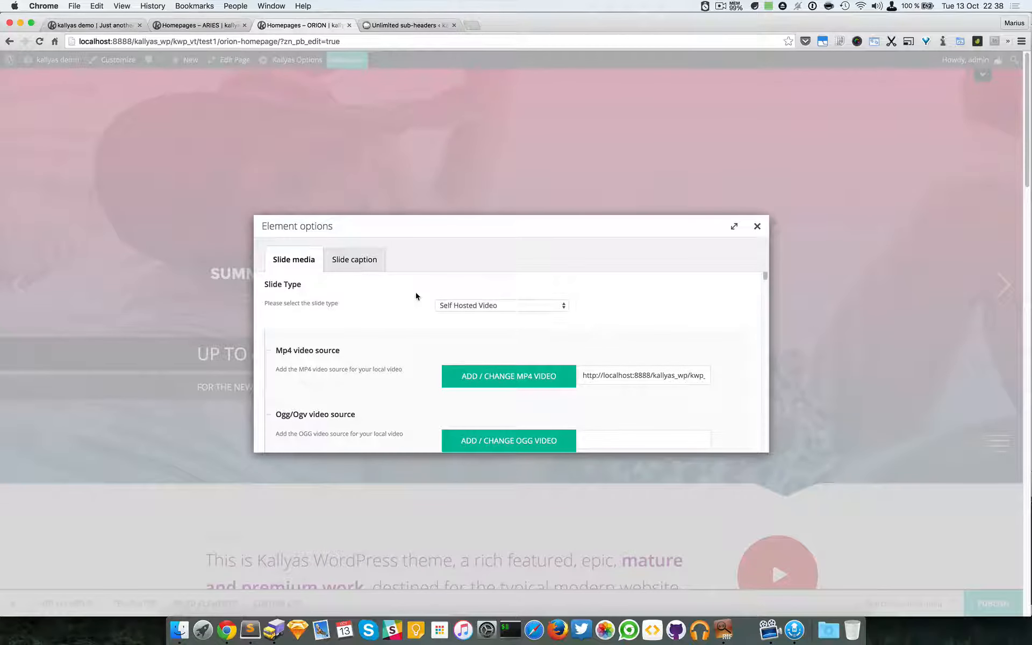
left_click(757, 226)
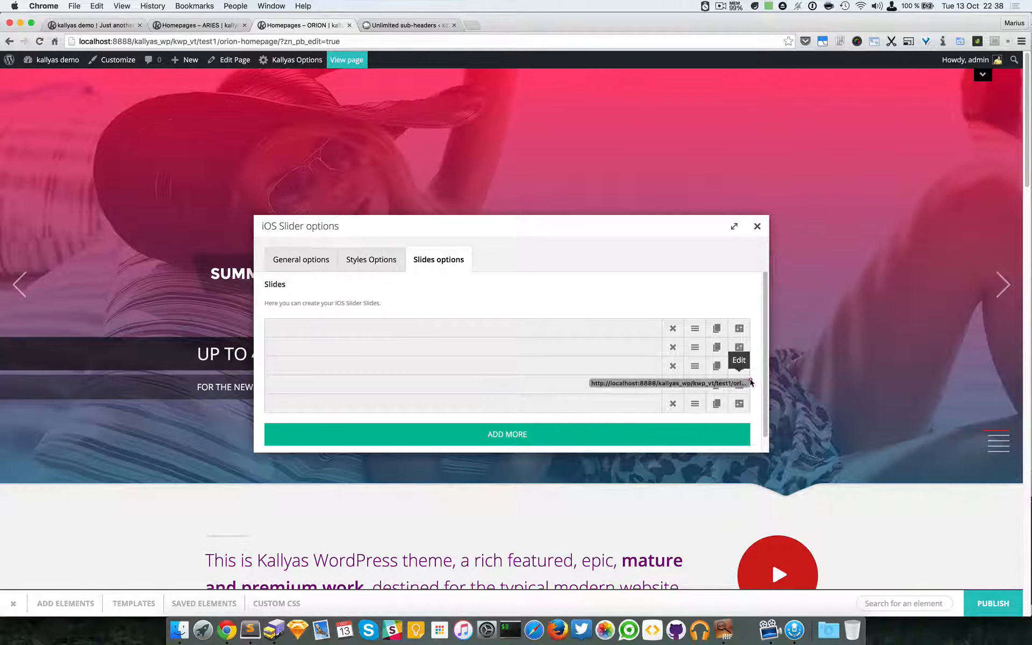
left_click_drag(691, 348, 691, 326)
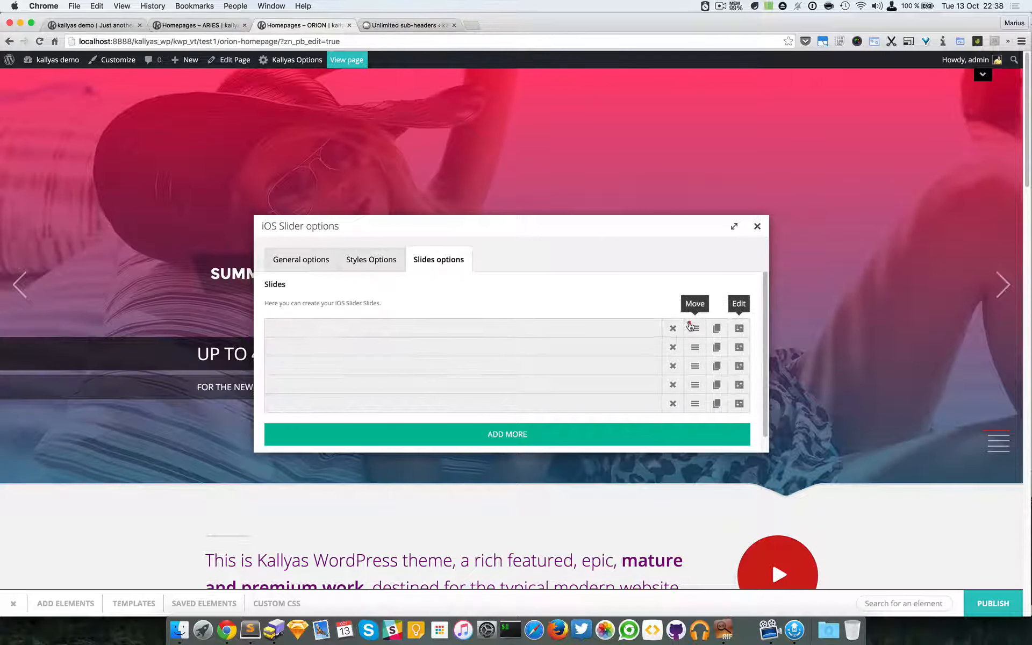
left_click(754, 226)
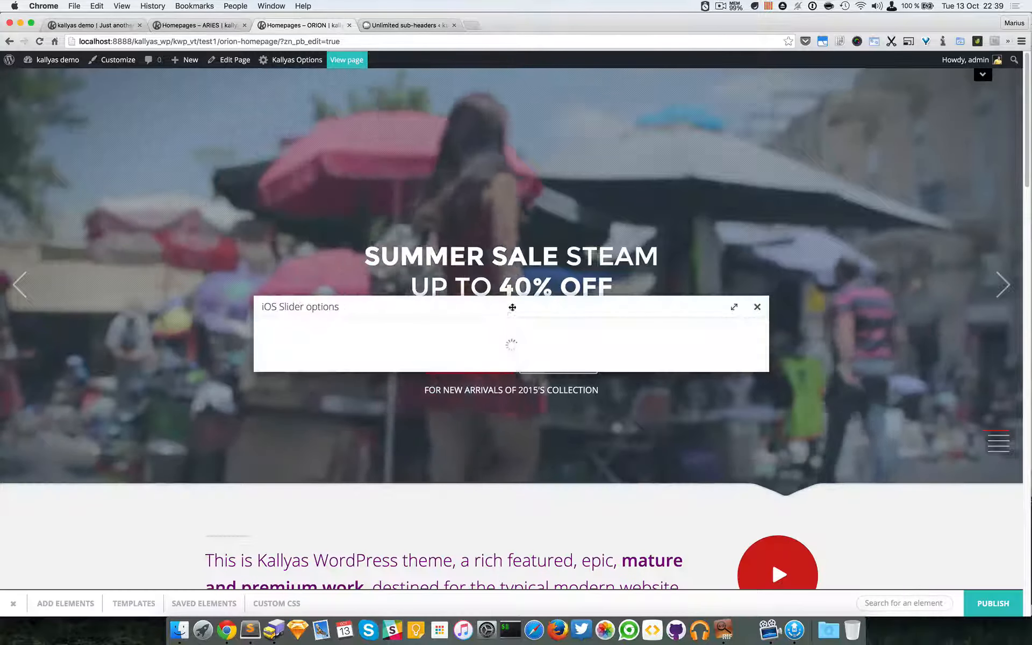
Step: Reopen the iOS Slider's slide list, open the first slide's options, and move the option windows away from the slider's headline
left_click(429, 262)
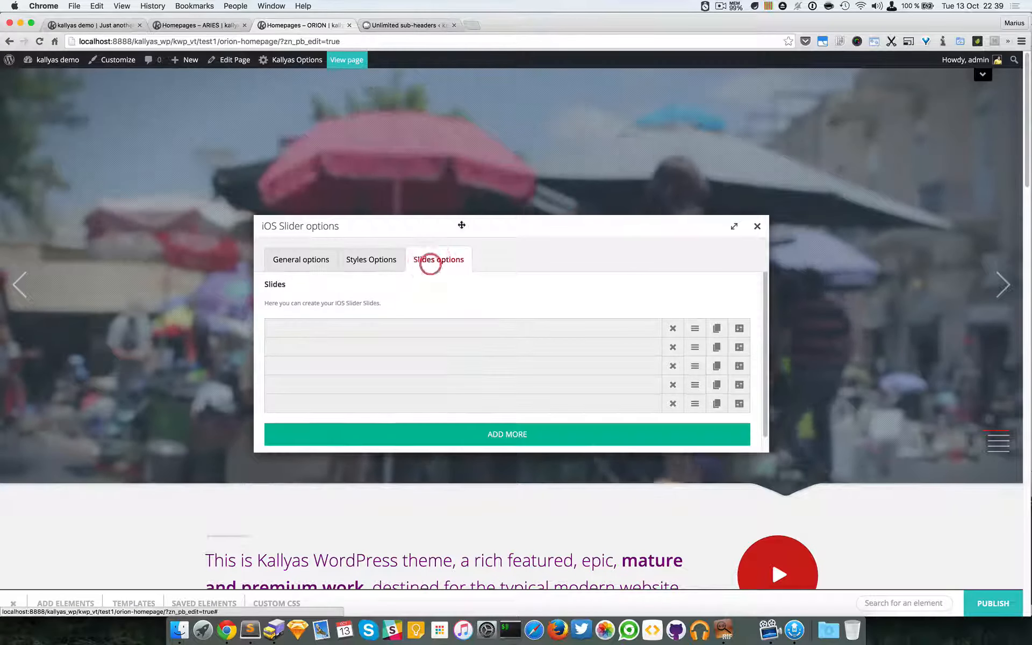
left_click_drag(481, 215, 642, 325)
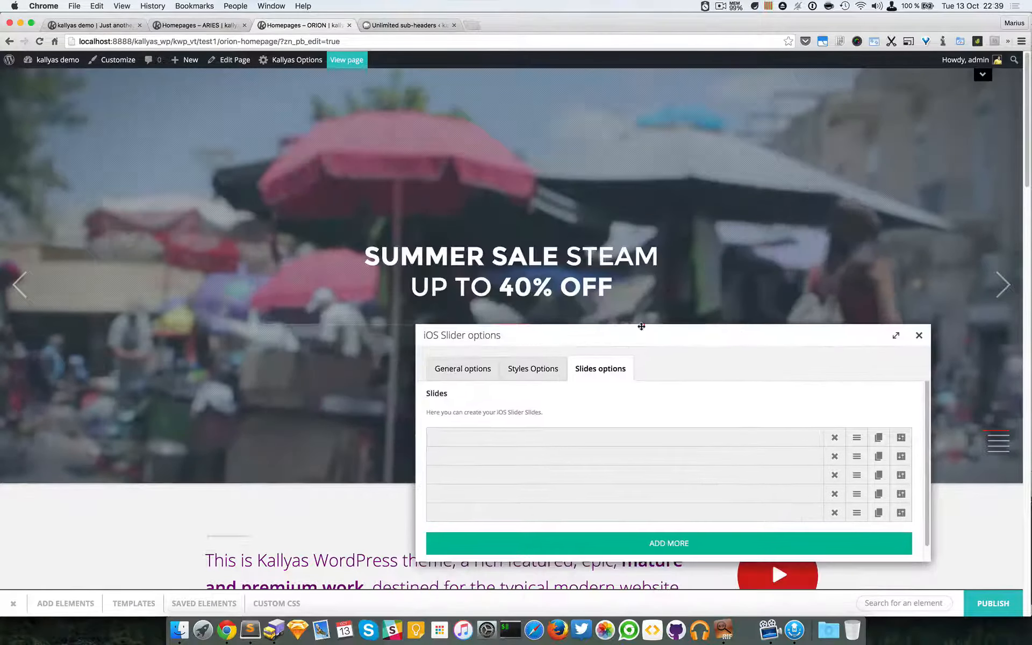
left_click(897, 437)
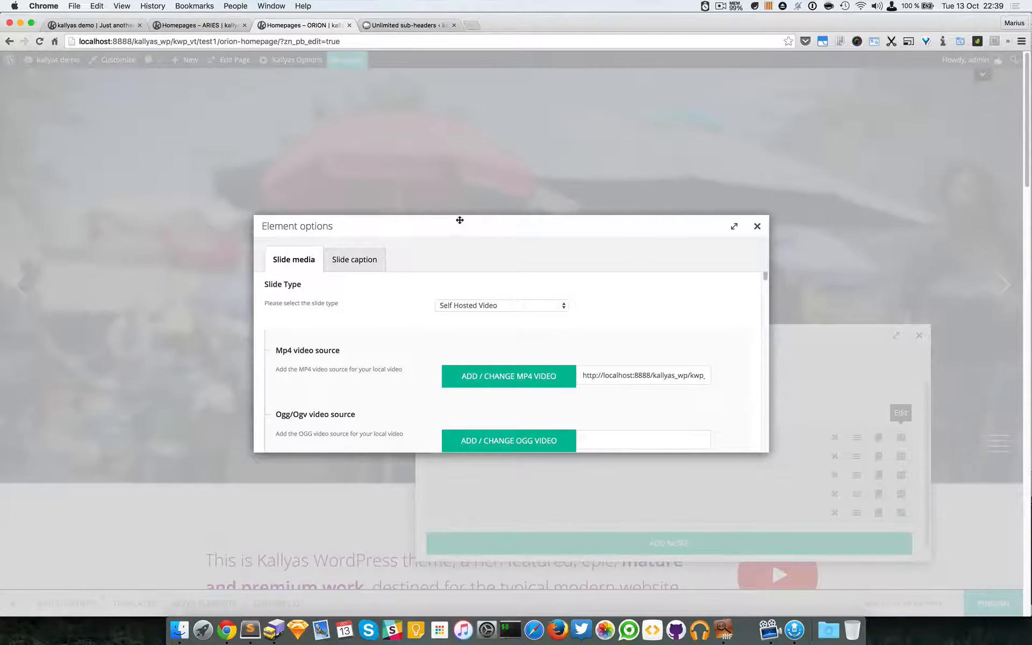
left_click_drag(459, 219, 683, 289)
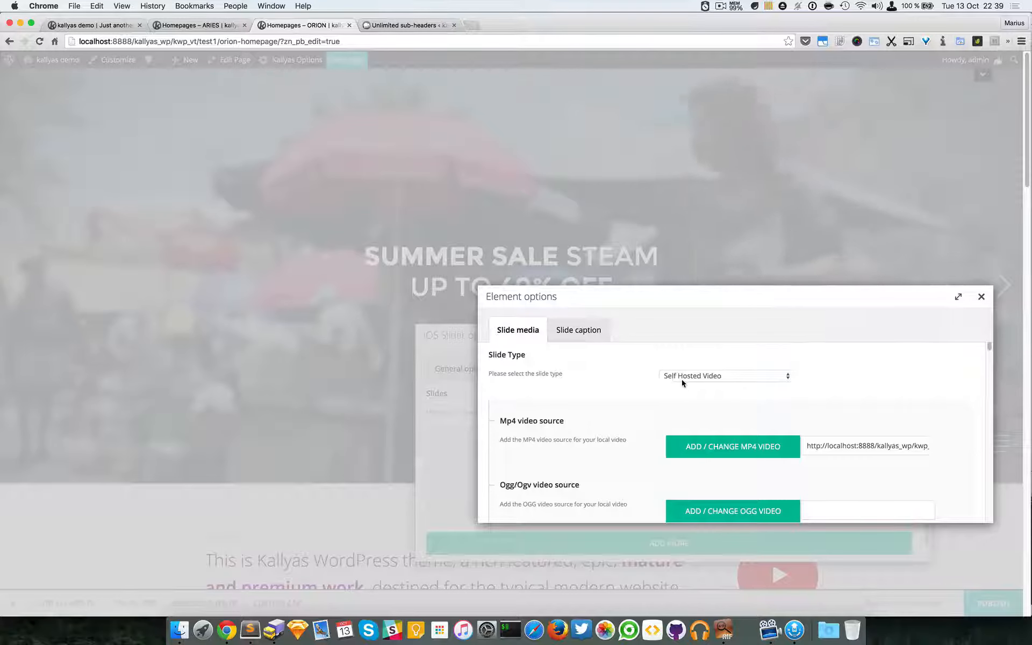
Step: Examine the Mp4, Ogg/Ogv and Webm video source settings of the self-hosted video slide
scroll(584, 429, "down", 2)
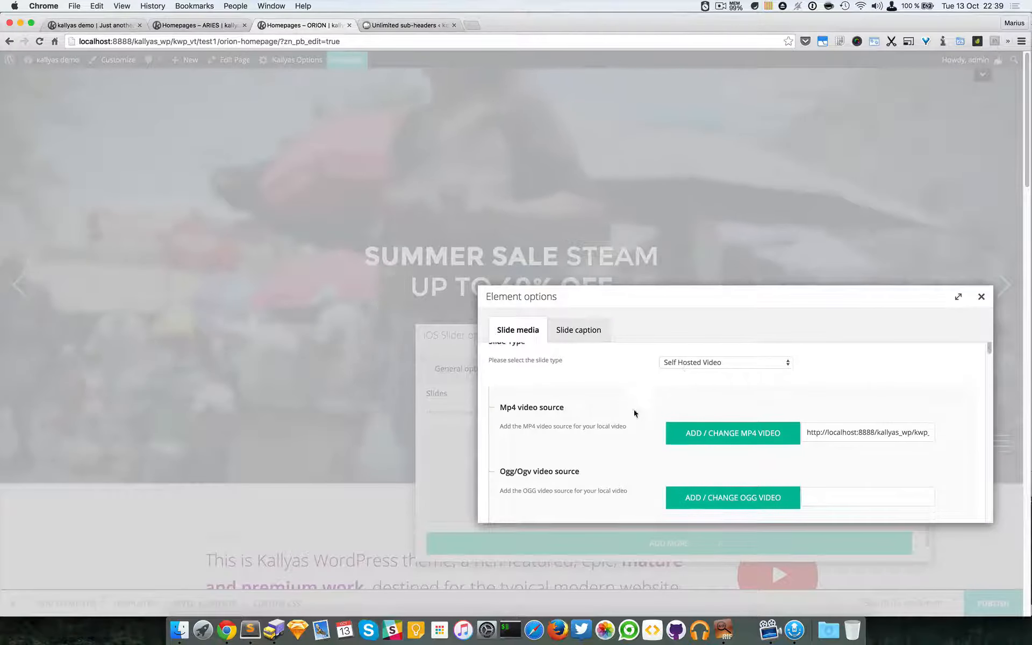
scroll(584, 428, "down", 4)
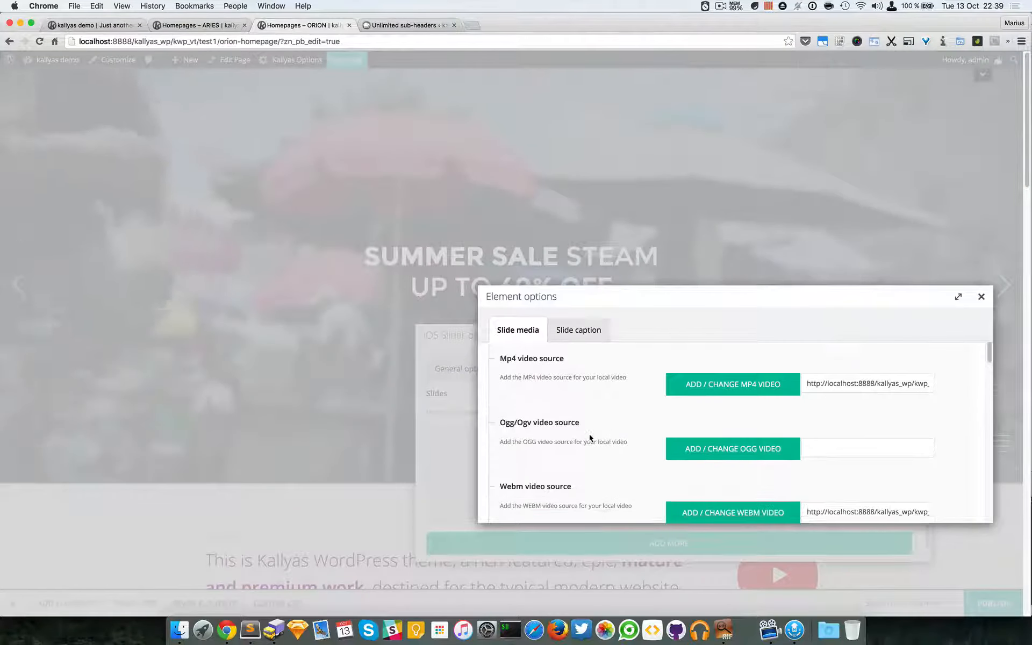
scroll(592, 441, "up", 6)
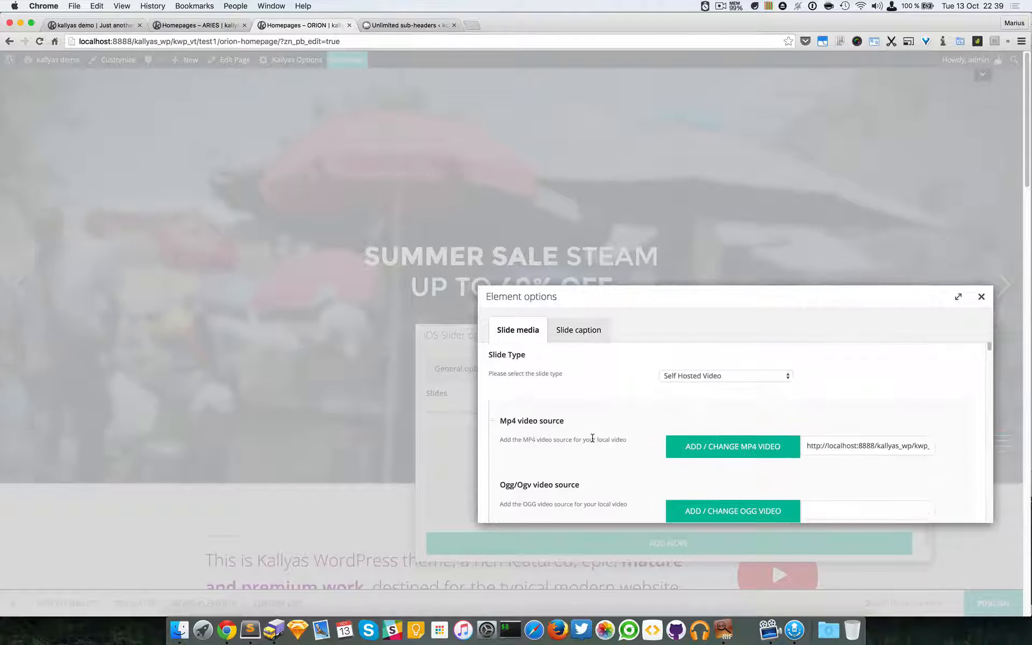
scroll(715, 447, "down", 1)
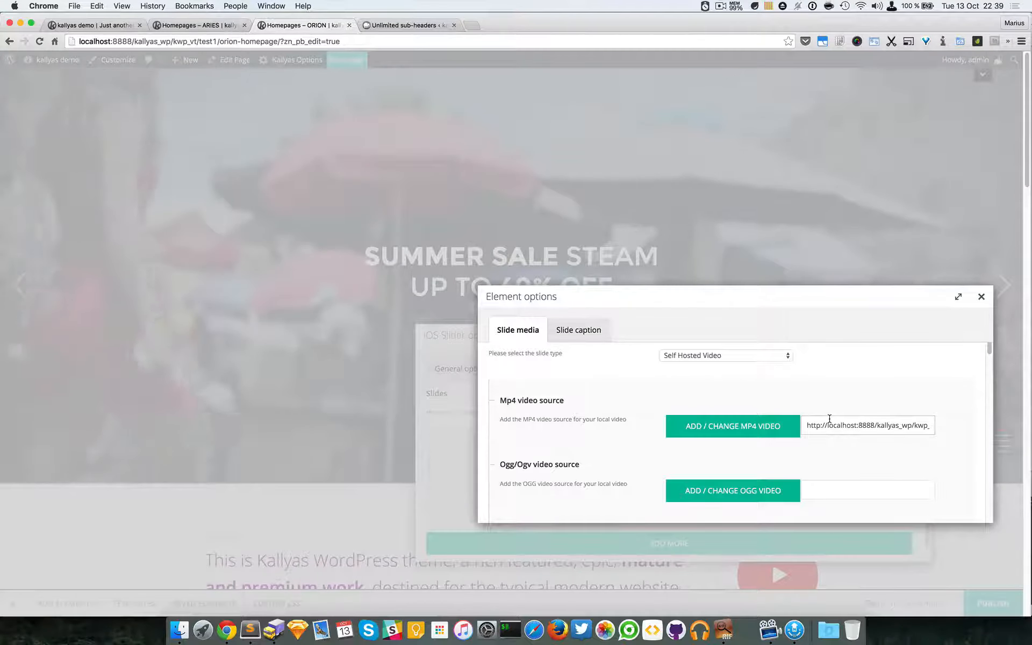
scroll(829, 417, "down", 2)
scroll(537, 383, "down", 1)
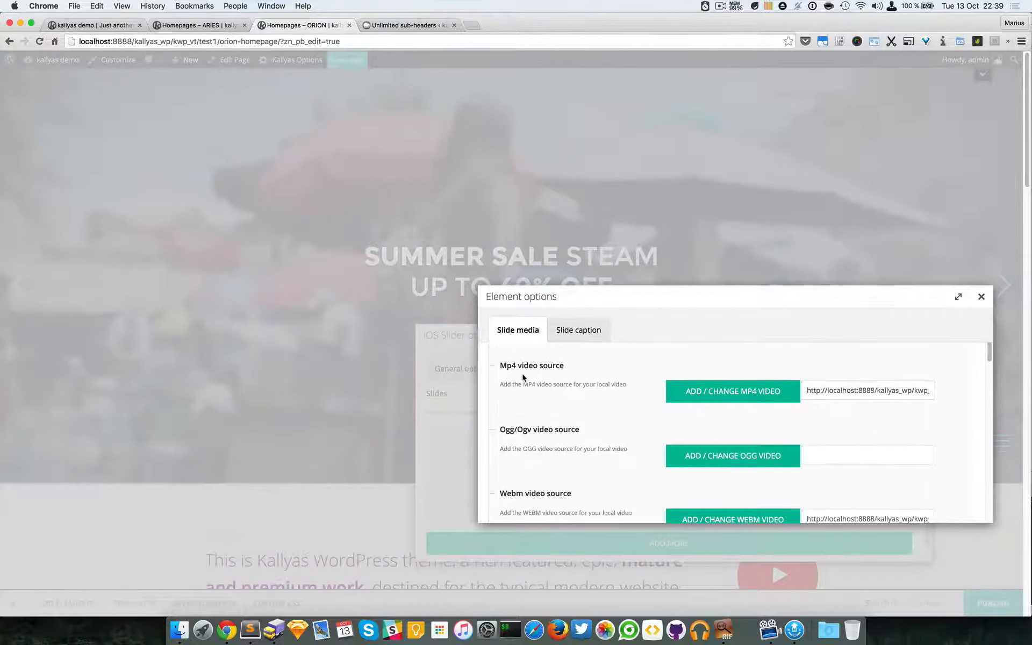
scroll(530, 433, "down", 2)
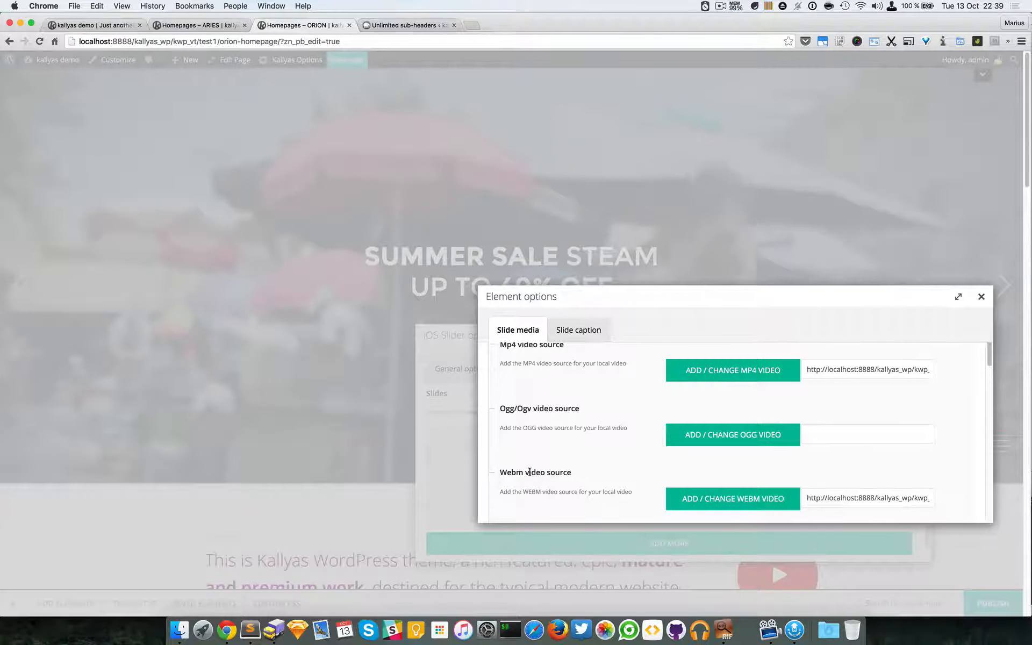
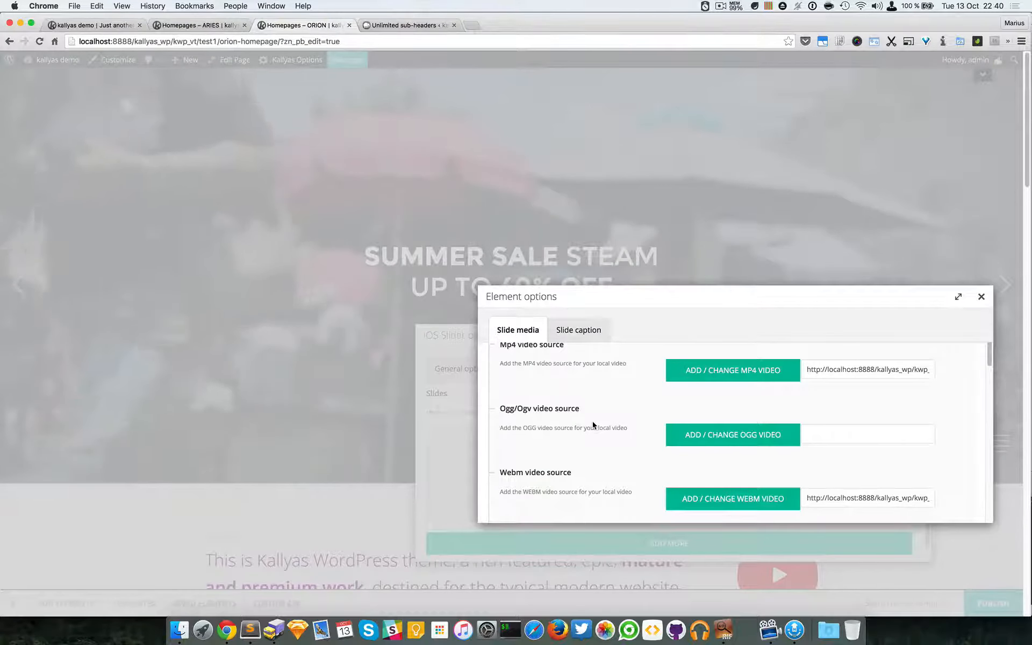
scroll(593, 426, "up", 1)
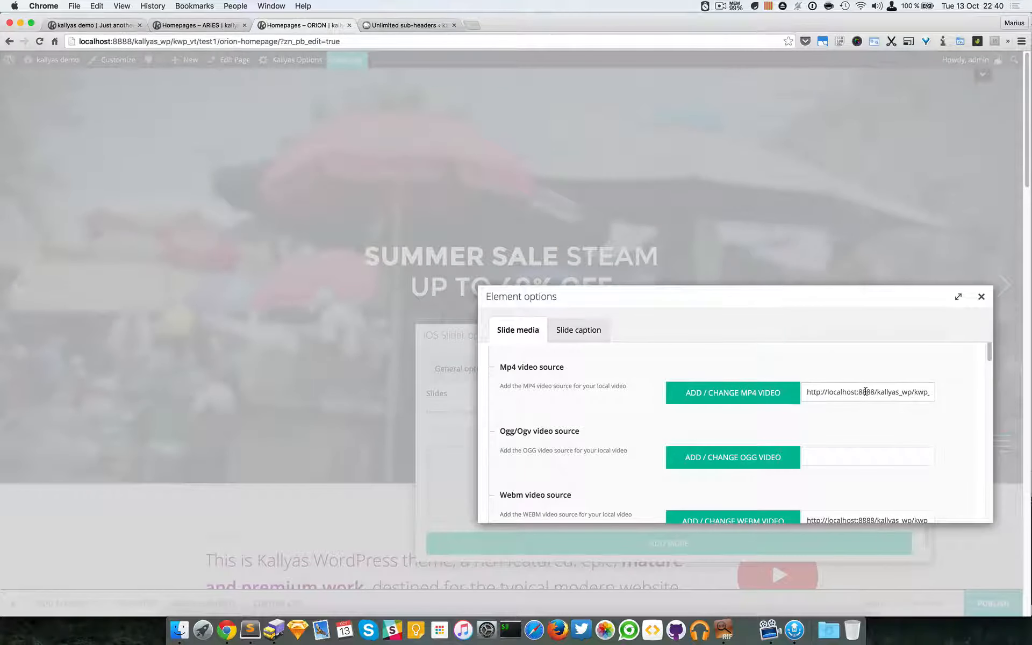
scroll(865, 392, "down", 2)
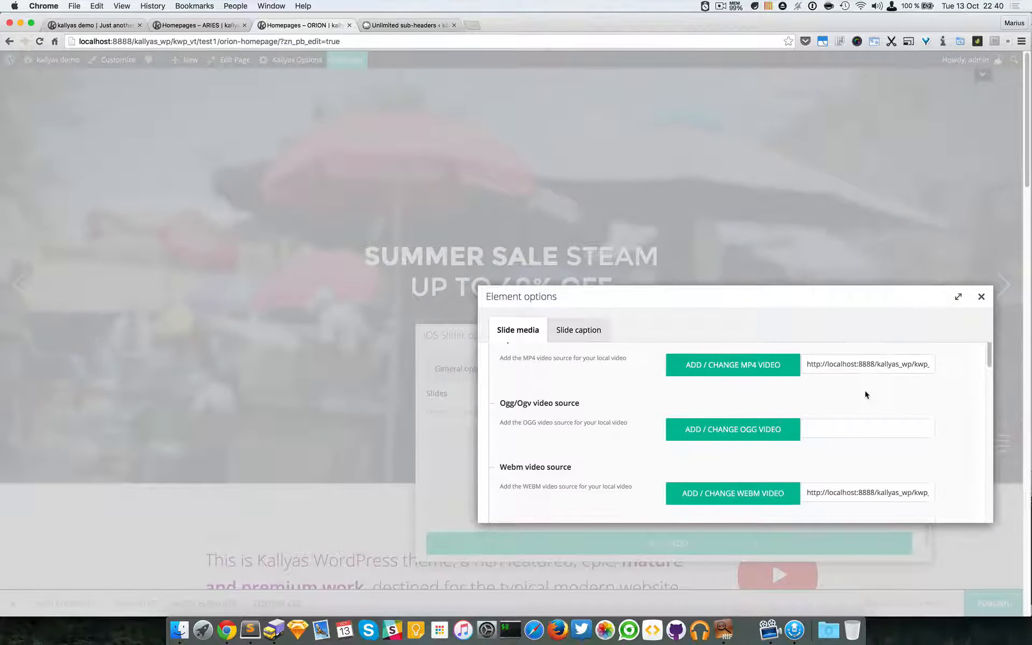
scroll(865, 376, "down", 5)
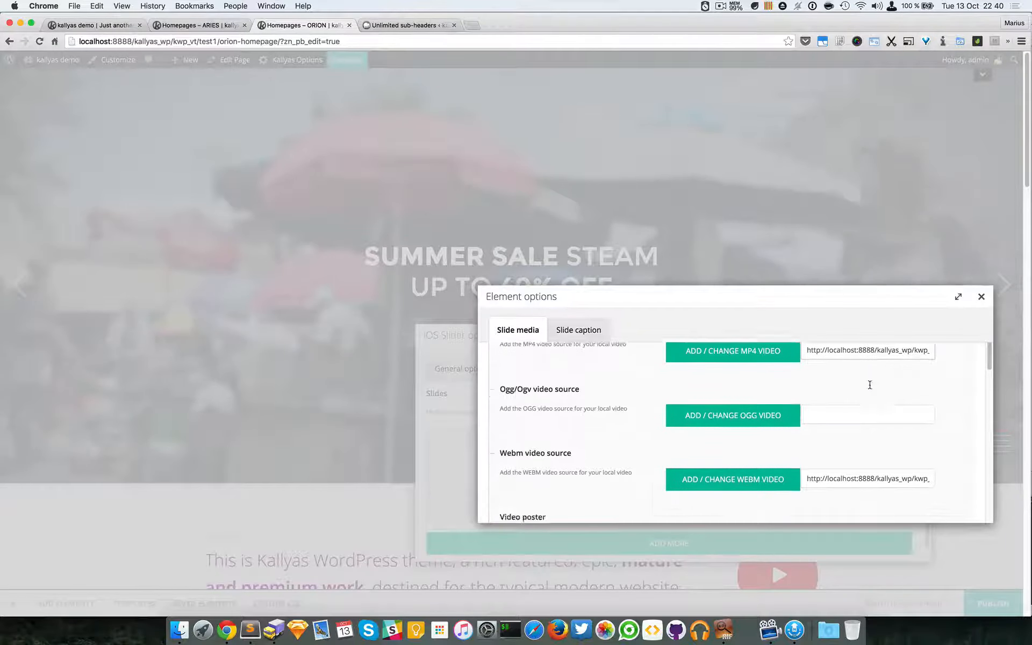
scroll(863, 416, "up", 8)
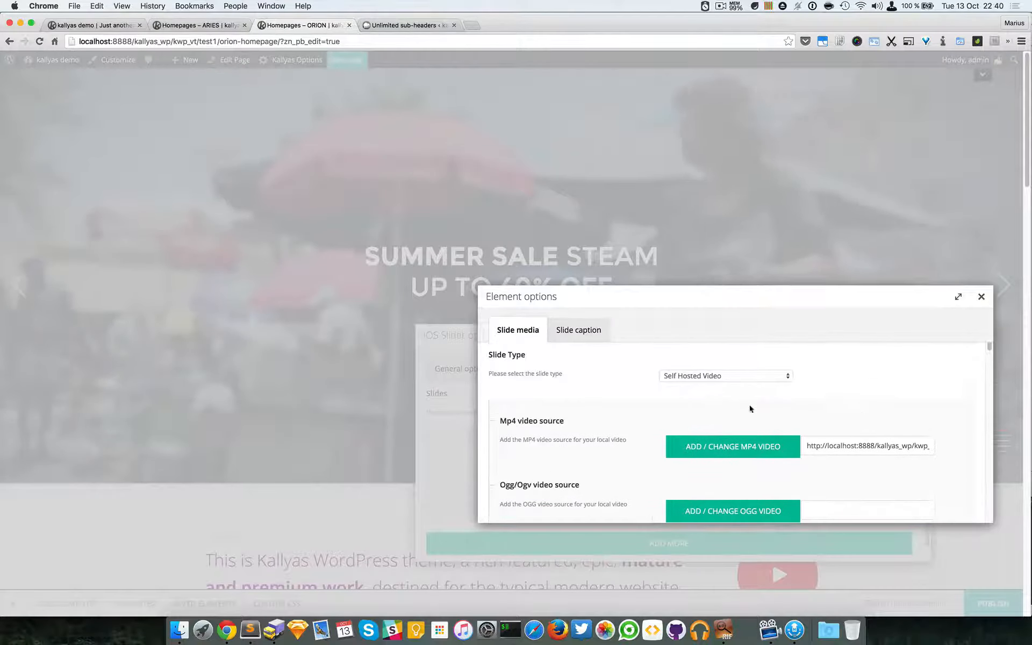
Step: Switch the slide type to Youtube Video to view its settings and return it to Self Hosted Video
left_click(715, 375)
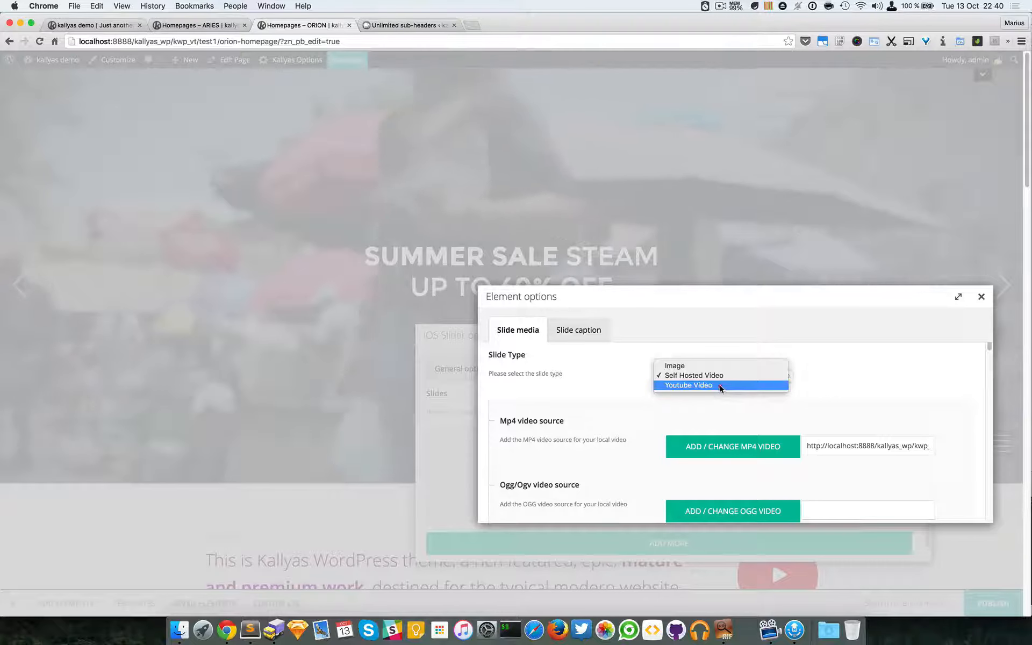
left_click(720, 386)
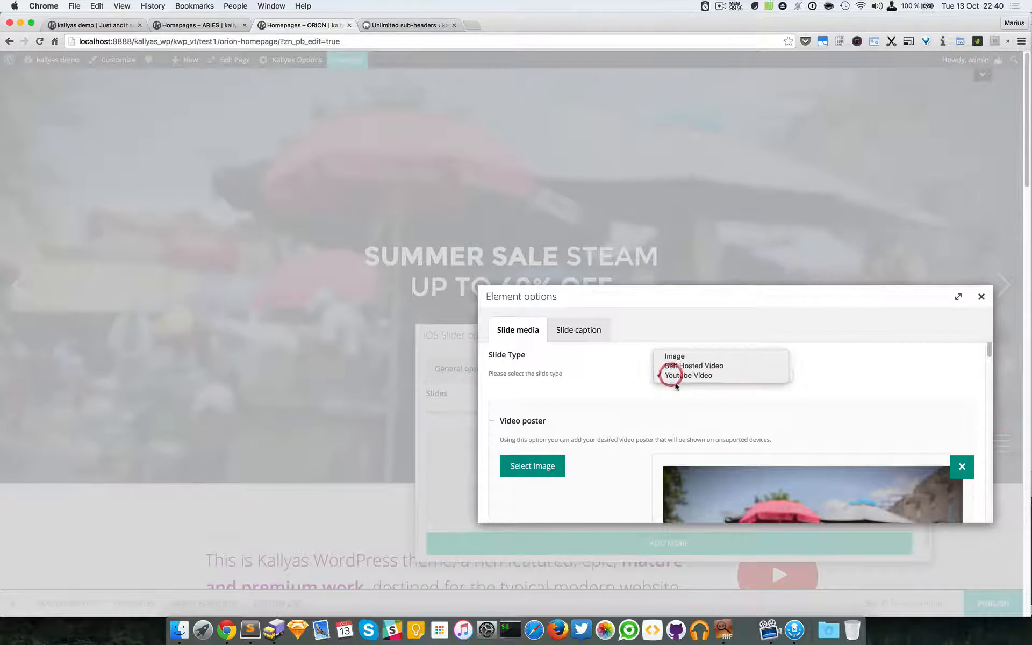
Step: Review the self-hosted slide's video poster setting, which is meant for unsupported devices, alongside its video sources
scroll(651, 434, "down", 5)
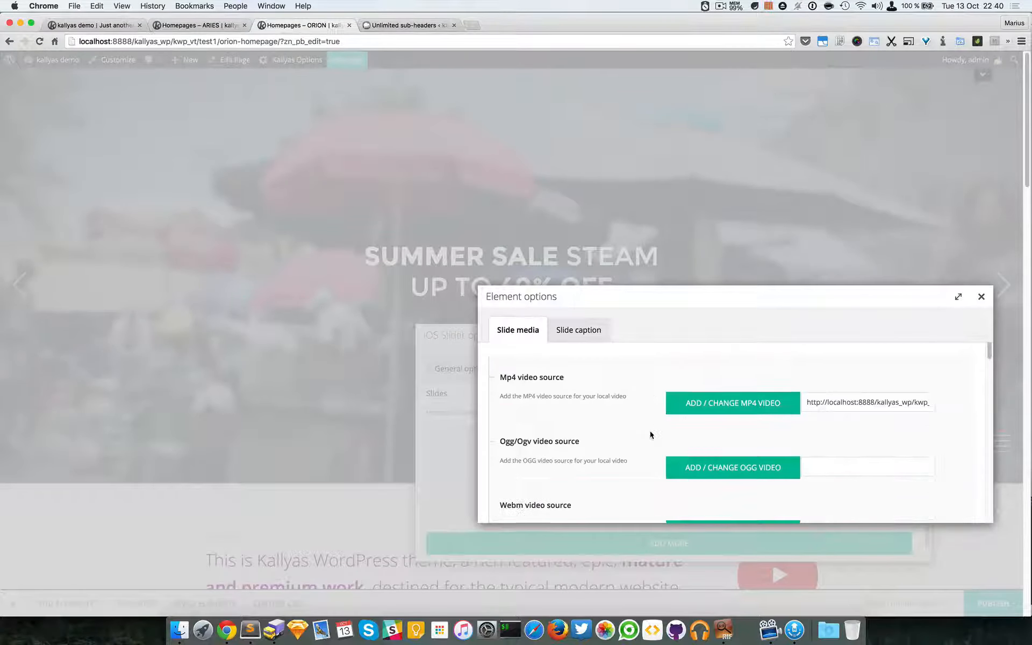
scroll(650, 434, "down", 3)
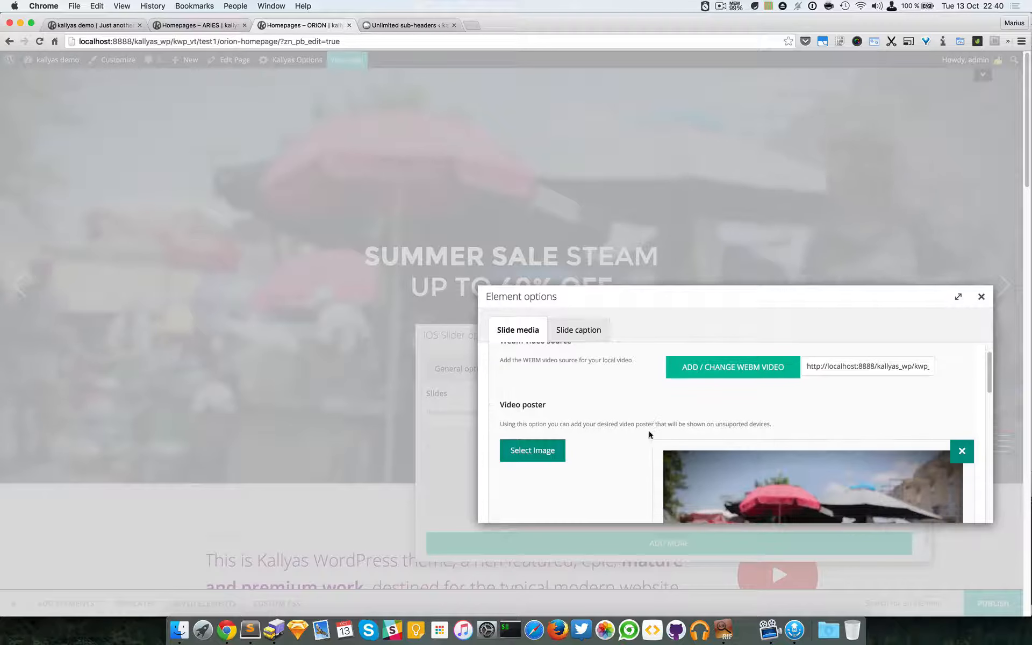
scroll(779, 436, "down", 2)
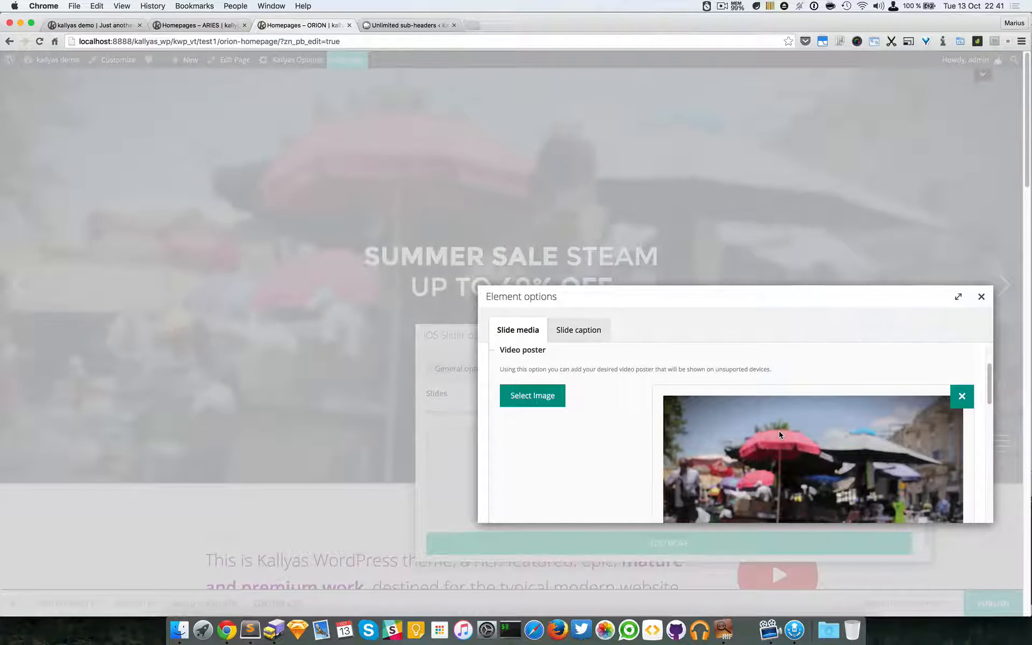
scroll(634, 415, "up", 5)
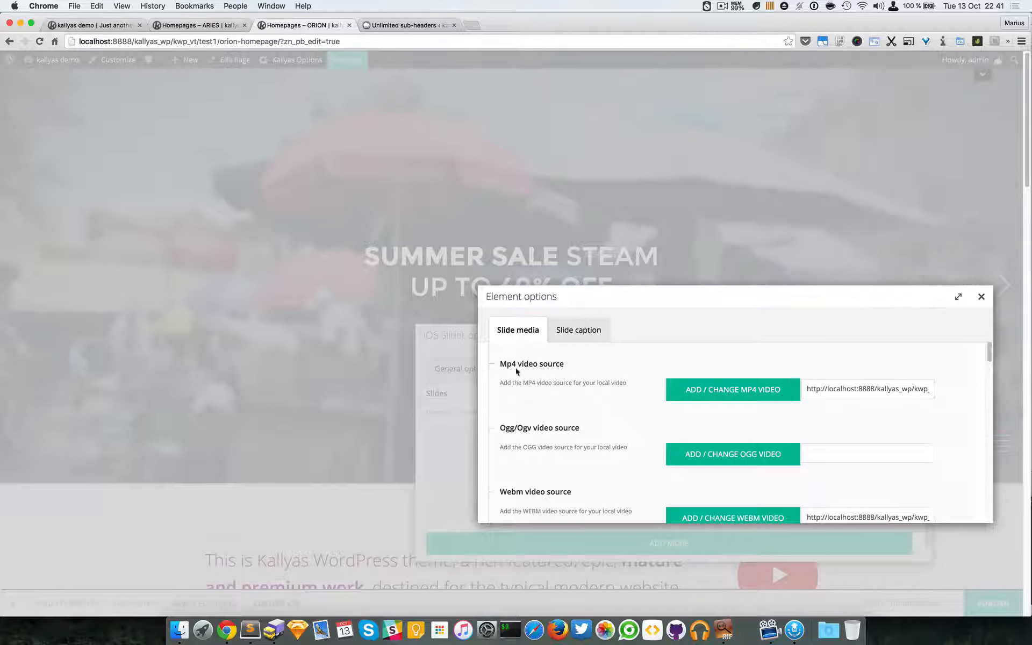
scroll(540, 365, "down", 5)
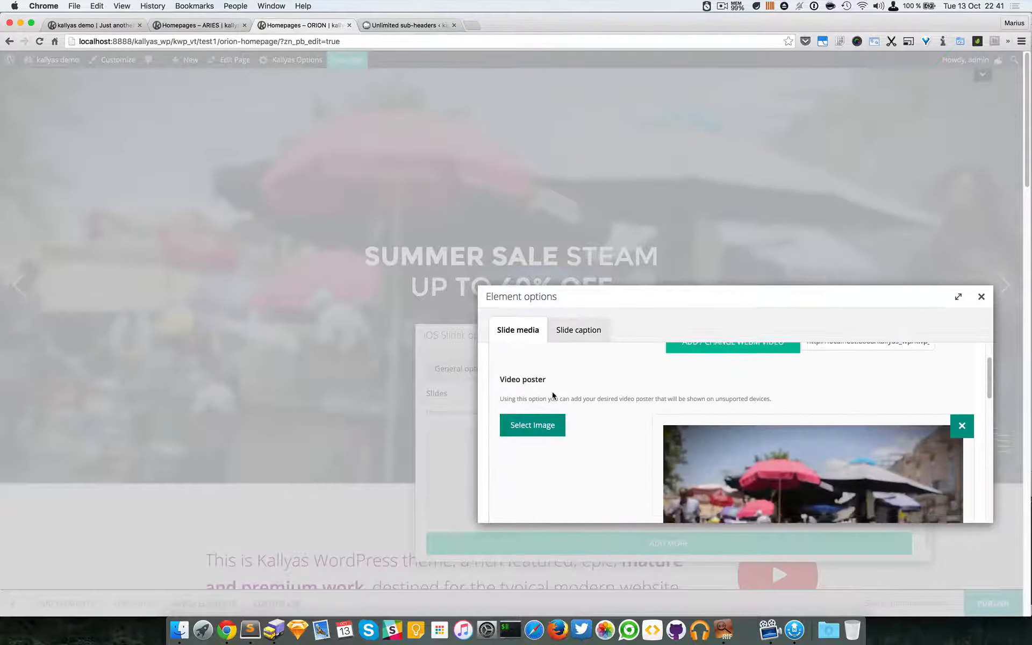
Step: Examine the self-hosted video slide's poster image and its autoplay, loop and start mute settings
scroll(584, 395, "down", 1)
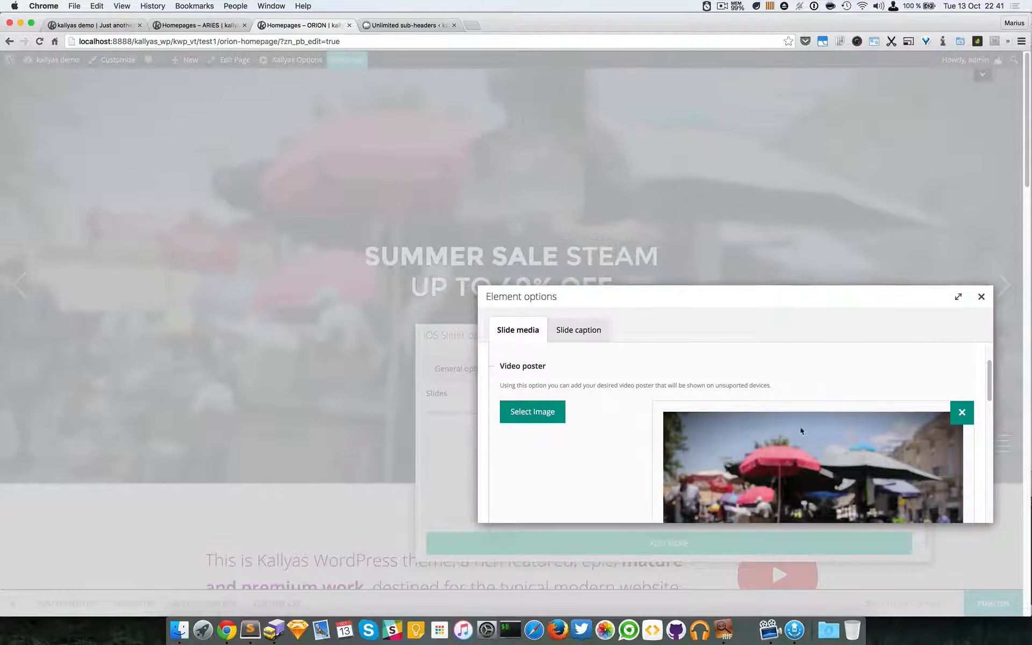
scroll(686, 384, "down", 1)
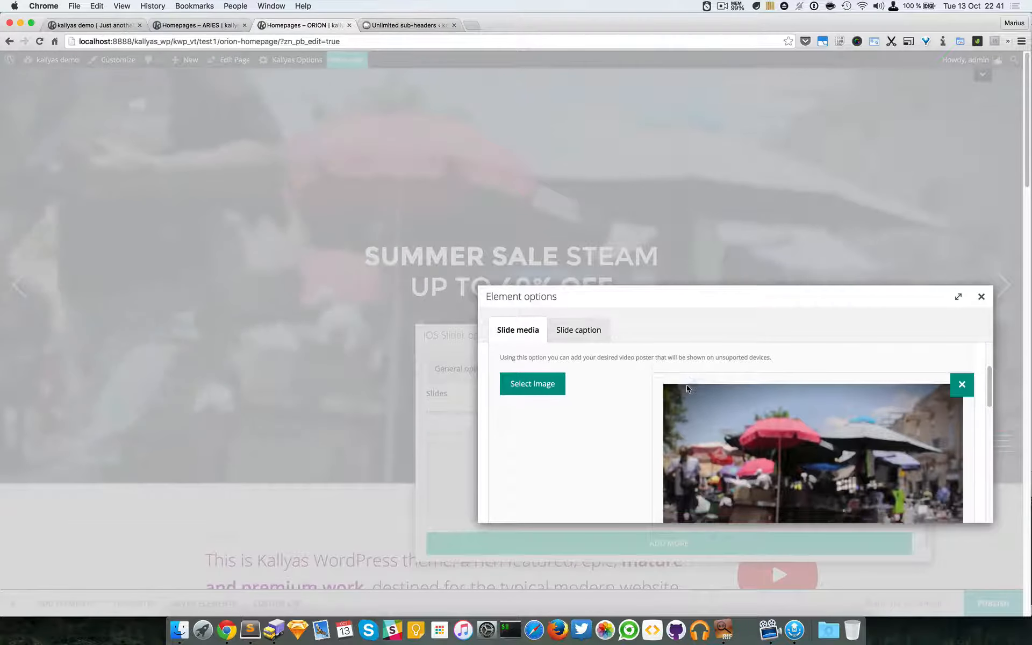
scroll(686, 384, "down", 2)
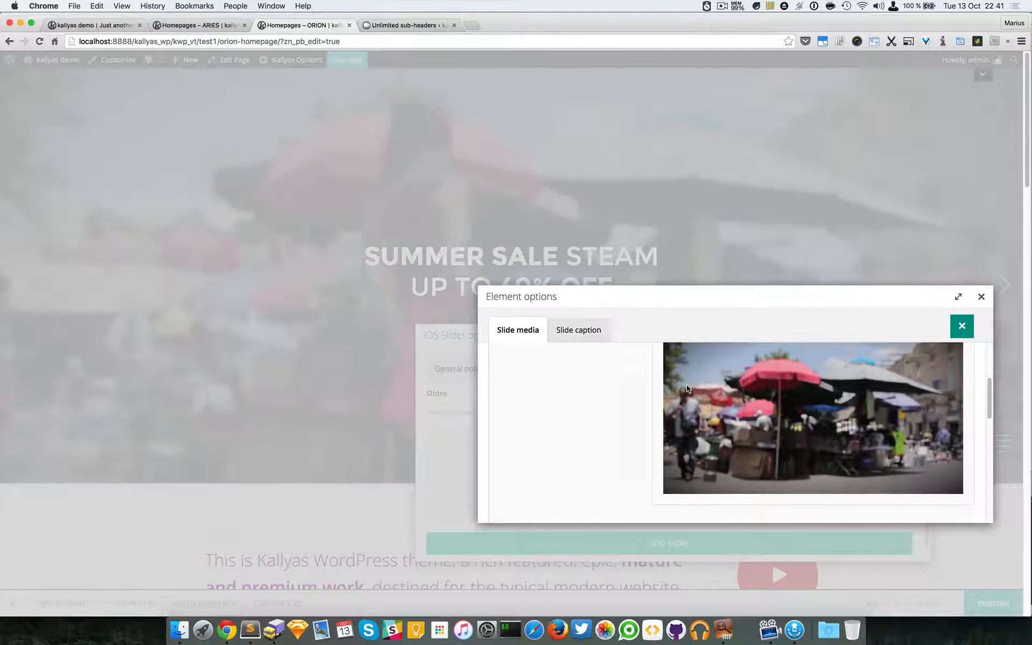
scroll(691, 400, "down", 1)
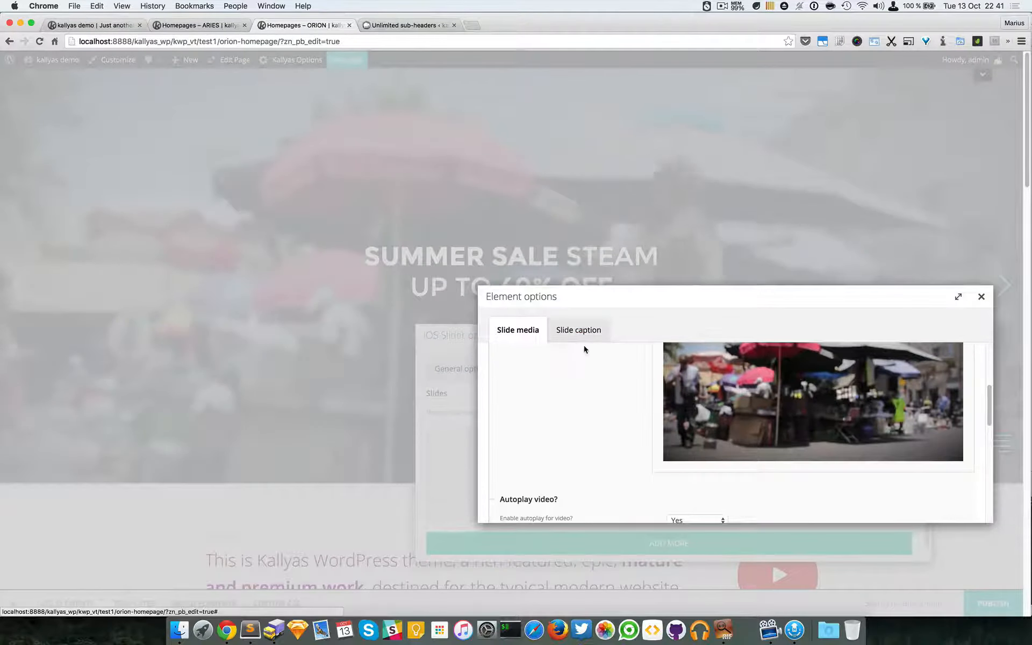
scroll(645, 384, "down", 2)
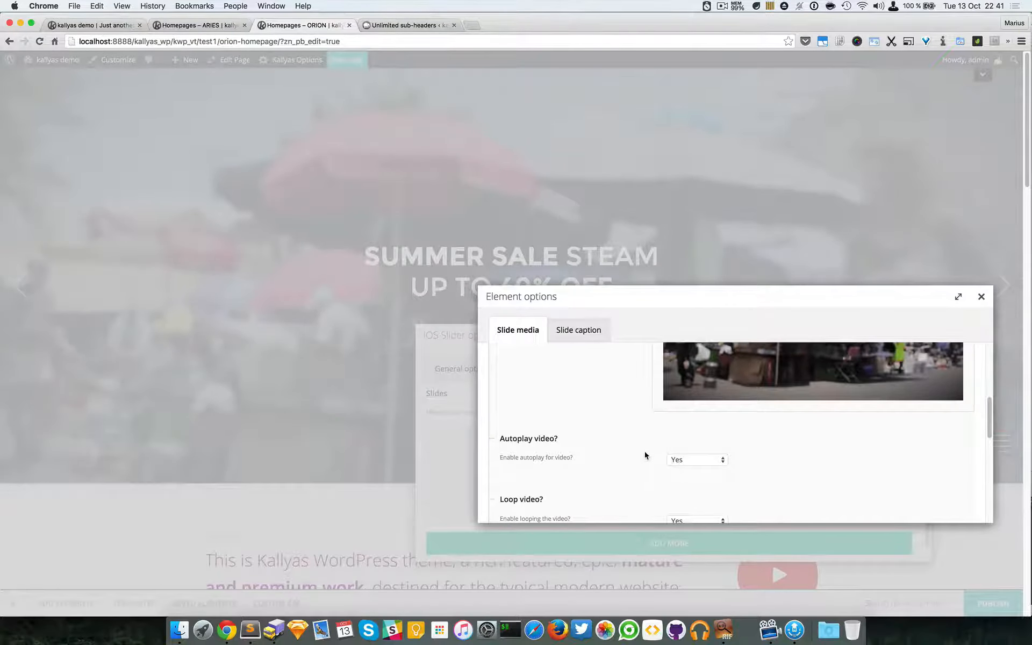
scroll(559, 442, "down", 1)
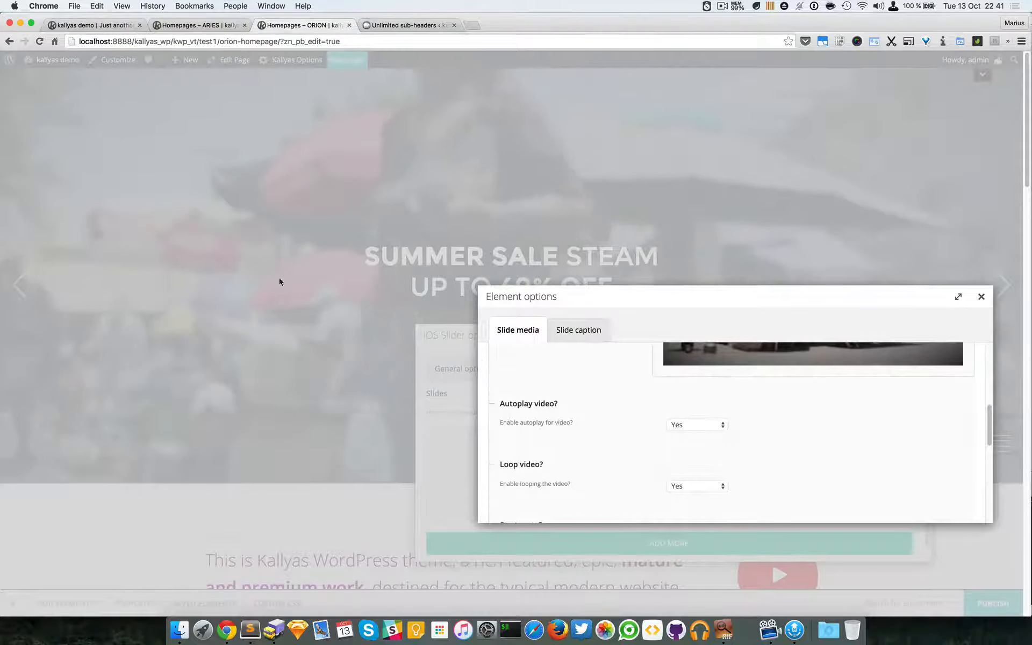
scroll(618, 416, "down", 1)
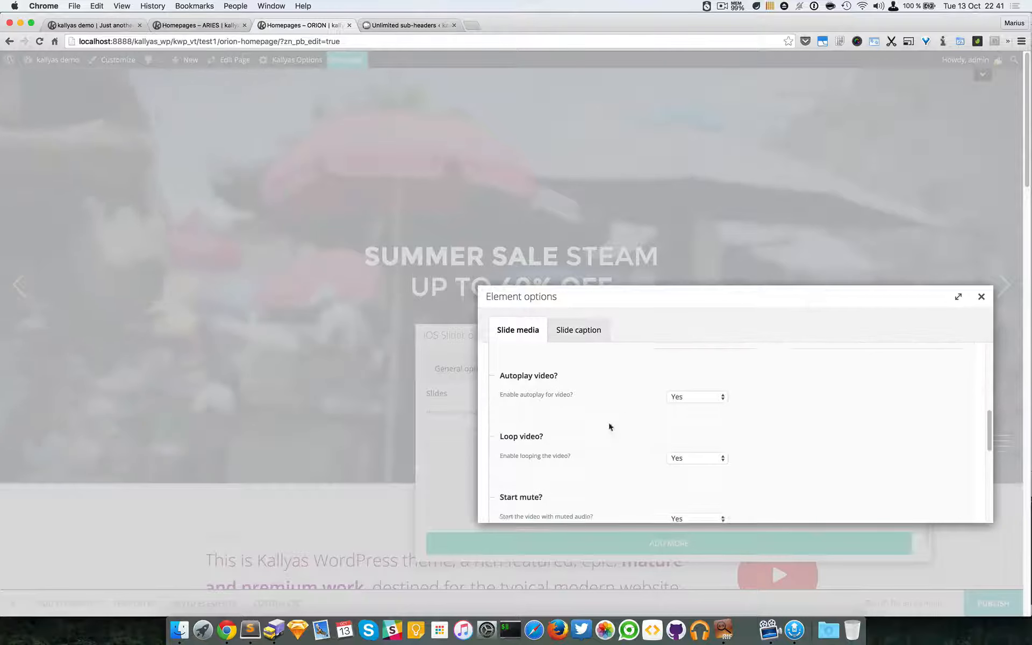
scroll(618, 451, "down", 1)
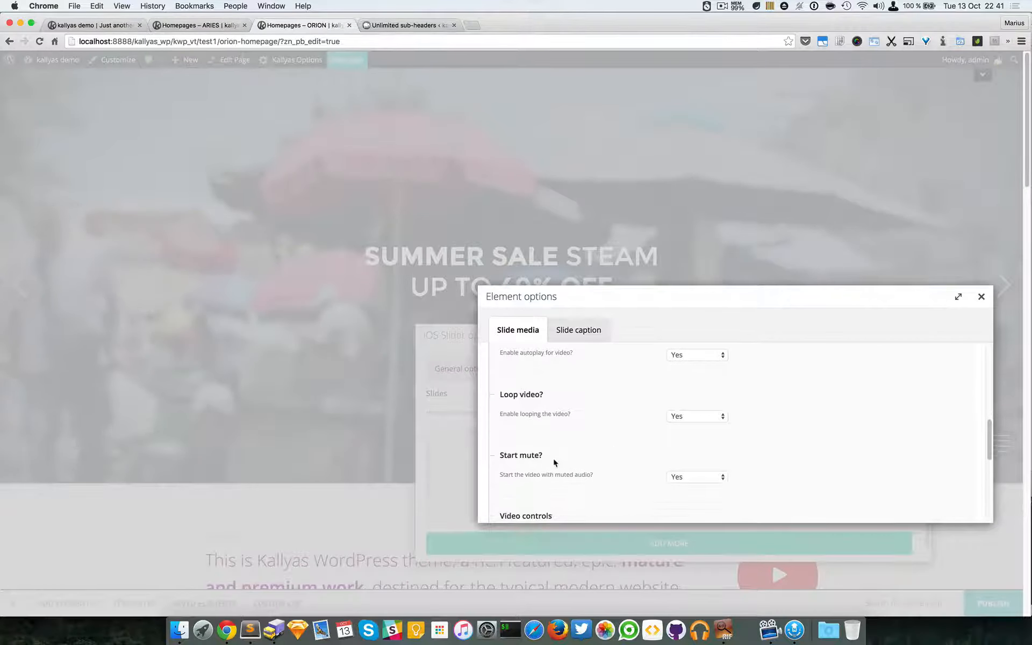
scroll(604, 461, "down", 2)
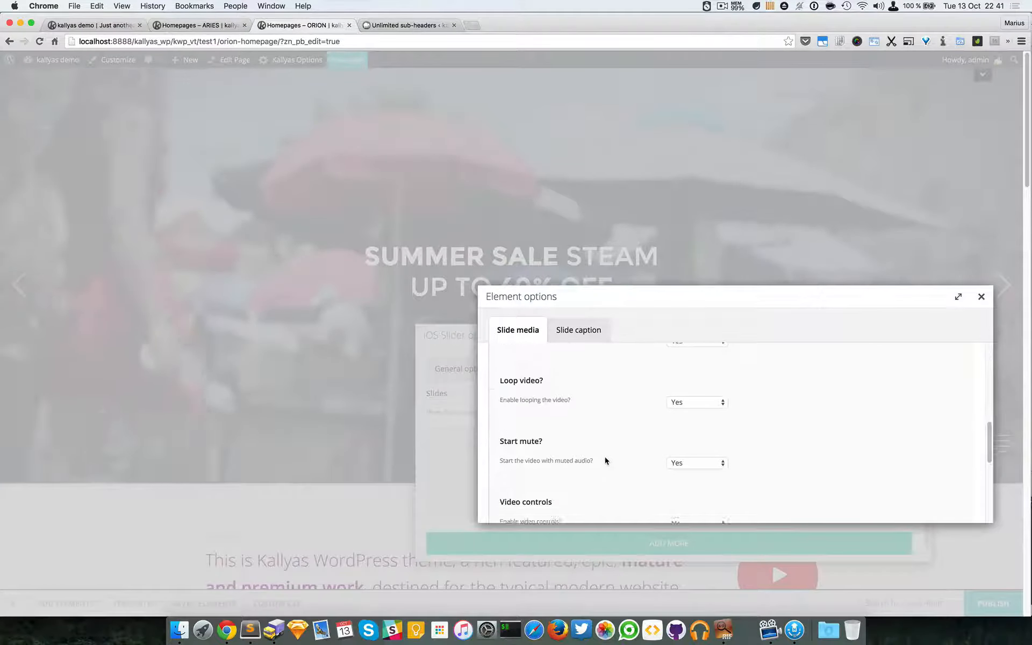
scroll(596, 456, "down", 1)
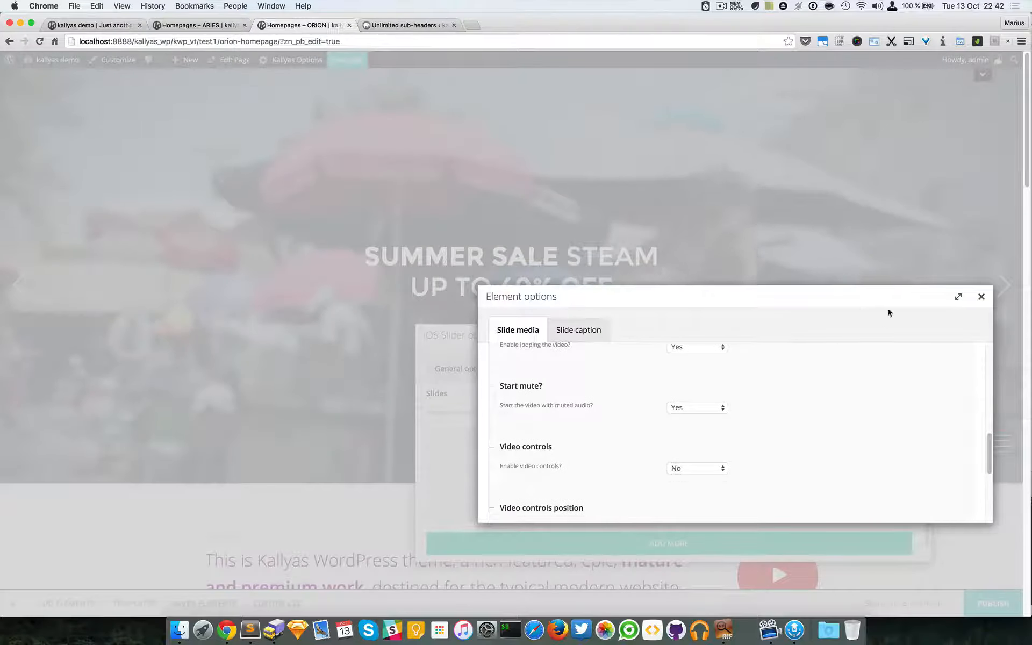
Step: Set the slide's video controls position to bottom-left and close the slide's options
left_click_drag(781, 298, 654, 291)
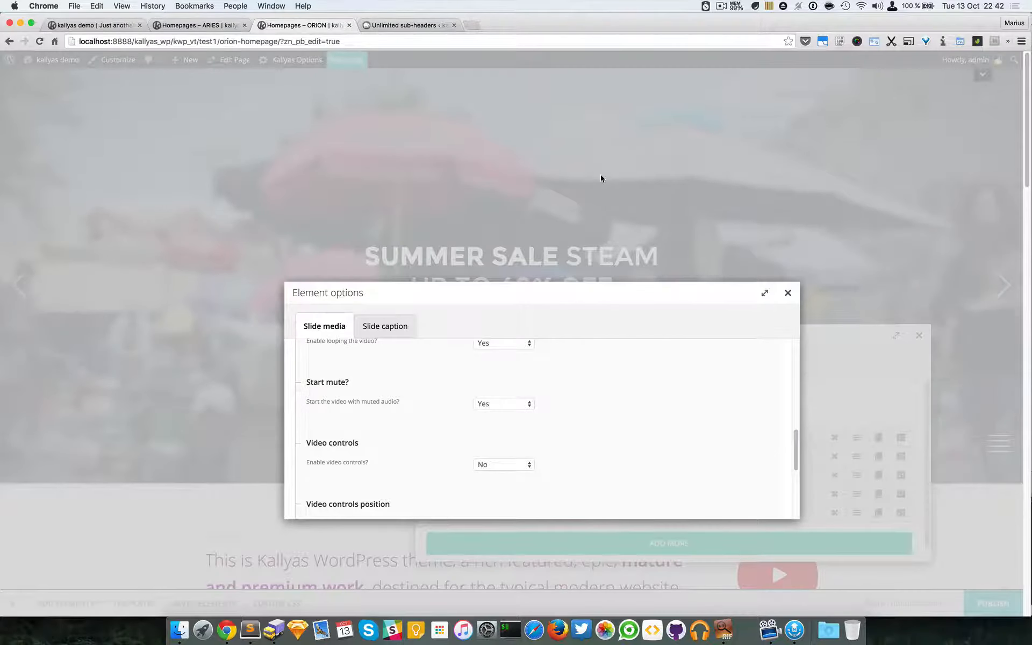
scroll(441, 428, "down", 1)
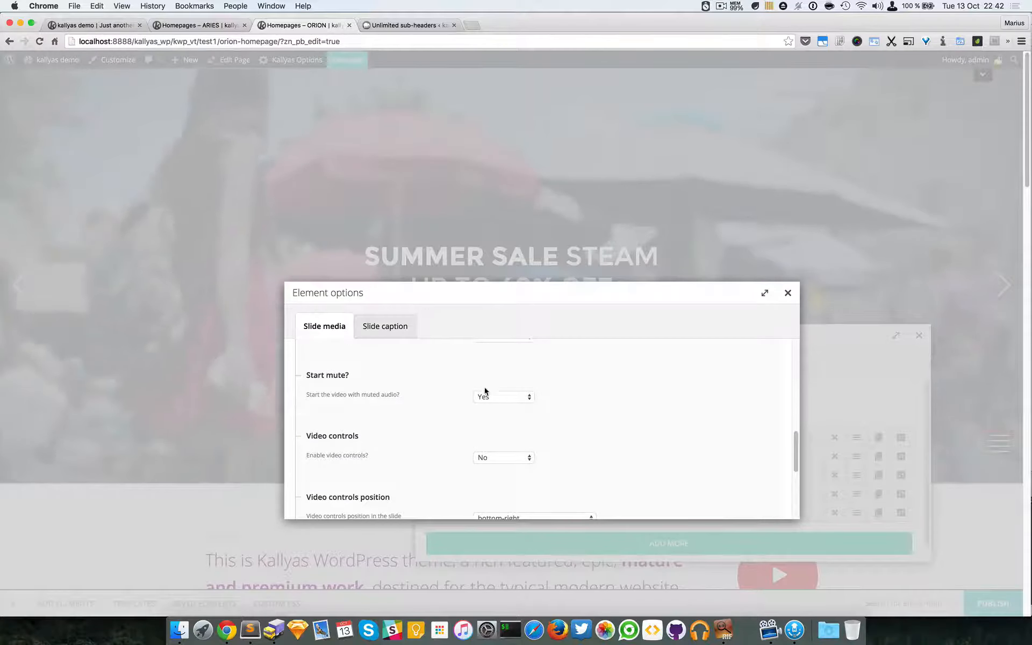
scroll(477, 411, "down", 1)
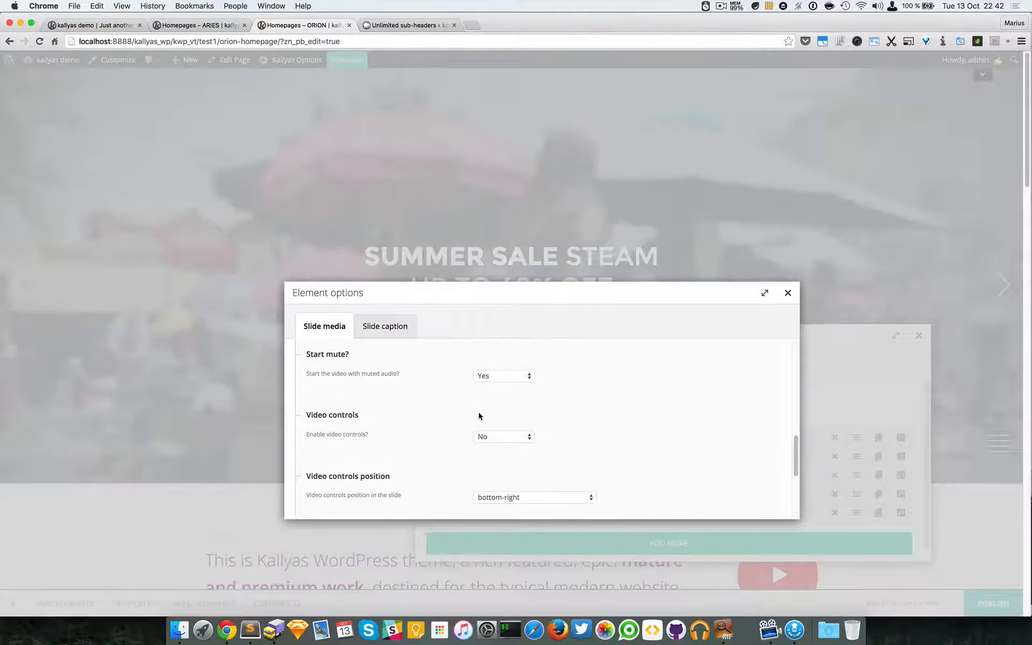
scroll(483, 451, "down", 1)
left_click(498, 482)
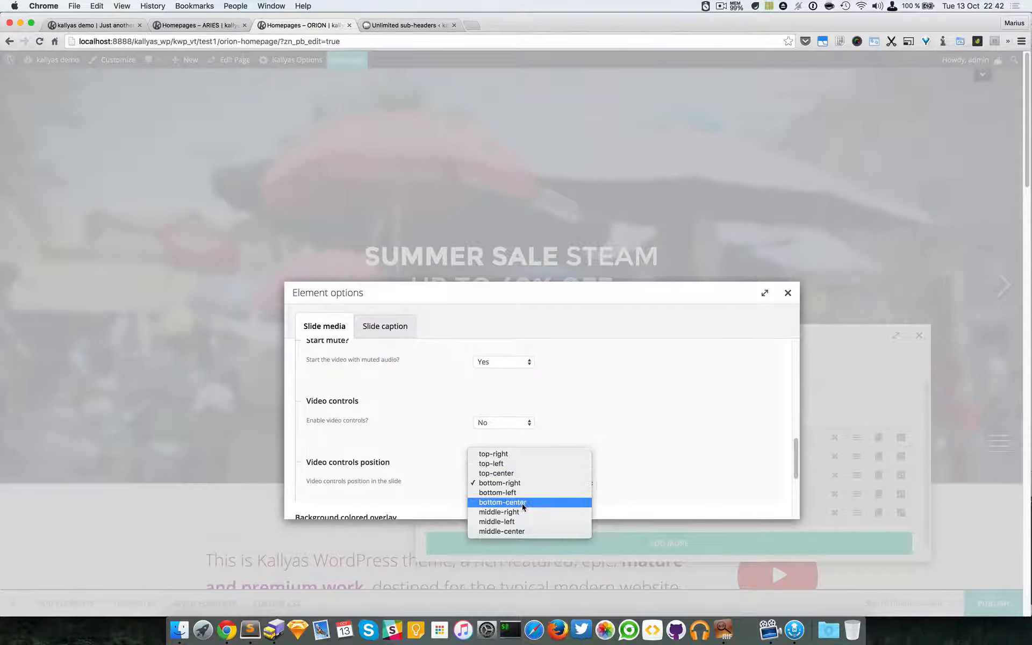
left_click(530, 491)
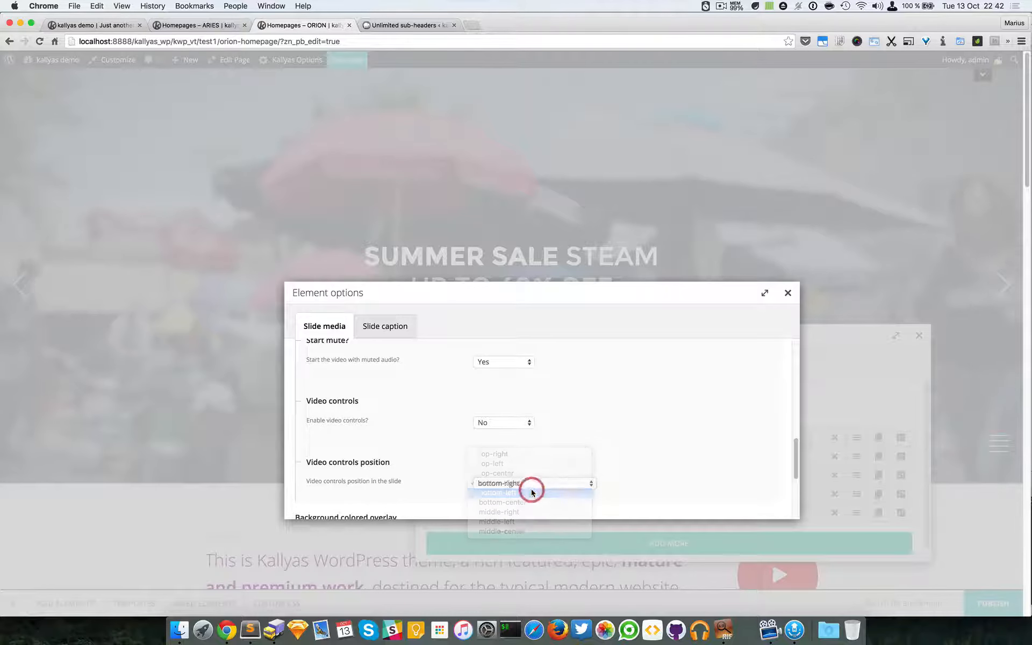
left_click(788, 294)
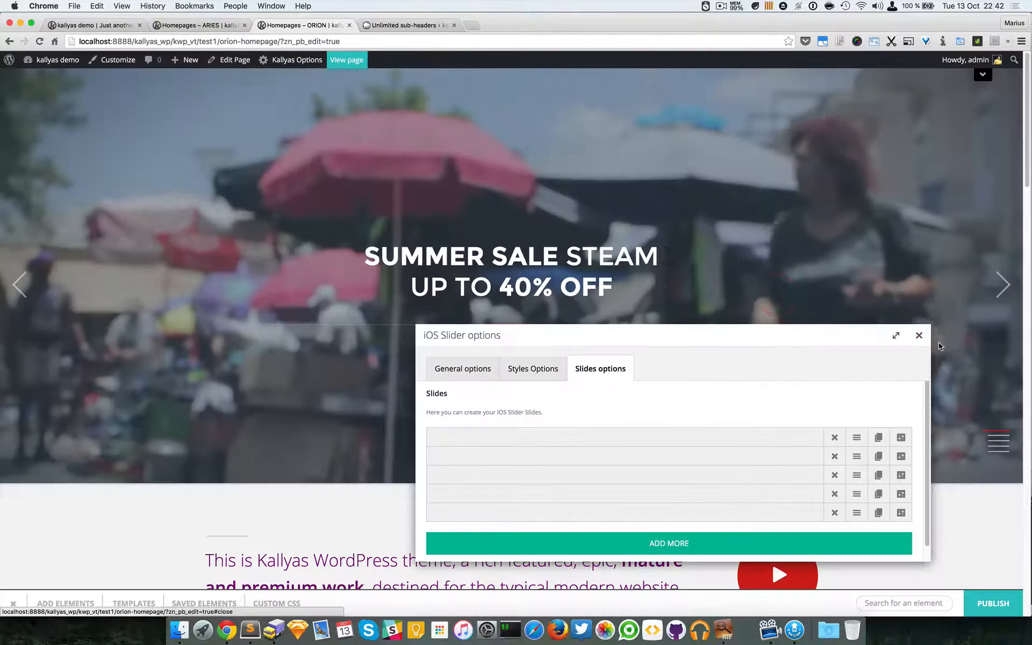
Step: Close the iOS Slider options, look over the video slide on the page and collapse the page builder's element library
left_click(924, 341)
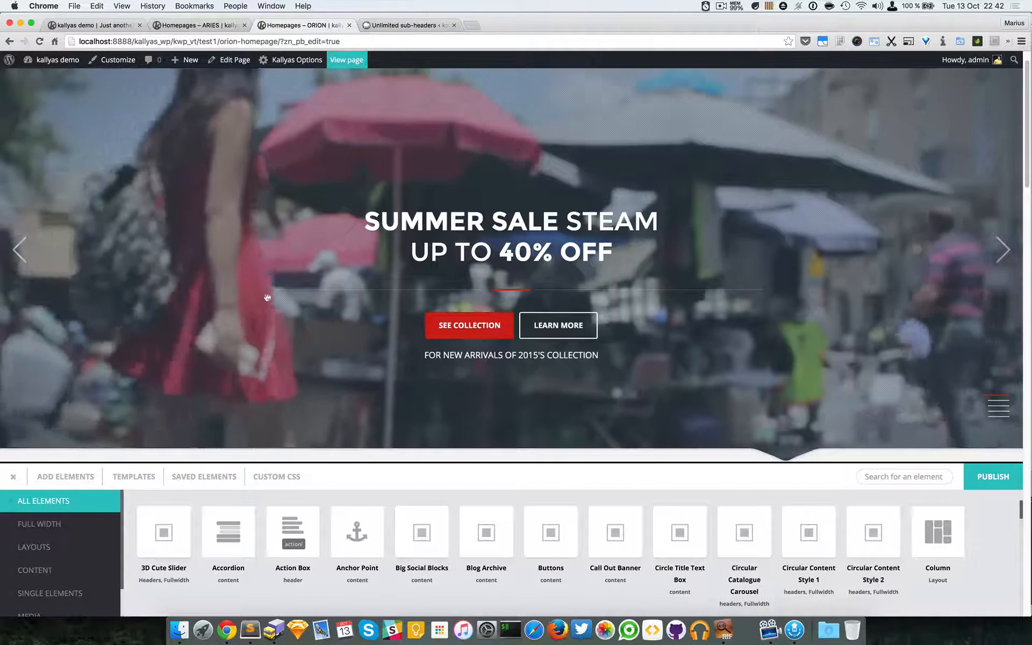
scroll(540, 222, "down", 5)
scroll(618, 279, "up", 5)
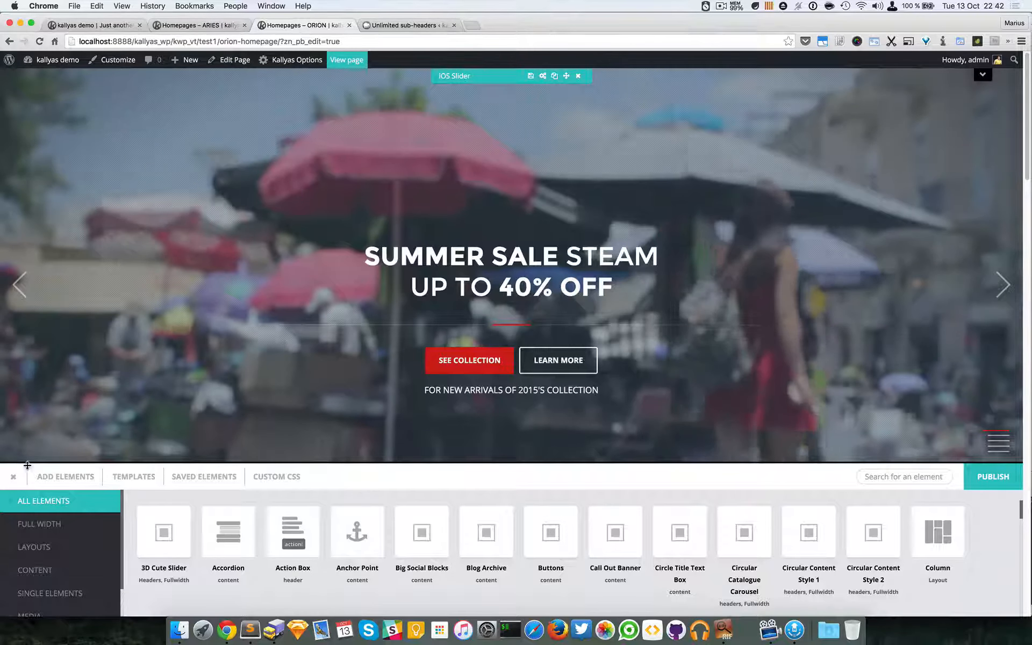
left_click(13, 477)
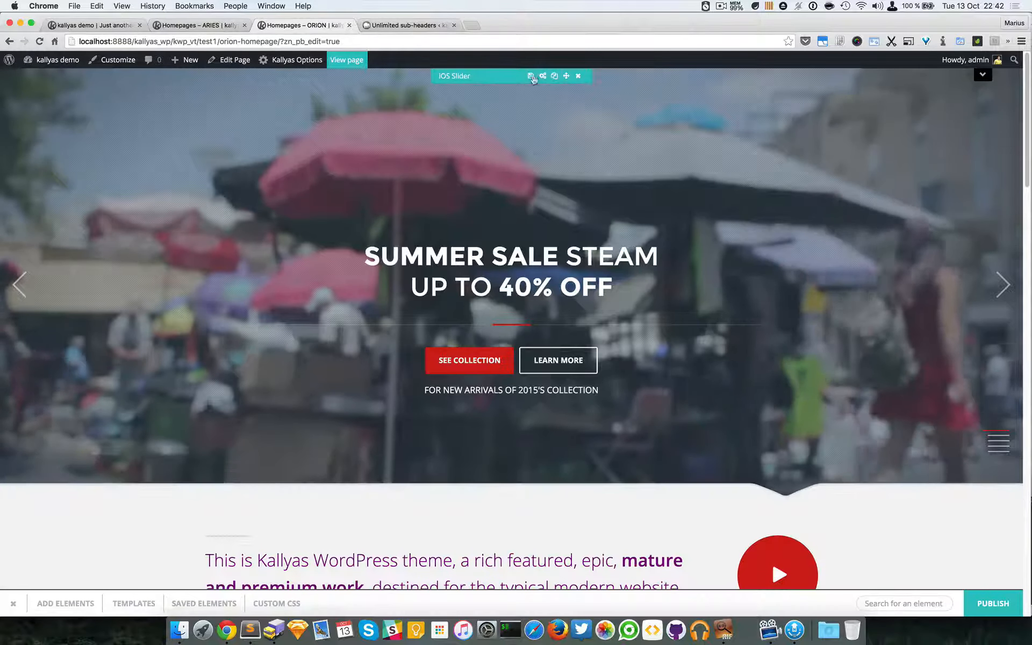
Step: Reopen the iOS Slider's slide list and open the first slide's options
left_click(543, 76)
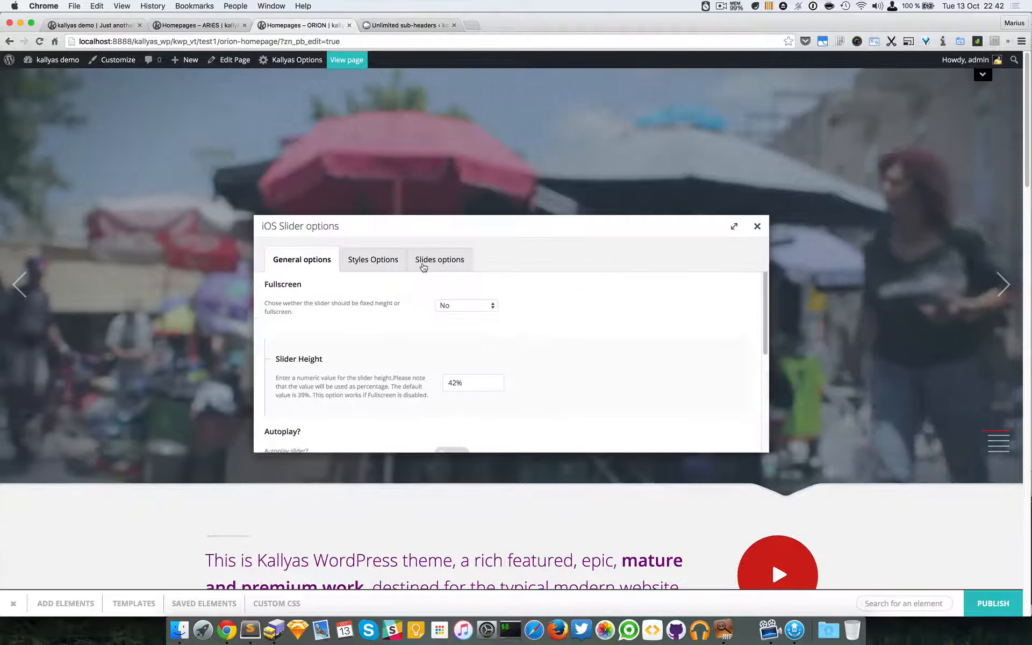
left_click(376, 259)
left_click(438, 259)
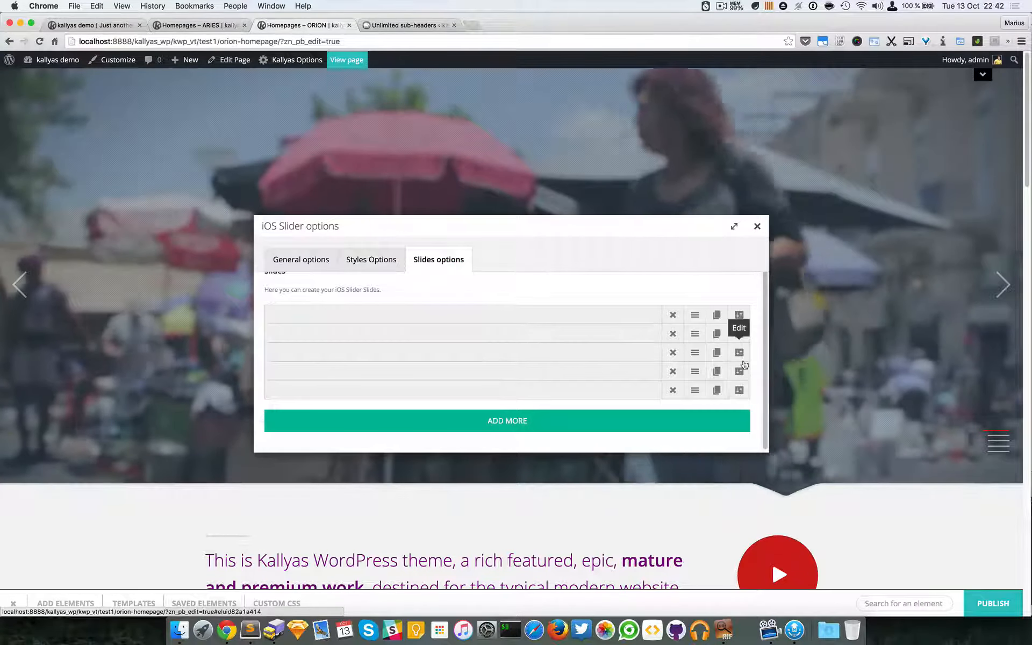
left_click(739, 315)
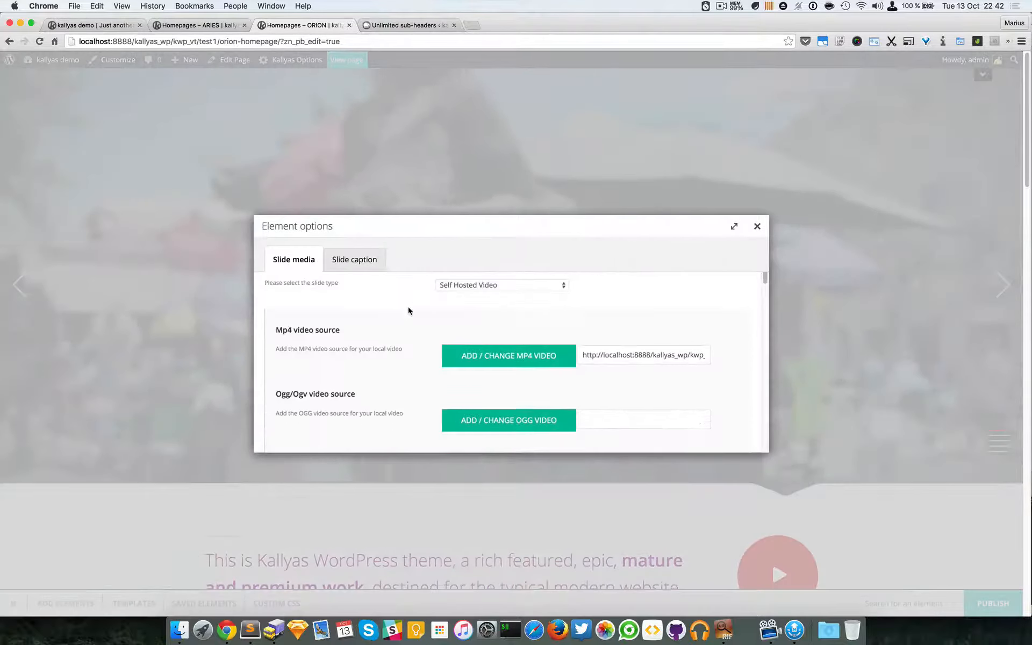
Step: Examine the first slide's video controls and background colored overlay settings, including overlay color and opacity
scroll(407, 309, "down", 10)
scroll(408, 313, "down", 10)
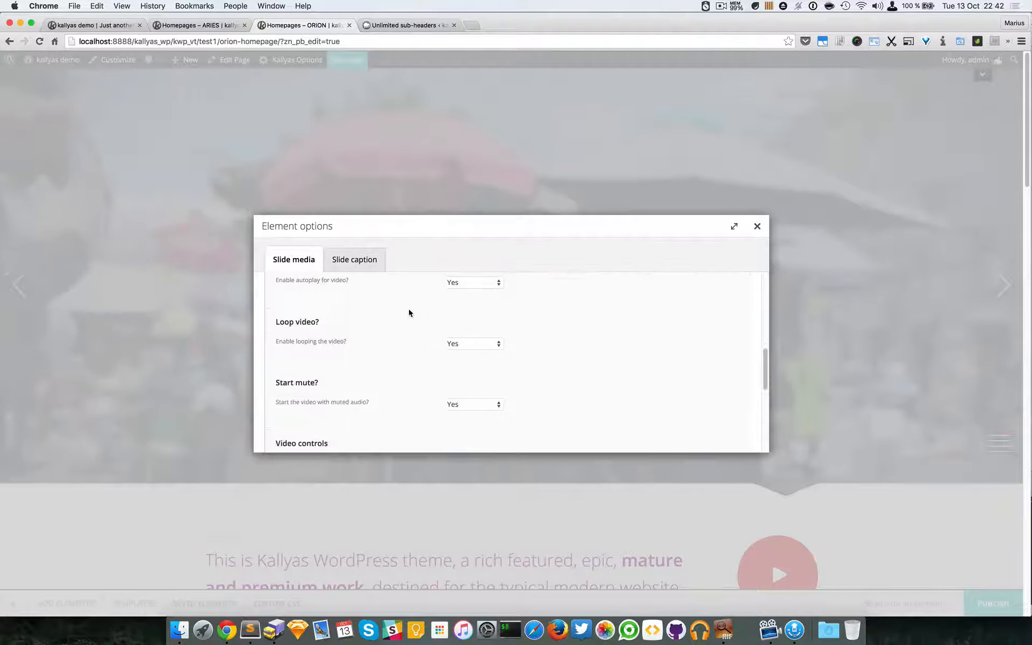
scroll(408, 313, "down", 1)
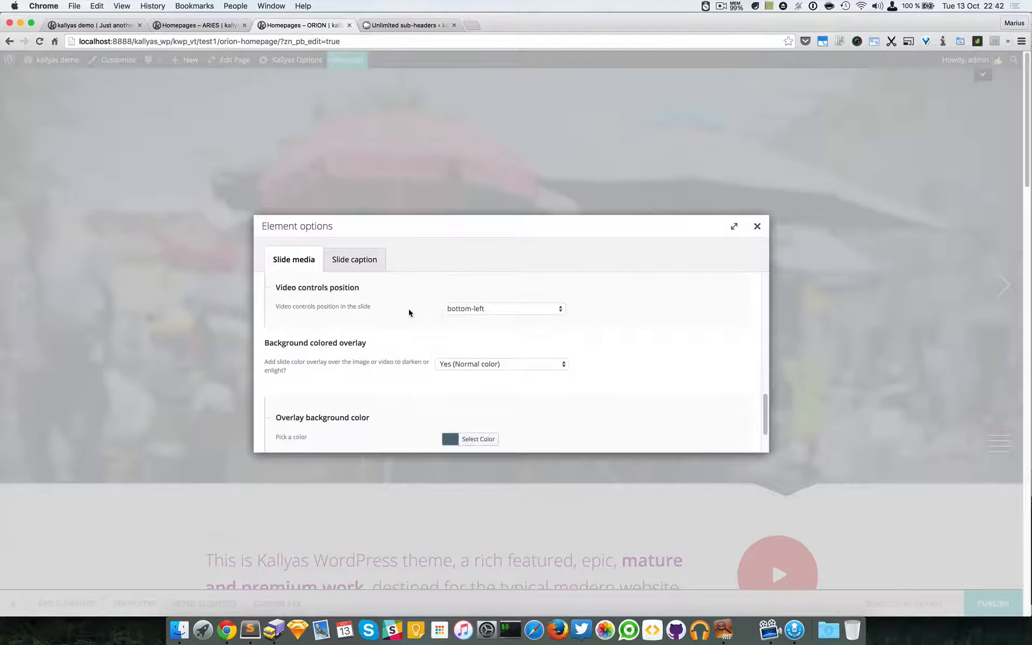
scroll(390, 347, "down", 2)
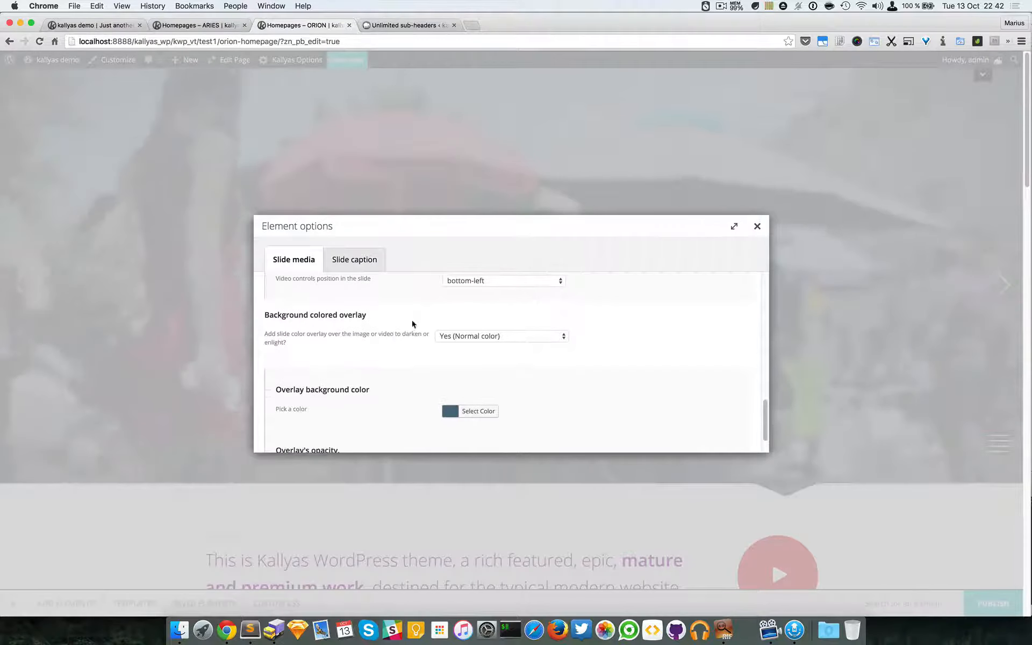
scroll(329, 315, "down", 1)
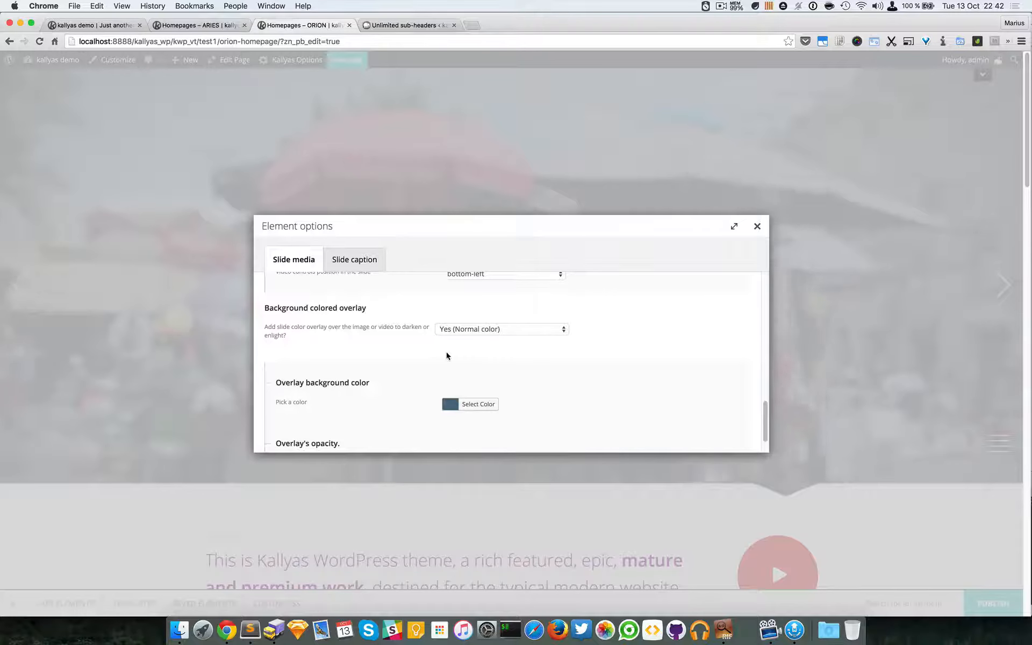
scroll(444, 357, "down", 3)
scroll(424, 333, "up", 10)
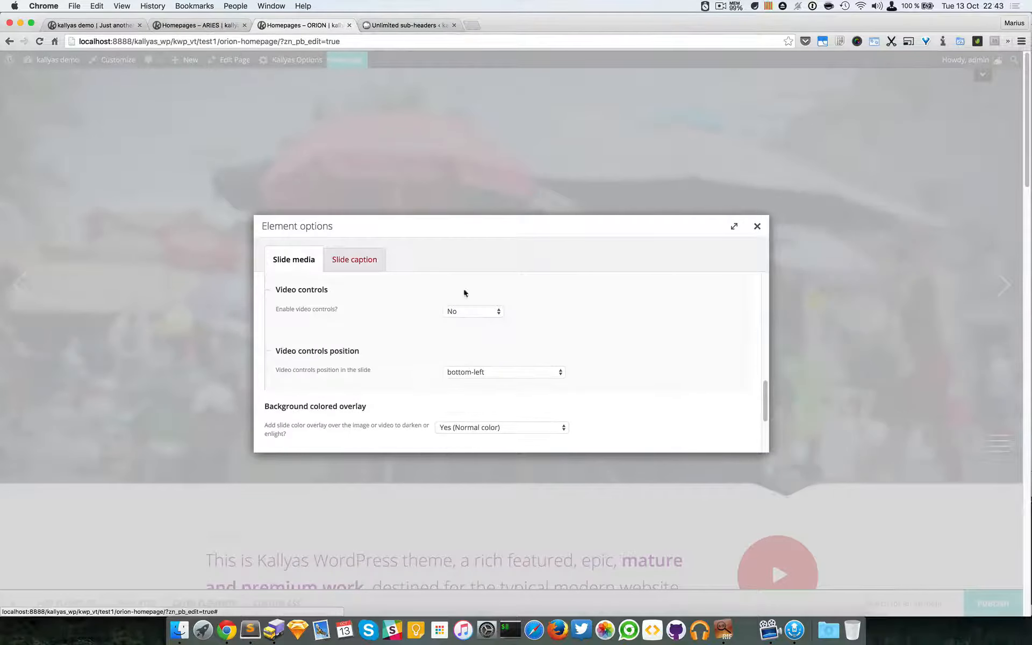
Step: Open the first slide's caption options and examine the available slider caption styles and the main title settings
left_click(354, 260)
scroll(445, 330, "up", 15)
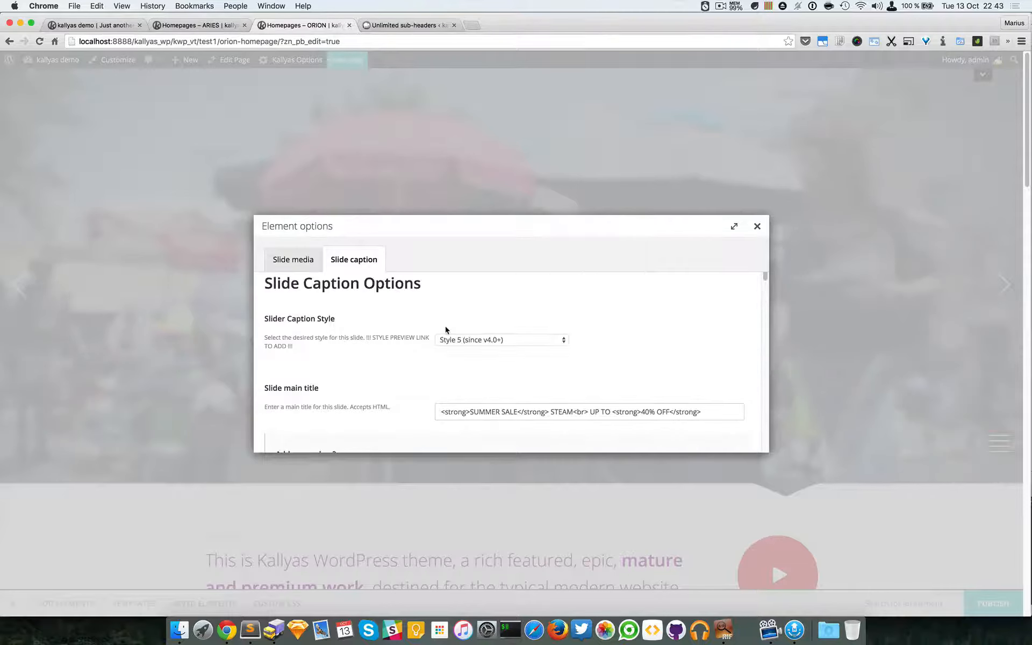
left_click(473, 339)
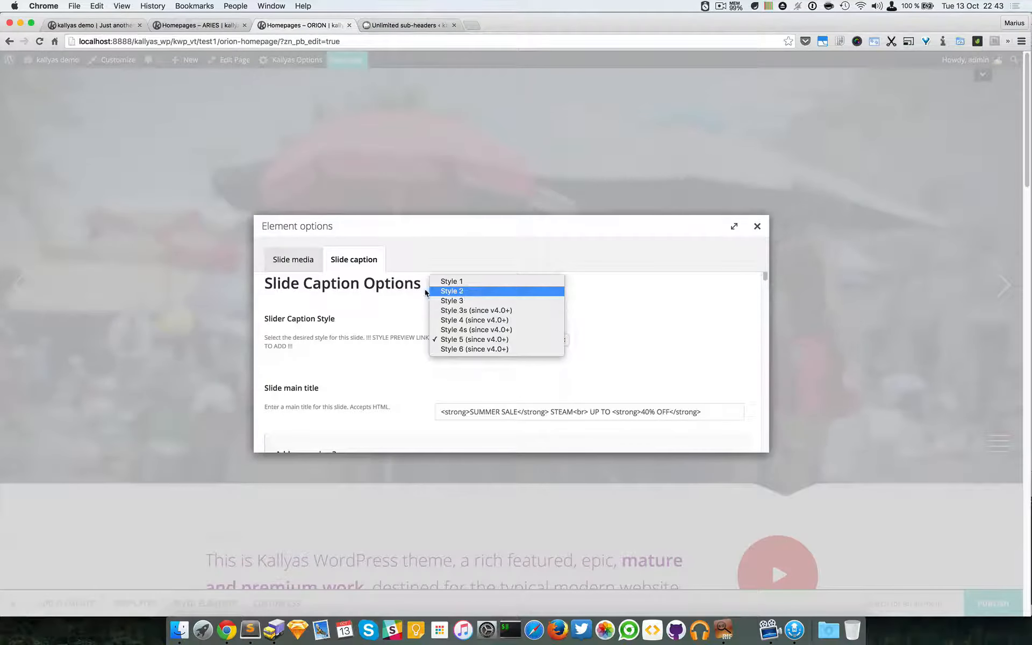
left_click(370, 307)
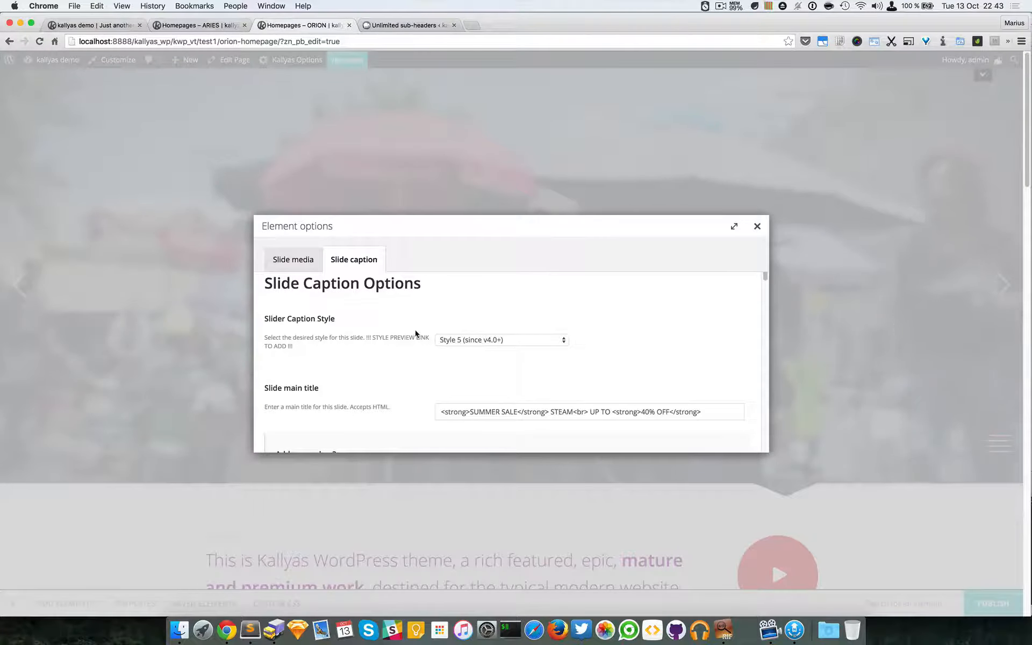
left_click(475, 343)
left_click(616, 319)
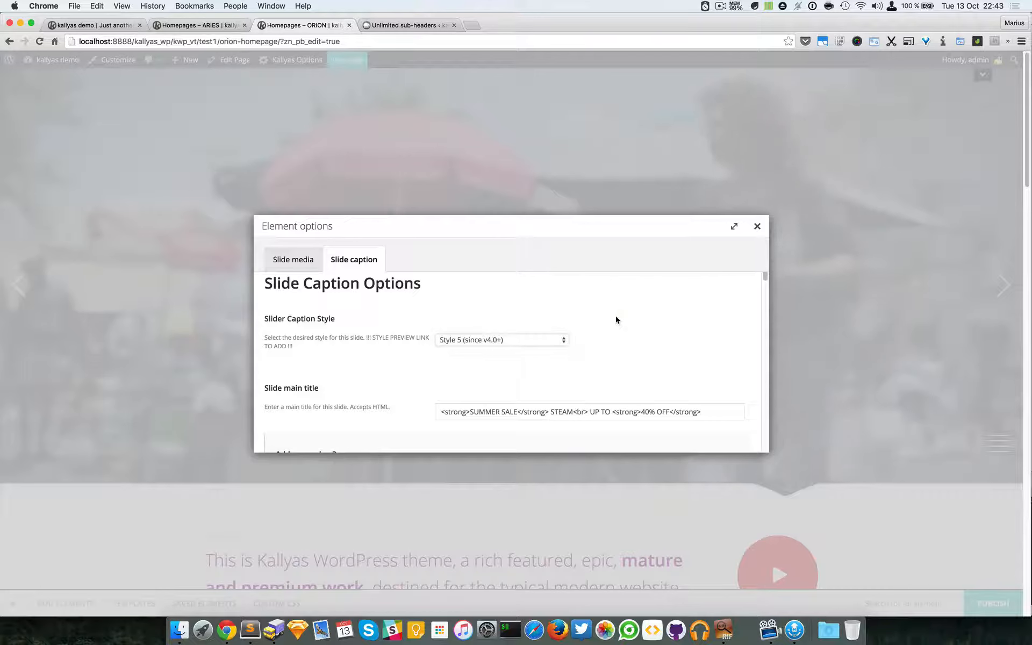
left_click(552, 339)
left_click(617, 256)
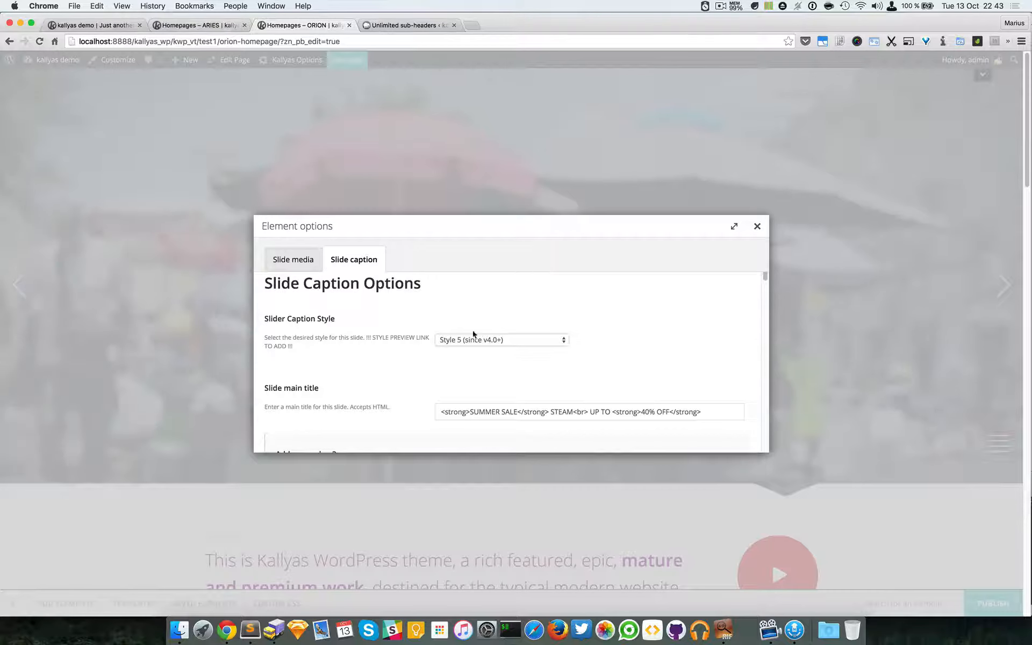
left_click(492, 340)
left_click(490, 339)
scroll(661, 350, "down", 2)
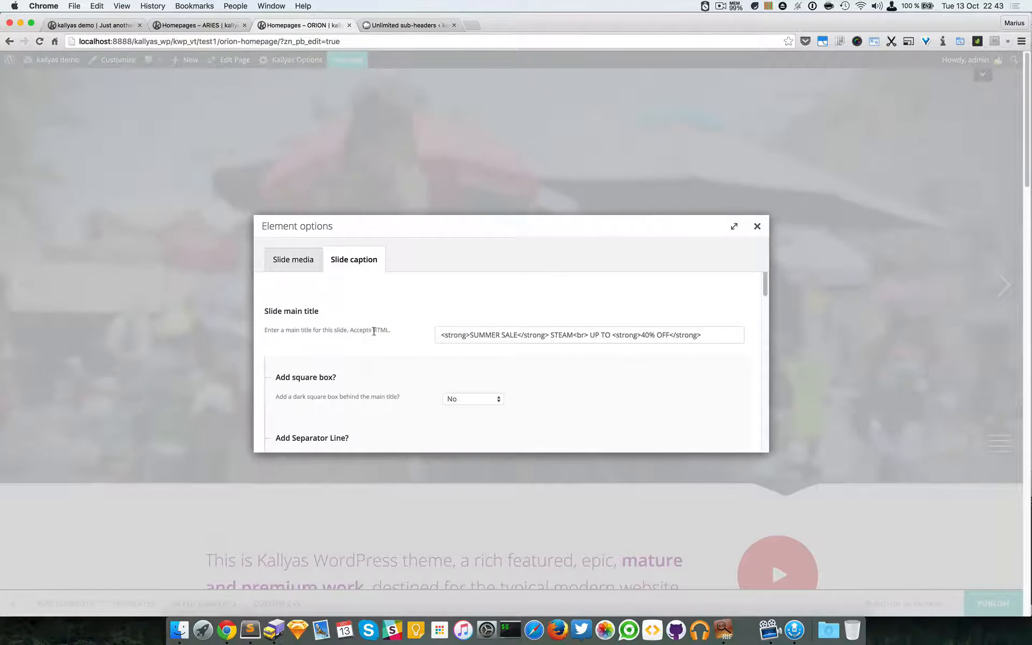
scroll(392, 320, "up", 2)
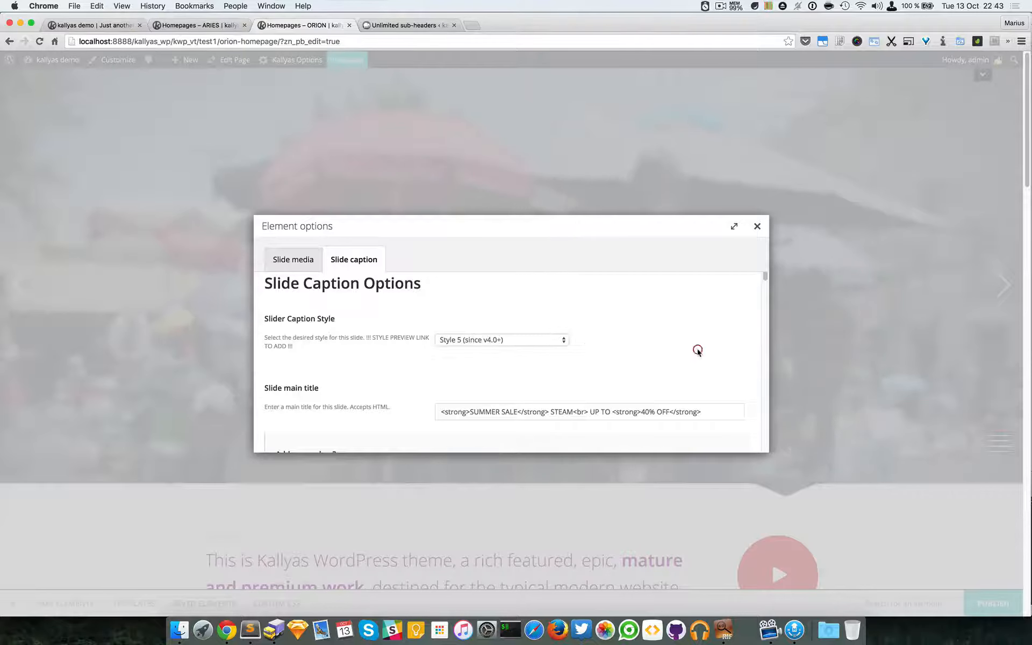
Step: Bring up the ARIES homepage and return to the slide caption options on the ORION homepage
left_click(217, 26)
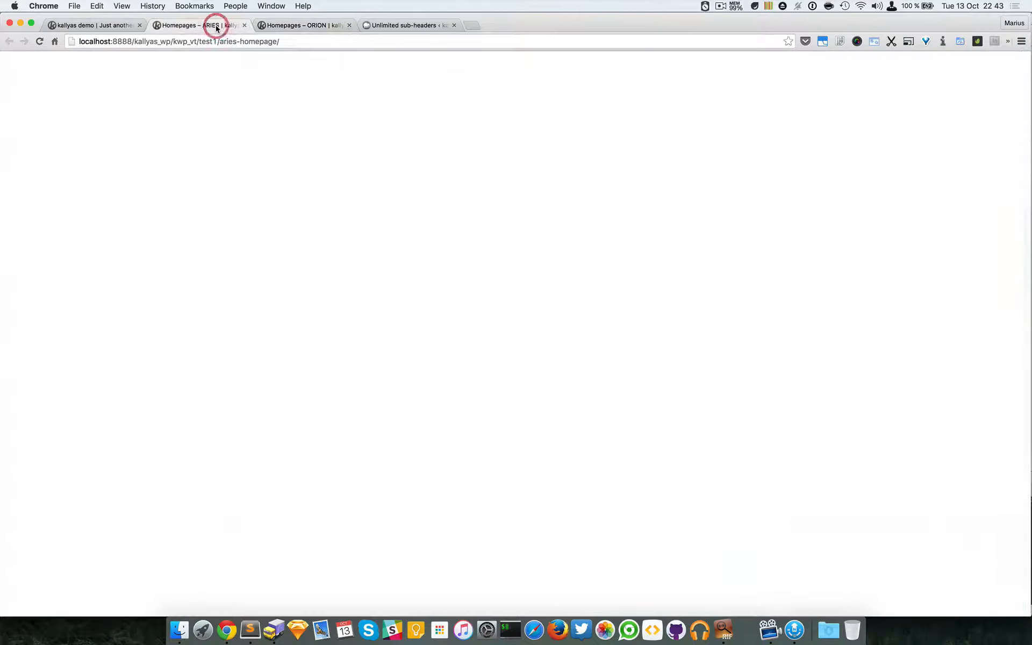
left_click(278, 25)
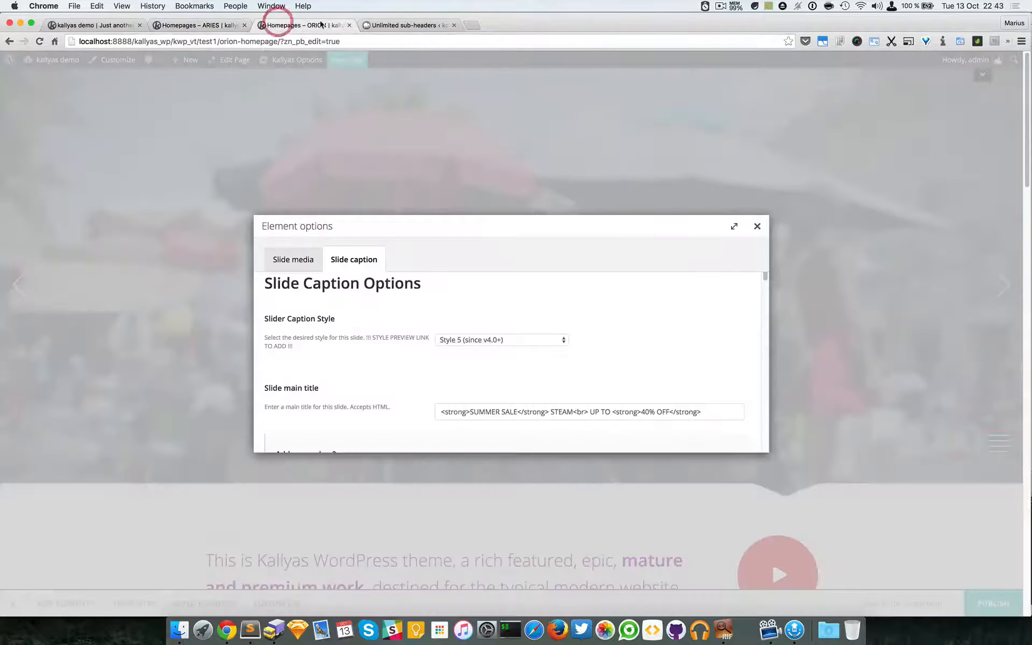
left_click(127, 25)
left_click(281, 25)
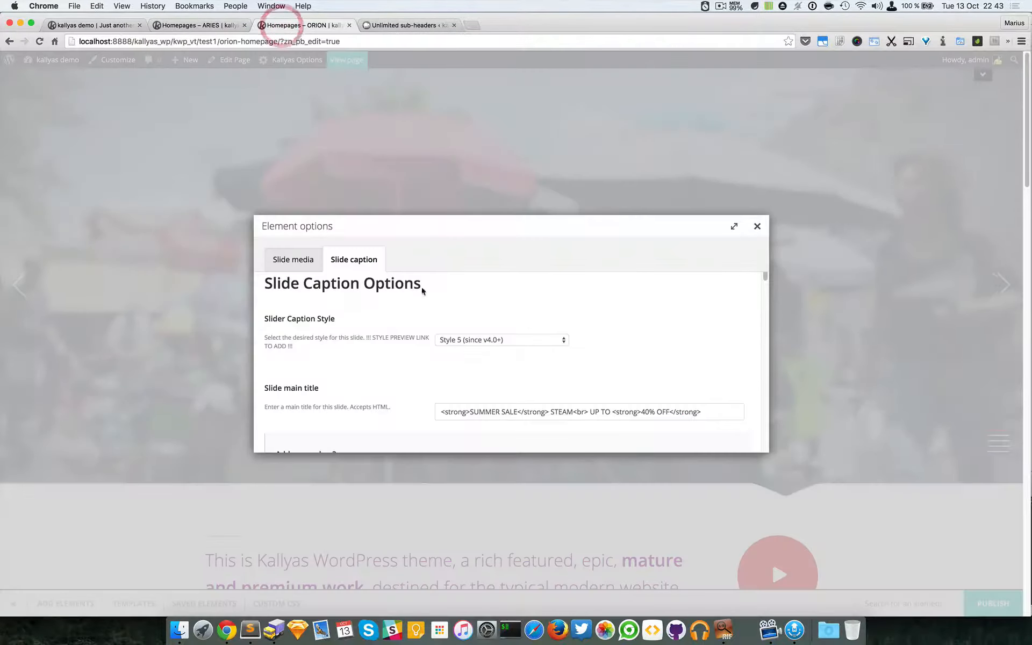
Step: Examine the slider caption style choices and the main title, square box and separator line options of the first slide
left_click(463, 342)
left_click(600, 329)
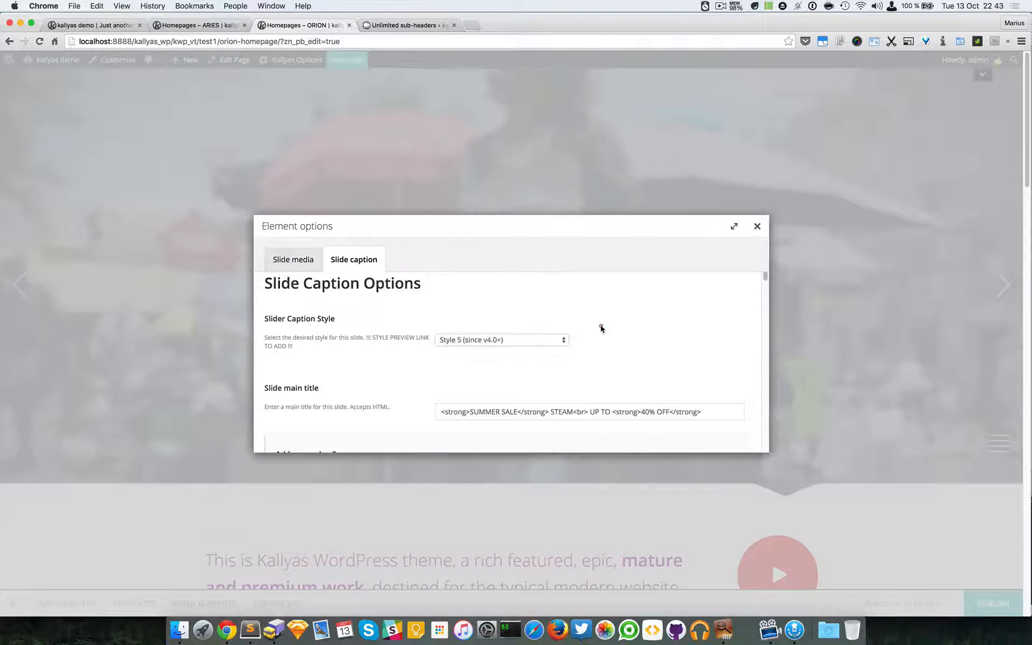
left_click(531, 339)
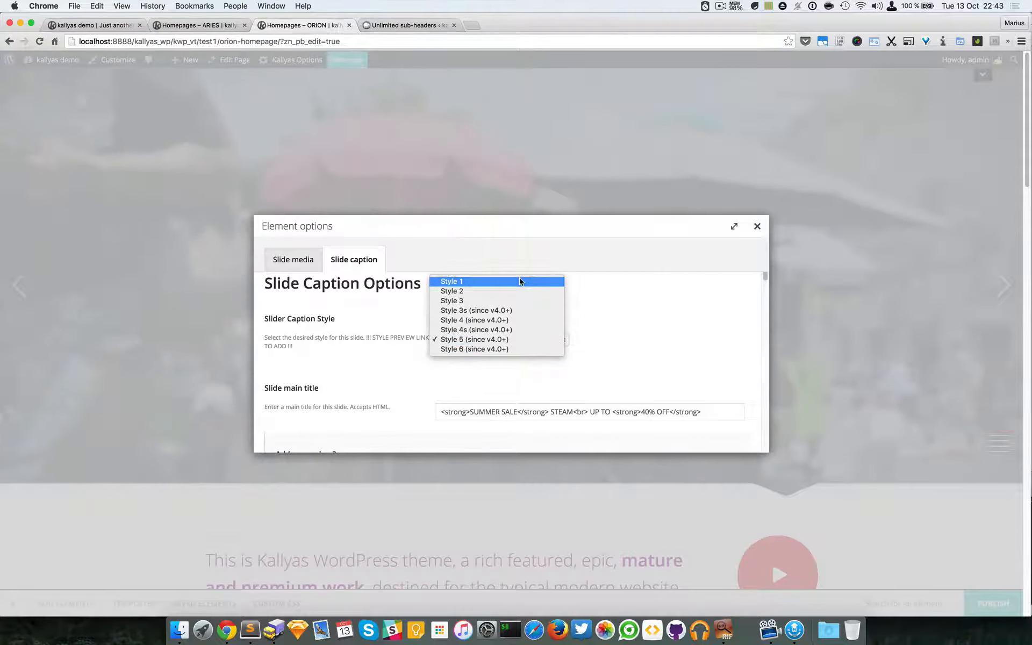
left_click(613, 318)
scroll(641, 391, "down", 1)
scroll(424, 359, "down", 2)
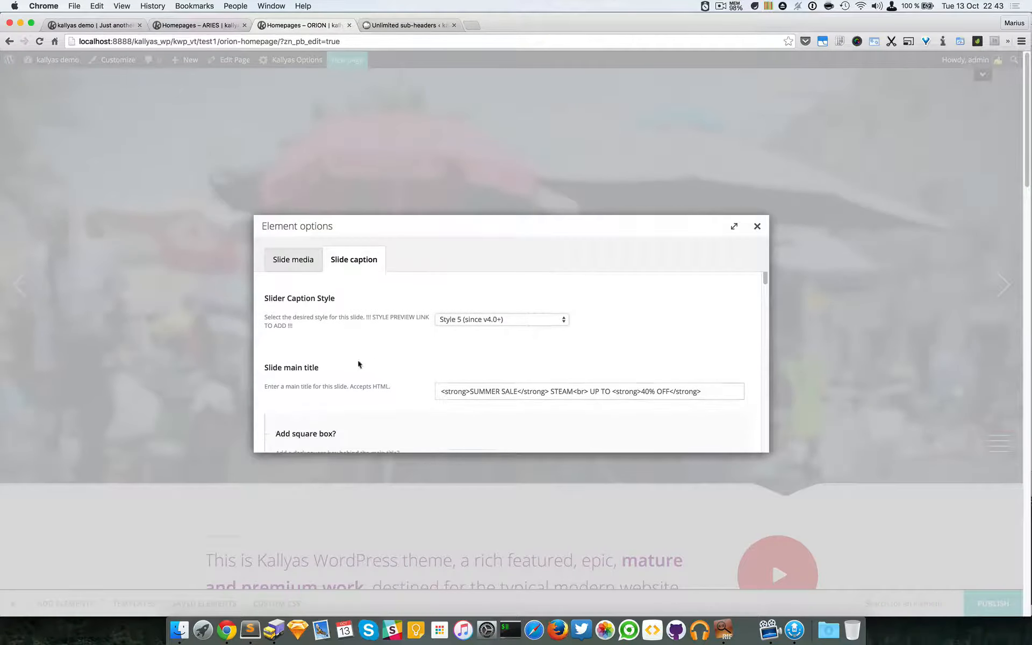
scroll(408, 376, "down", 2)
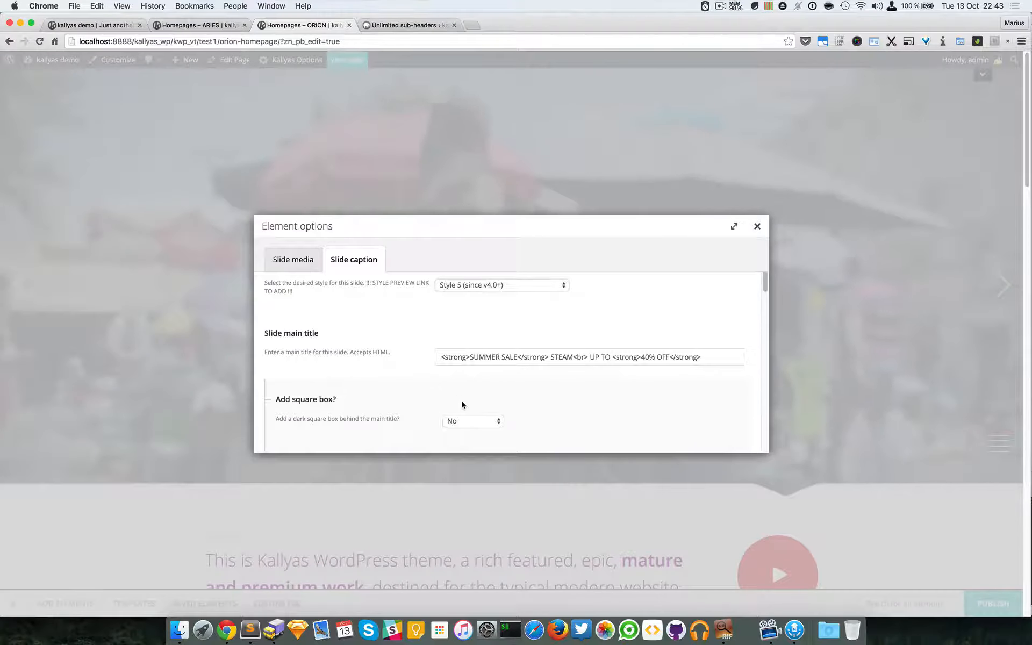
scroll(457, 404, "down", 3)
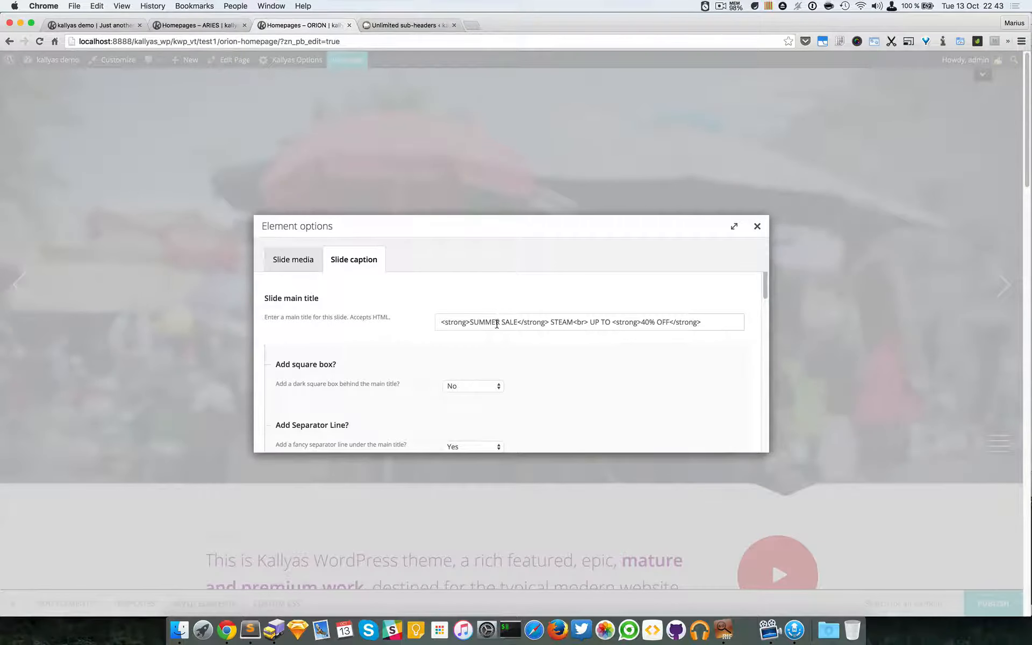
Step: Review the list of available slider caption styles again without changing the selected style
scroll(497, 324, "up", 4)
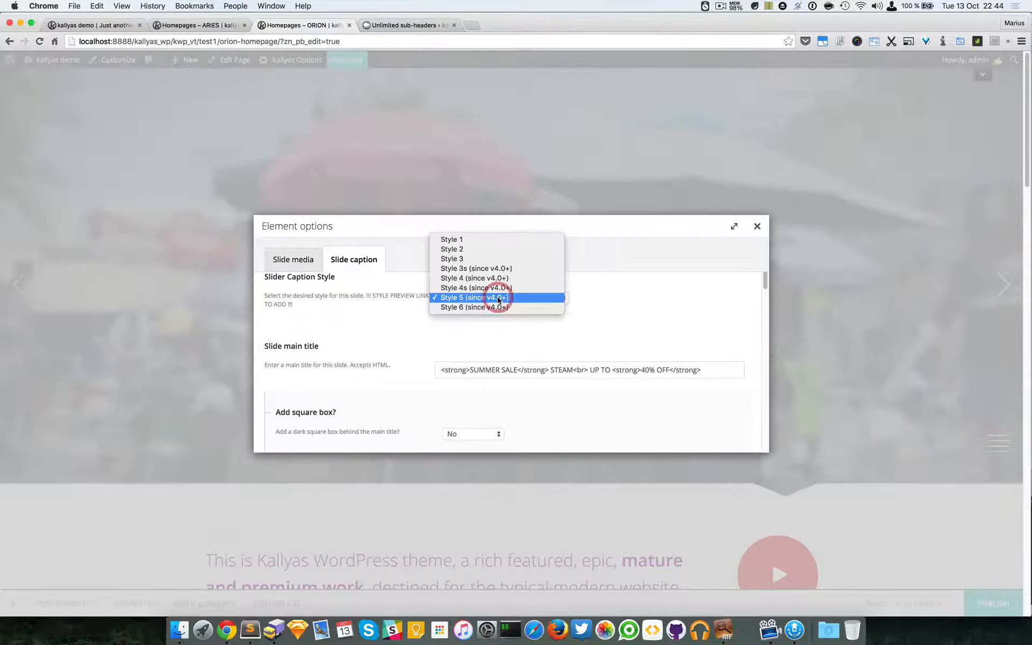
left_click(646, 322)
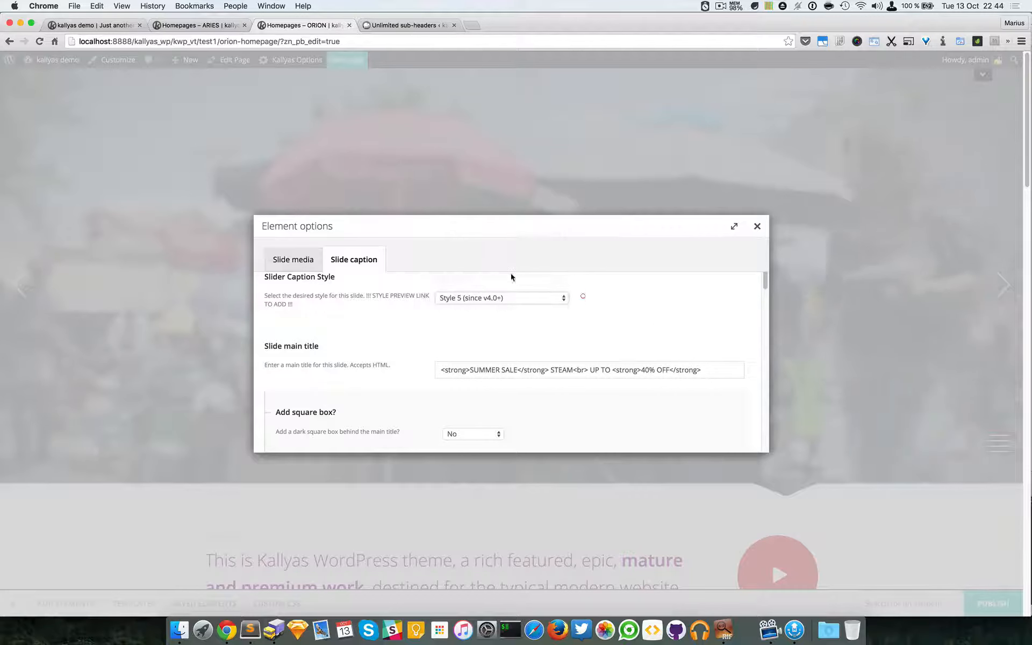
left_click(557, 297)
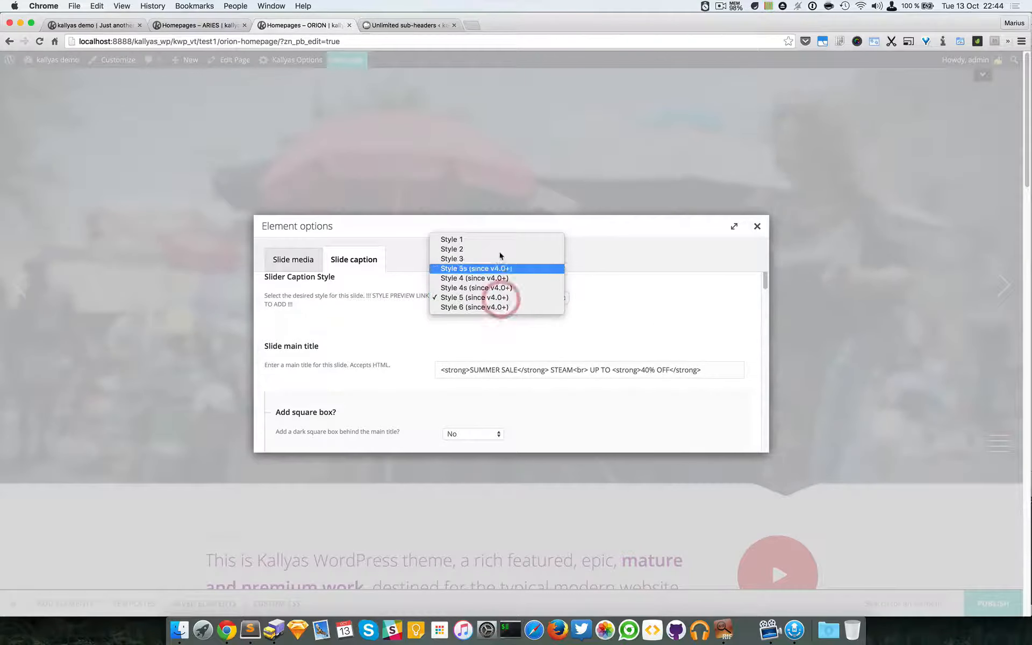
left_click(612, 294)
left_click(489, 298)
left_click(535, 339)
Step: Try Style 6 and Style 4s as the slider caption style, ending on Style 4
left_click(506, 297)
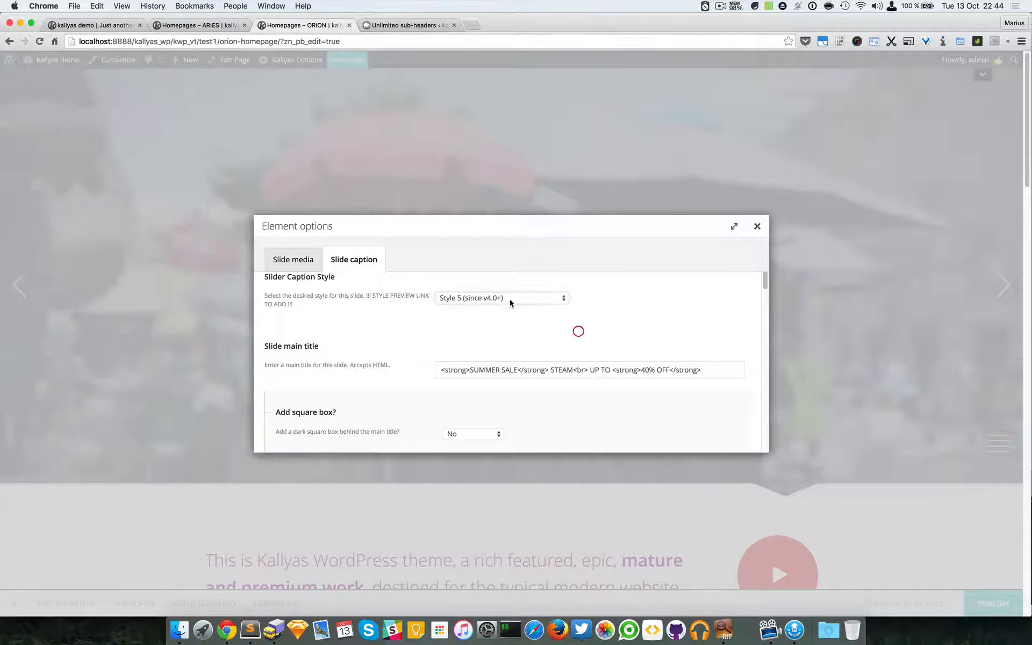
left_click(504, 307)
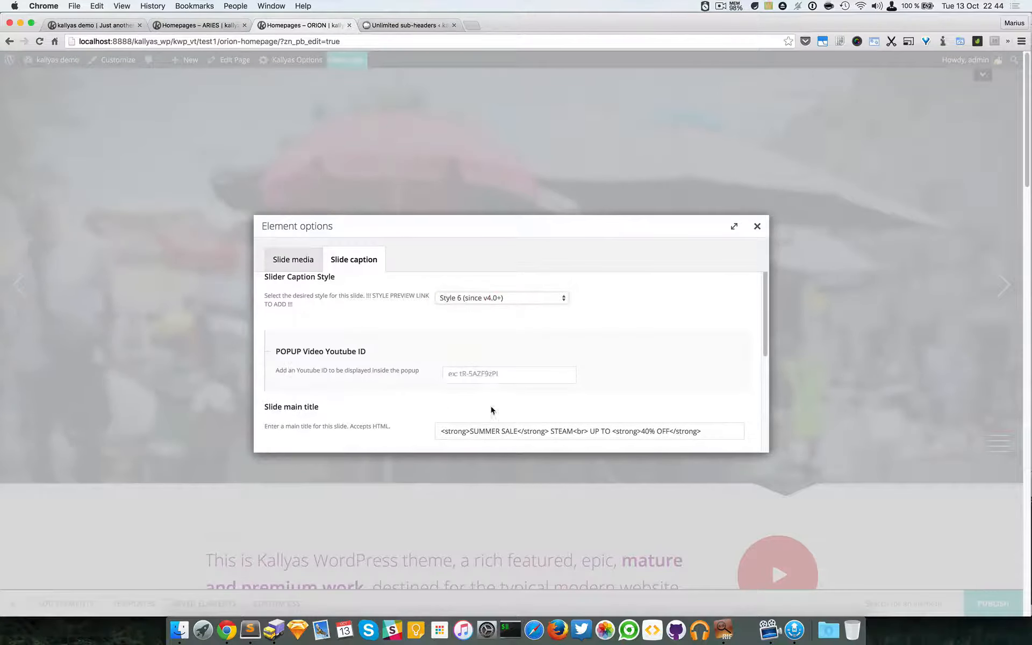
left_click(486, 297)
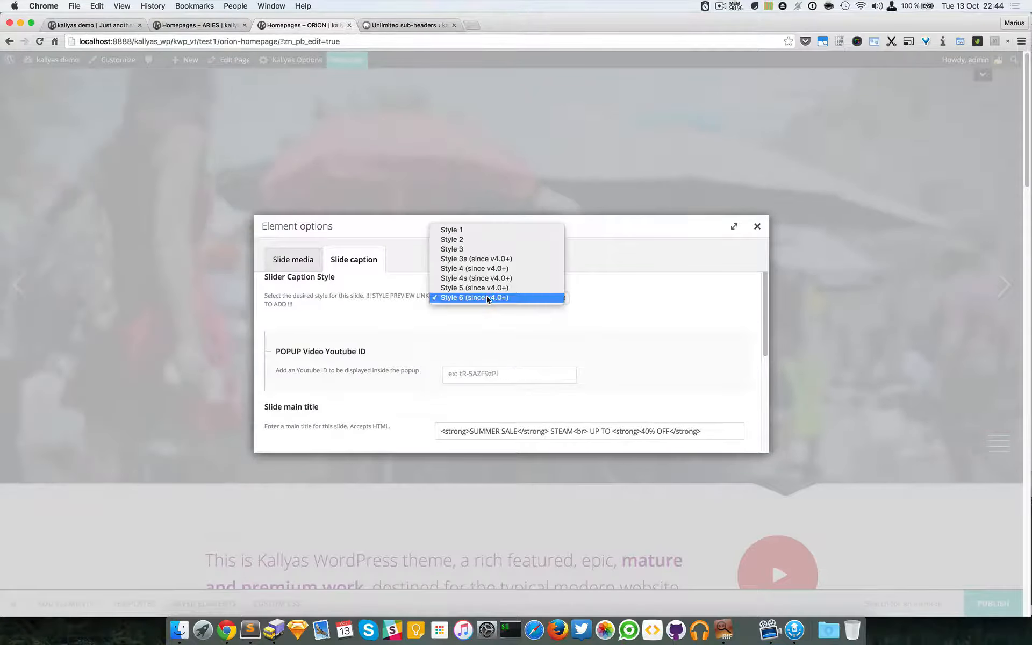
left_click(487, 281)
left_click(487, 297)
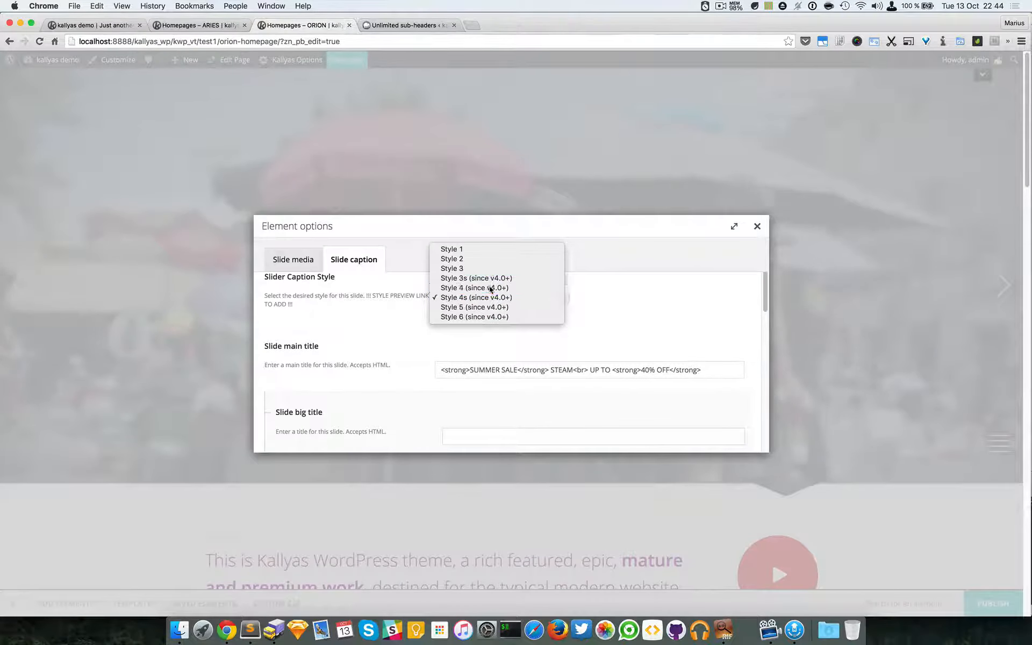
left_click(489, 287)
Step: Examine the Style 4 caption's main, big and small title fields, slide link and link image option
scroll(530, 375, "down", 3)
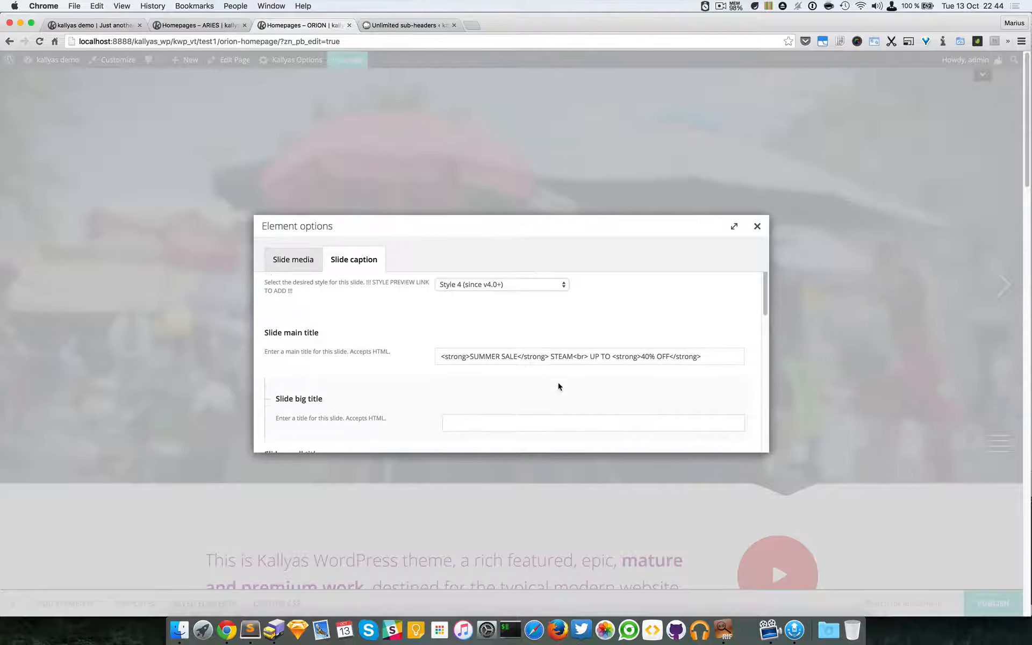
scroll(538, 387, "down", 1)
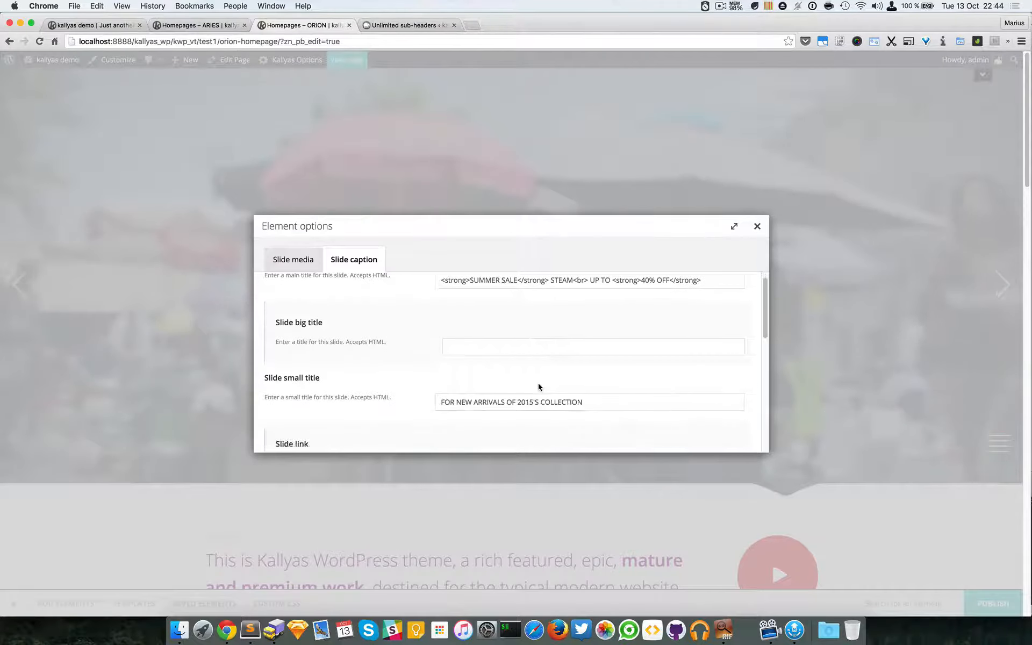
scroll(538, 387, "down", 4)
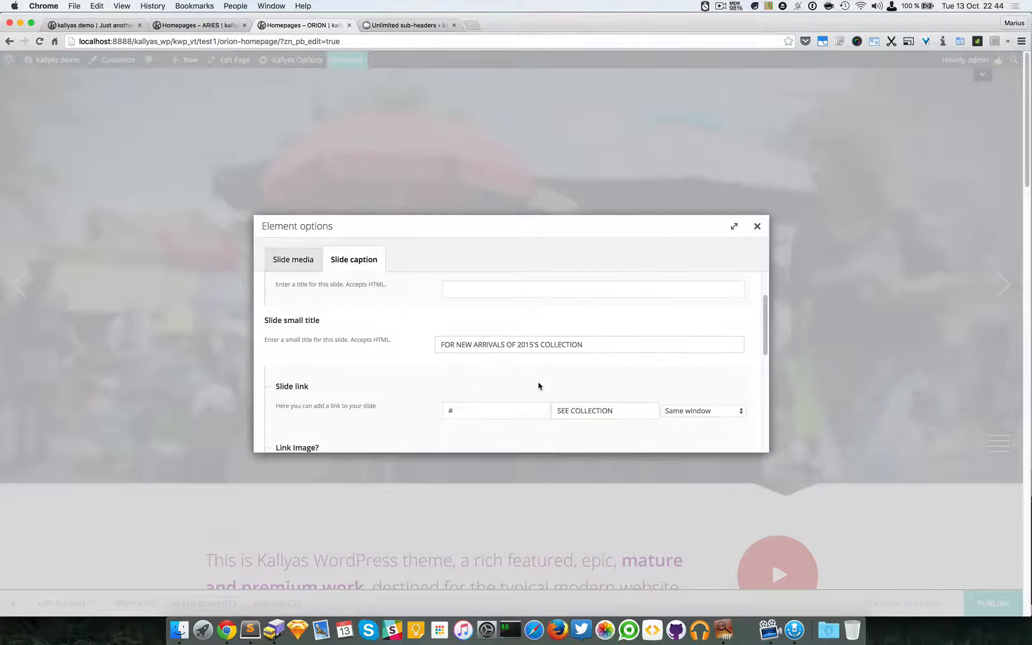
scroll(539, 382, "down", 4)
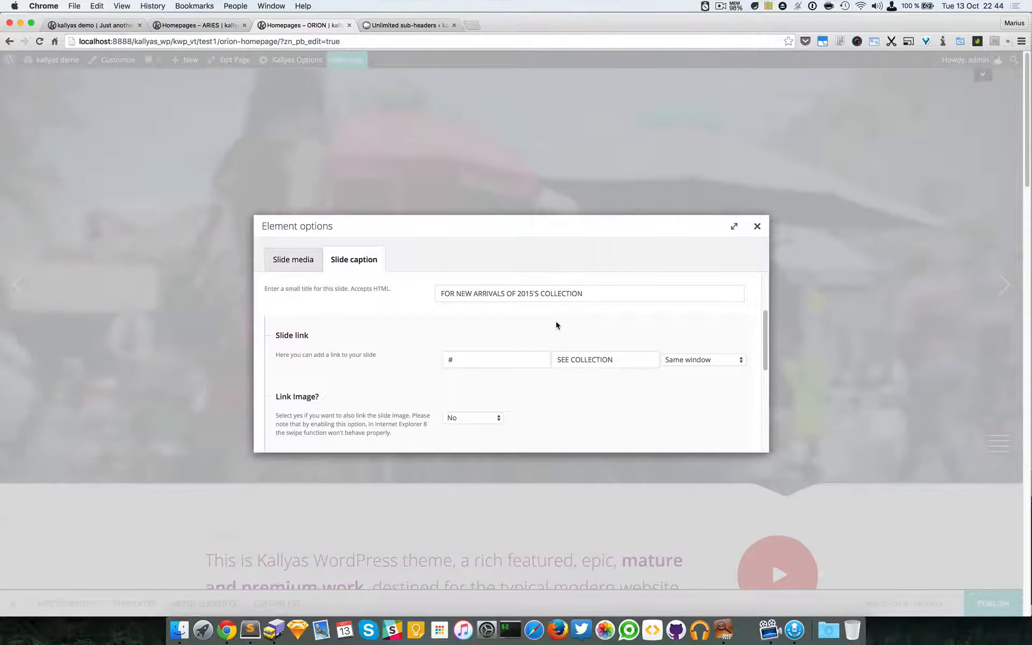
scroll(556, 325, "up", 5)
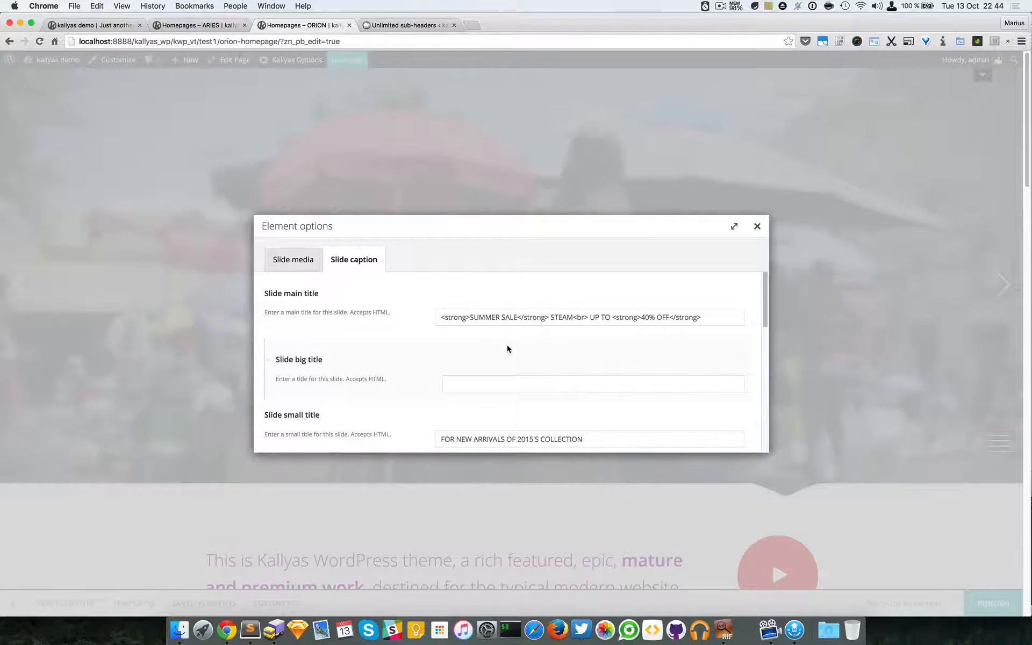
Step: Look at the slide caption on the ARIES homepage and return to the ORION slide caption options
scroll(507, 348, "up", 1)
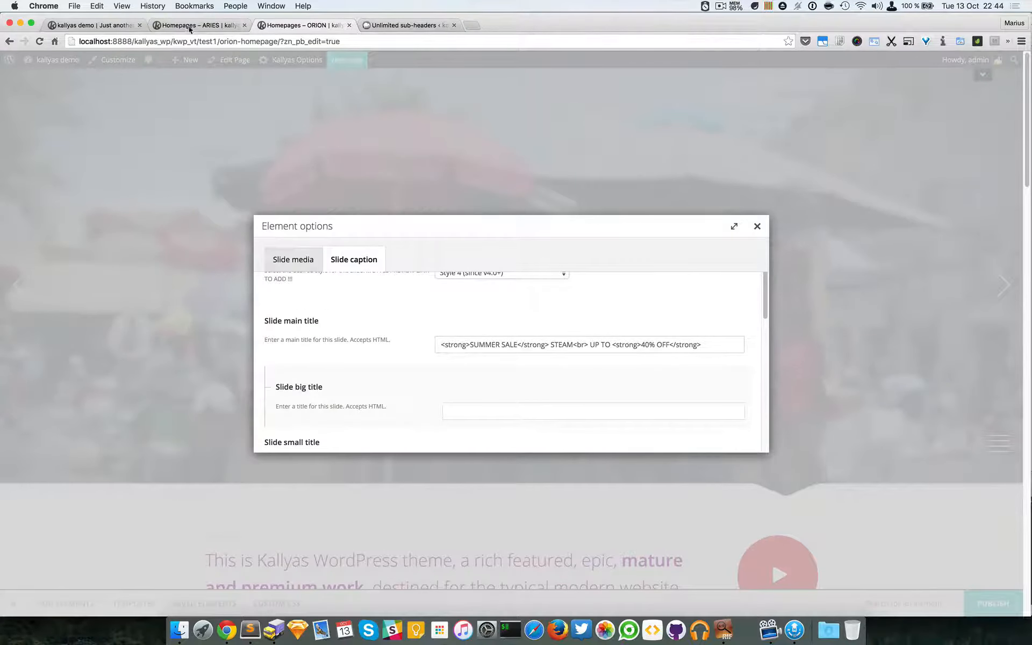
scroll(333, 400, "down", 1)
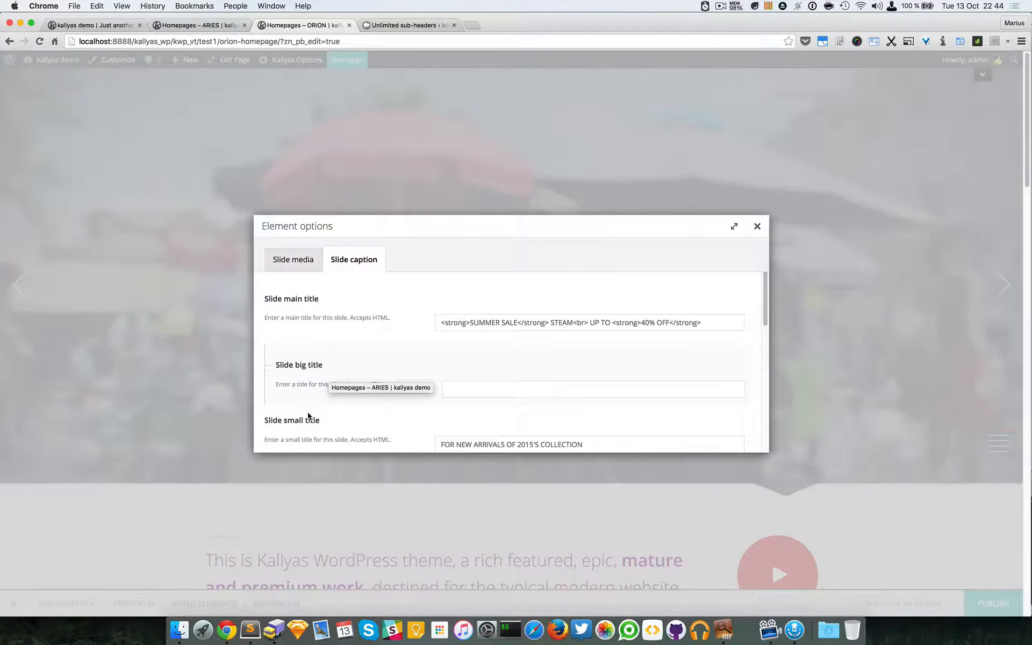
left_click(186, 27)
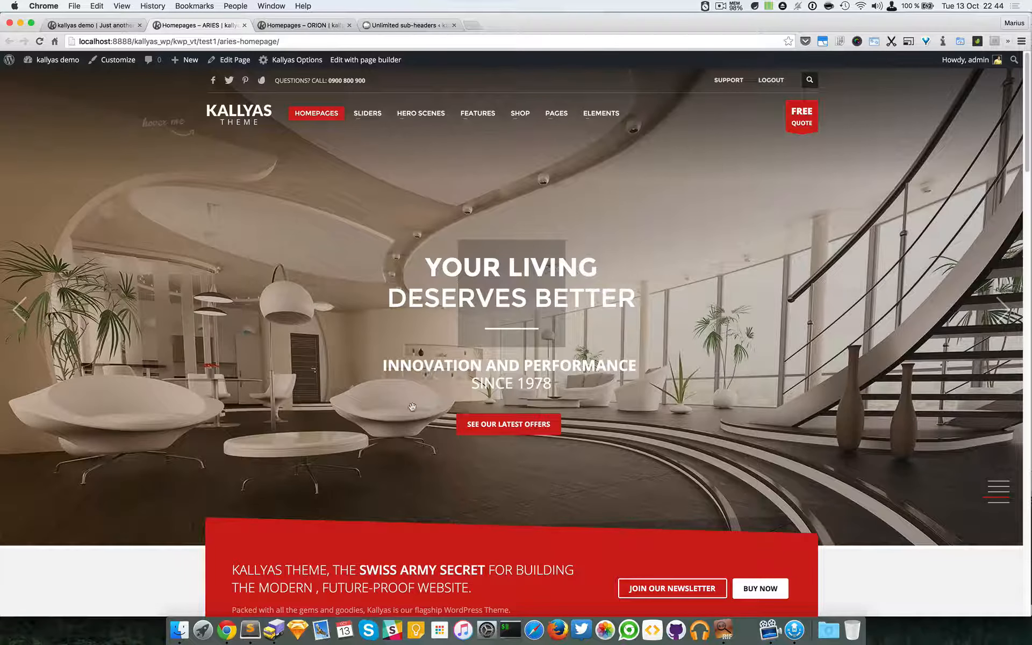
left_click(306, 26)
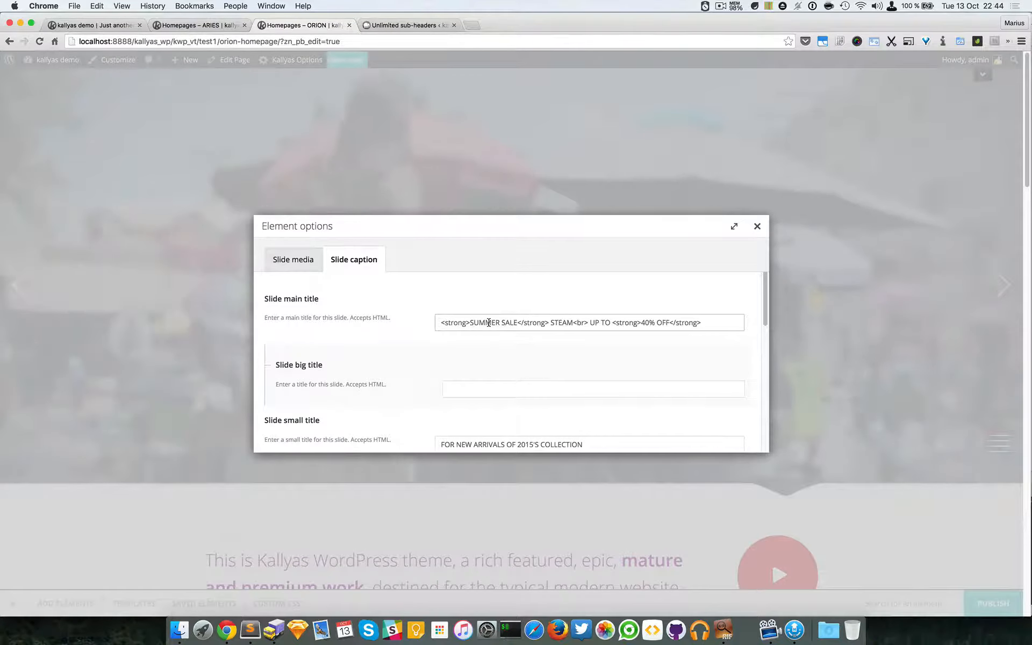
Step: Set the slide's slider caption style to Style 4s (since v4.0+)
scroll(544, 359, "up", 1)
scroll(545, 361, "up", 2)
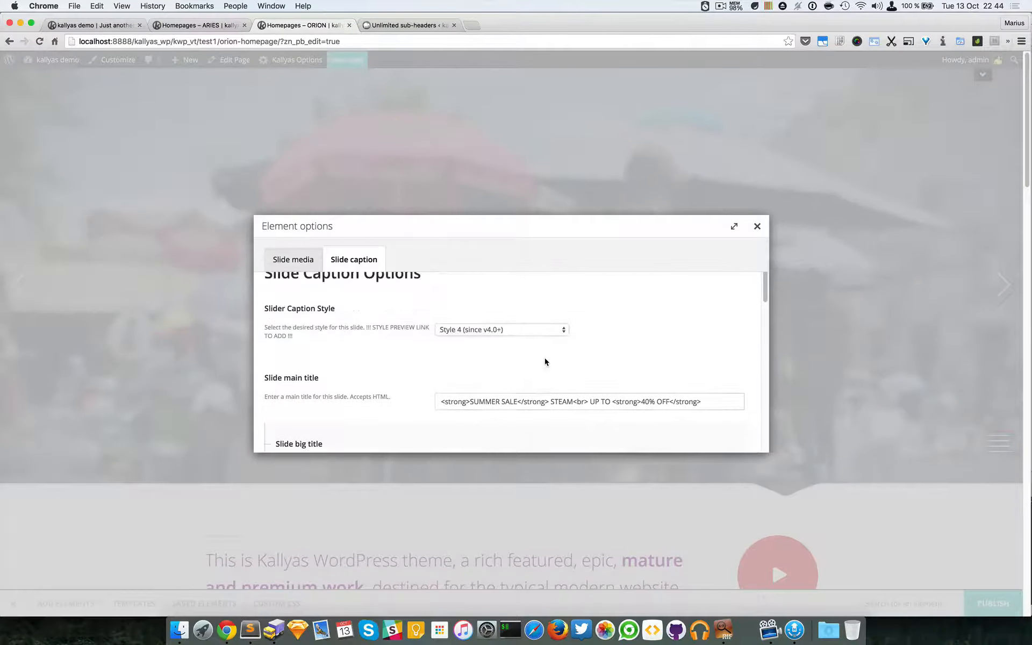
scroll(530, 352, "up", 1)
left_click(529, 344)
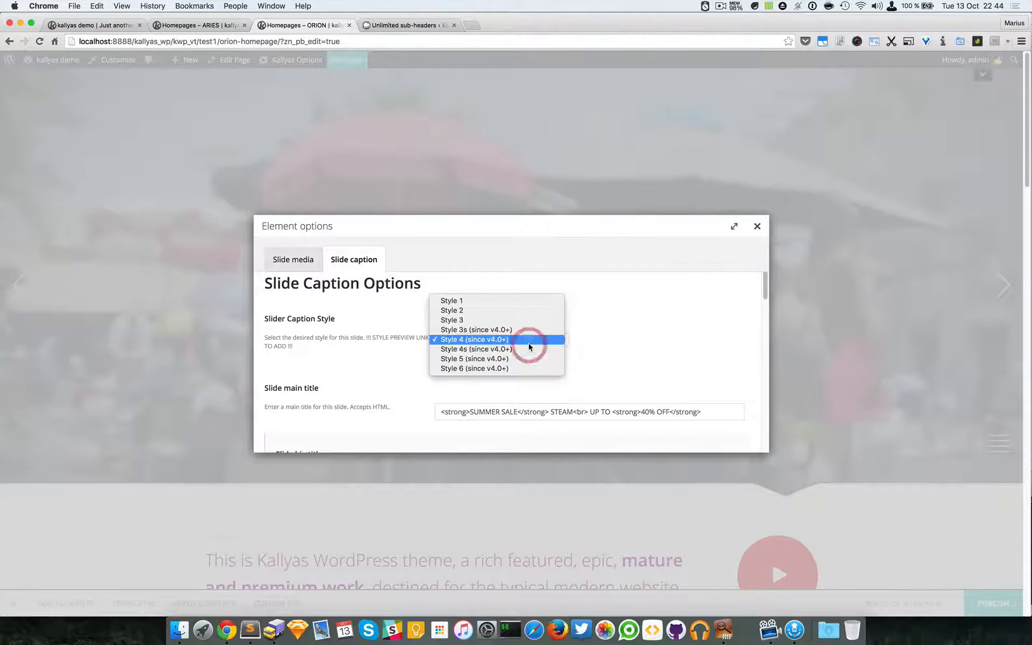
left_click(528, 347)
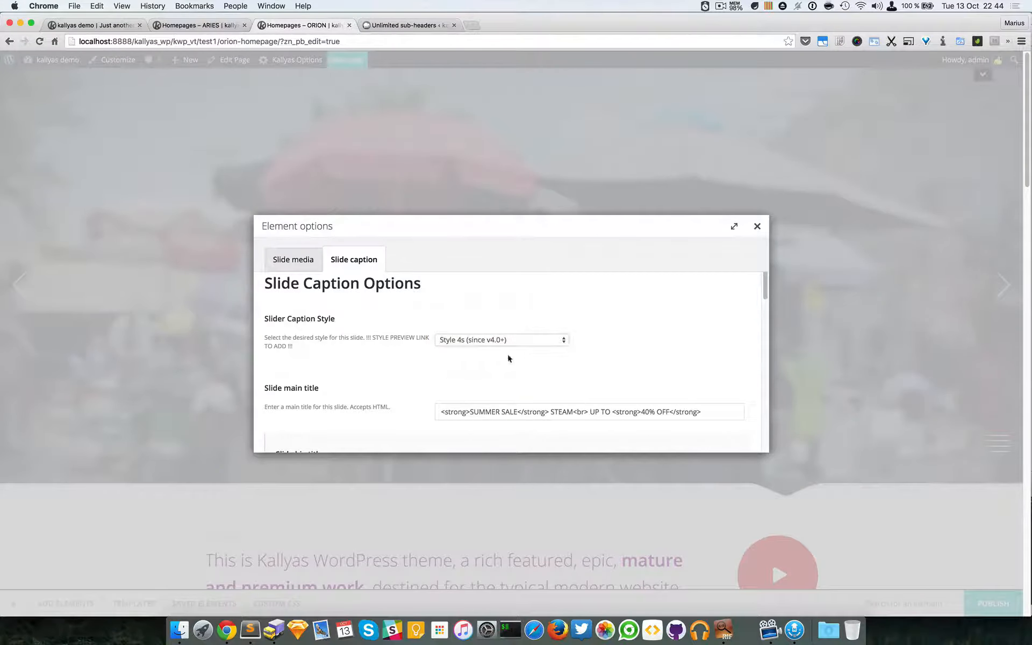
Step: Examine the slide's small title and slide link settings, including the link address, link text and target window
scroll(522, 372, "down", 6)
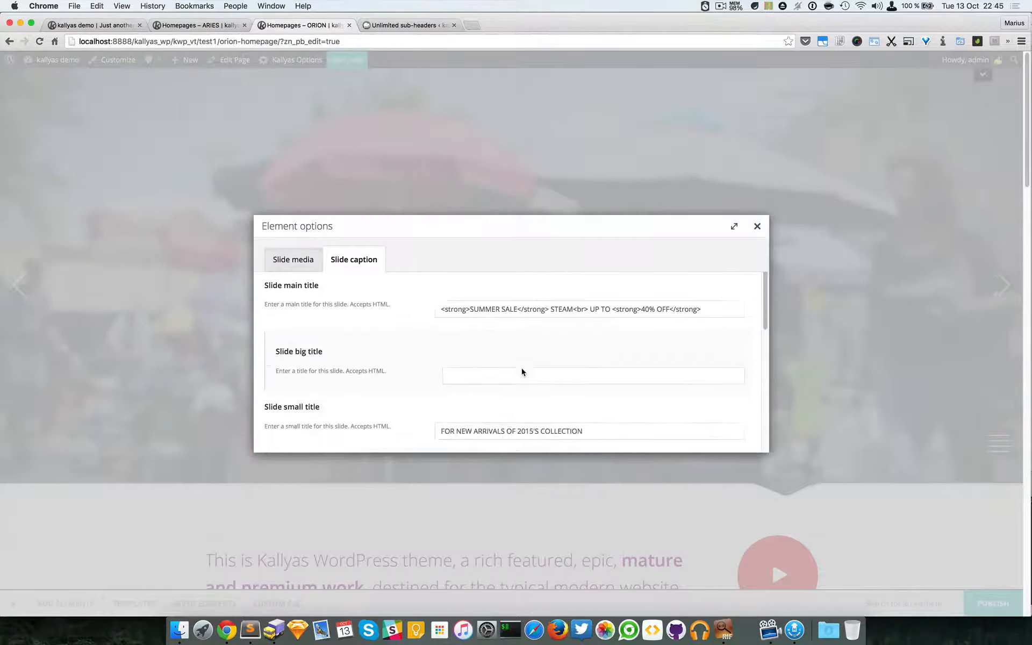
scroll(521, 372, "down", 2)
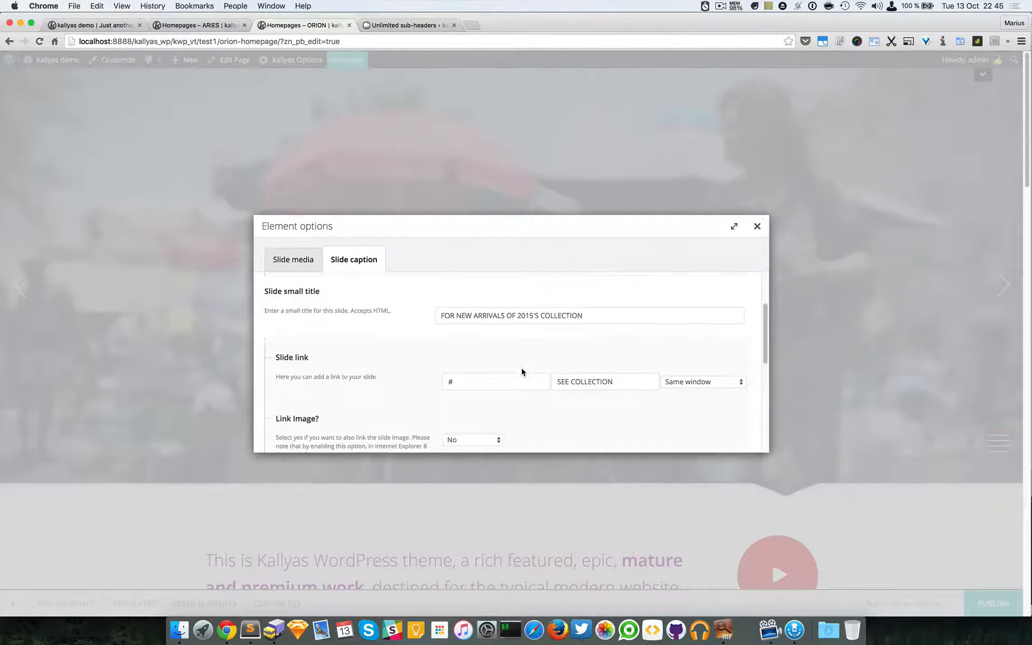
double_click(505, 378)
left_click(505, 378)
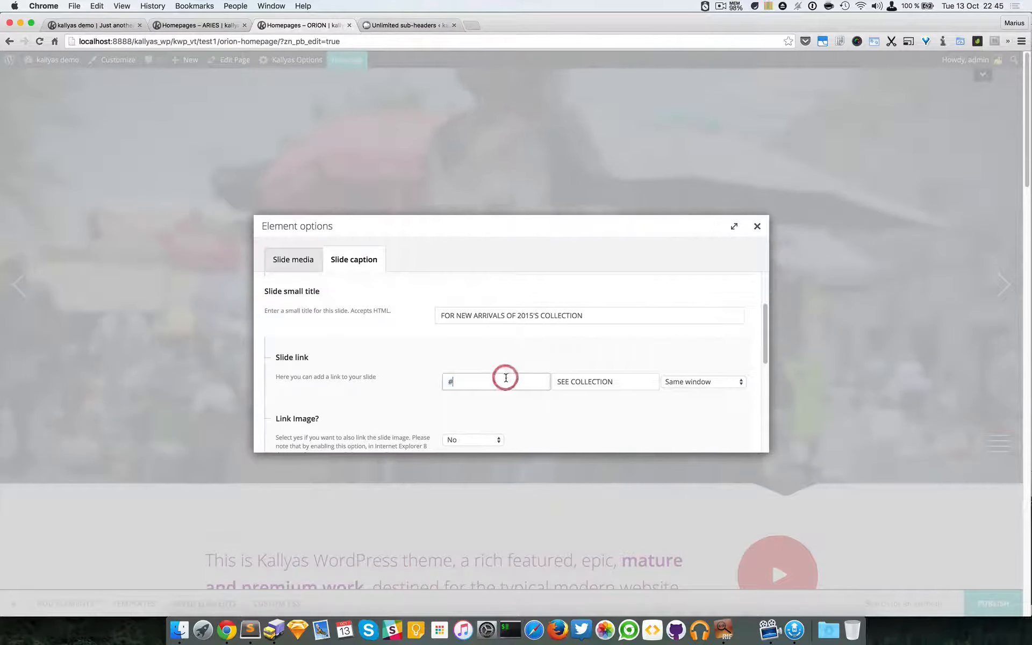
double_click(463, 381)
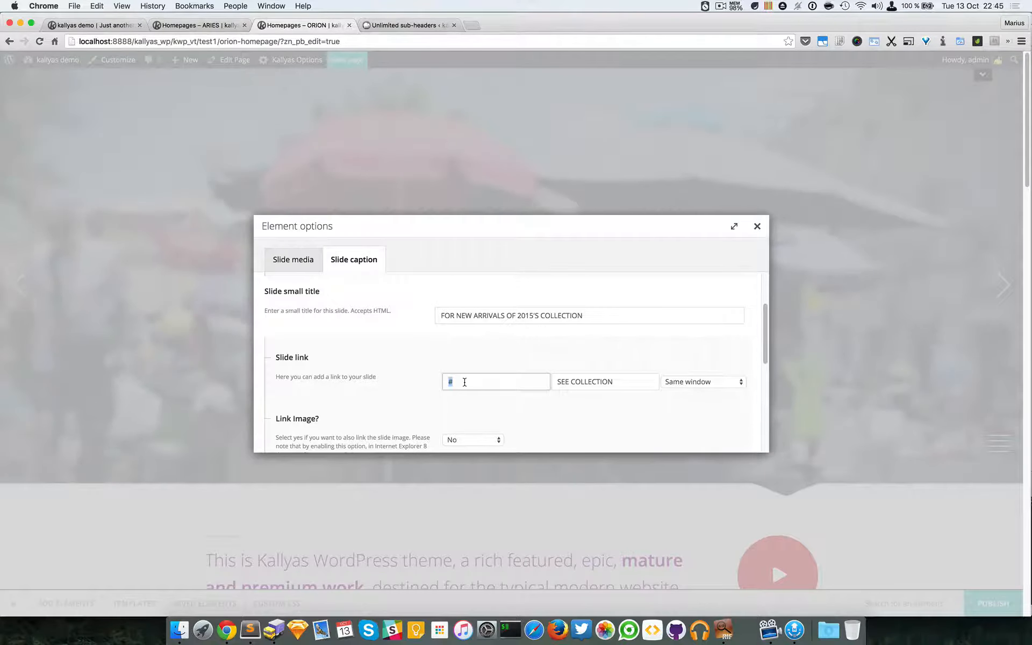
scroll(466, 383, "down", 1)
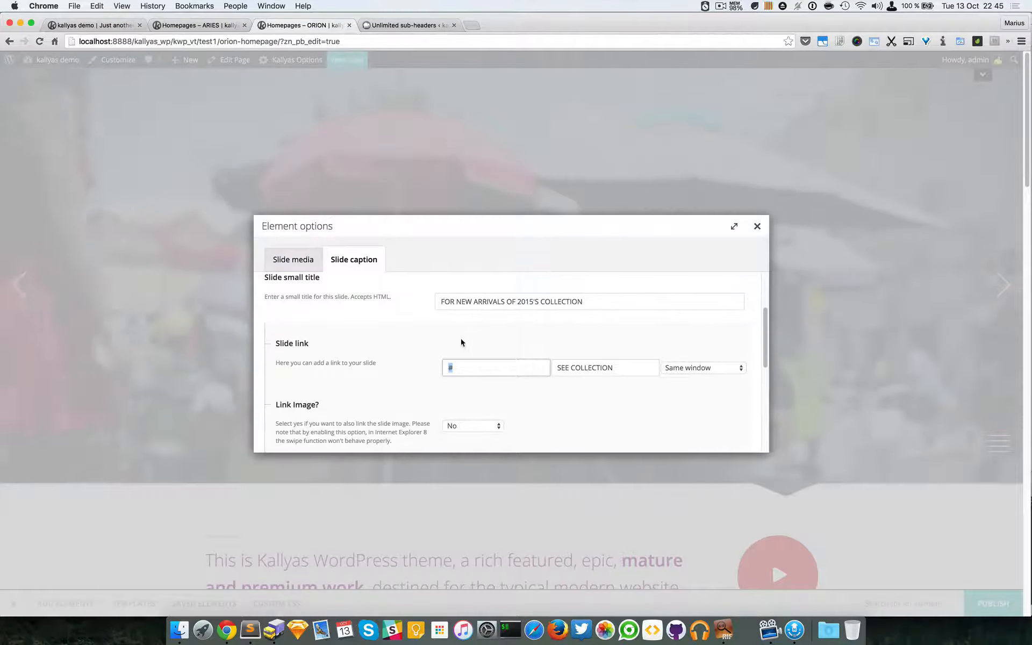
Step: Set Link Image to Yes for the slide and move the Element options dialog off the iOS Slider options behind it
scroll(278, 421, "down", 2)
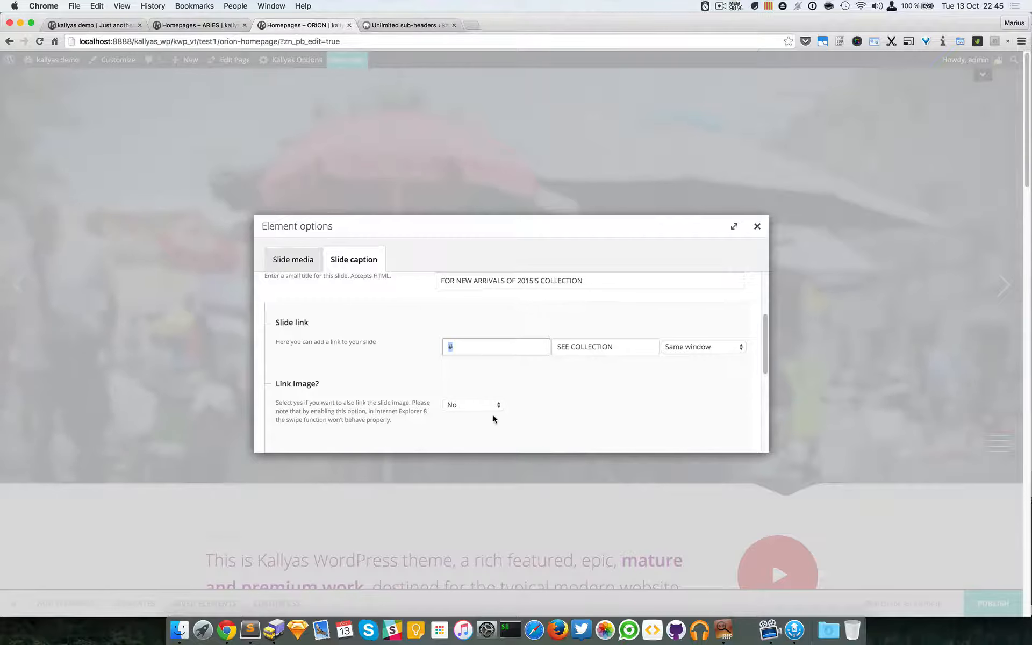
left_click(491, 395)
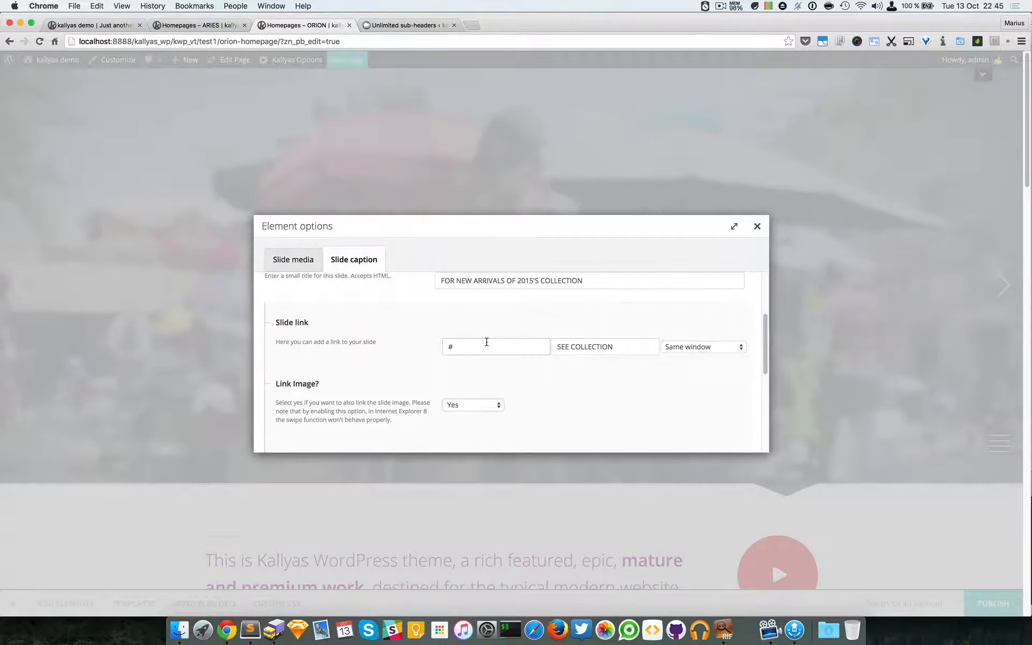
left_click_drag(581, 229, 667, 322)
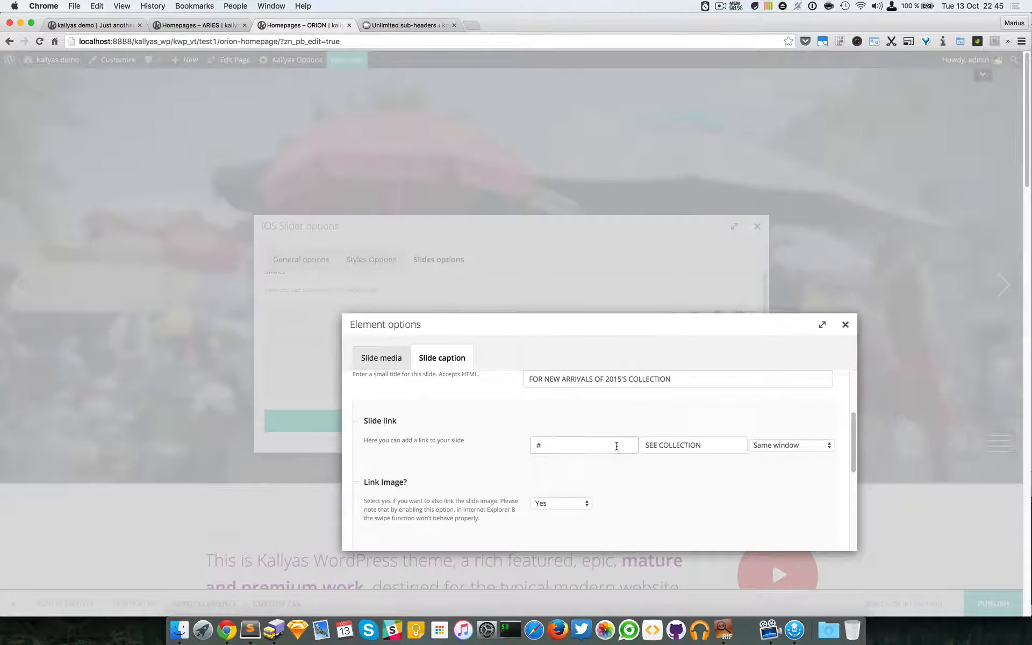
Step: Check the link buttons on the ARIES homepage slide and examine the ORION slide's caption entry animation/position options
left_click(195, 24)
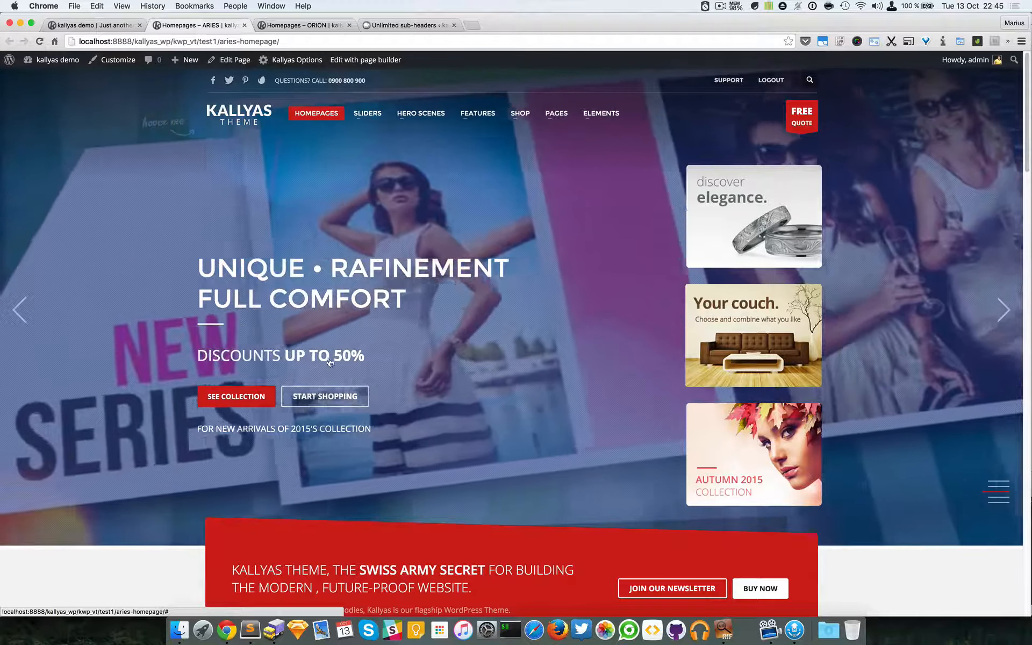
left_click(290, 24)
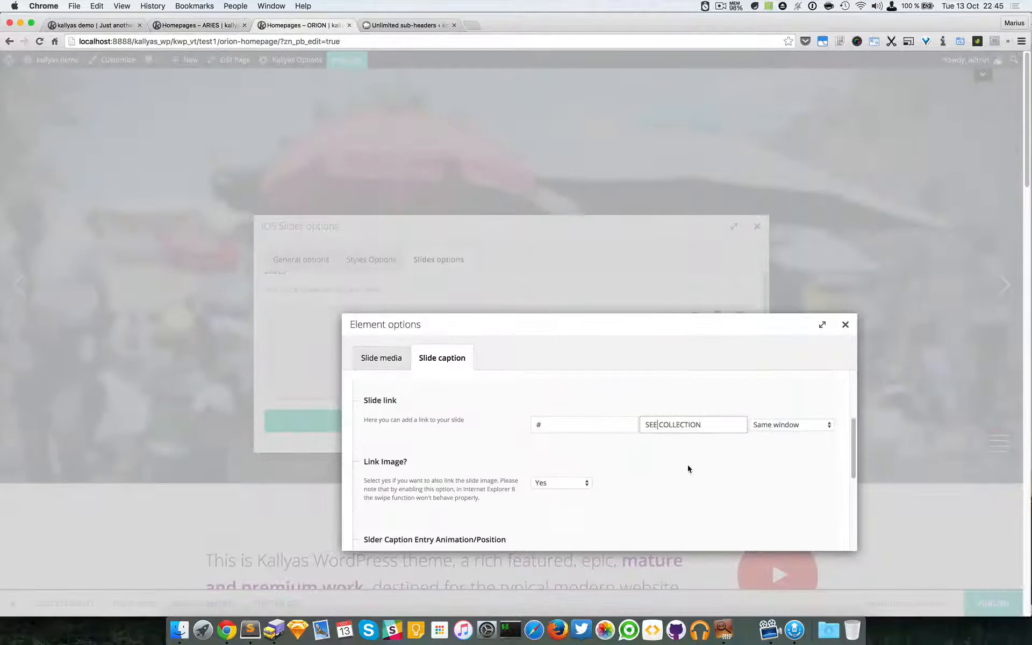
scroll(688, 469, "down", 5)
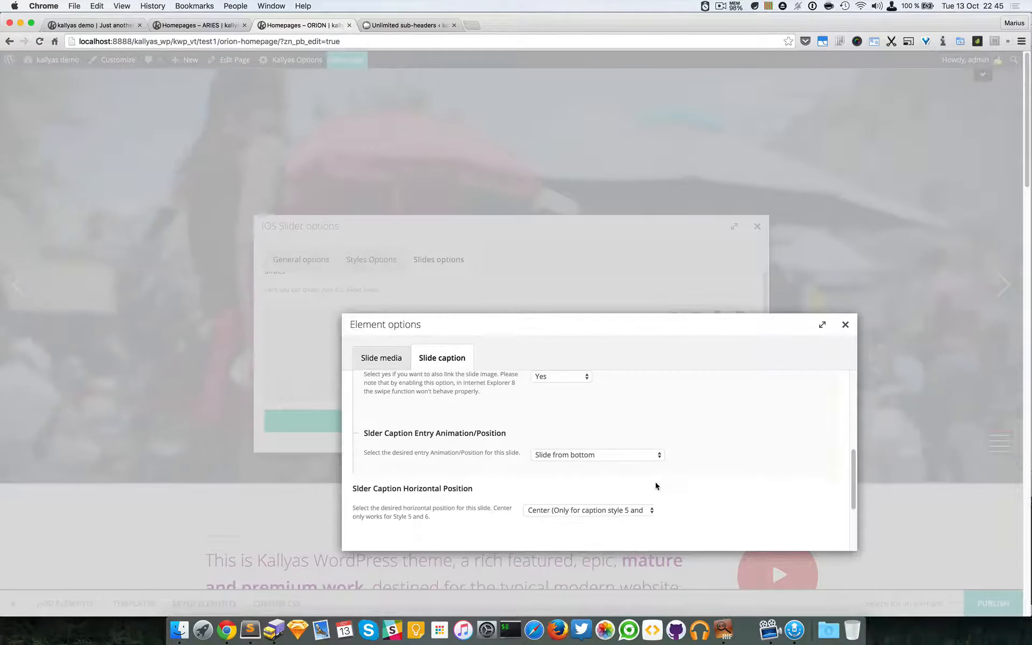
left_click_drag(615, 320, 612, 212)
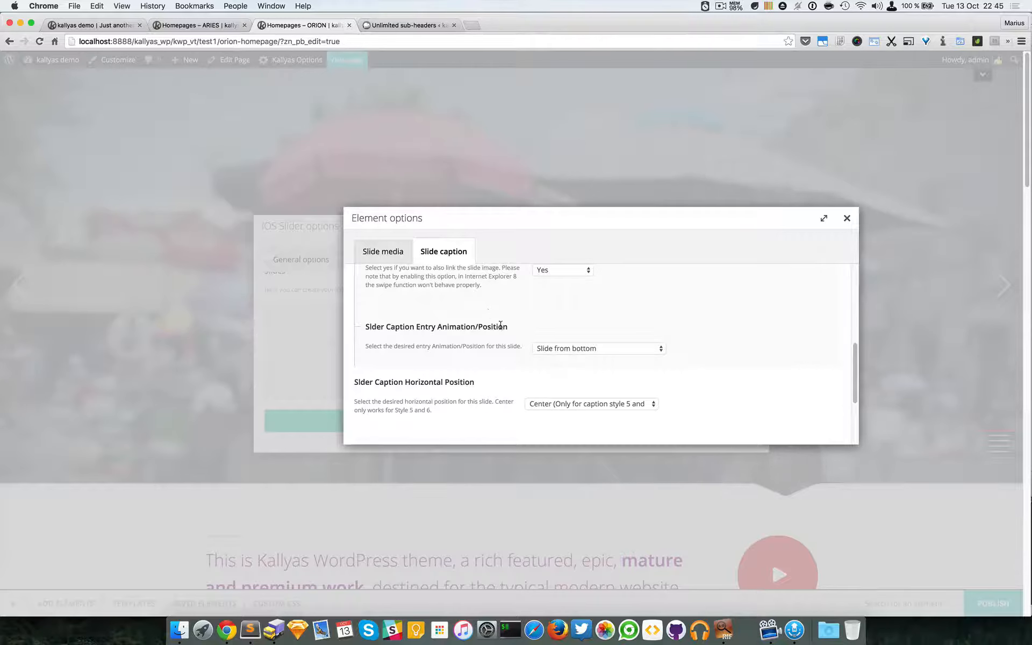
left_click(486, 369)
left_click(606, 350)
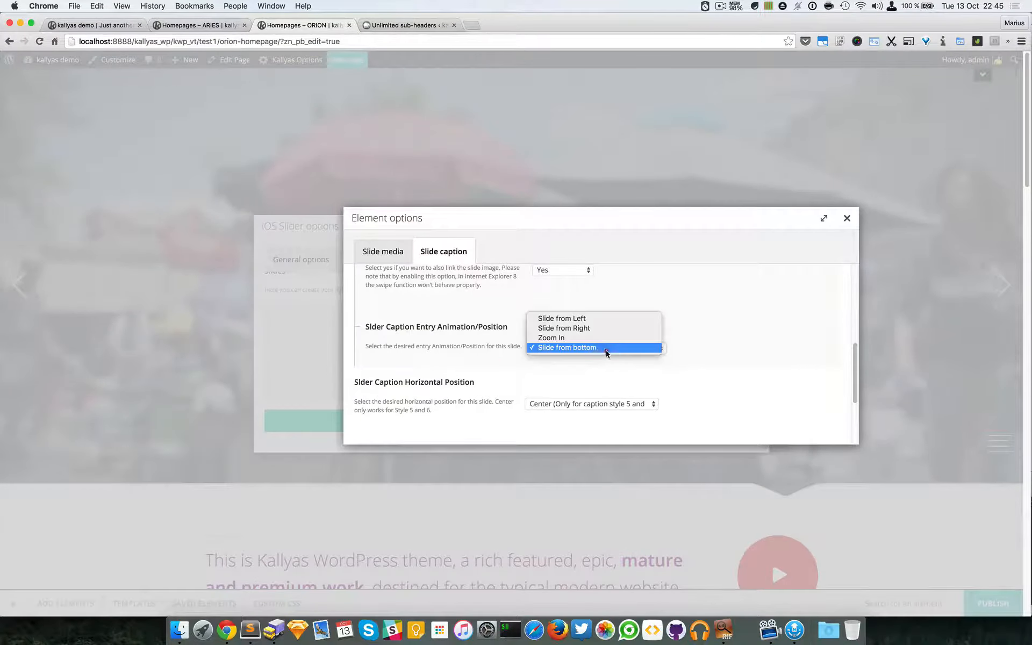
left_click(711, 352)
left_click(573, 350)
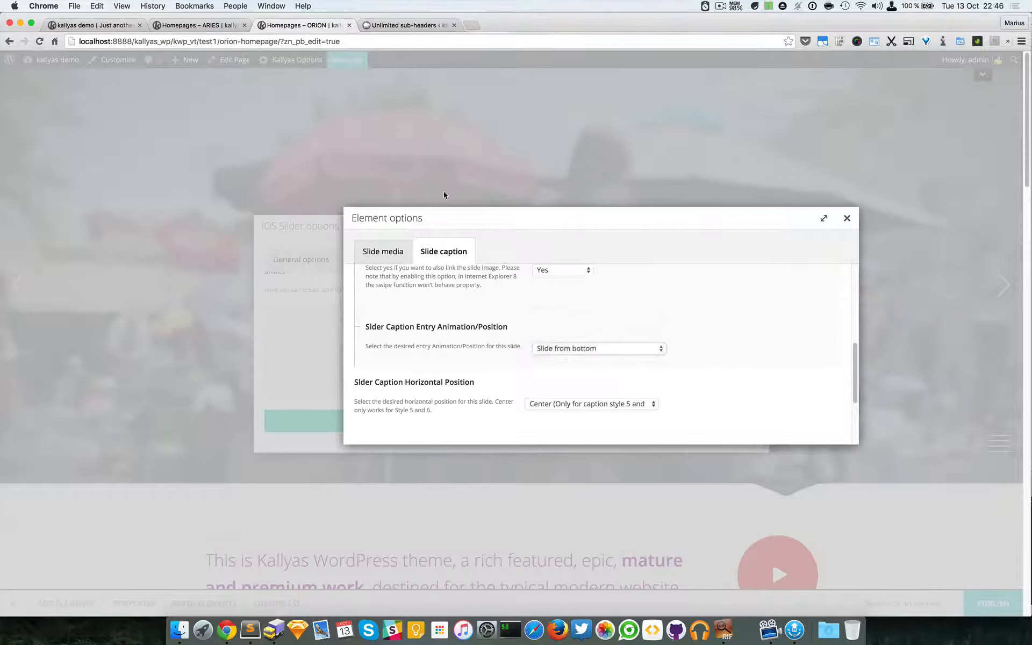
Step: Browse the ARIES homepage slides to compare their caption animations and positions, and return to the ORION slide caption options
left_click(221, 26)
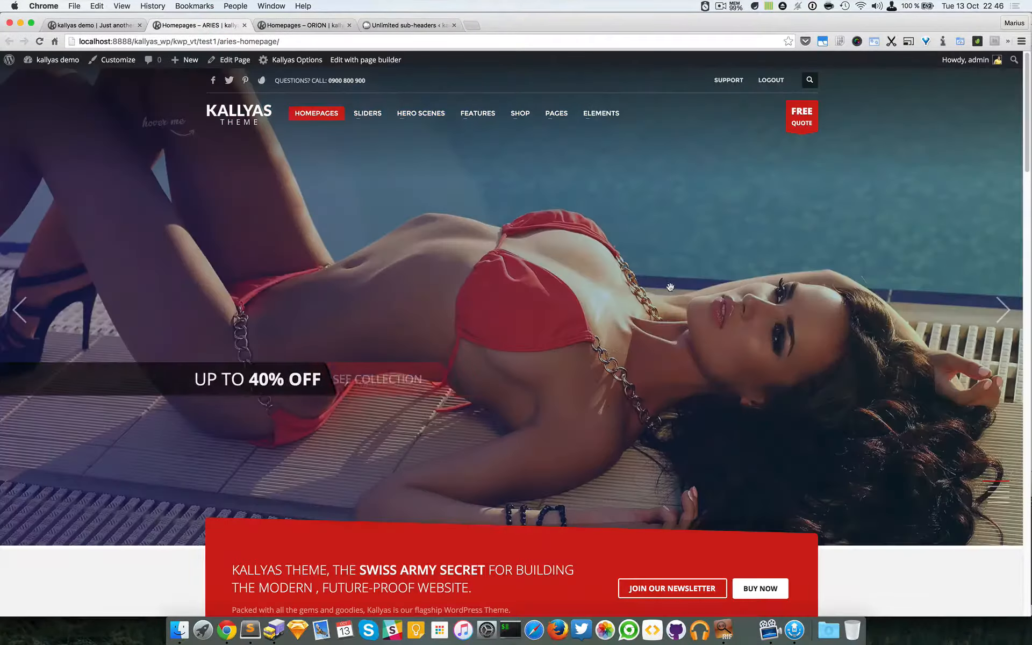
left_click_drag(830, 332, 321, 328)
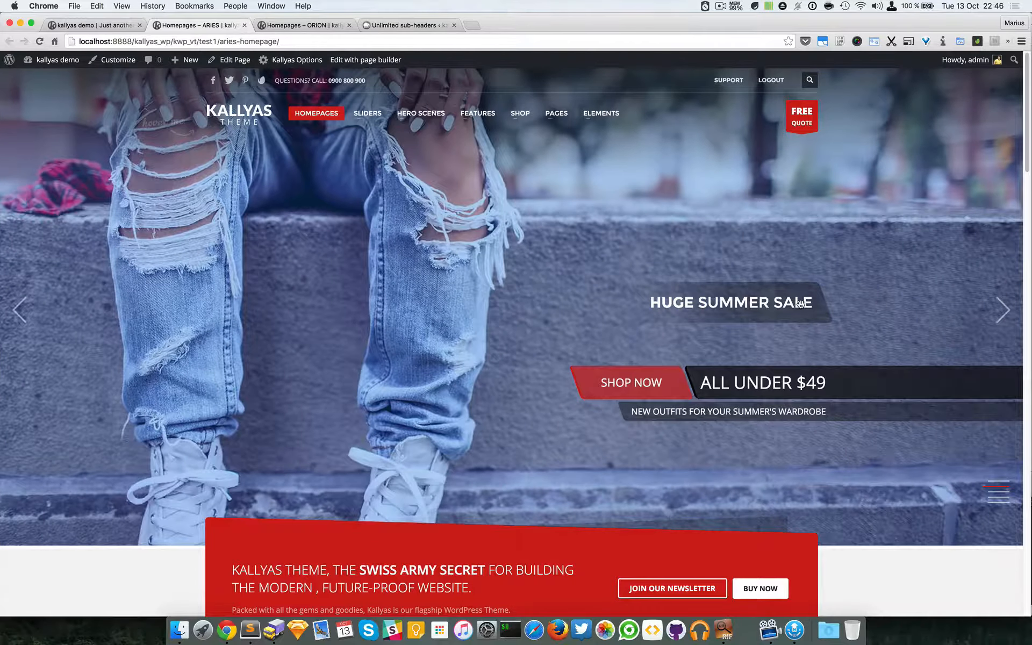
left_click_drag(800, 303, 499, 292)
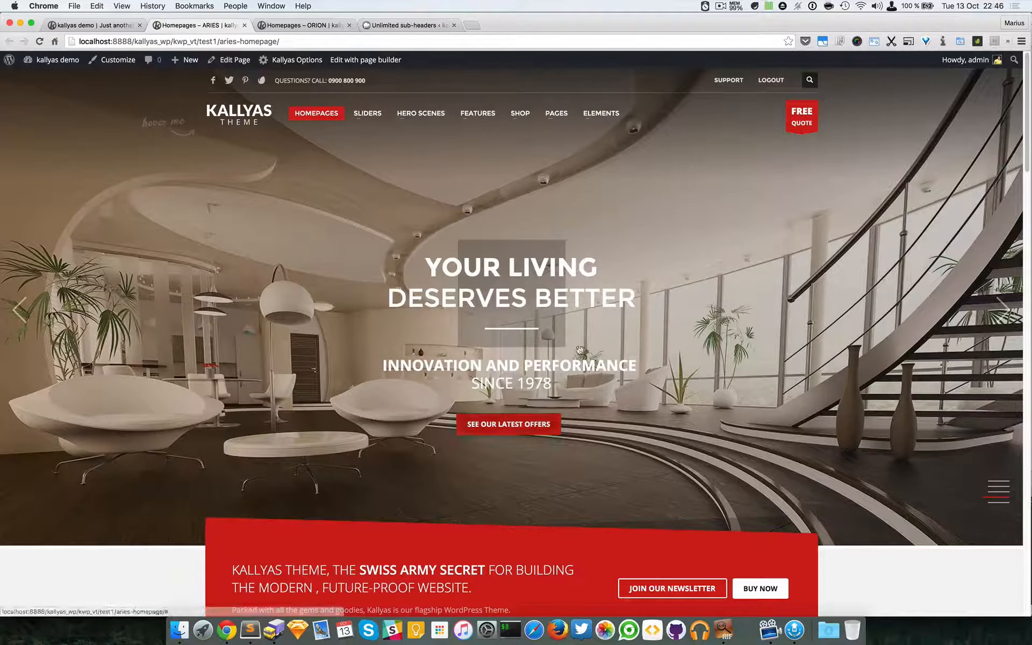
left_click_drag(579, 350, 259, 345)
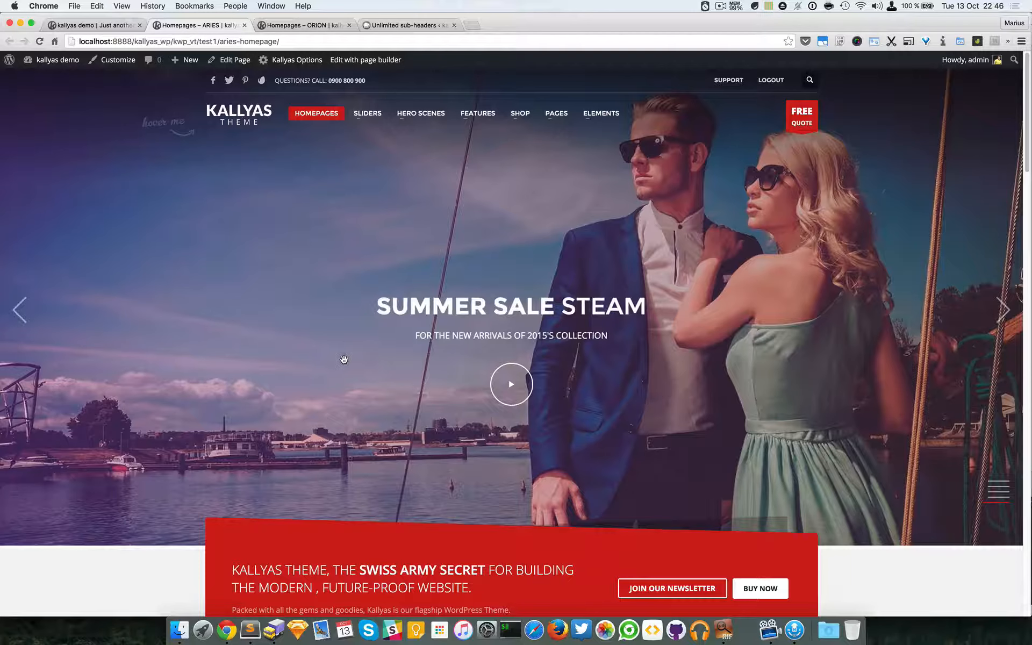
left_click(309, 26)
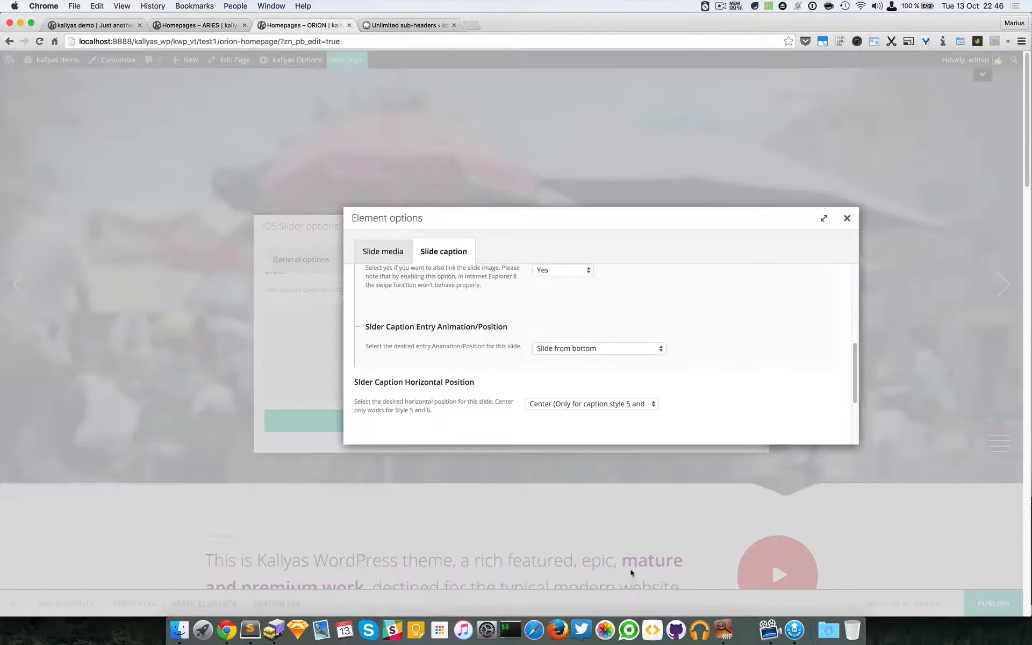
Step: Examine the choices available for the slide's Slider Caption Horizontal Position
scroll(696, 354, "down", 1)
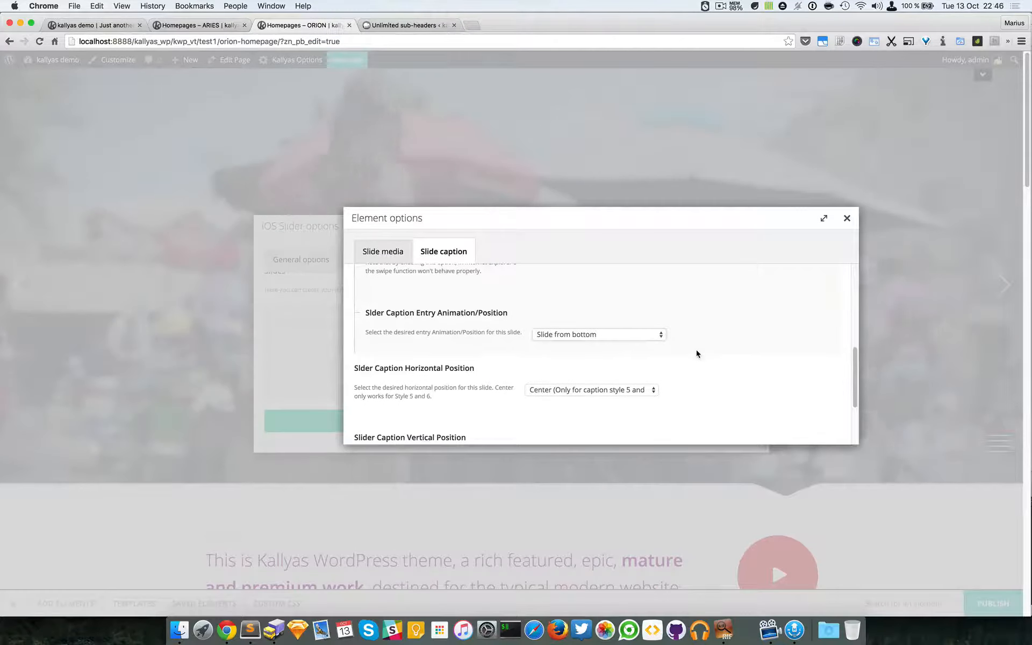
scroll(696, 353, "down", 2)
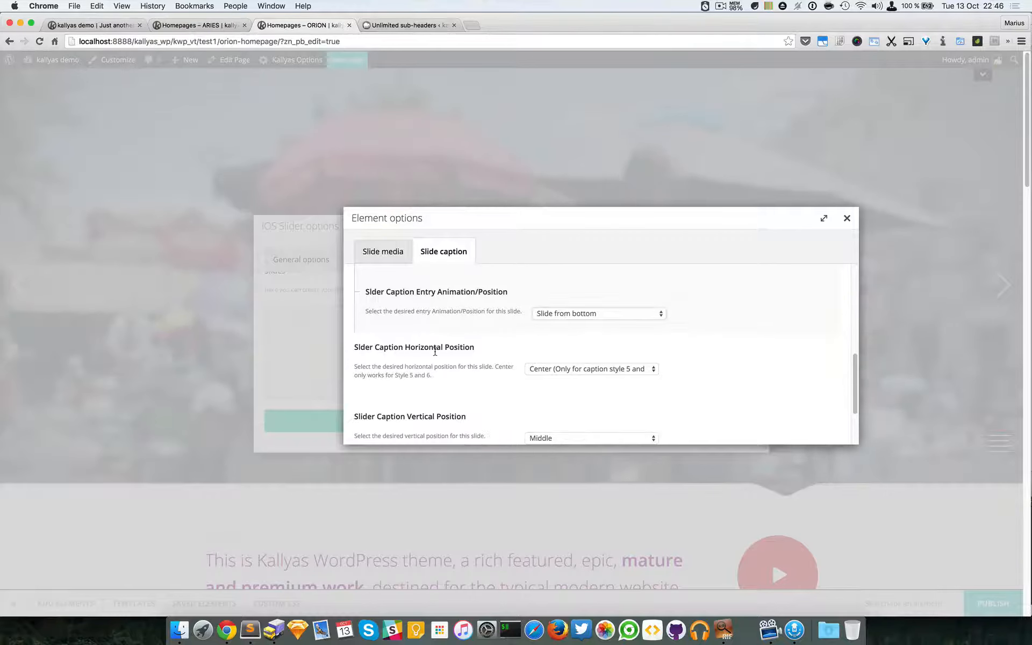
left_click(488, 348)
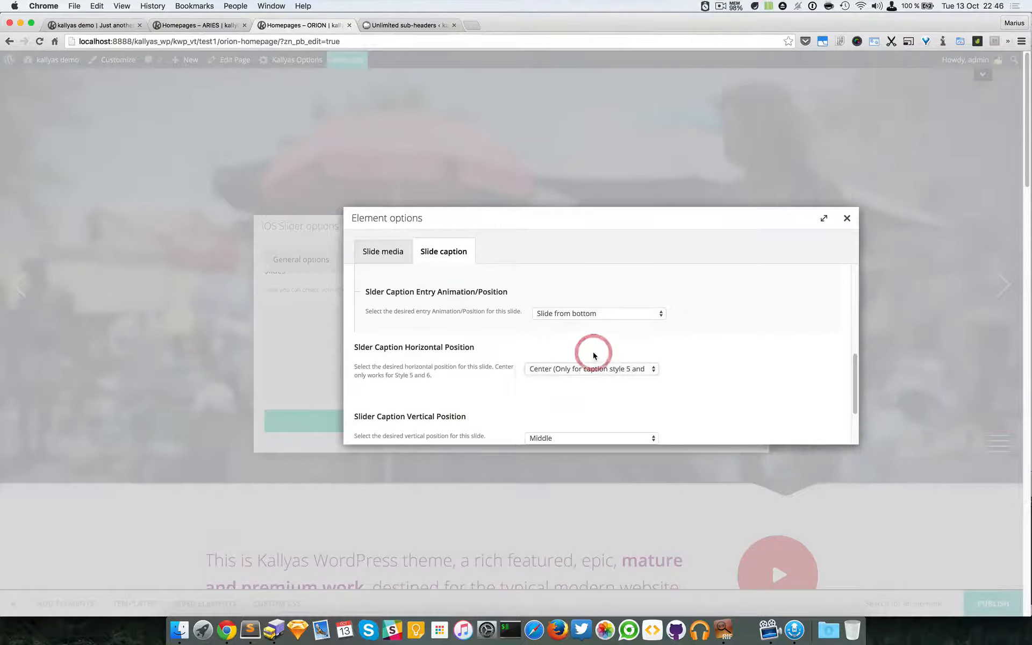
left_click(603, 365)
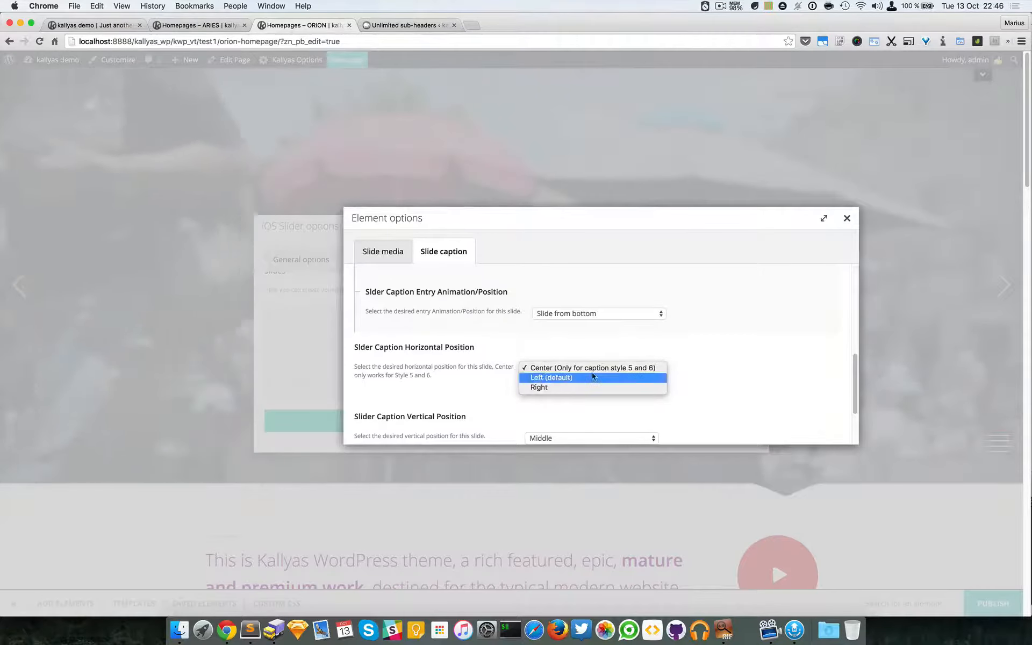
left_click(698, 373)
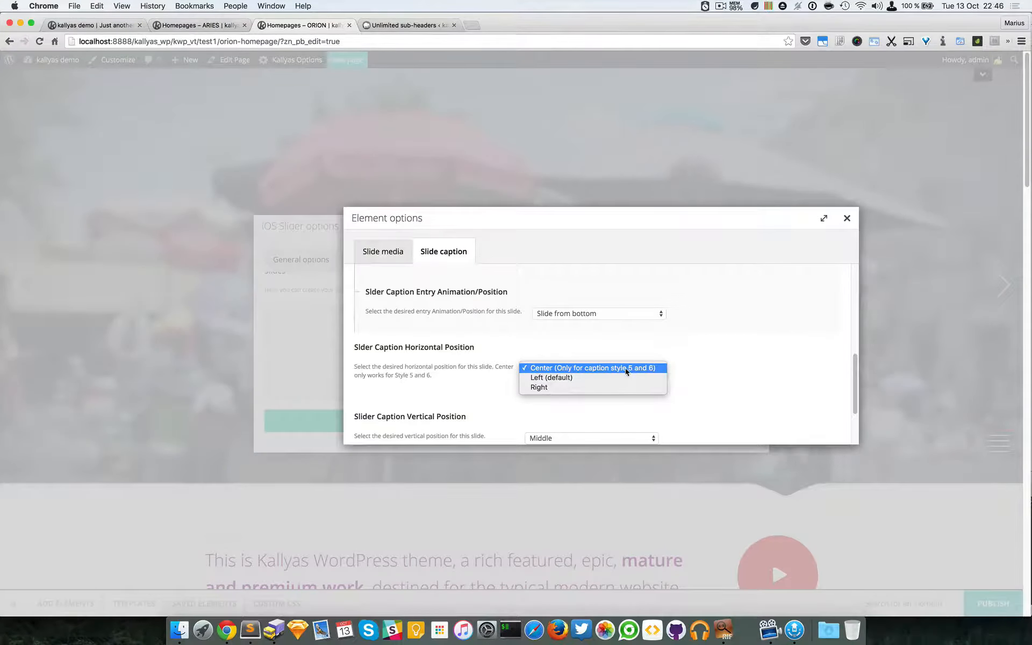
left_click(650, 368)
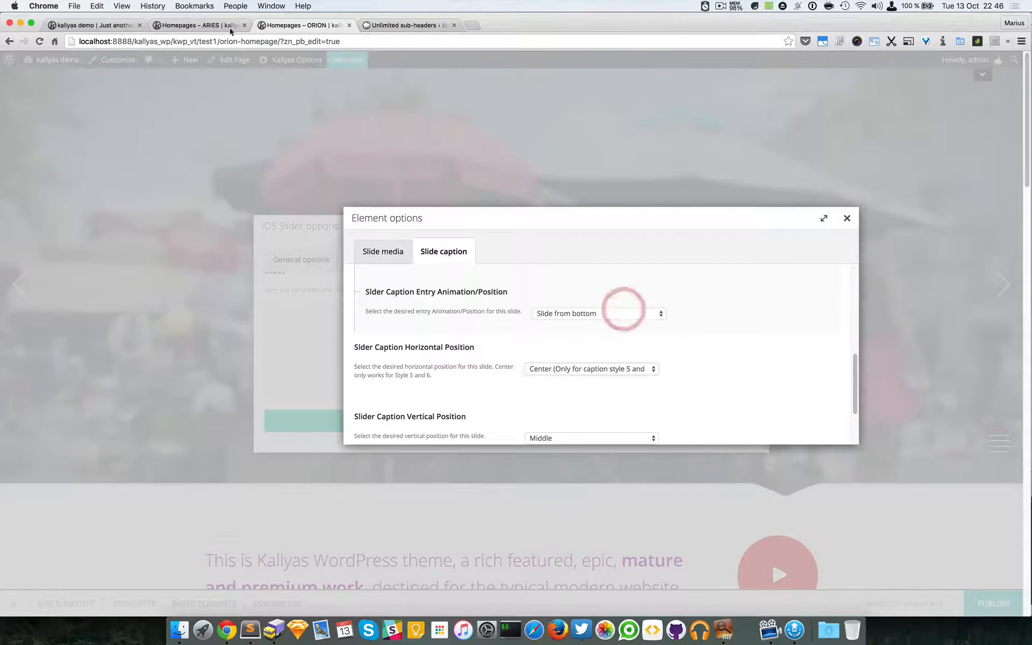
scroll(540, 382, "down", 1)
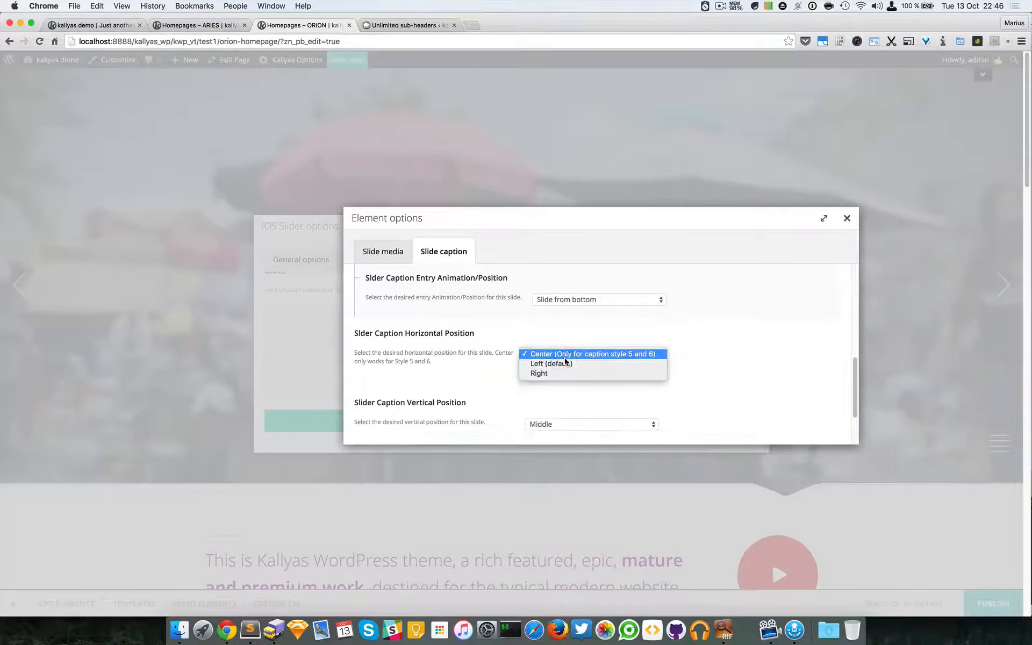
left_click(662, 383)
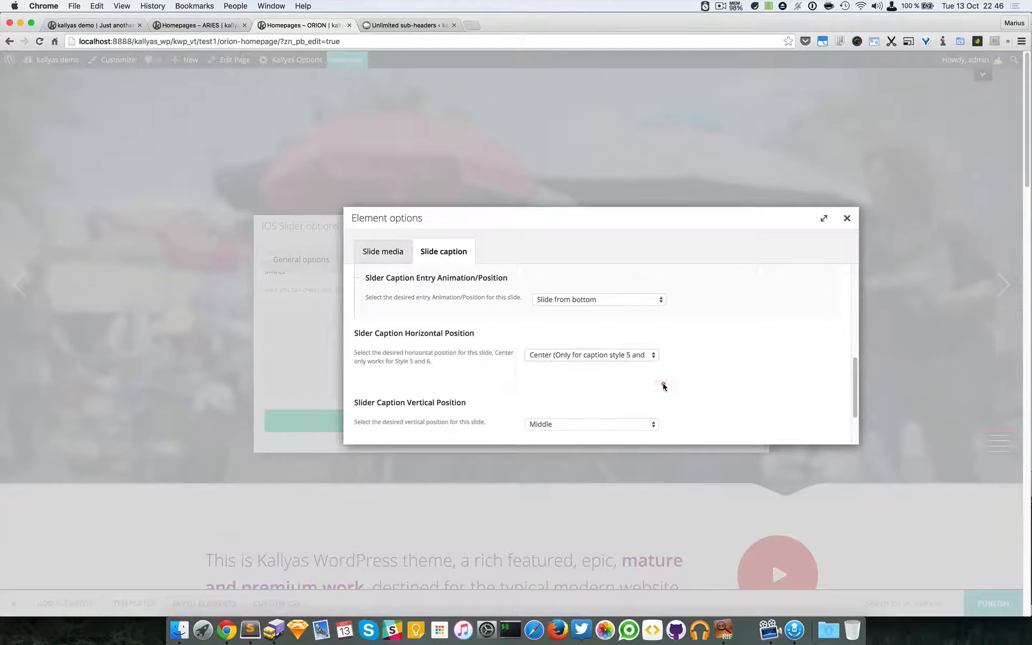
Step: Look at the caption placement on the ARIES slide and examine the ORION slide's Slider Caption Vertical Position setting
left_click(206, 27)
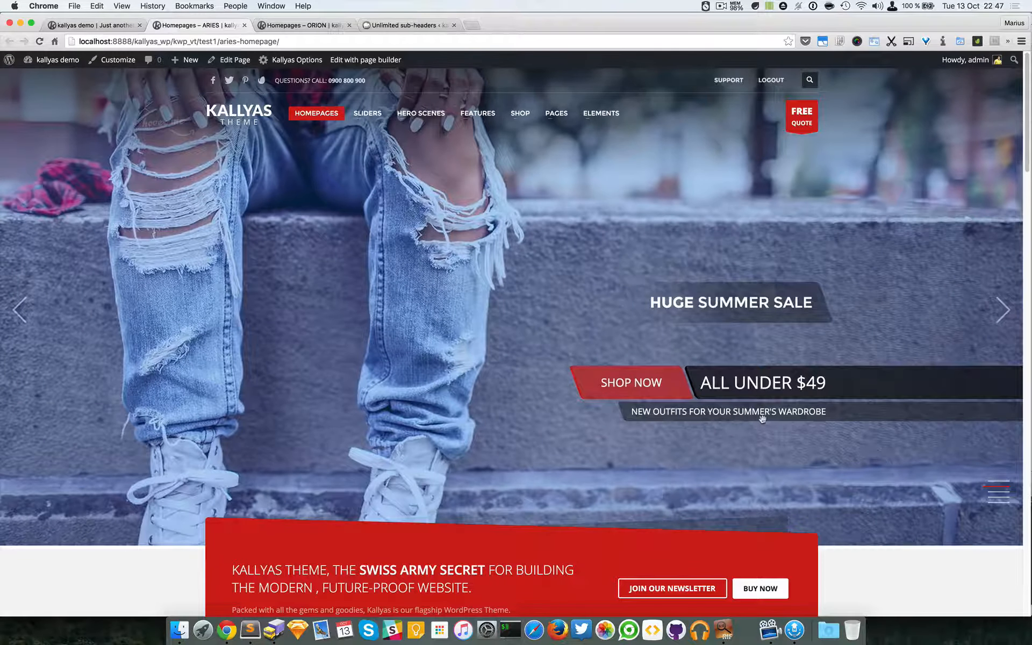
left_click(304, 25)
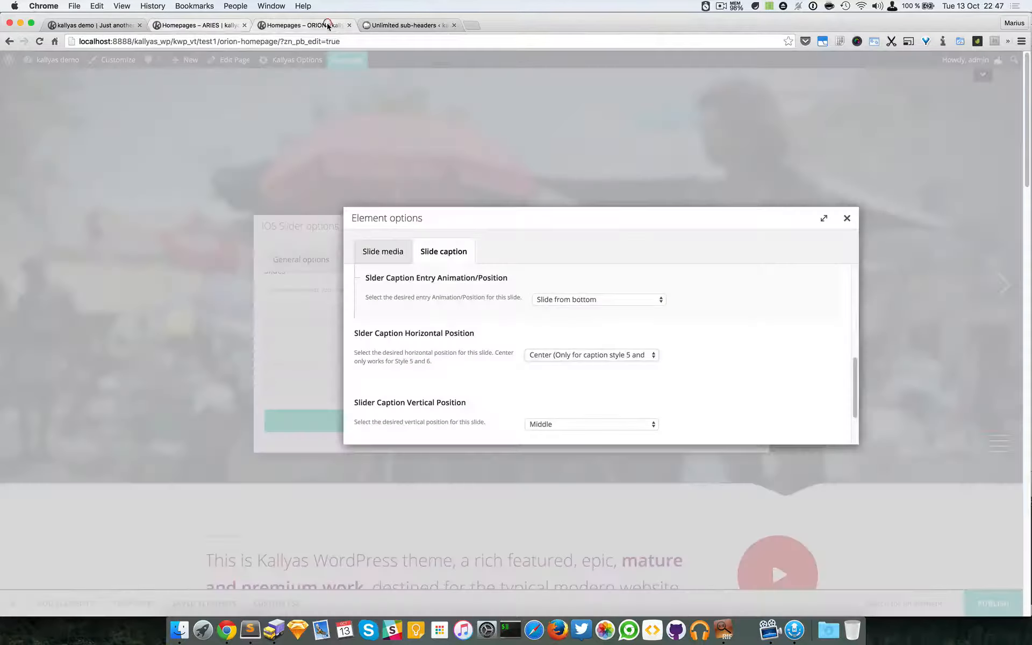
scroll(586, 352, "down", 3)
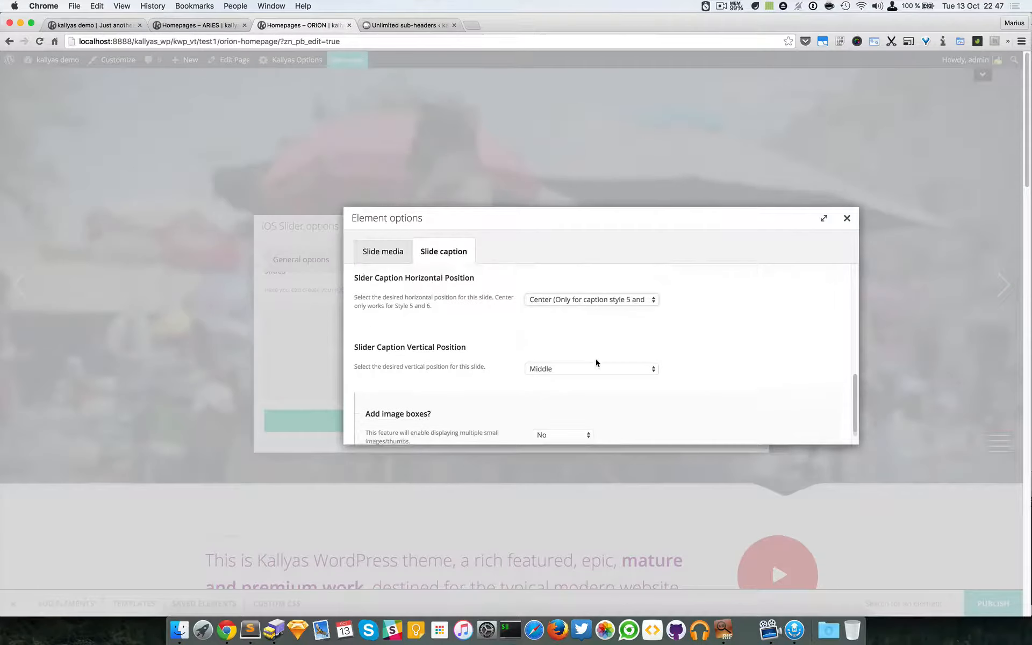
scroll(586, 366, "down", 1)
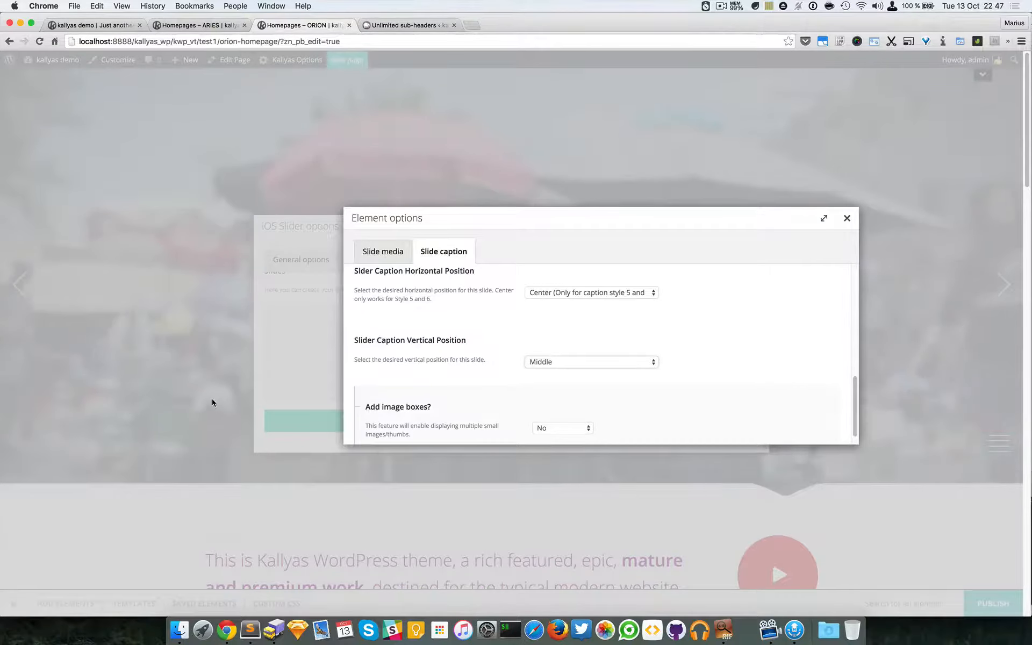
Step: Set Add image boxes to Yes for the slide
scroll(433, 370, "down", 3)
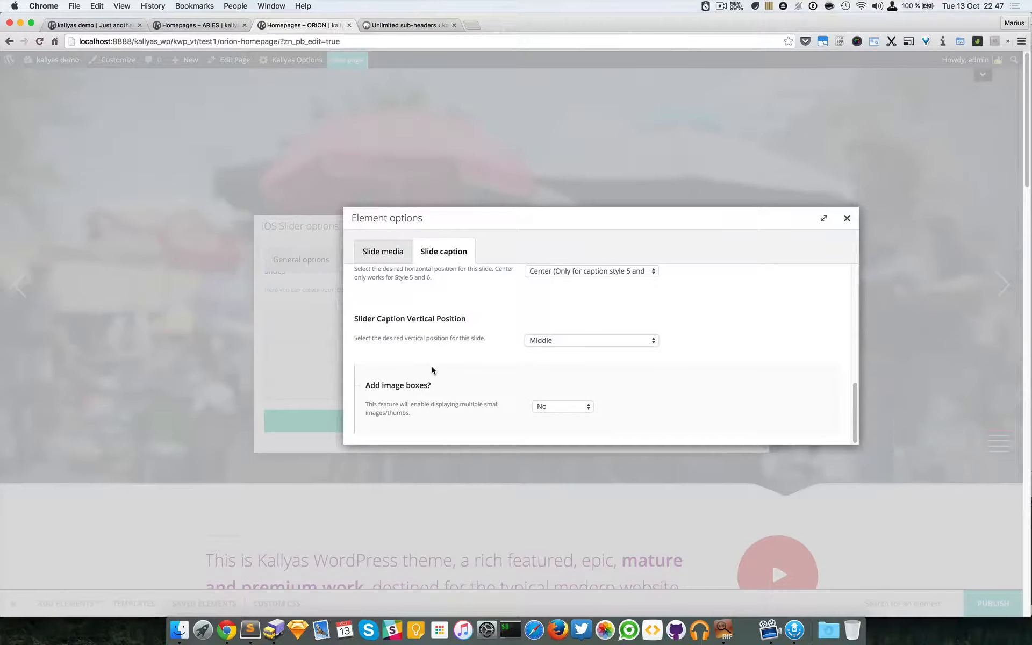
left_click(551, 404)
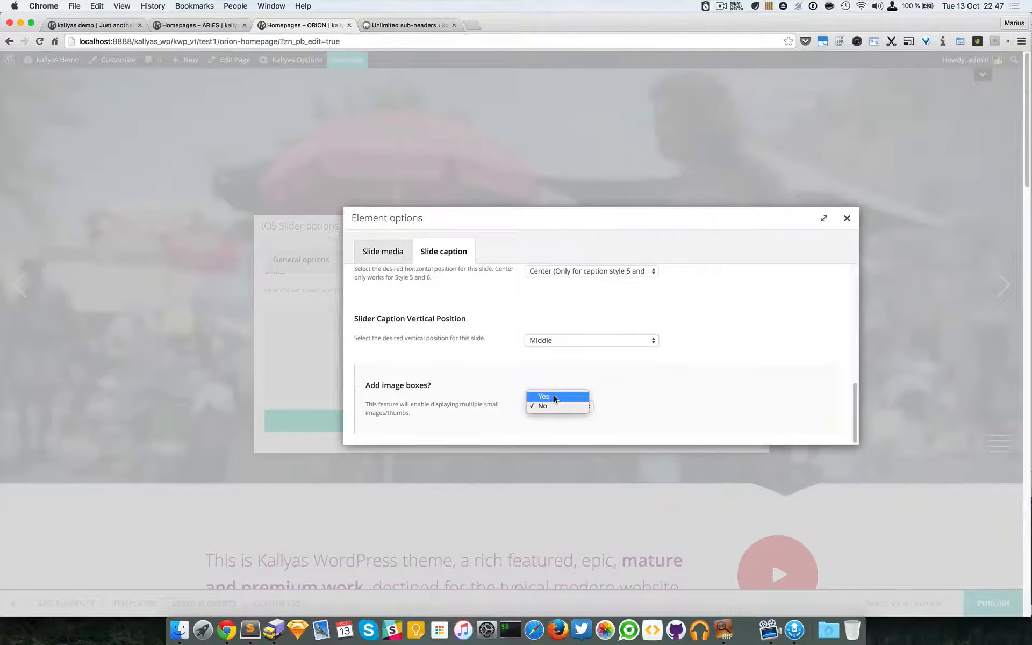
left_click(553, 395)
scroll(552, 398, "down", 1)
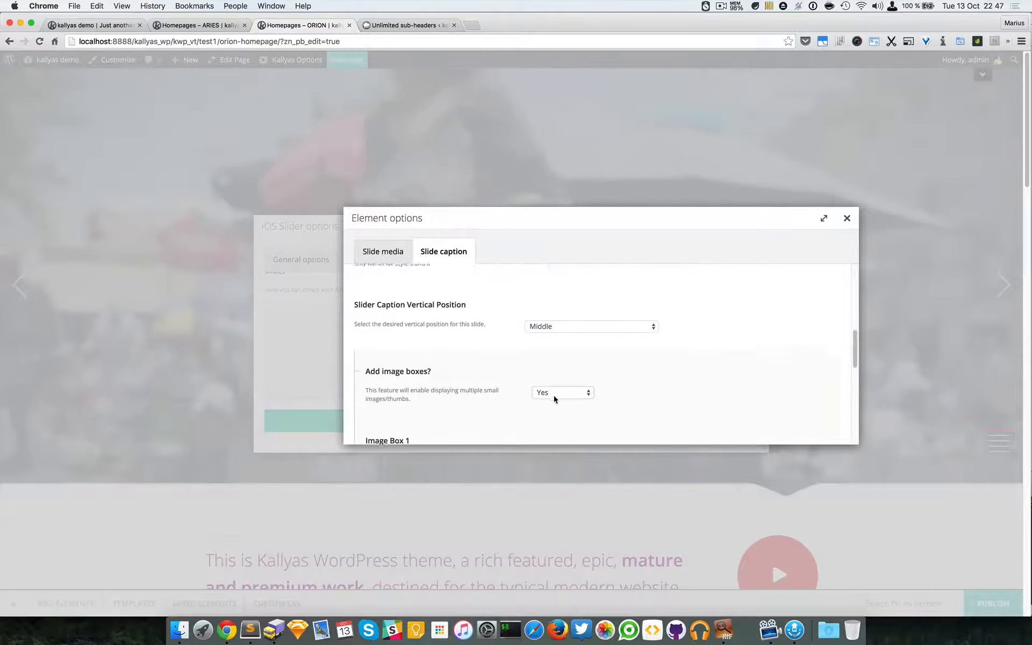
Step: View the ARIES homepage for comparison and examine the image and URL settings of Image Box 1 on the ORION slide
left_click(222, 22)
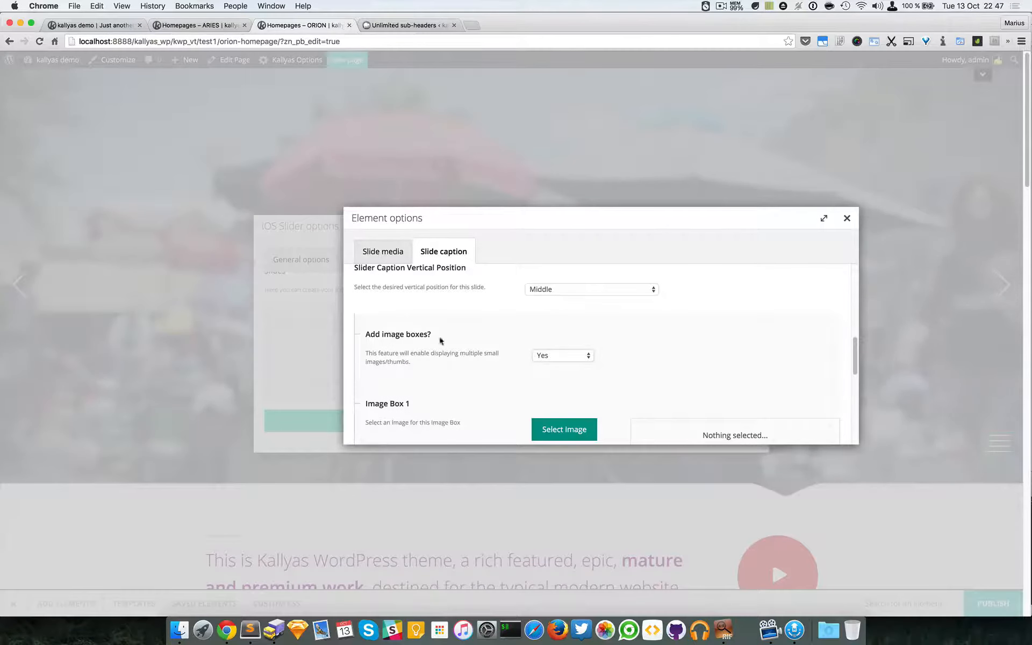
scroll(447, 415, "down", 3)
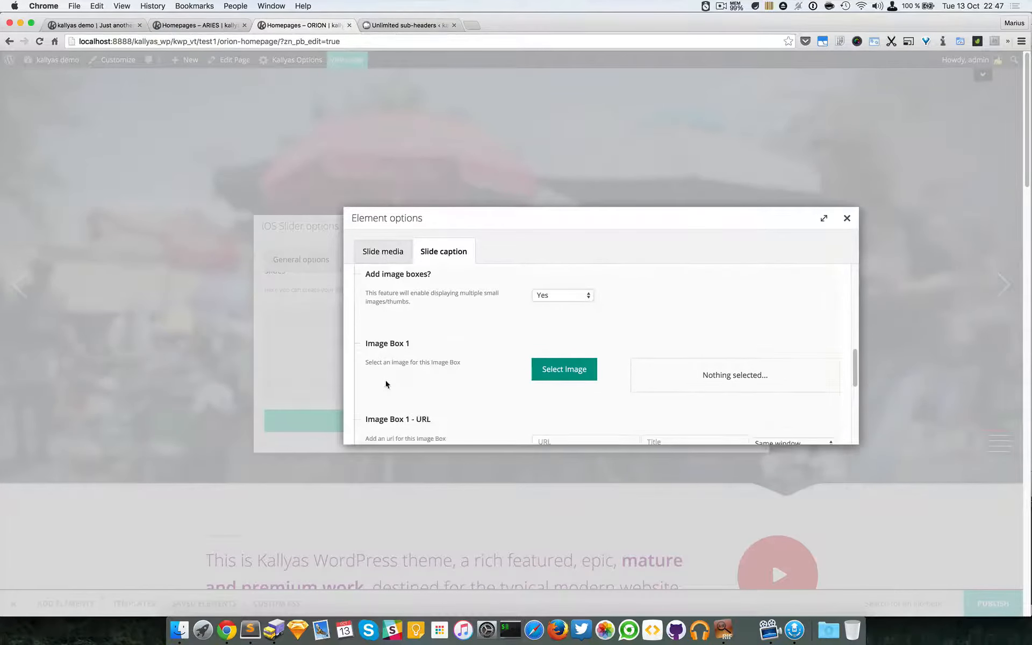
scroll(393, 334, "down", 1)
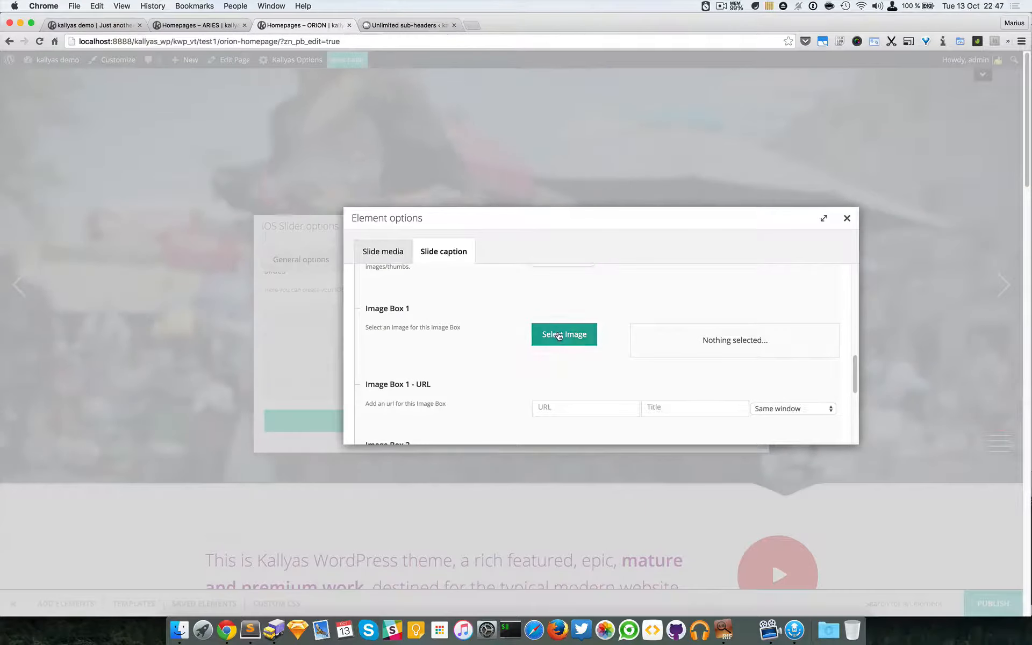
scroll(586, 342, "down", 1)
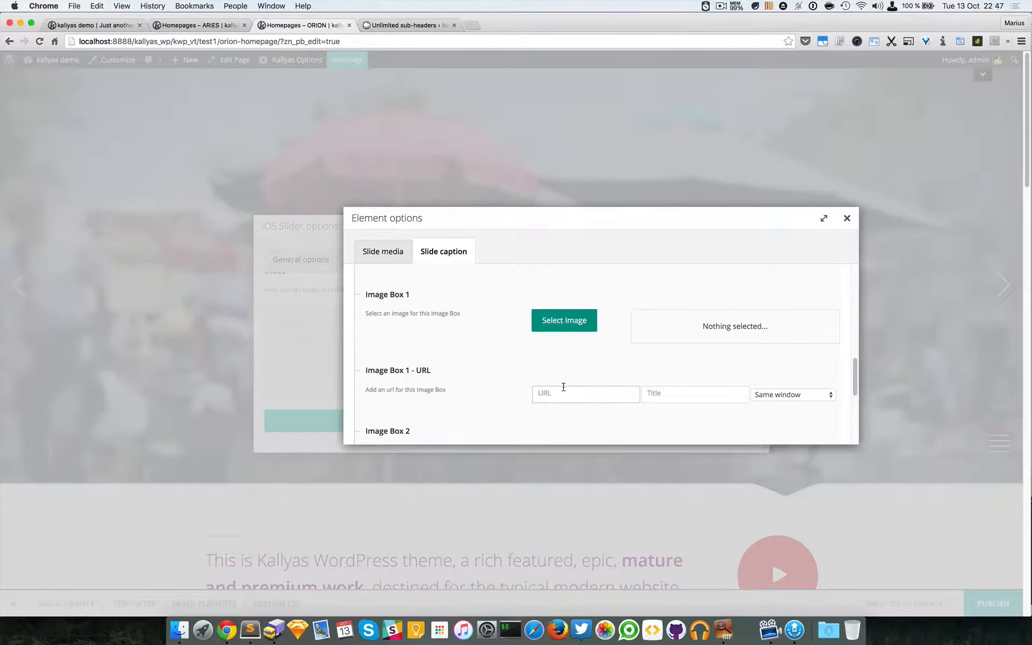
scroll(563, 385, "down", 2)
left_click(569, 369)
scroll(569, 369, "down", 2)
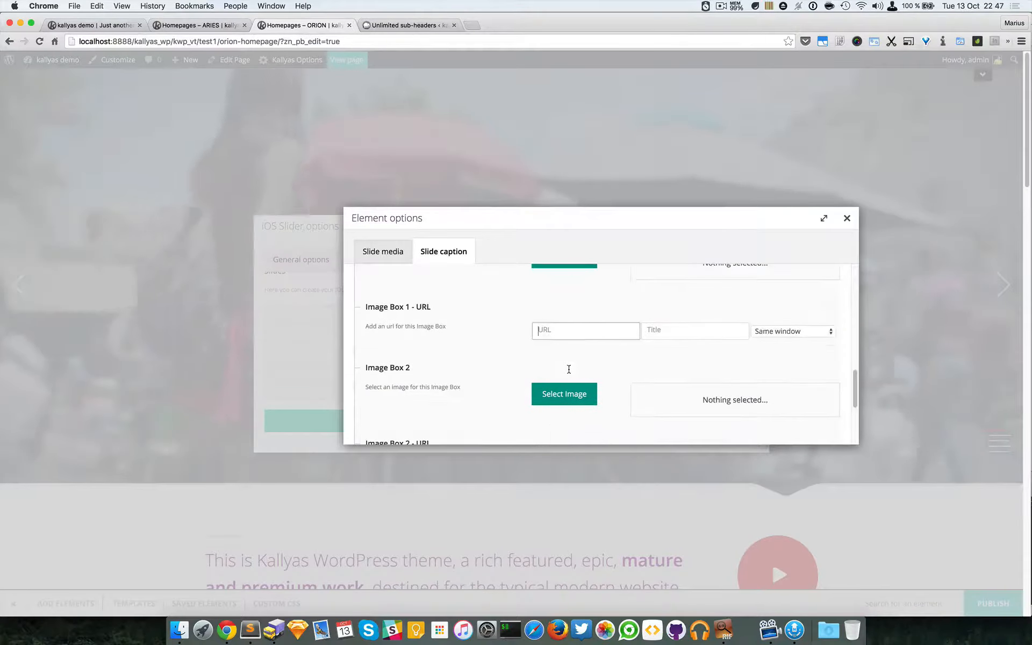
Step: Examine the image and URL settings of Image Boxes 2 and 3 and compare them with the image boxes on the ARIES slide
scroll(569, 369, "down", 10)
scroll(458, 362, "down", 1)
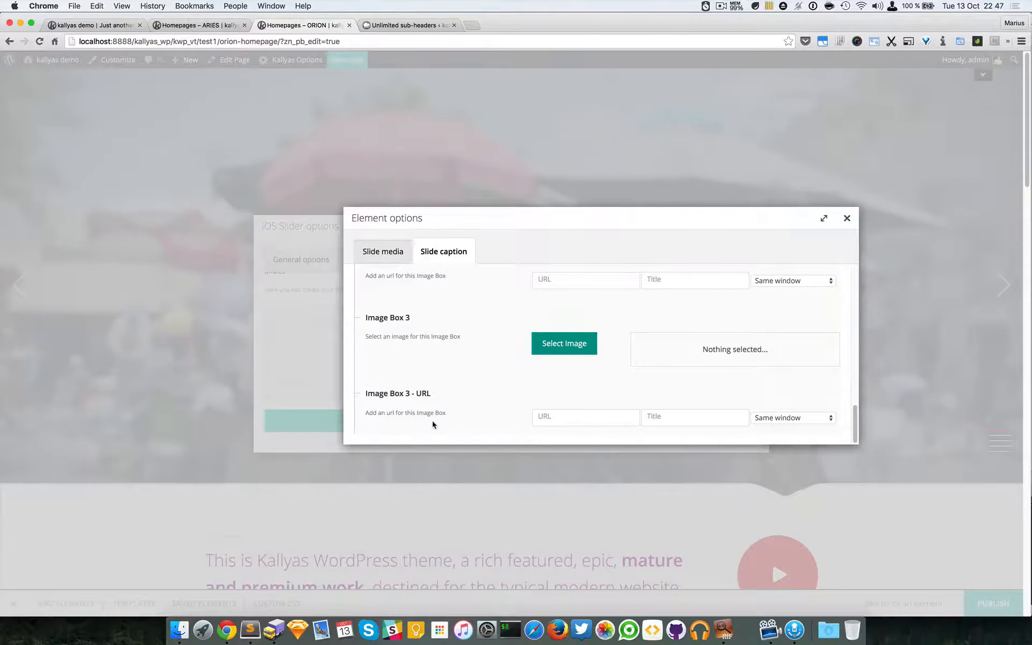
scroll(433, 427, "up", 9)
scroll(428, 380, "down", 3)
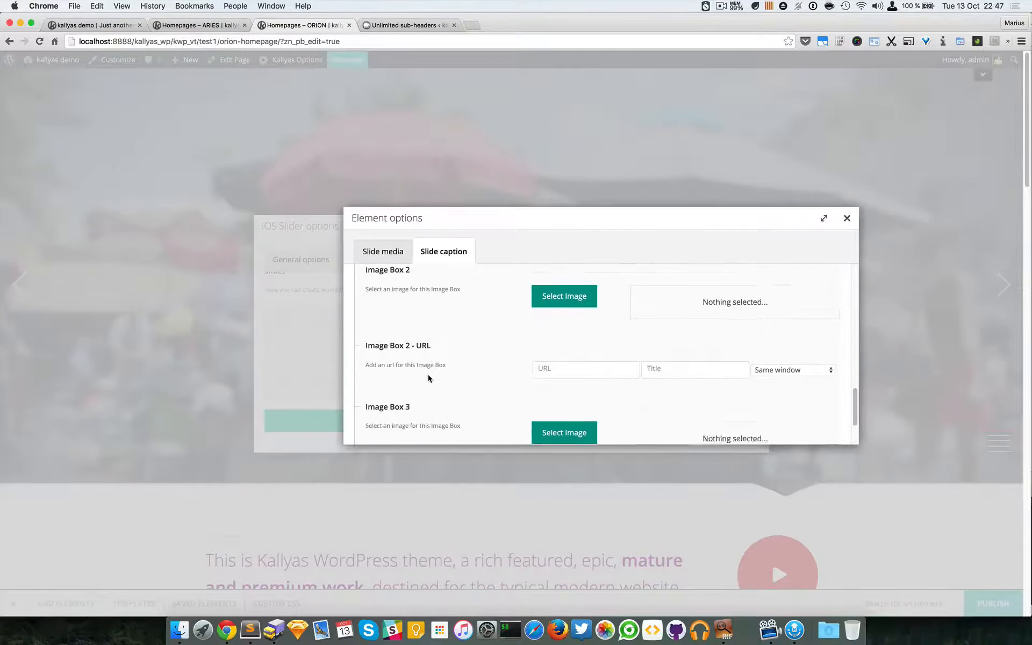
scroll(428, 378, "down", 5)
left_click(209, 25)
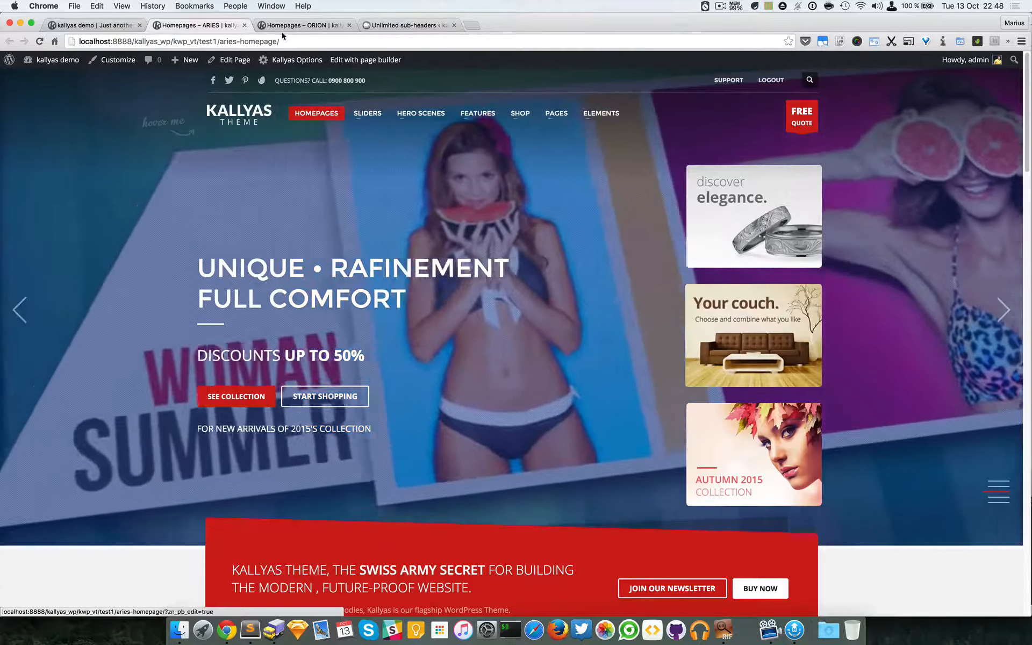
left_click(290, 25)
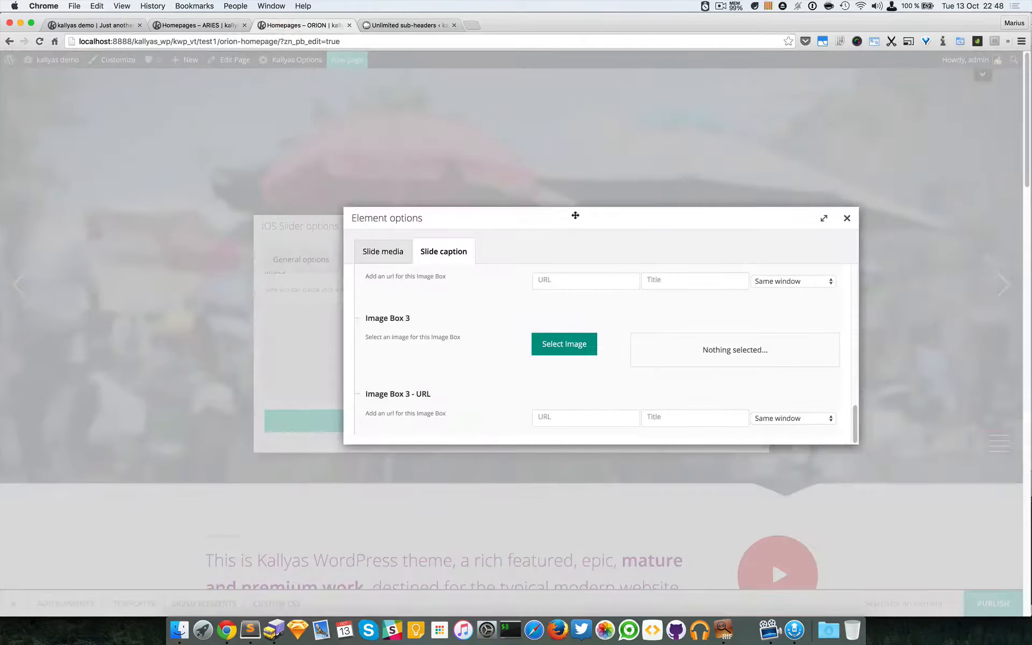
Step: Examine the available Slider Caption Style choices for the slide without changing the selected style
left_click_drag(574, 214, 583, 272)
scroll(675, 396, "up", 3)
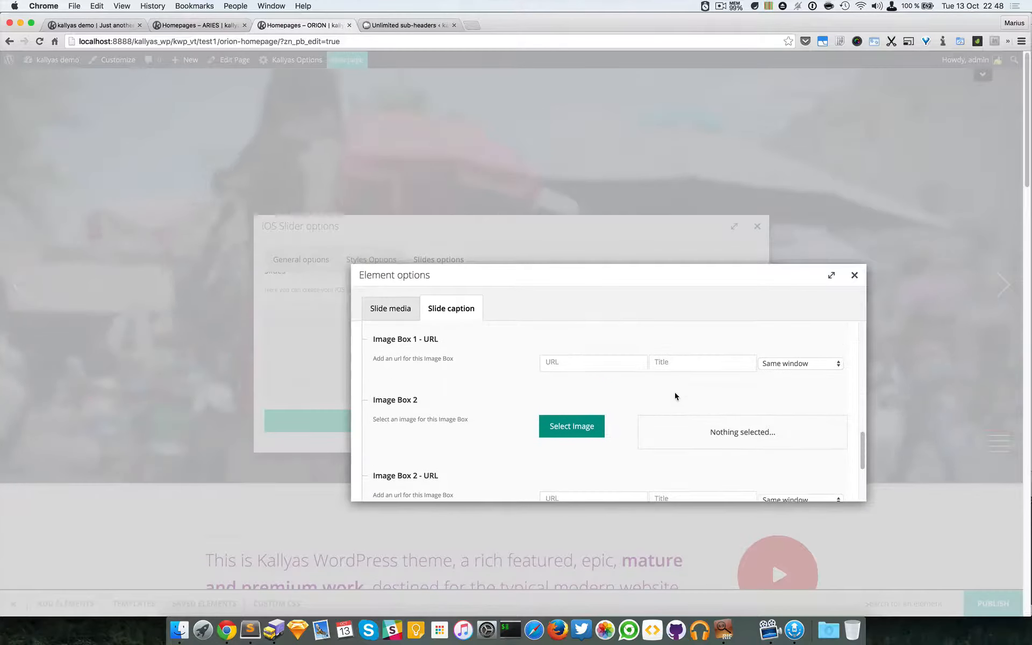
scroll(675, 396, "up", 15)
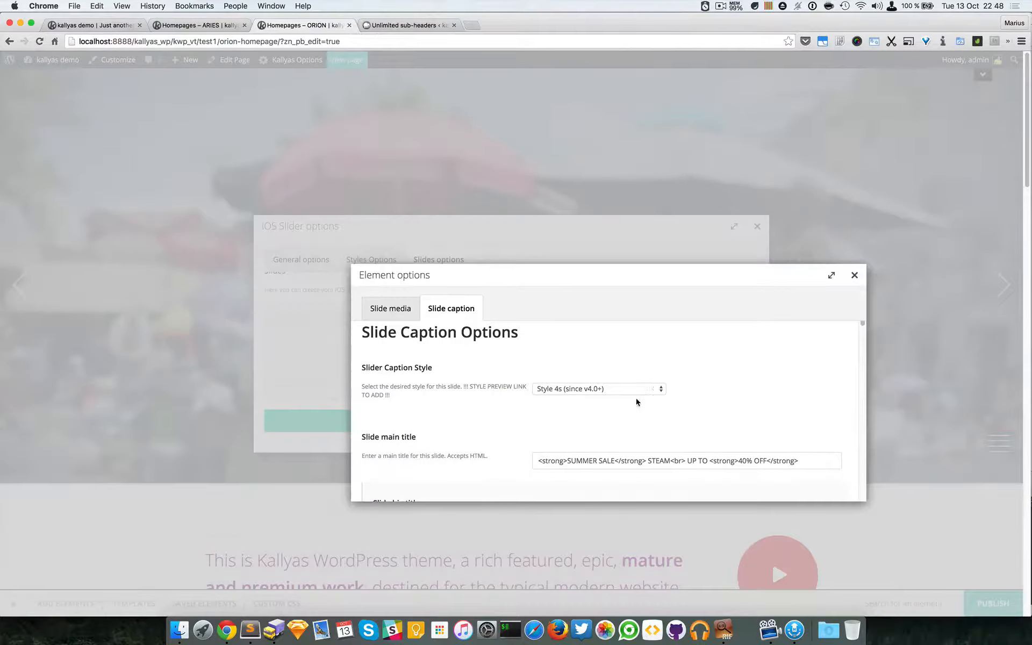
left_click(618, 397)
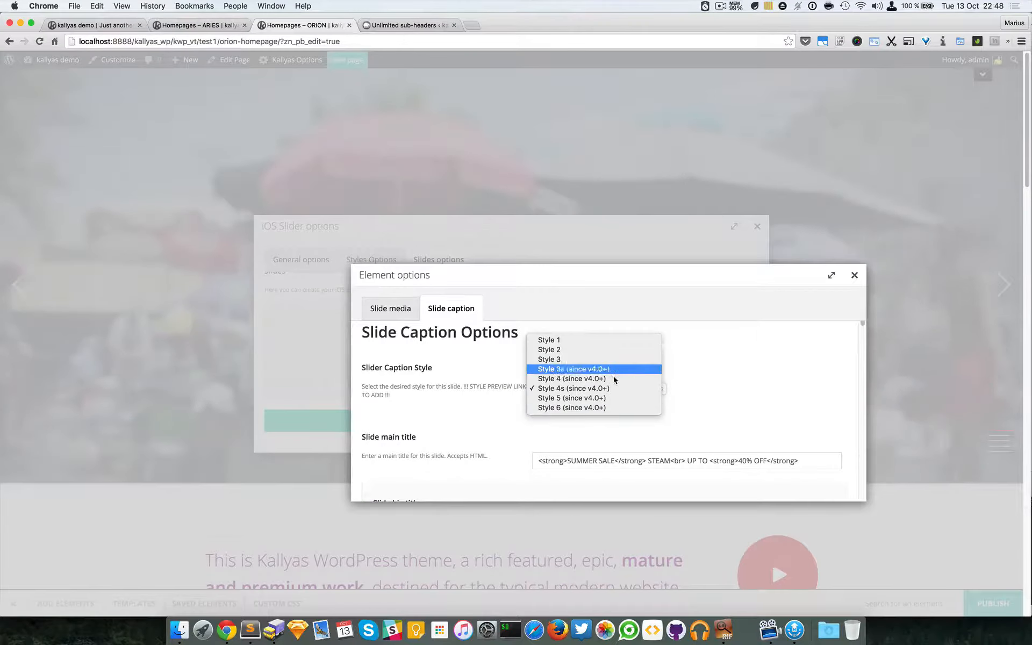
left_click(714, 342)
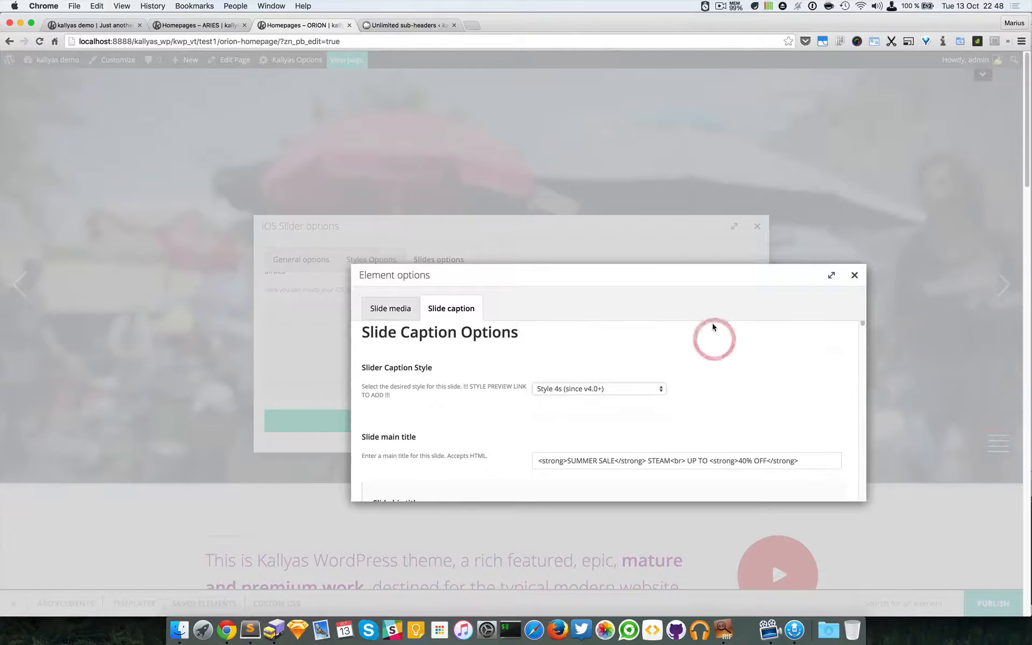
Step: View the slide captions on the ARIES homepage to compare them with the ORION slide's caption options
left_click(205, 25)
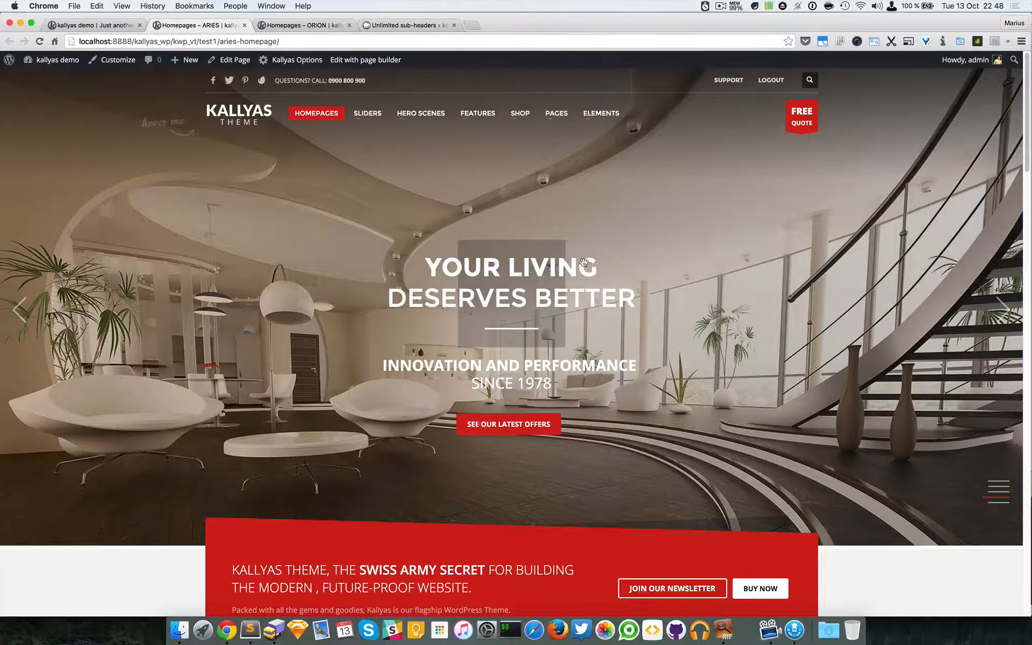
left_click(309, 25)
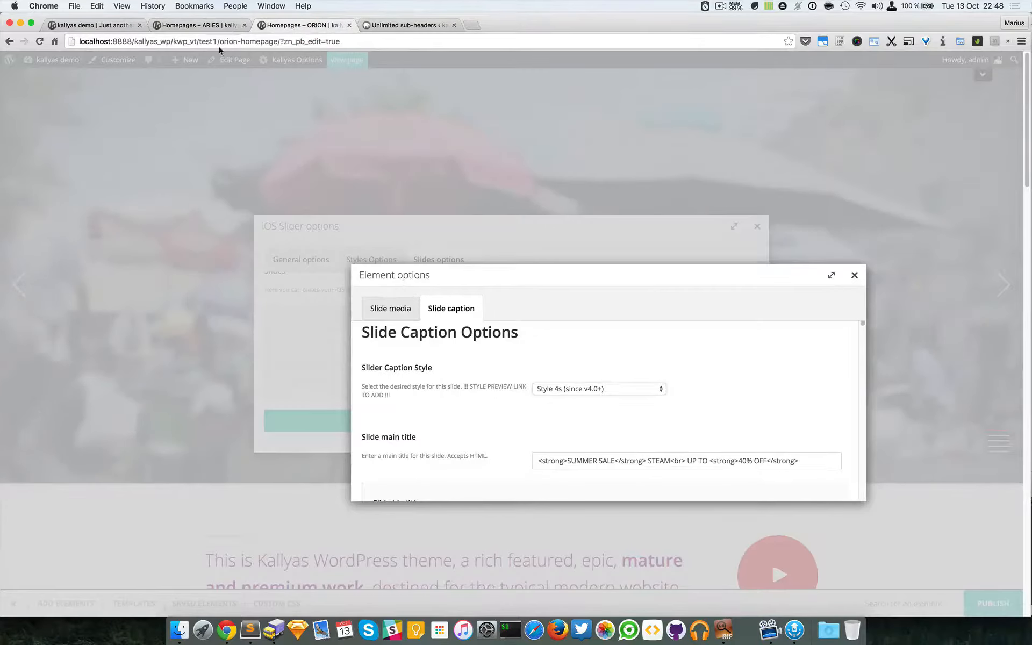
left_click(198, 25)
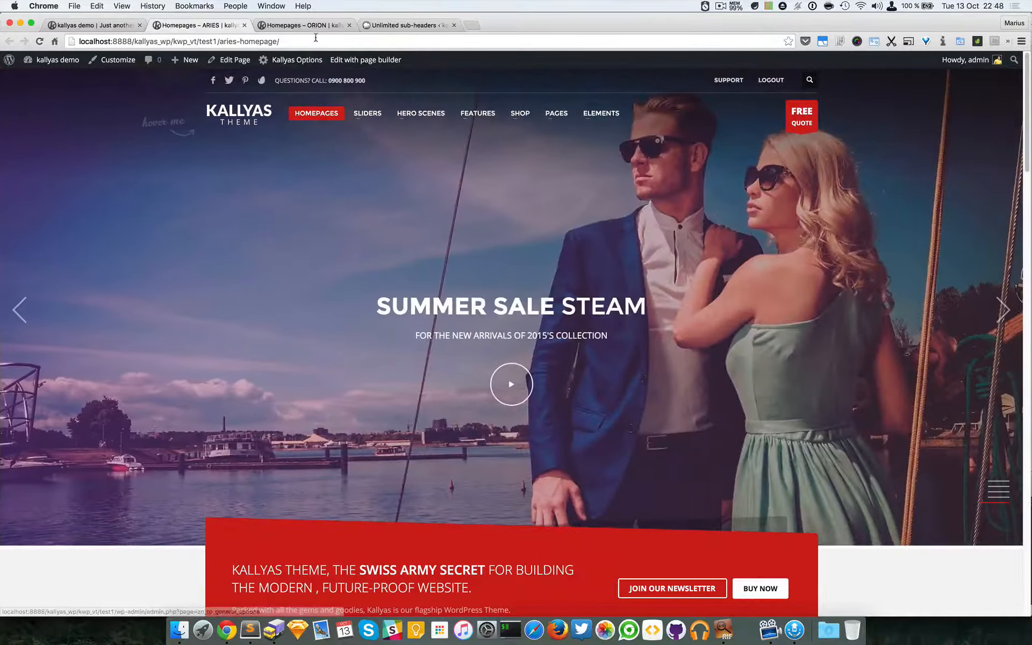
left_click(315, 27)
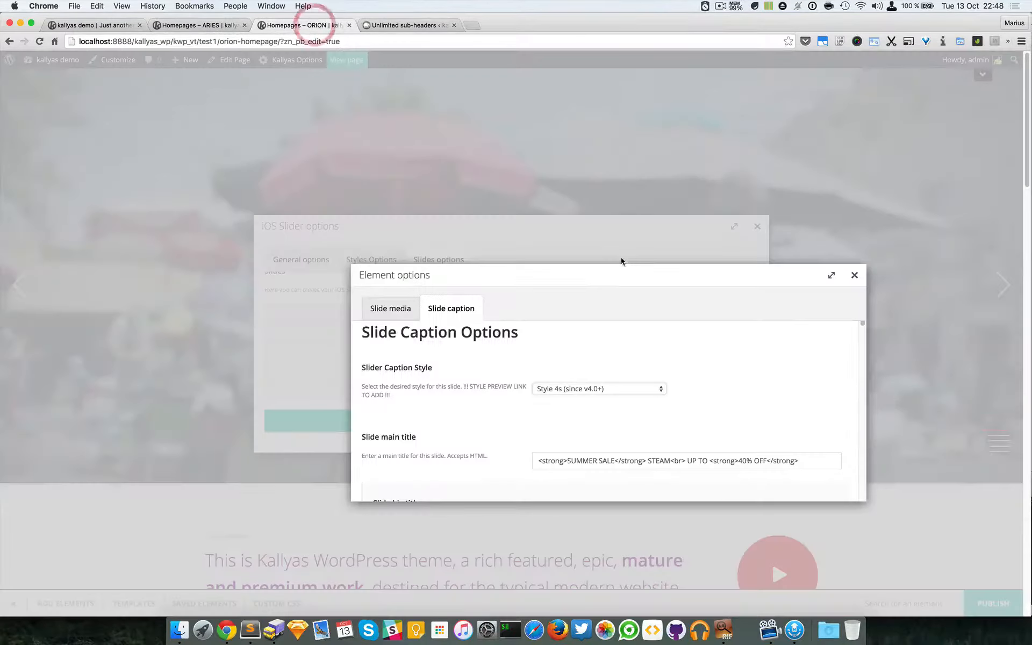
Step: Close the slide's element options and review the iOS Slider's style and general options
left_click(854, 276)
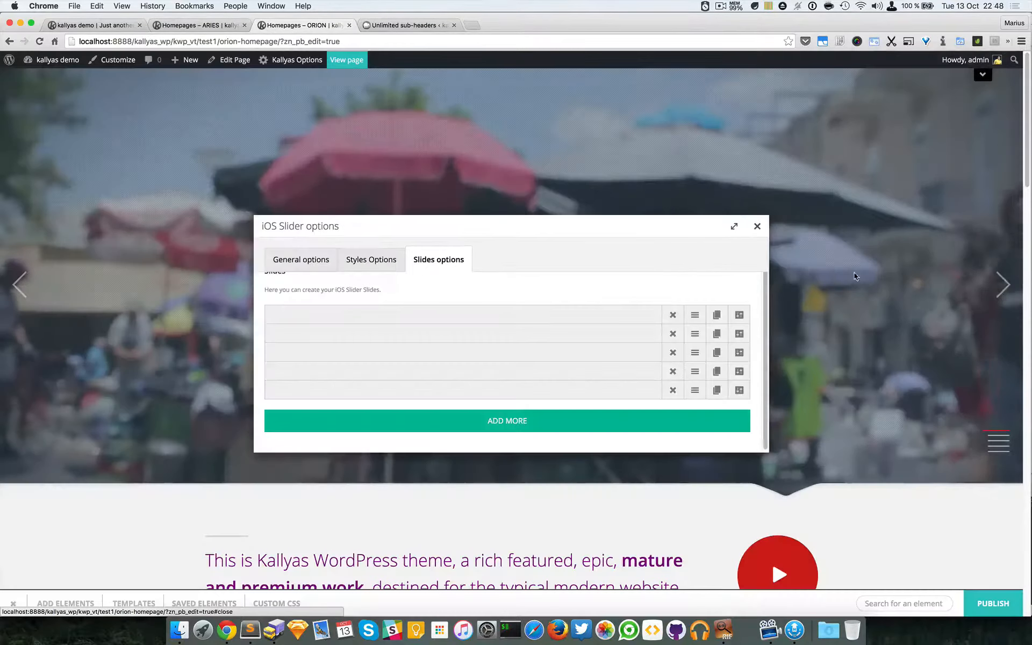
left_click(370, 260)
left_click(297, 262)
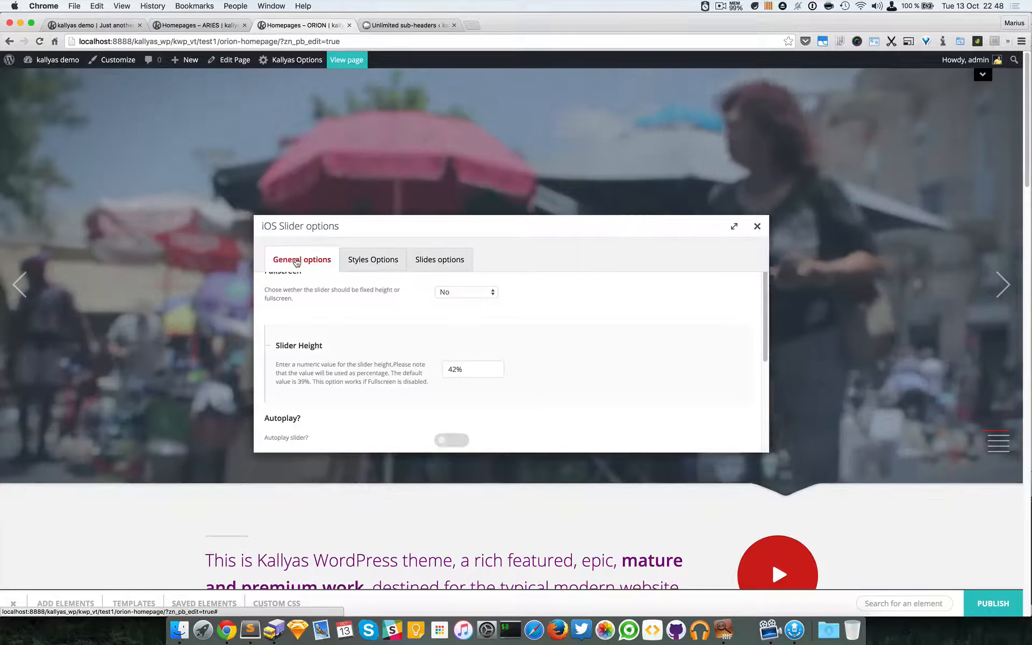